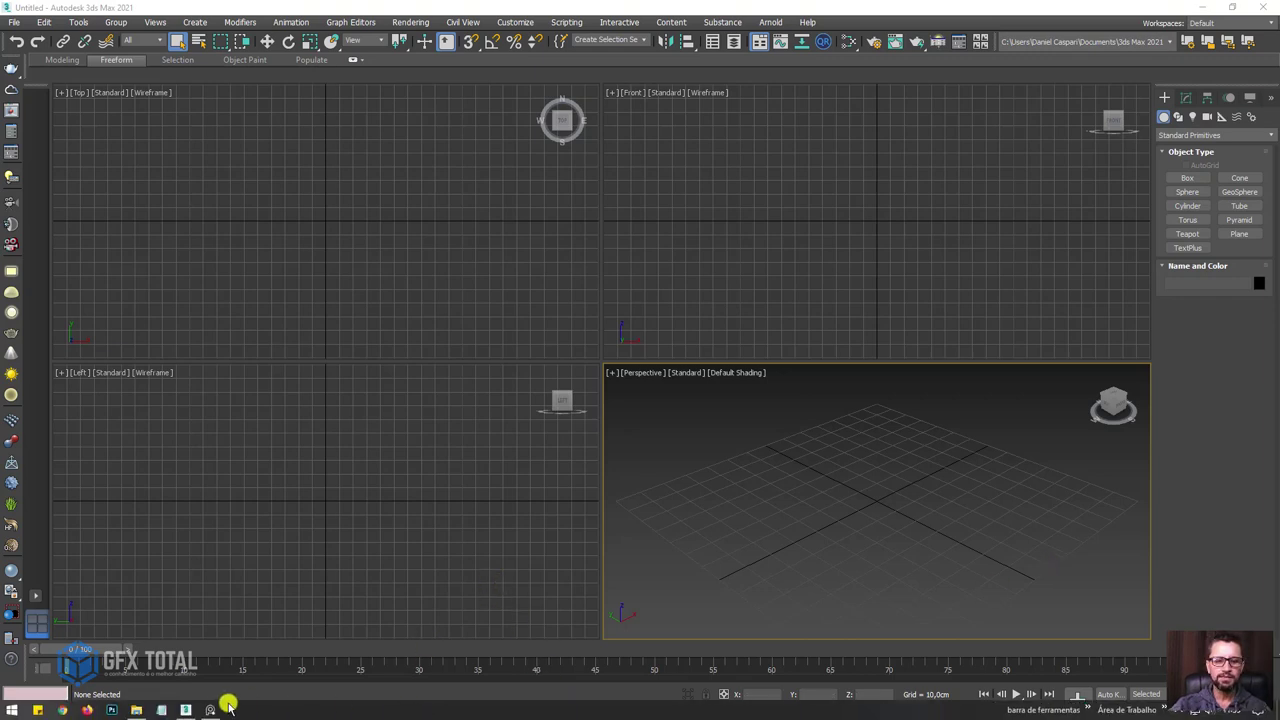
Step: Bring the PureRef hand board forward and zoom the ANATOMIC hand-model photo to fit the window
left_click(218, 710)
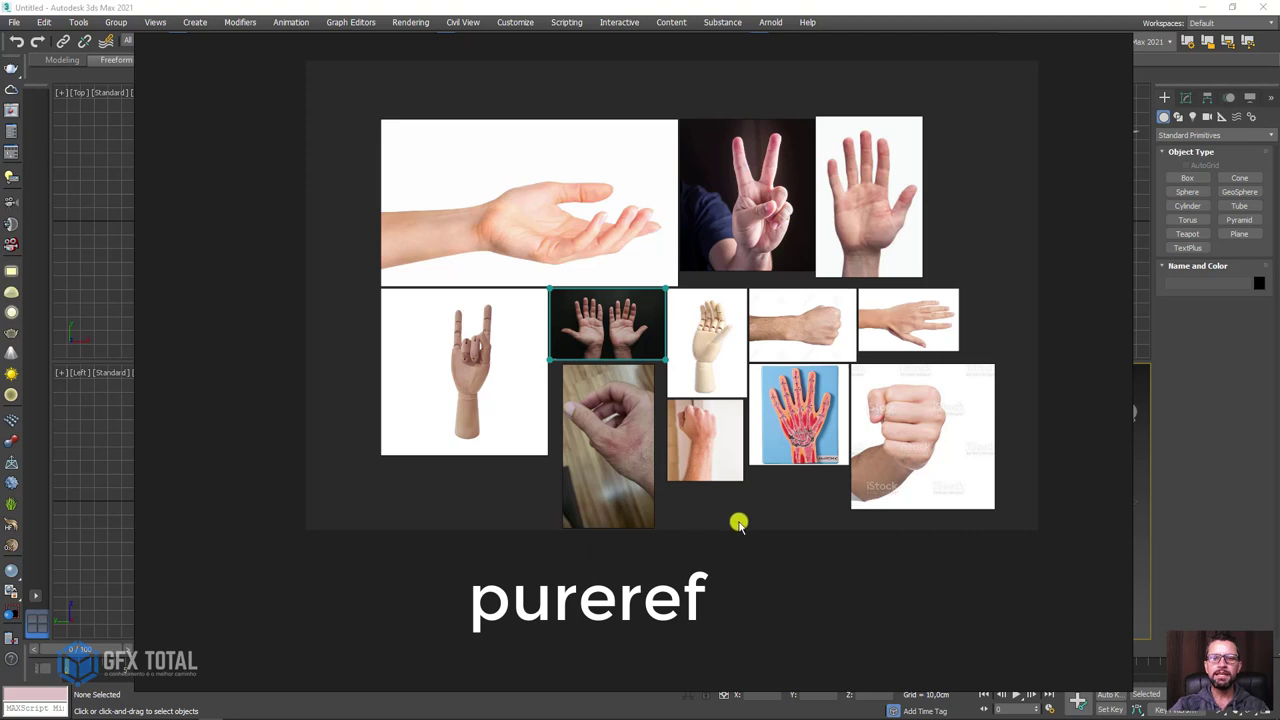
left_click_drag(738, 522, 691, 561)
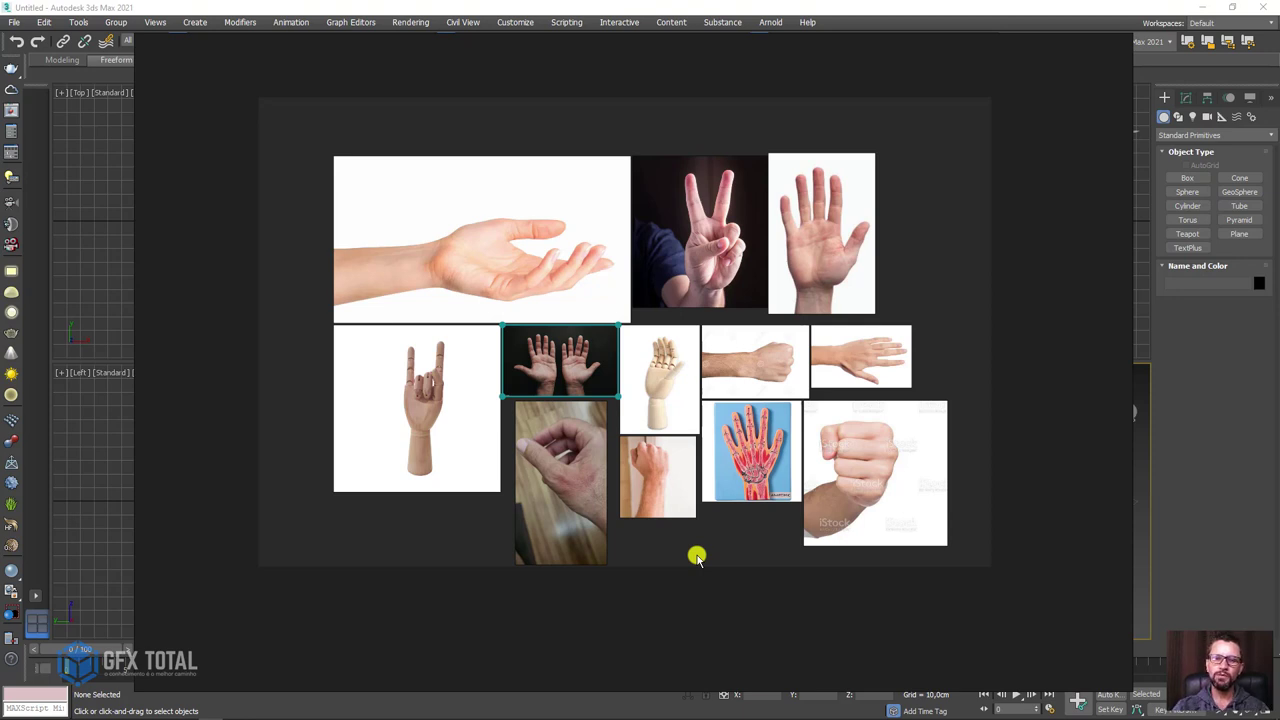
left_click(425, 435)
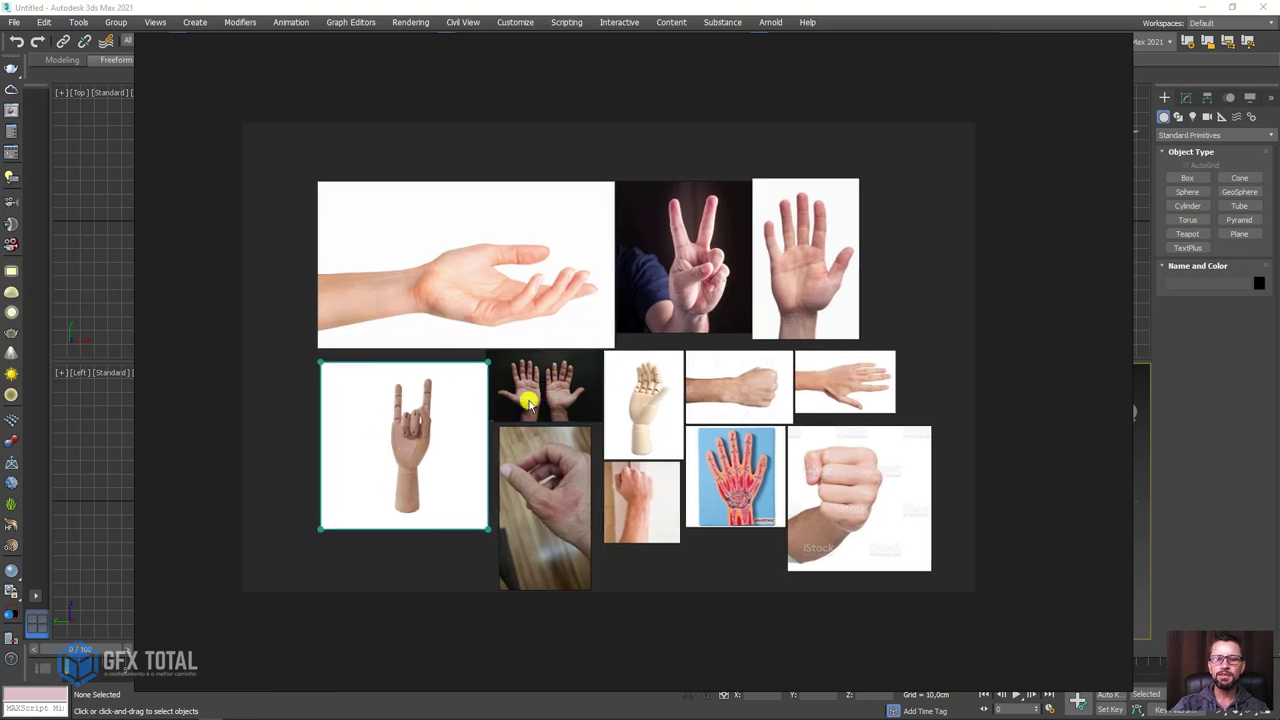
middle_click_drag(538, 400, 482, 382)
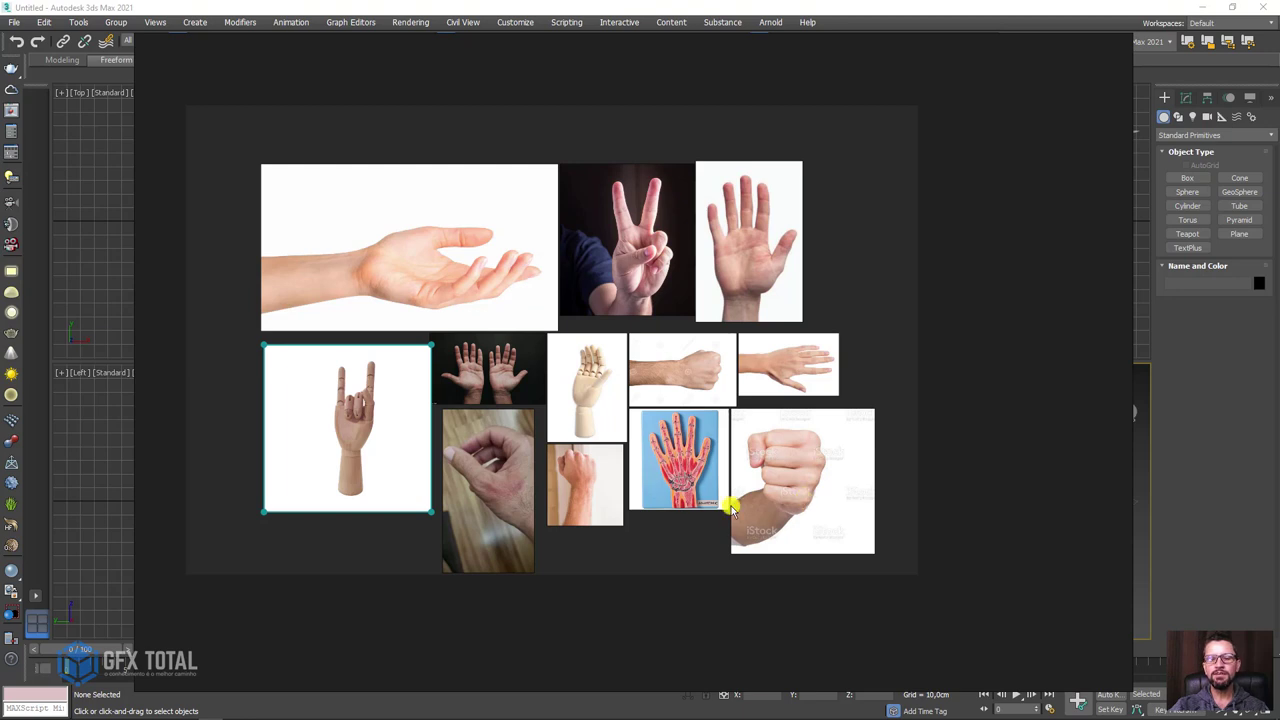
left_click(677, 477)
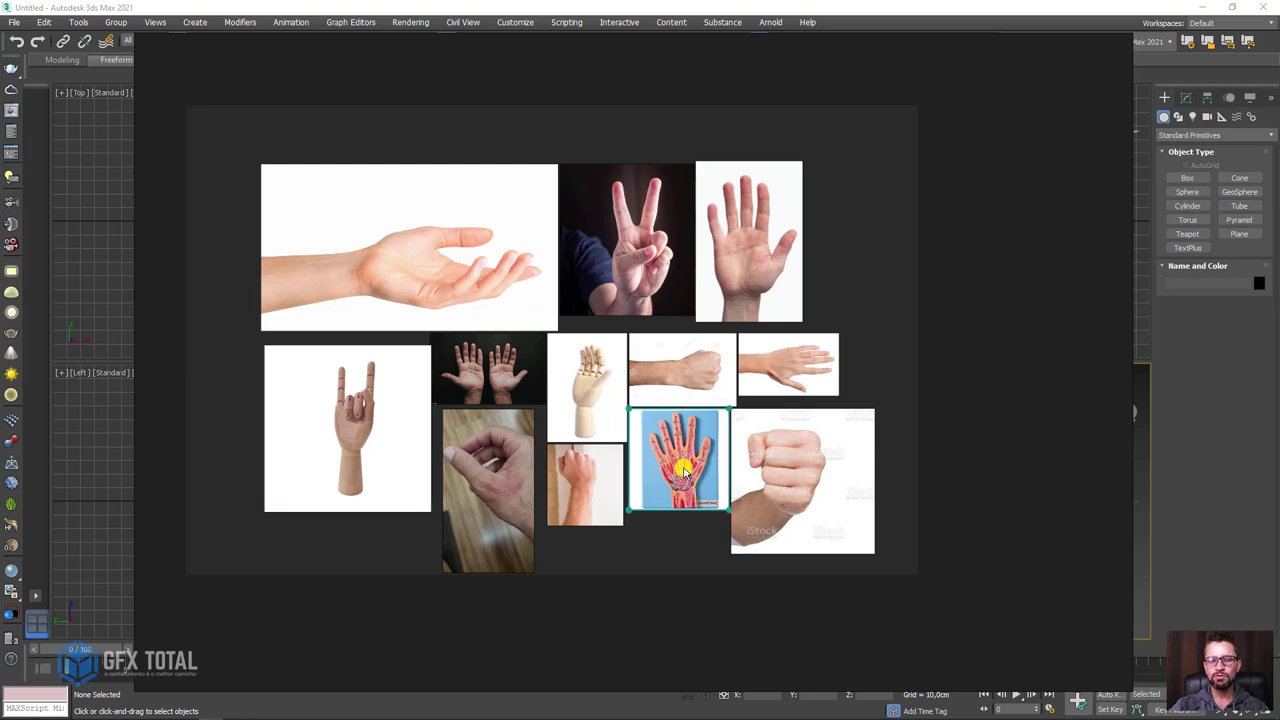
double_click(683, 470)
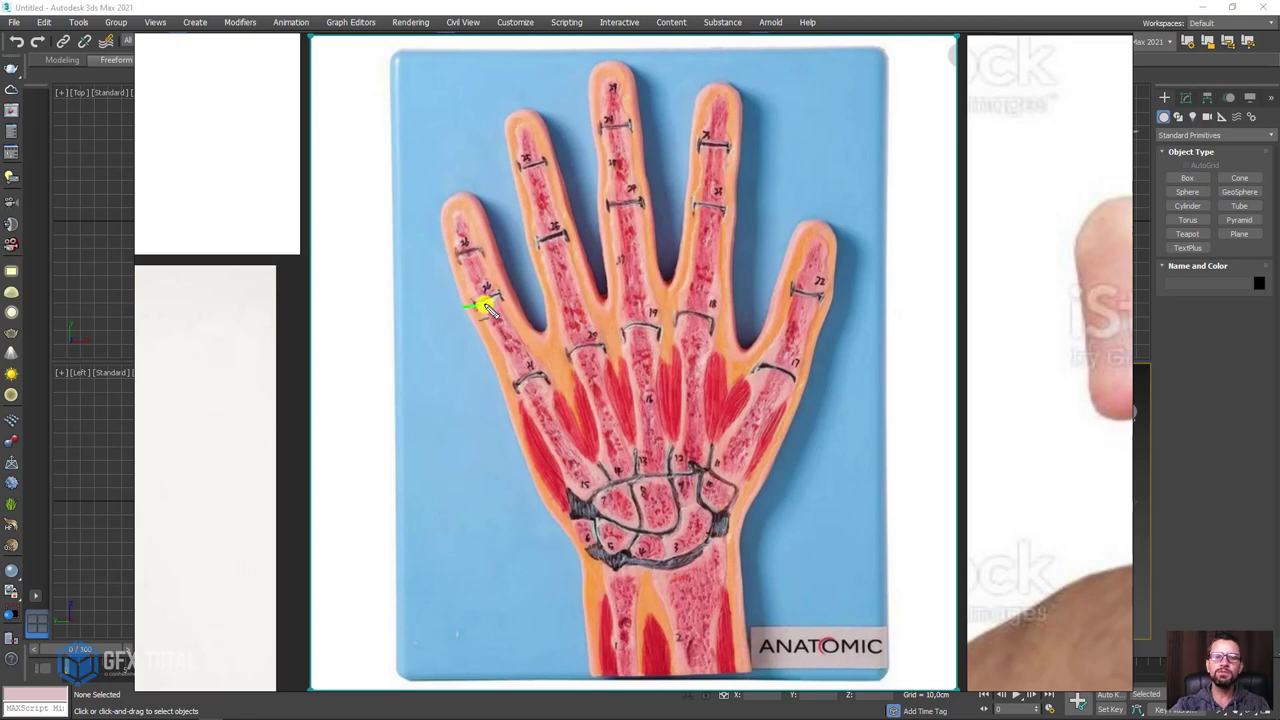
mouse_move(489, 309)
left_mouse_down()
mouse_move(510, 297)
mouse_move(540, 376)
mouse_move(507, 391)
mouse_move(466, 307)
left_mouse_up()
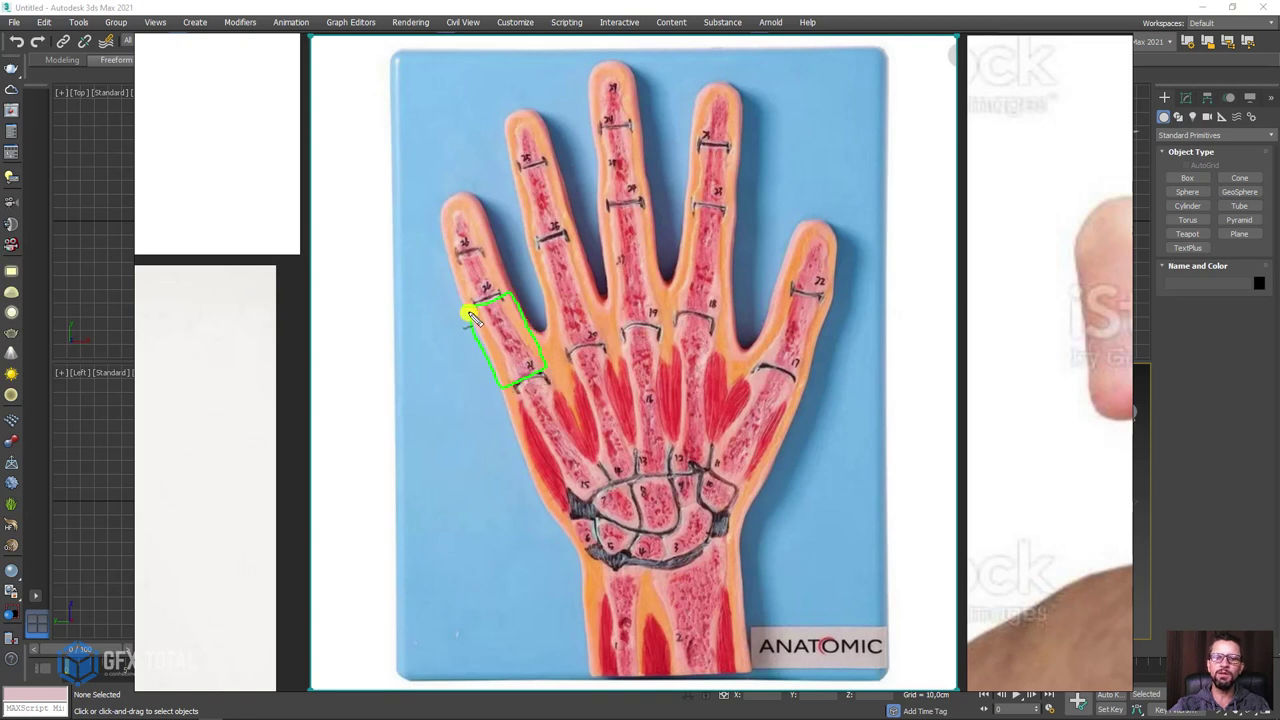
mouse_move(455, 256)
left_mouse_down()
mouse_move(497, 250)
mouse_move(506, 291)
mouse_move(457, 262)
mouse_move(465, 203)
mouse_move(500, 238)
mouse_move(460, 264)
mouse_move(445, 228)
left_mouse_up()
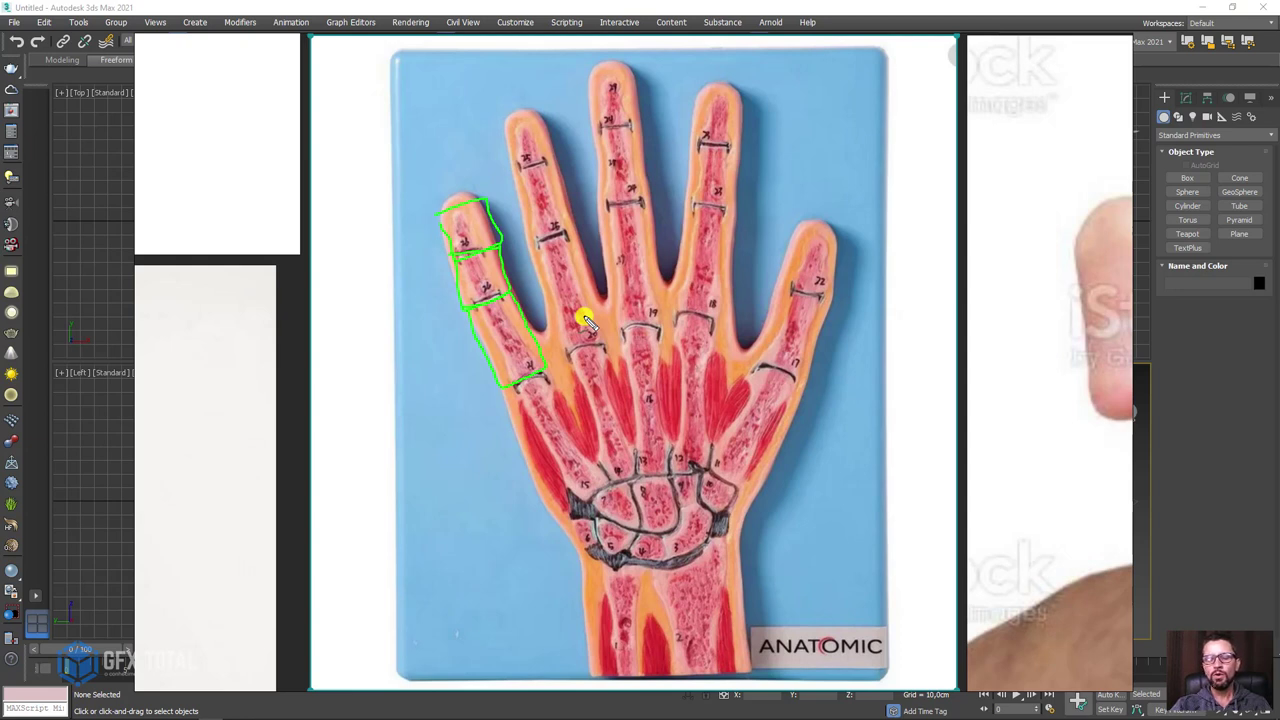
key("Escape")
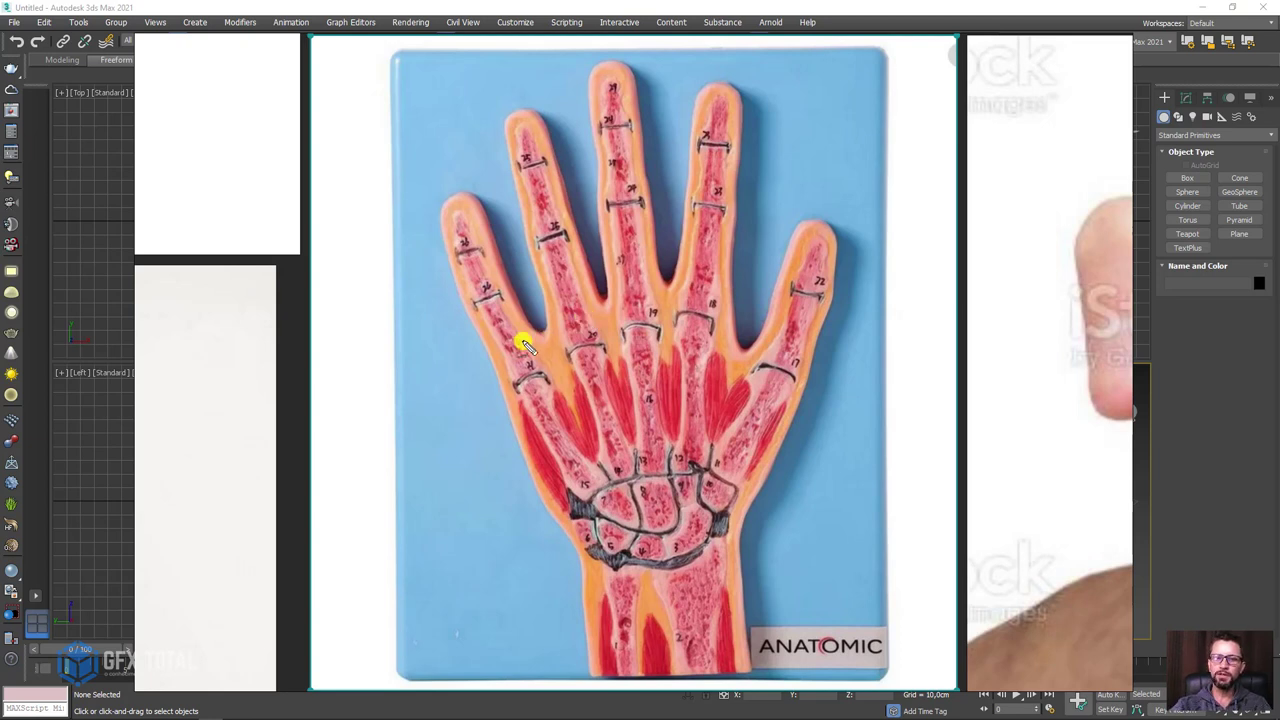
mouse_move(497, 358)
left_mouse_down()
mouse_move(659, 298)
mouse_move(716, 302)
left_mouse_up()
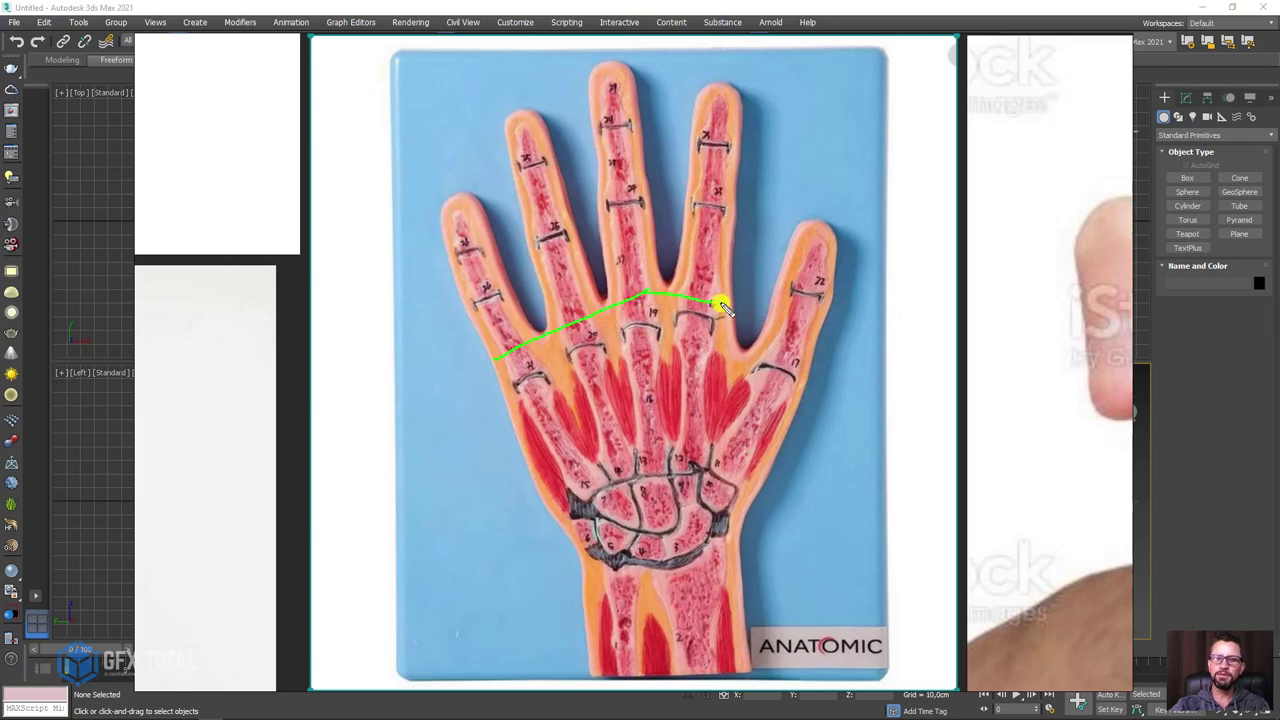
mouse_move(722, 305)
left_mouse_down()
mouse_move(741, 387)
mouse_move(798, 413)
left_mouse_up()
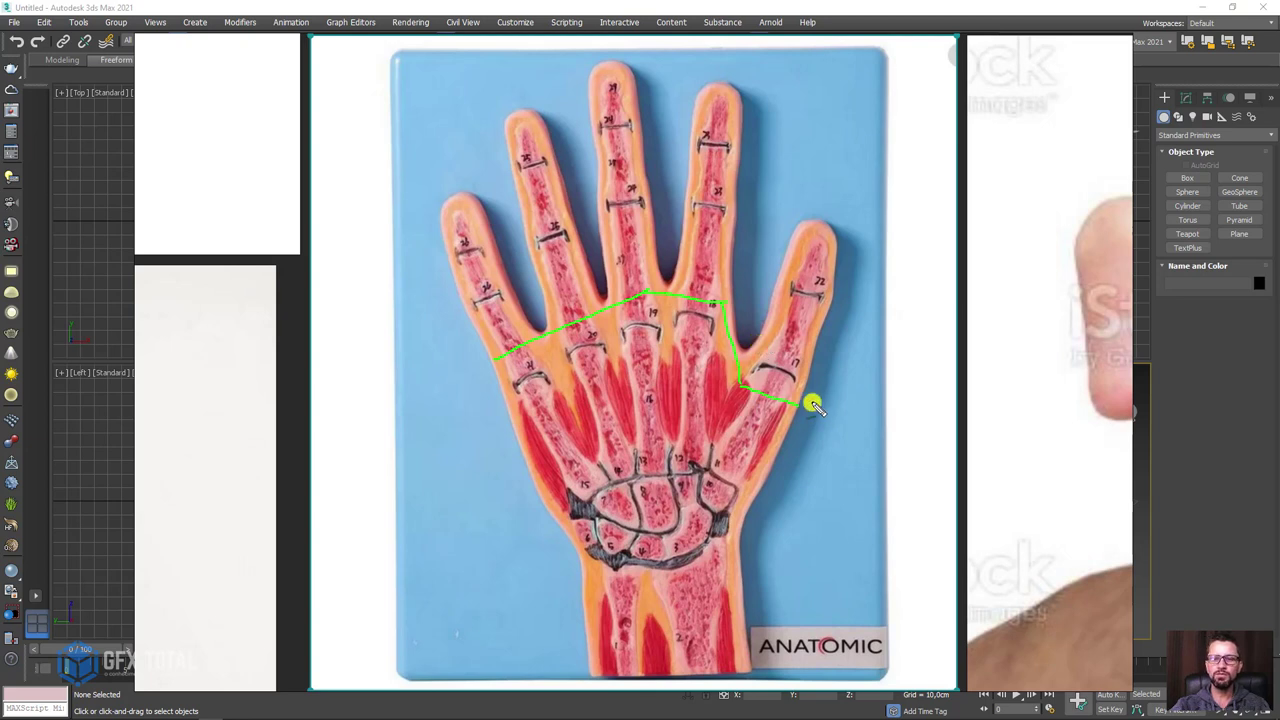
mouse_move(796, 408)
left_mouse_down()
mouse_move(729, 529)
mouse_move(571, 537)
mouse_move(495, 378)
left_mouse_up()
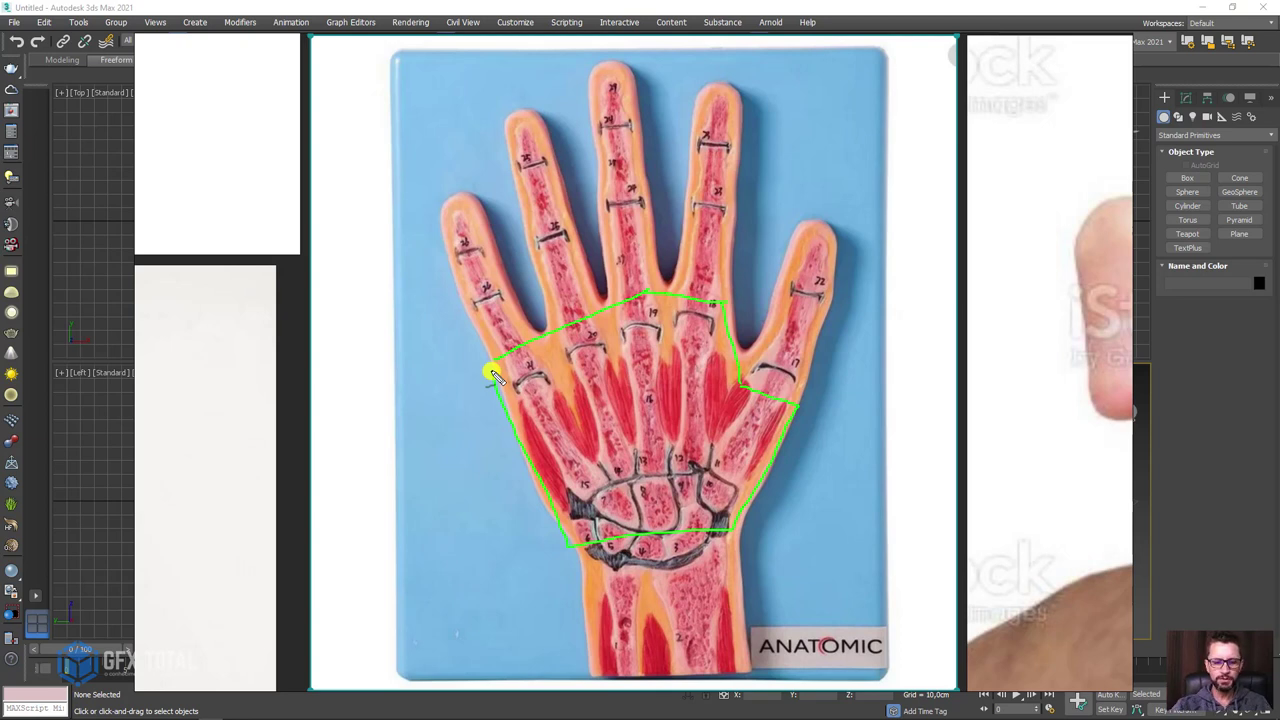
key("ctrl+z")
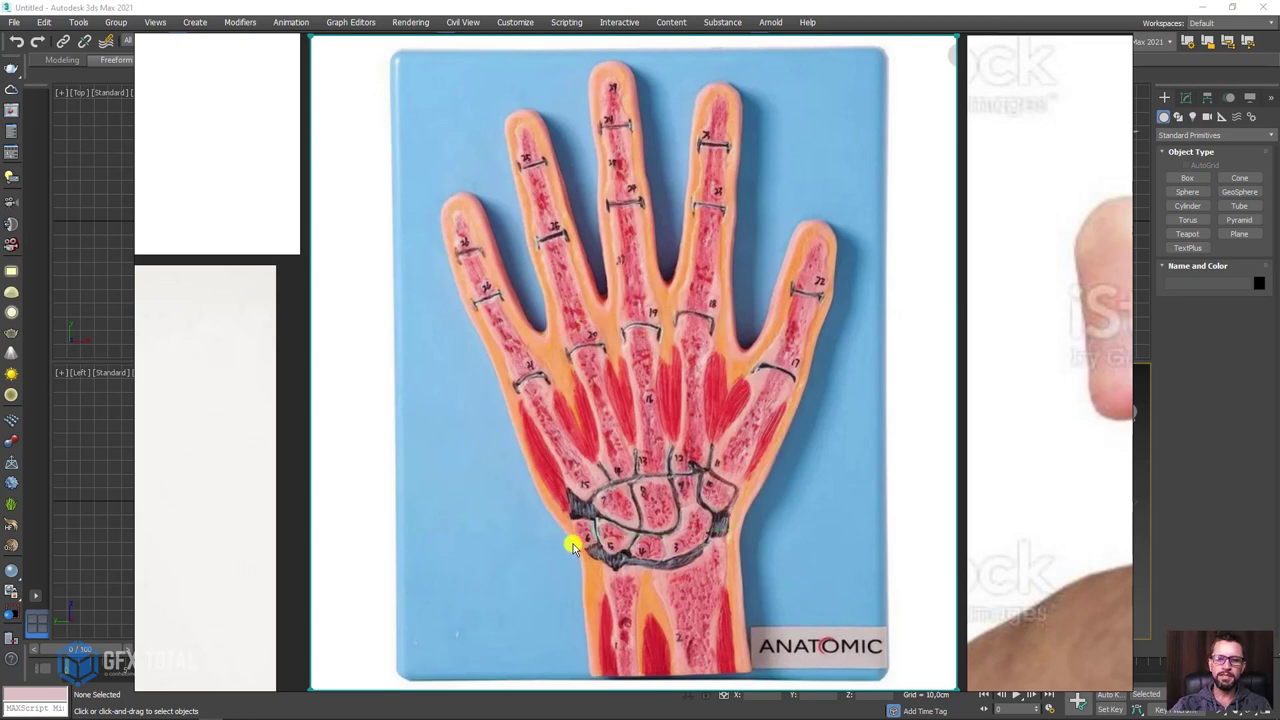
left_click(579, 557)
left_click(509, 362)
left_click(680, 298)
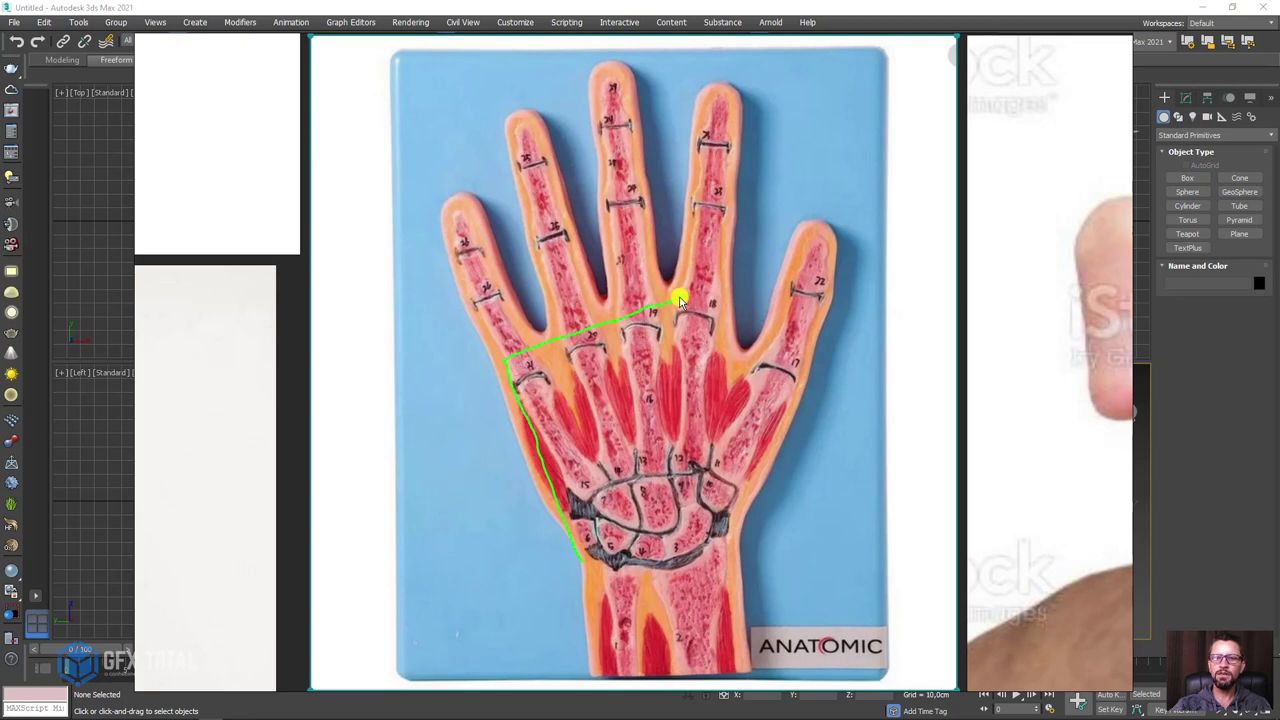
left_click(738, 302)
left_click(806, 432)
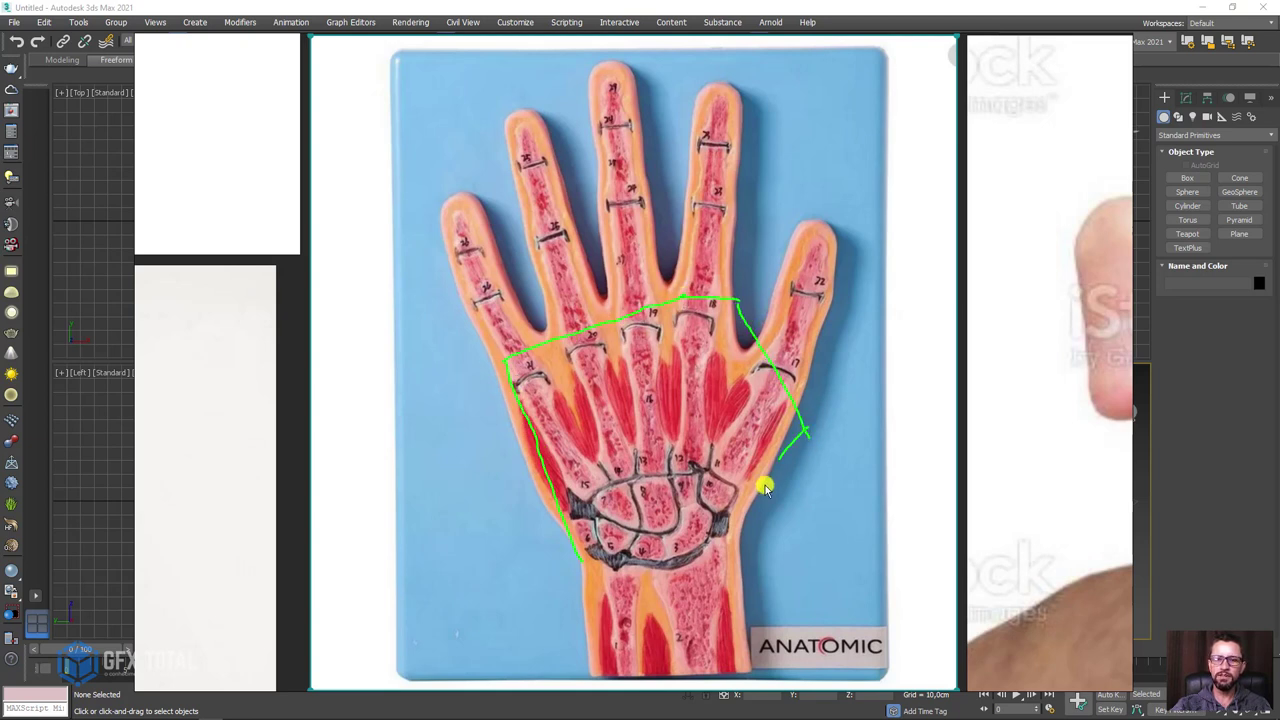
left_click(738, 546)
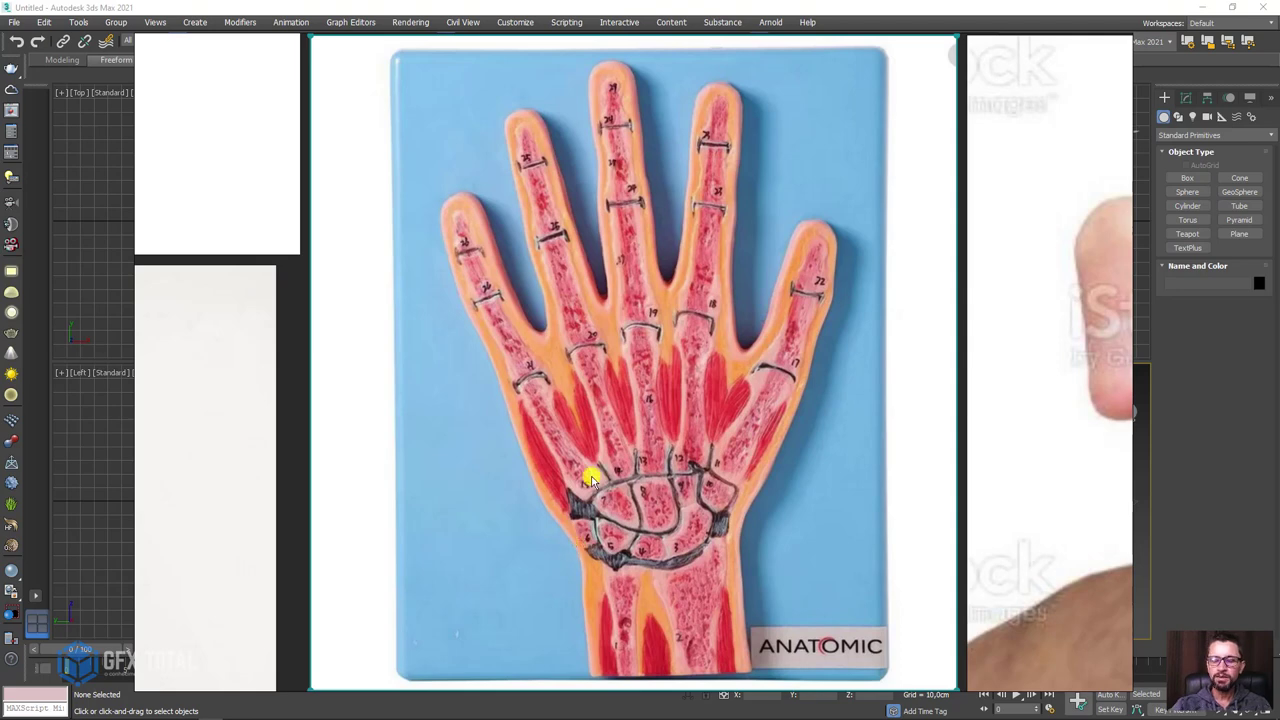
Step: Zoom to the fist and open-hand photos and trace the fist edge, fingertip and knuckle curves
scroll(386, 443, "down", 4)
scroll(386, 443, "down", 1)
mouse_move(451, 486)
middle_mouse_down()
mouse_move(518, 548)
mouse_move(656, 408)
middle_mouse_up()
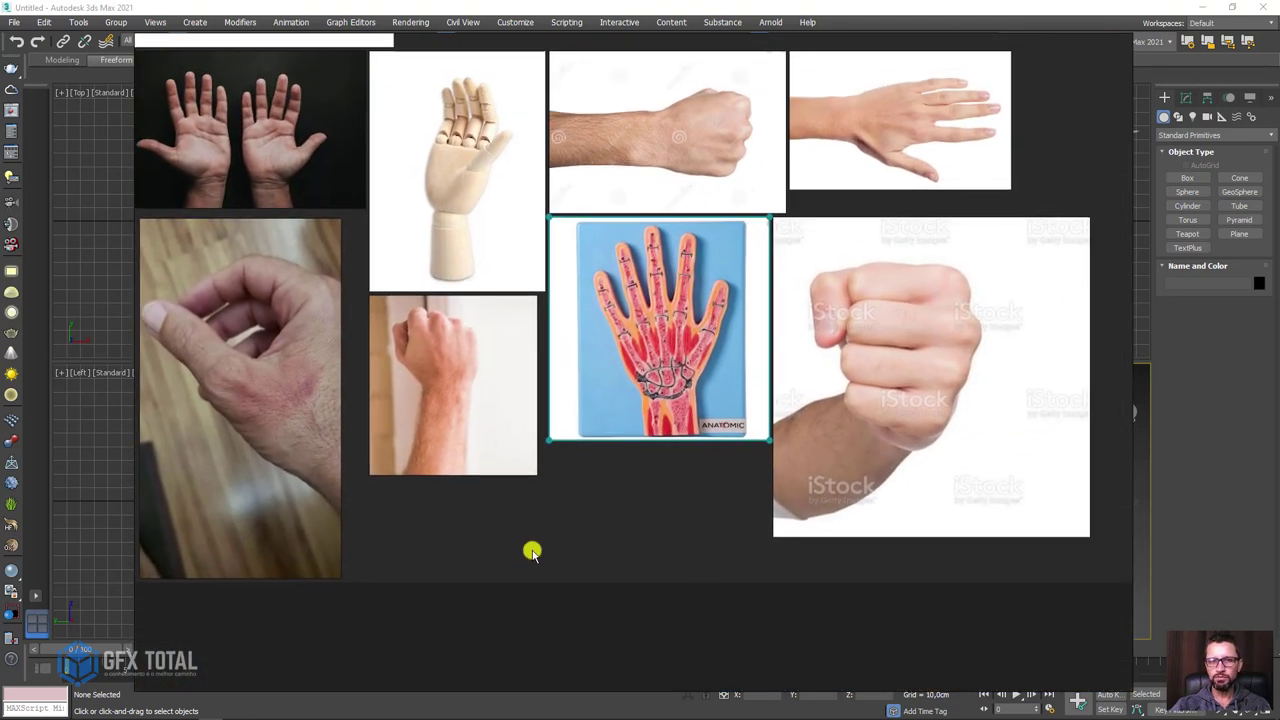
middle_click_drag(767, 393, 569, 409)
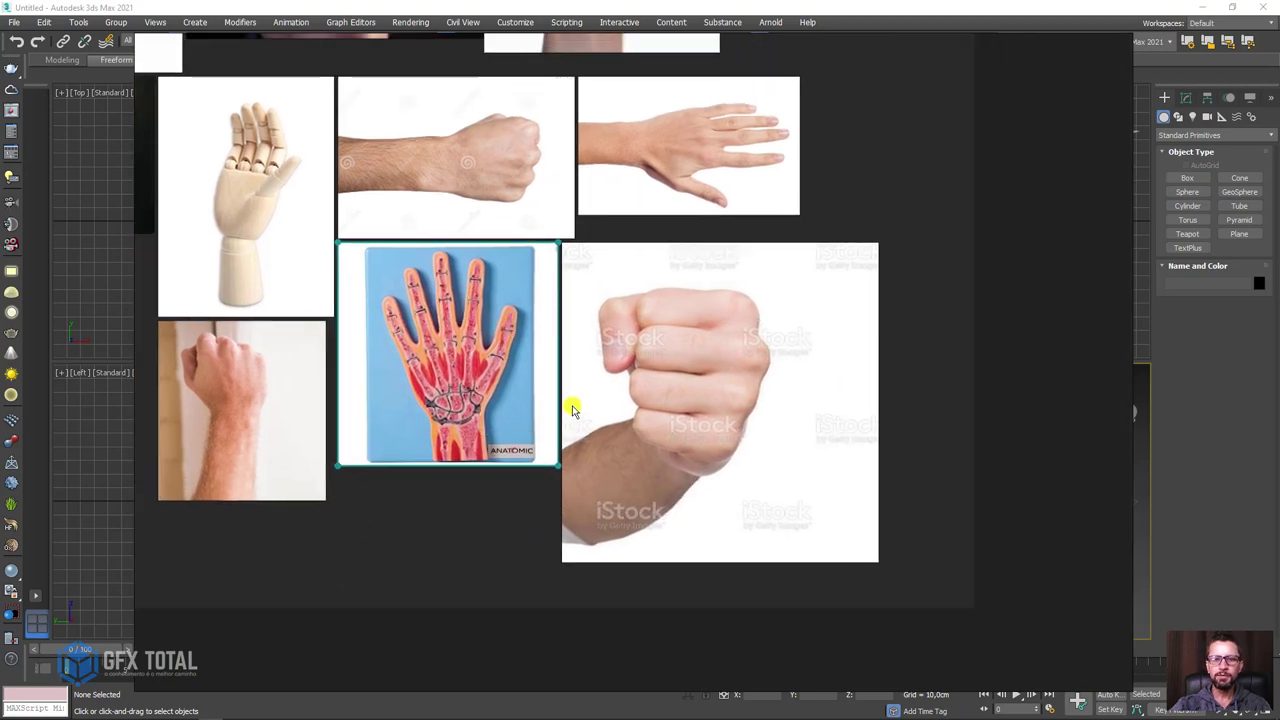
scroll(709, 329, "up", 1)
scroll(790, 335, "up", 1)
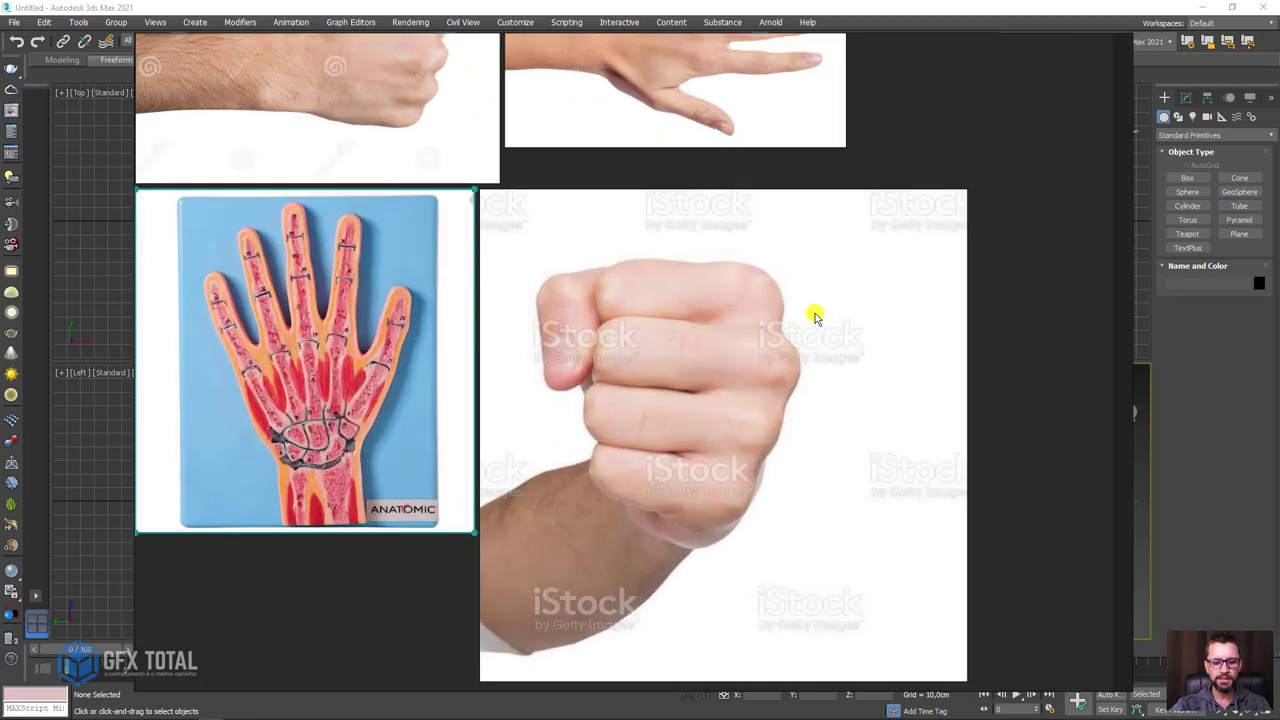
mouse_move(773, 268)
left_mouse_down()
mouse_move(796, 425)
mouse_move(740, 550)
left_mouse_up()
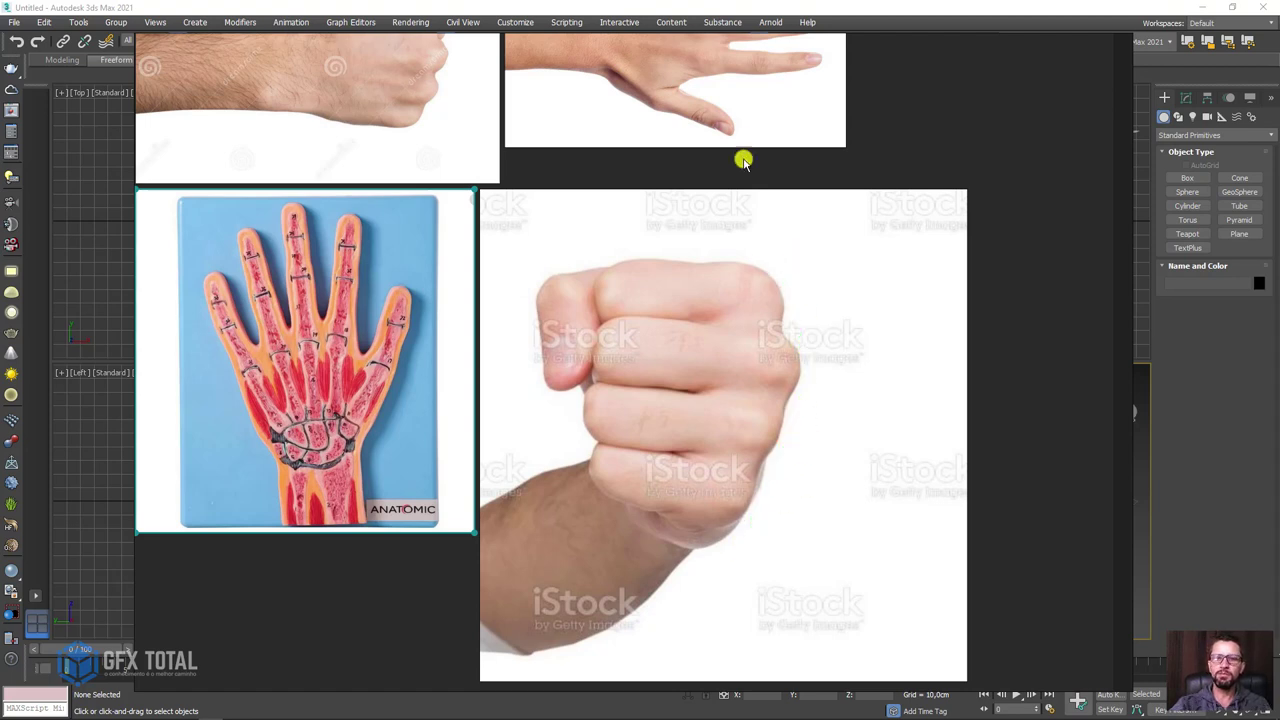
middle_click_drag(743, 157, 743, 342)
scroll(720, 269, "up", 2)
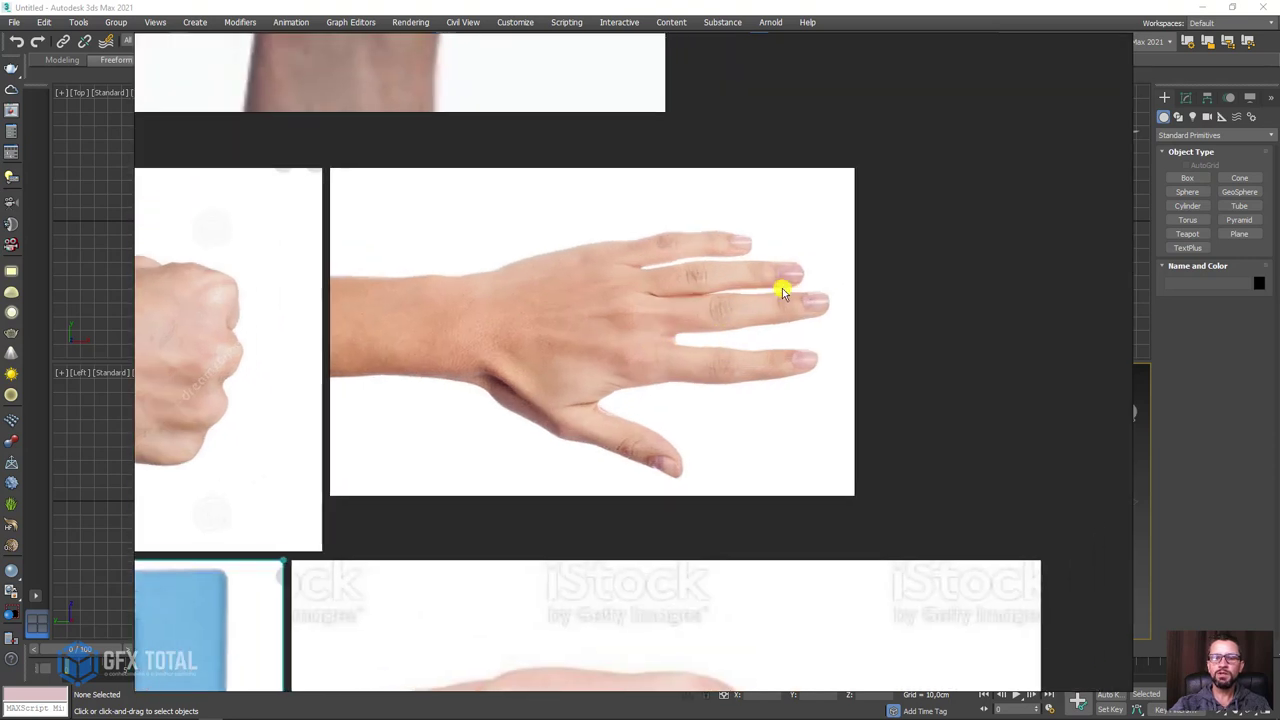
mouse_move(743, 234)
left_mouse_down()
mouse_move(815, 283)
mouse_move(822, 377)
left_mouse_up()
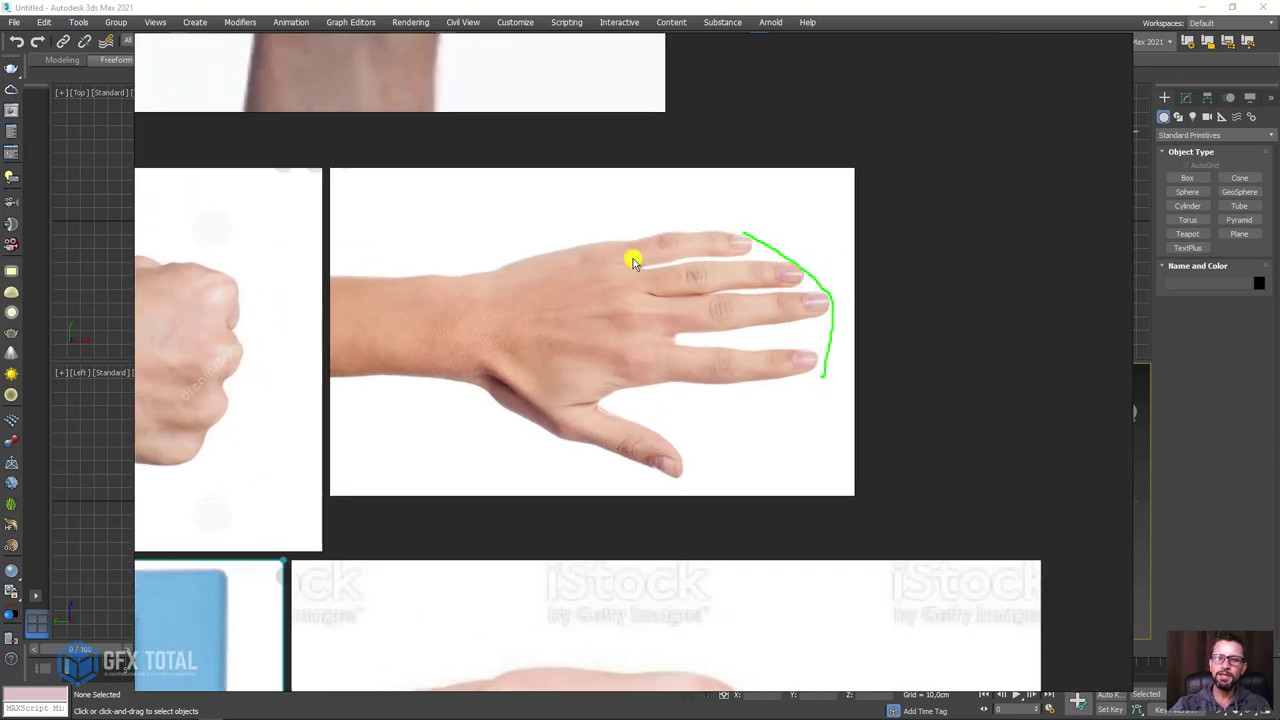
mouse_move(617, 250)
left_mouse_down()
mouse_move(671, 331)
mouse_move(660, 377)
left_mouse_up()
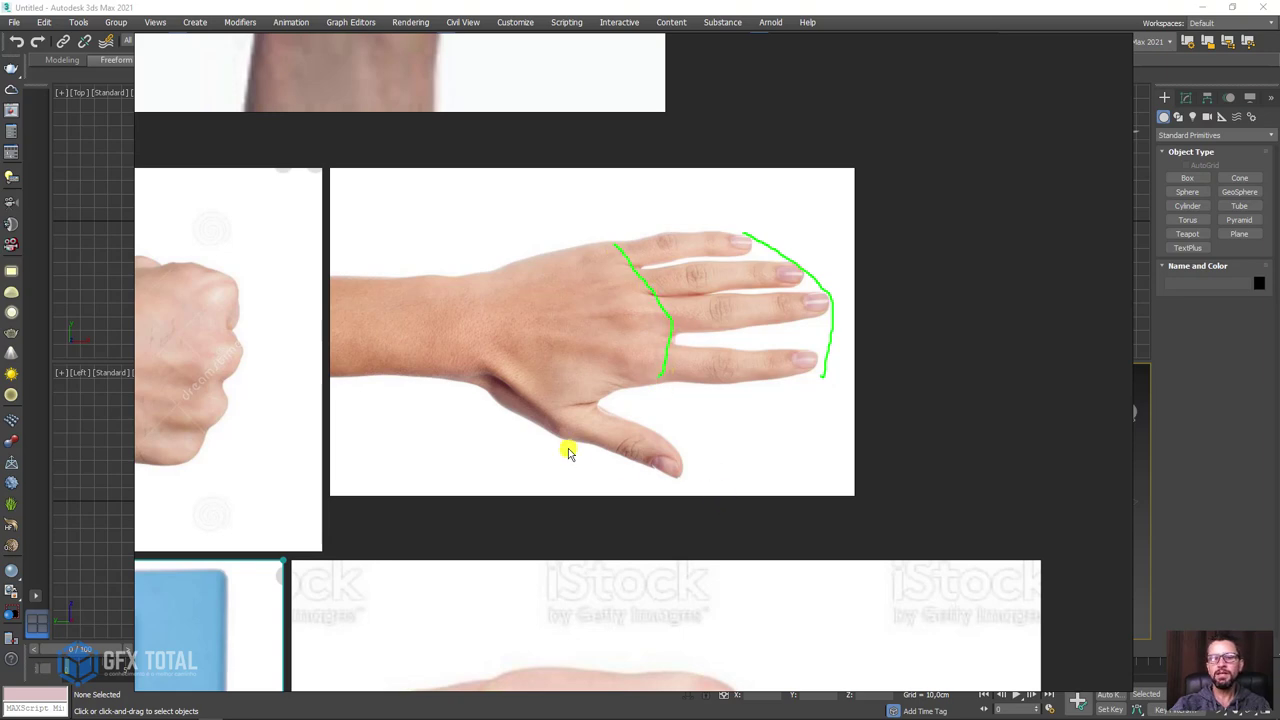
Step: Pan to the board's left-side images, zoom in and mark the wrist line on the fist photo
scroll(562, 442, "down", 5)
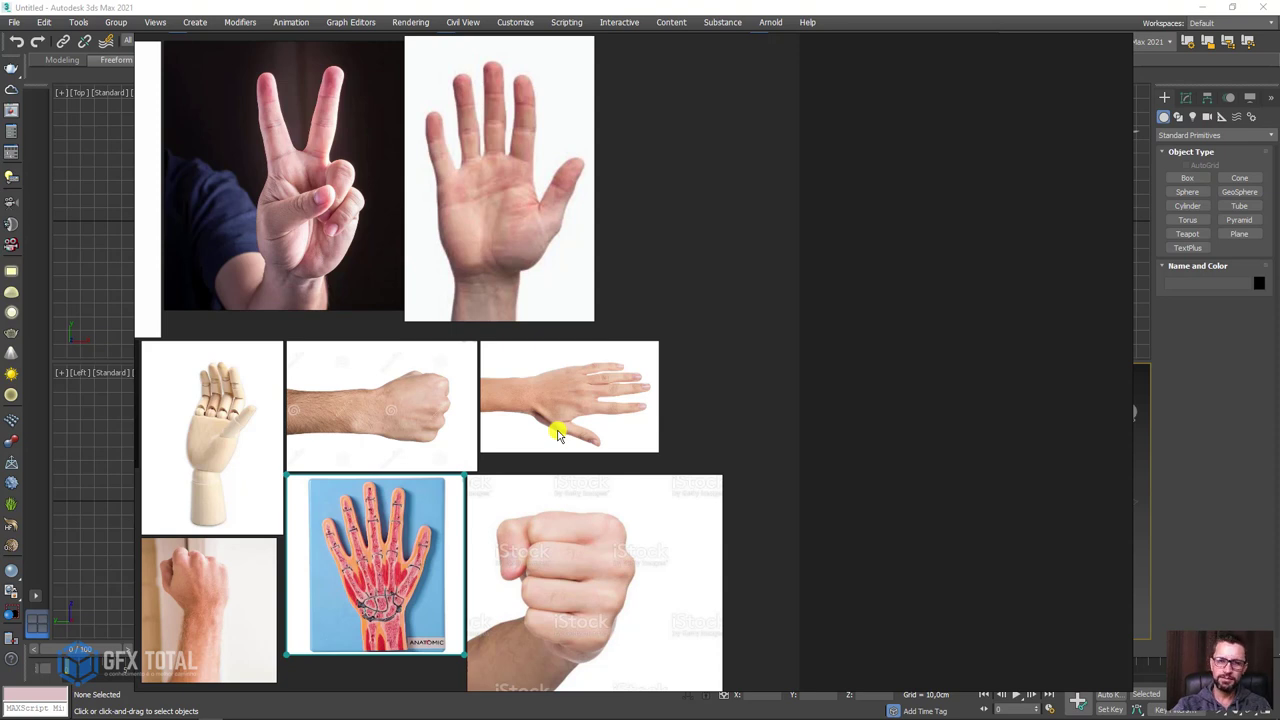
middle_click_drag(446, 418, 523, 403)
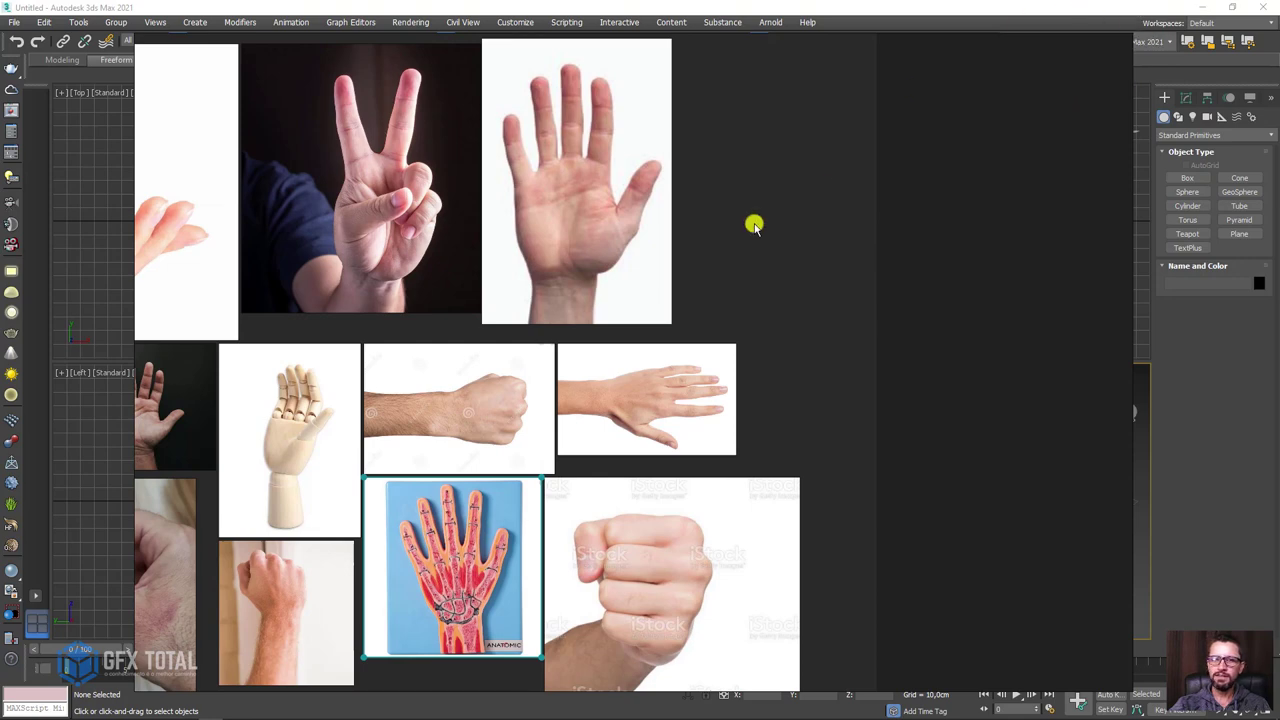
middle_click_drag(621, 248, 608, 286)
middle_click_drag(358, 435, 640, 335)
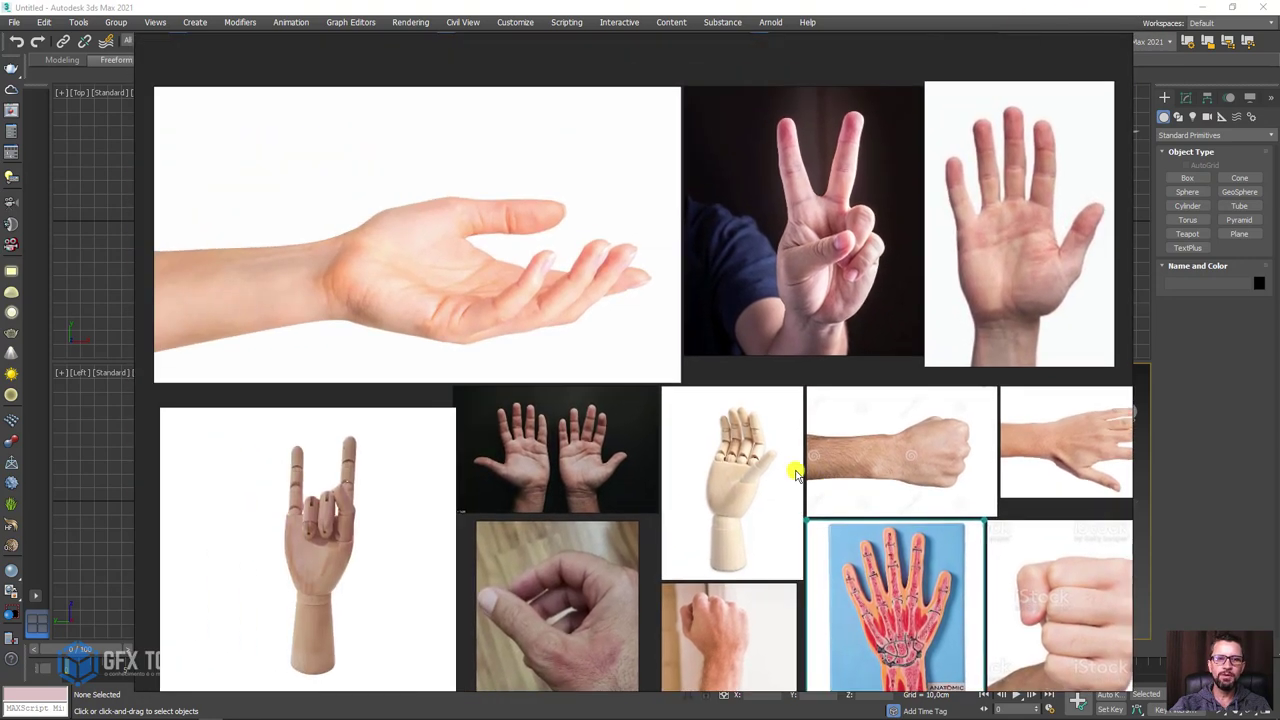
scroll(640, 335, "up", 2)
scroll(540, 262, "up", 2)
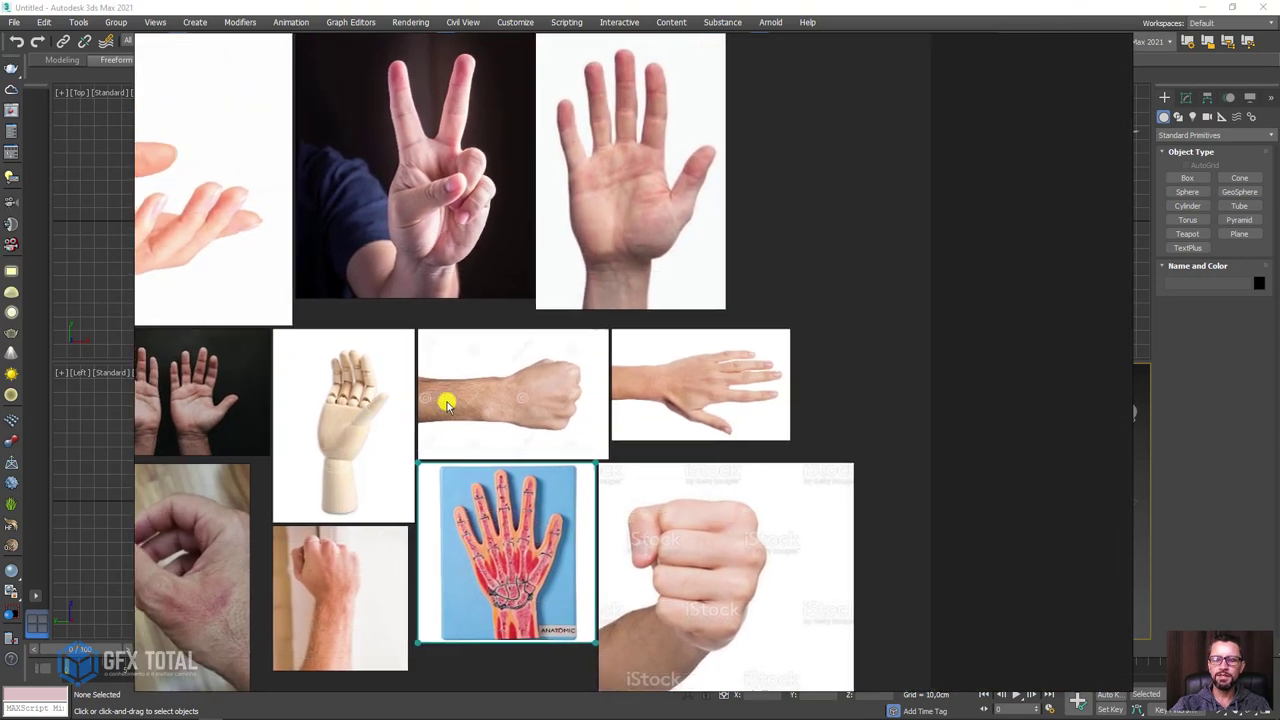
scroll(446, 397, "up", 1)
scroll(571, 394, "up", 2)
scroll(558, 397, "up", 2)
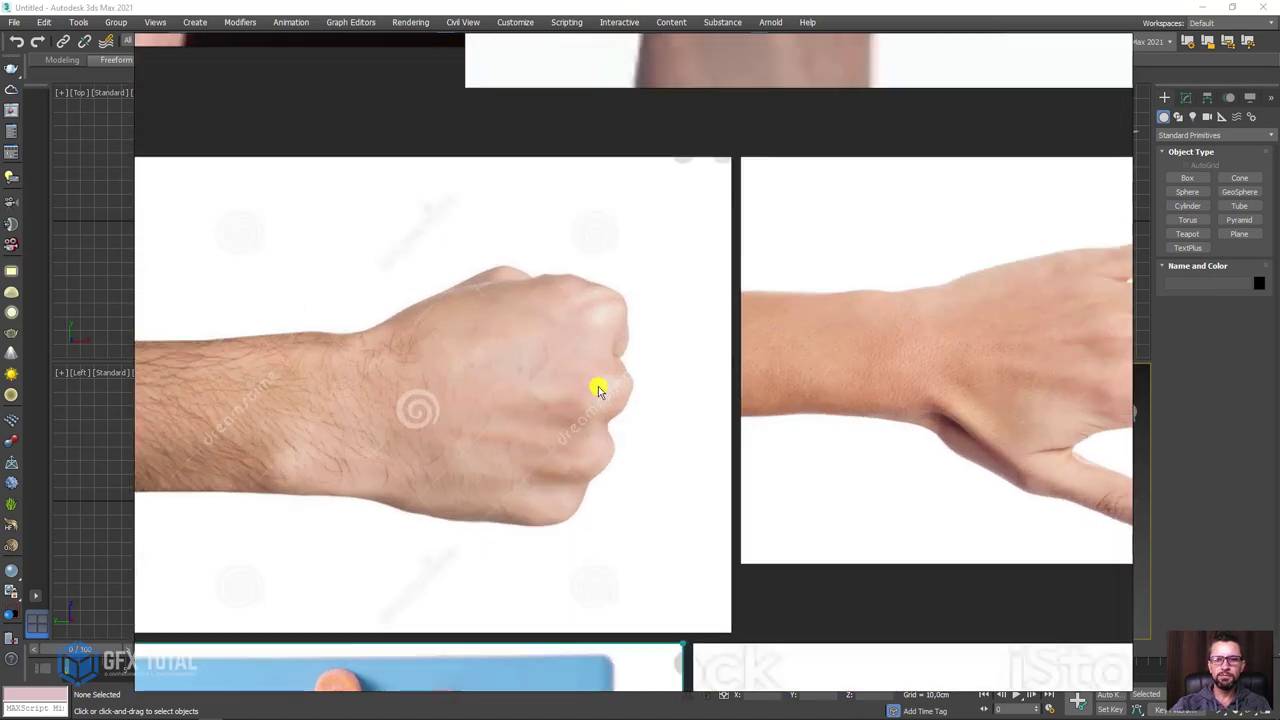
mouse_move(360, 492)
left_mouse_down()
mouse_move(352, 343)
mouse_move(451, 284)
mouse_move(603, 284)
mouse_move(617, 377)
mouse_move(566, 523)
mouse_move(430, 521)
mouse_move(360, 492)
left_mouse_up()
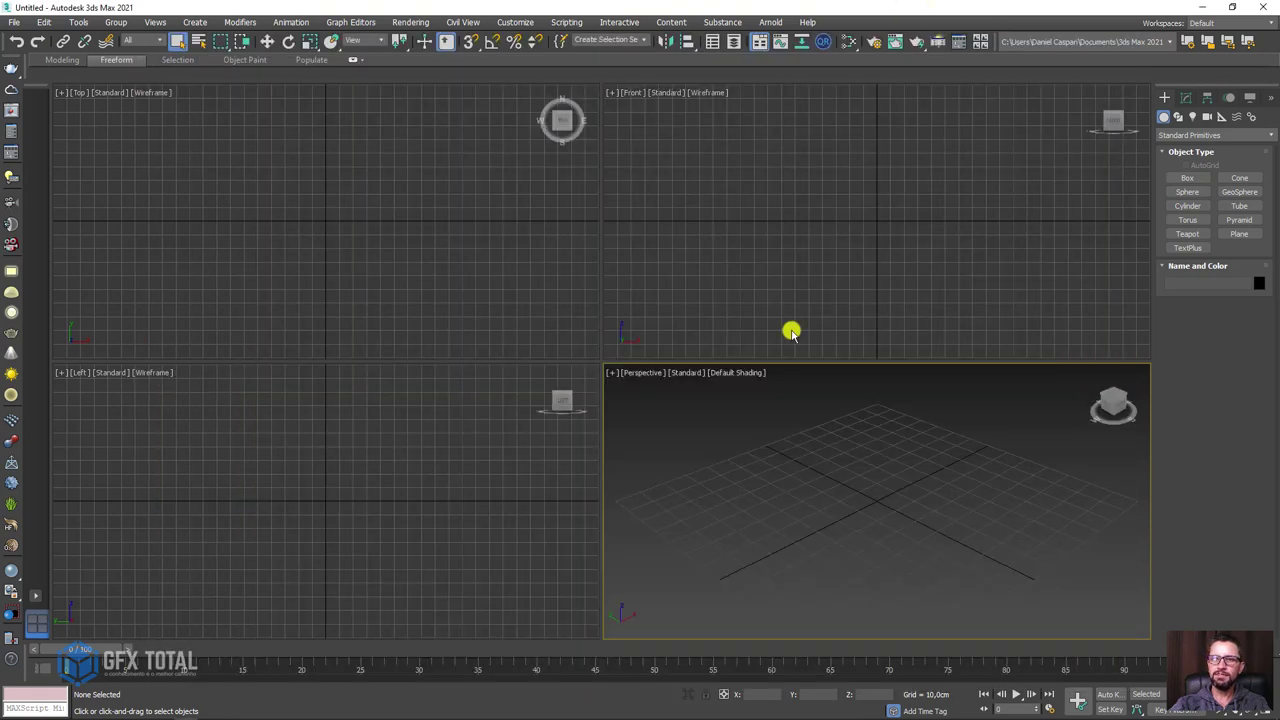
Step: Maximise the Front viewport and draw a box there
scroll(806, 506, "down", 2)
scroll(806, 506, "down", 3)
scroll(854, 311, "down", 2)
scroll(852, 291, "down", 2)
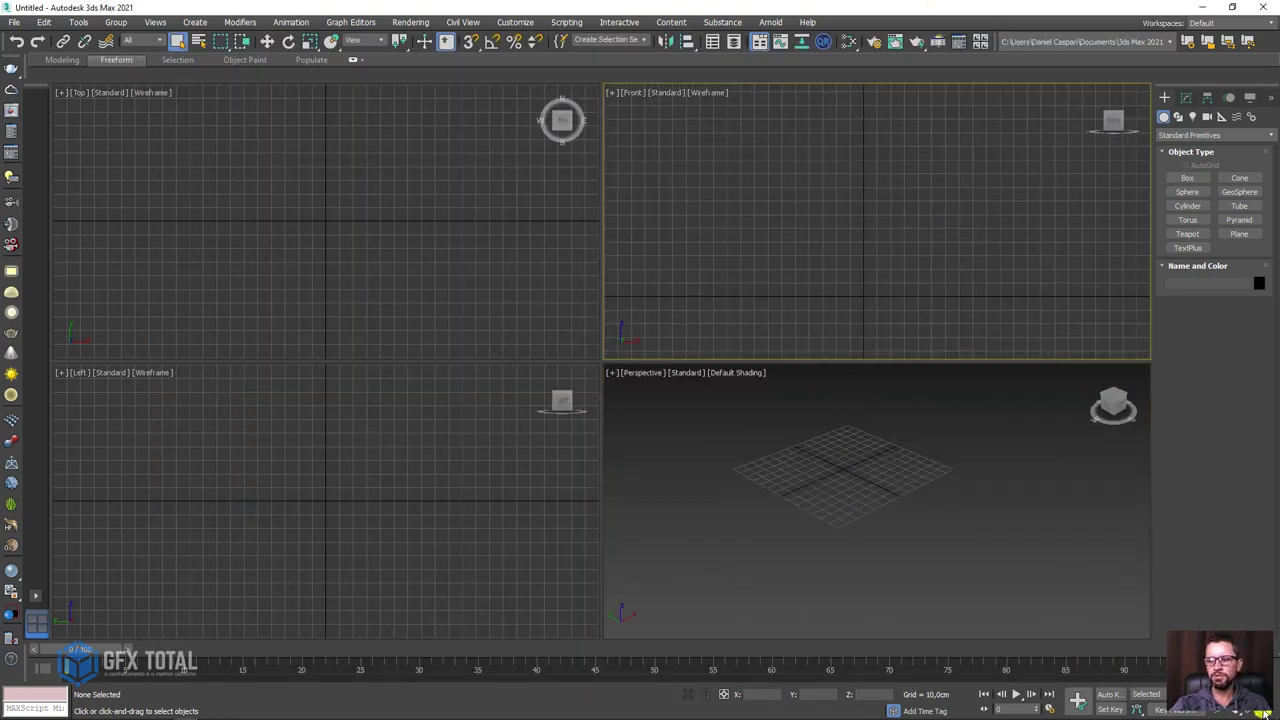
key("alt+w")
scroll(734, 543, "down", 2)
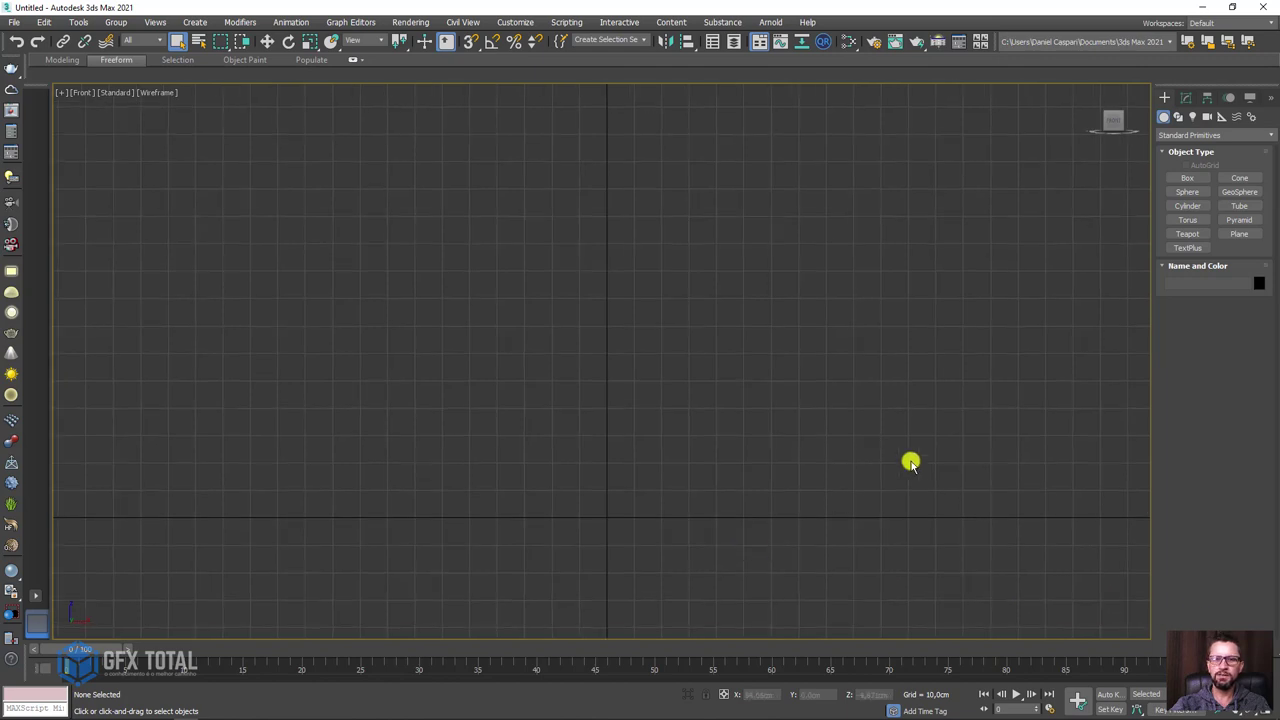
left_click(1188, 178)
left_click_drag(508, 257, 708, 438)
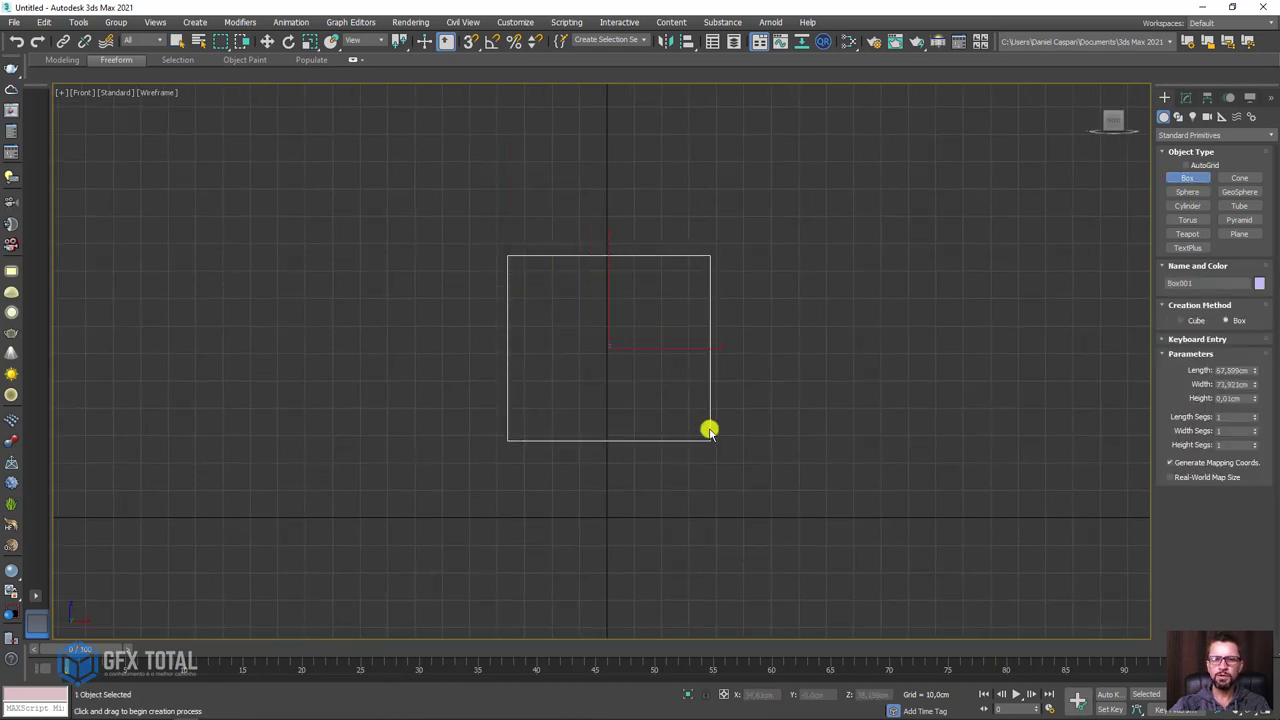
left_click(757, 328)
right_click(720, 360)
Step: Show the box shaded with edges in the Perspective view, with selection brackets hidden
mouse_move(683, 394)
middle_mouse_down("alt")
mouse_move(760, 423)
mouse_move(811, 462)
mouse_move(720, 463)
mouse_move(774, 426)
mouse_move(740, 489)
mouse_move(737, 438)
mouse_move(792, 454)
middle_mouse_up("alt")
key("F3")
key("F4")
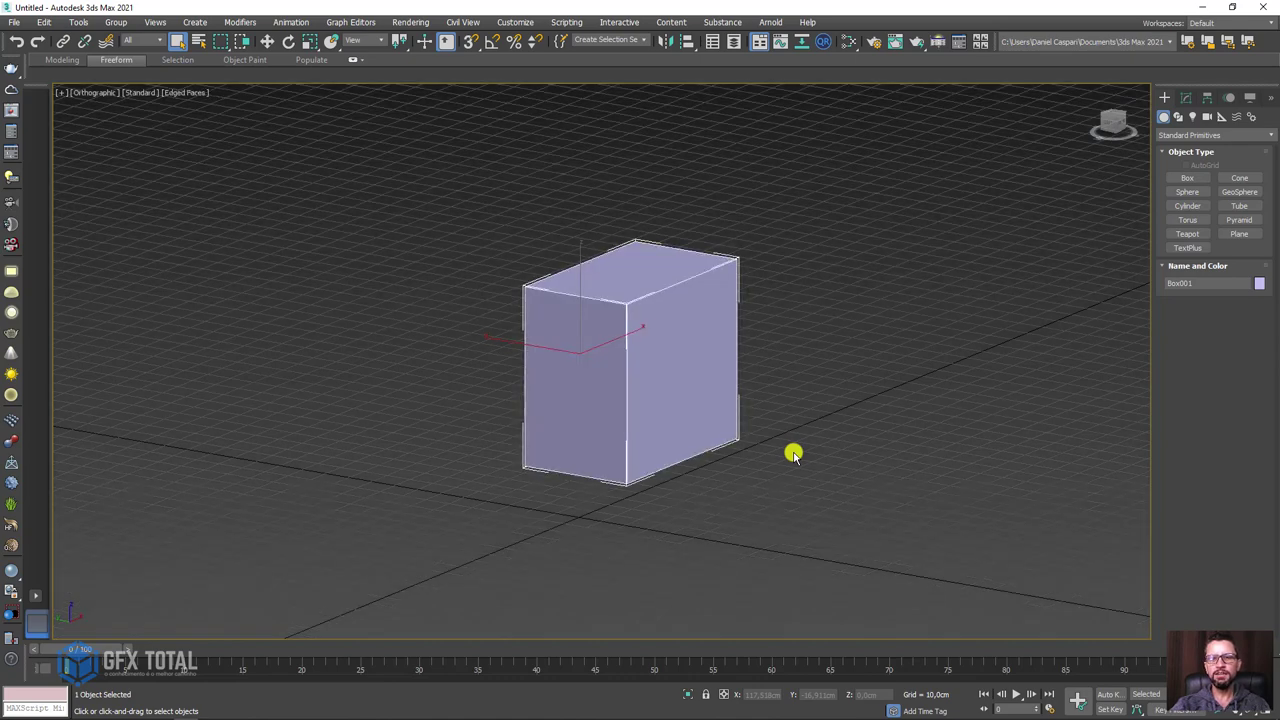
key("j")
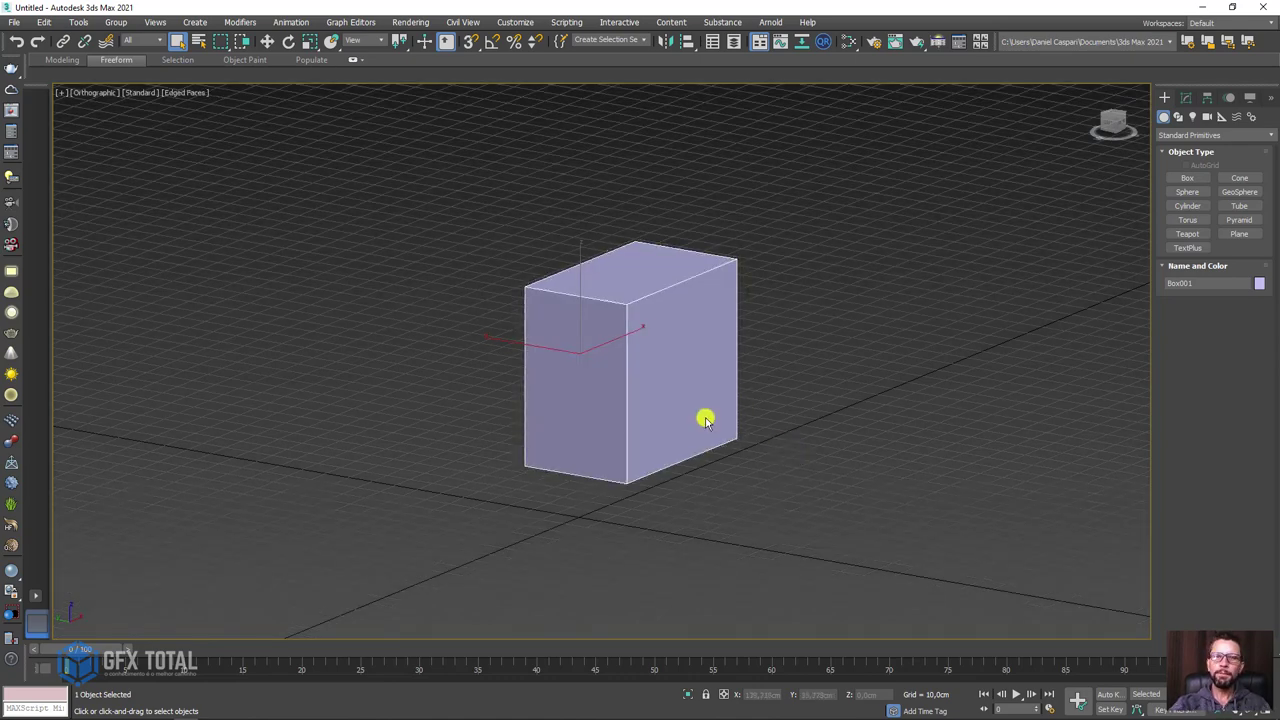
key("p")
mouse_move(703, 411)
middle_mouse_down("alt")
mouse_move(691, 340)
mouse_move(714, 437)
mouse_move(681, 462)
mouse_move(729, 377)
mouse_move(723, 403)
middle_mouse_up("alt")
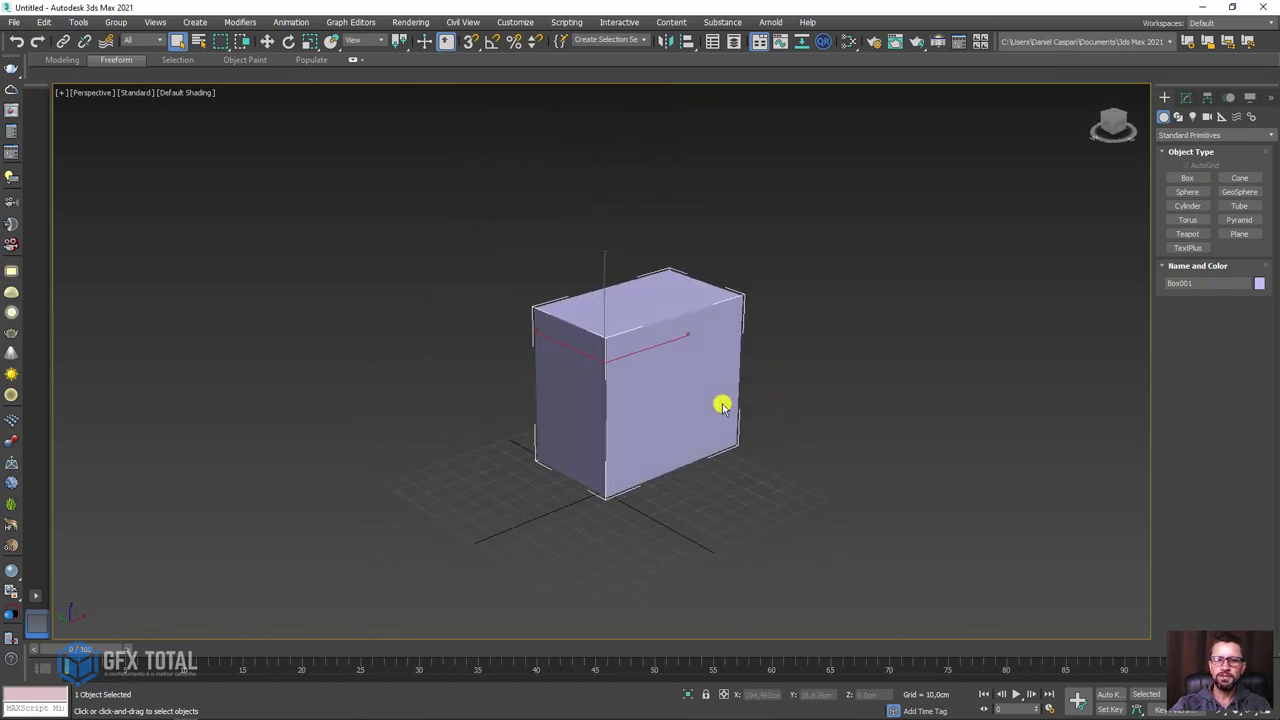
Step: Colour the box dark blue and orbit to view it from above
left_click(1260, 284)
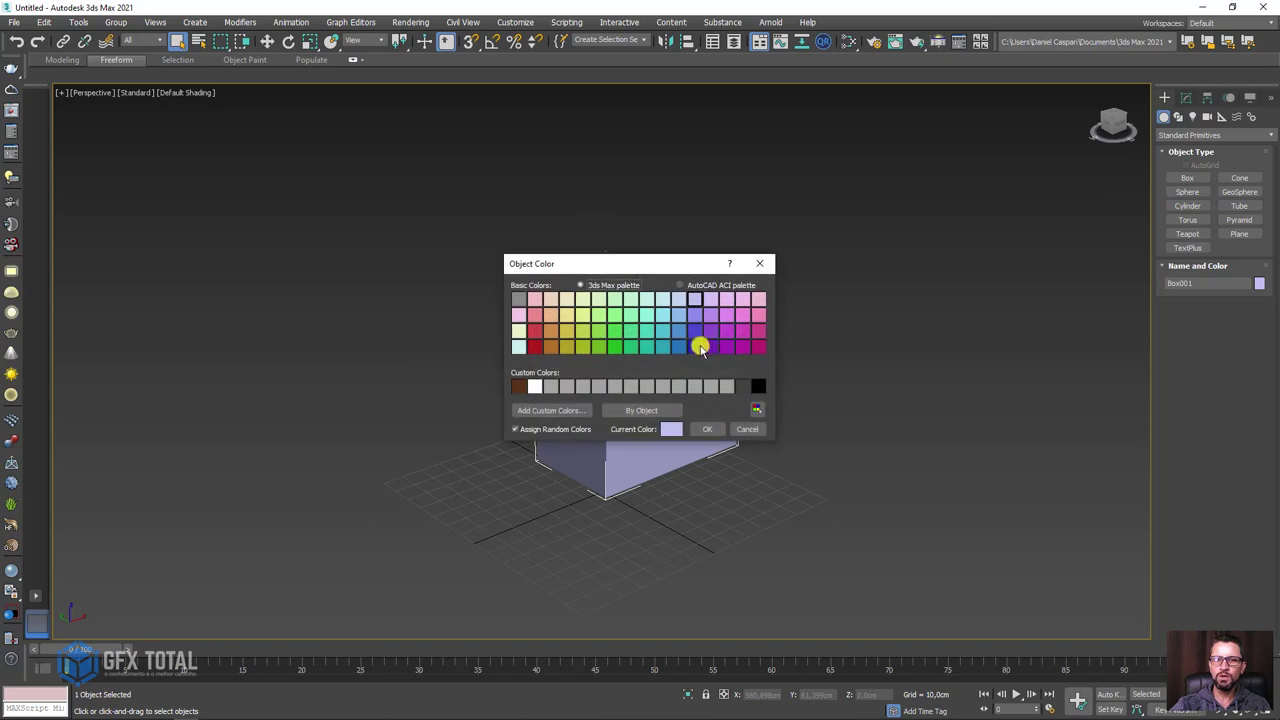
left_click(693, 346)
left_click(702, 425)
scroll(714, 456, "up", 3)
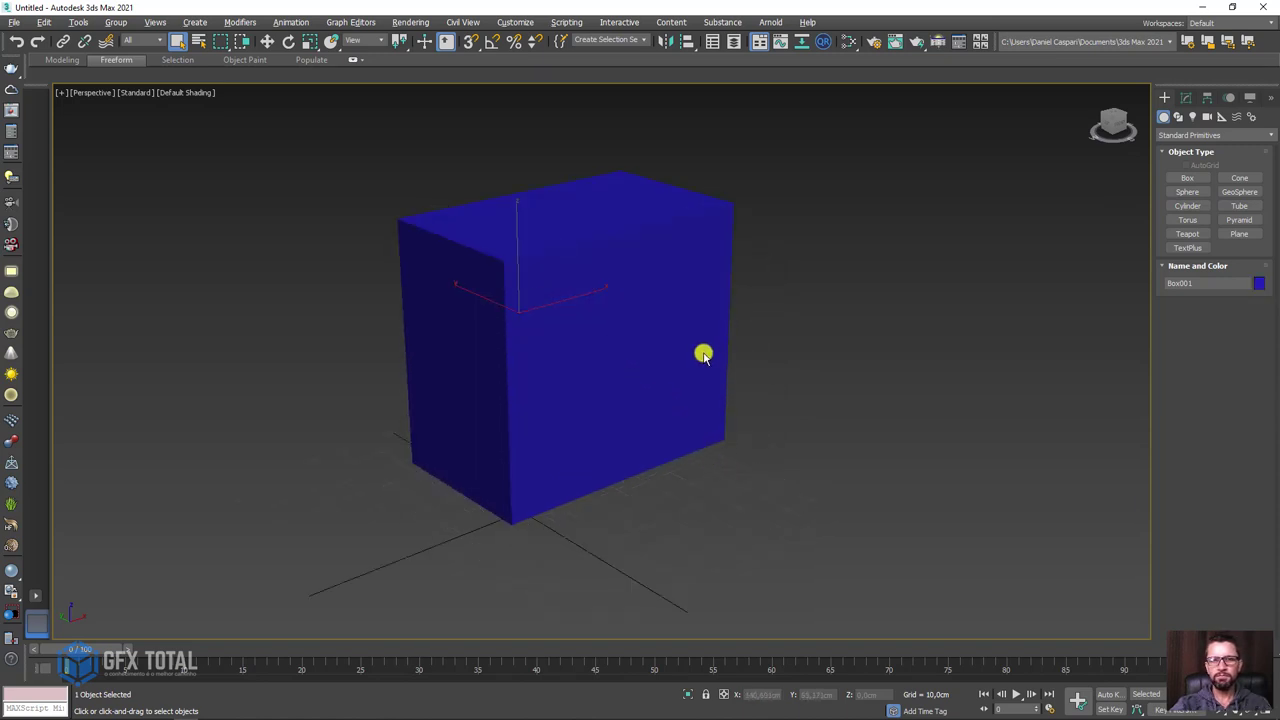
middle_click_drag(700, 351, 693, 362, "alt")
key("F4")
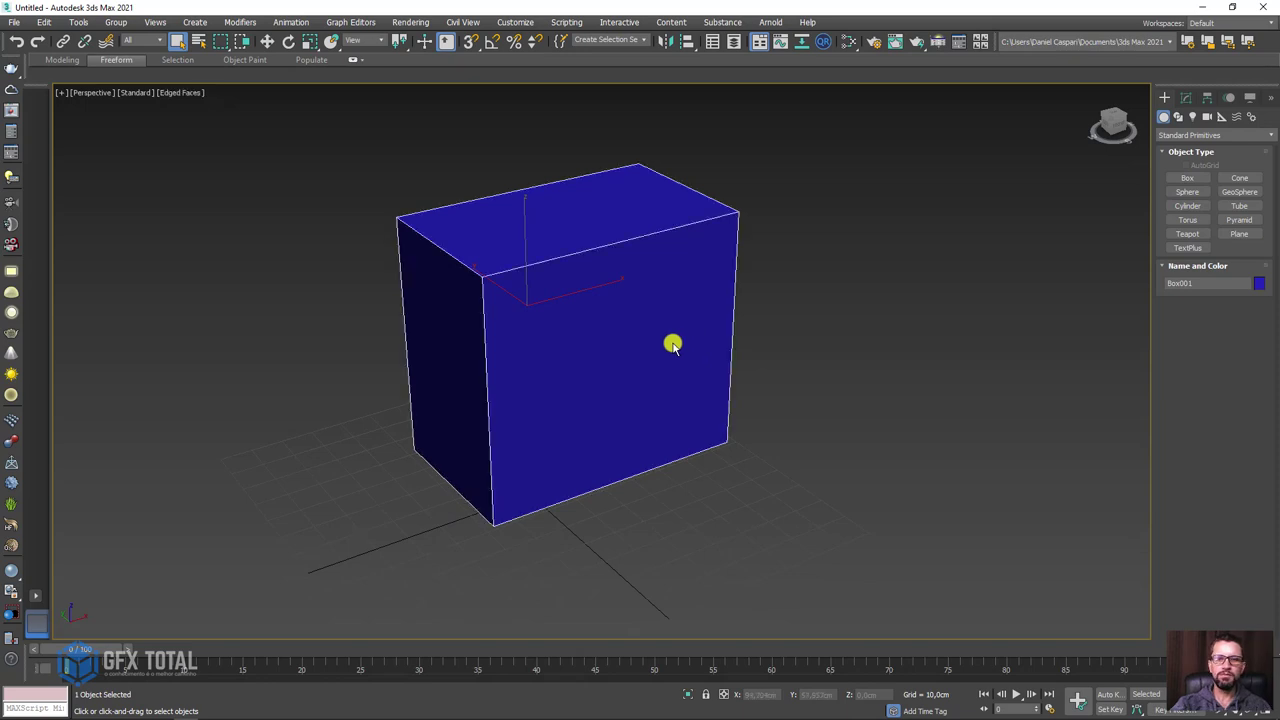
mouse_move(768, 340)
middle_mouse_down("alt")
mouse_move(763, 401)
mouse_move(743, 426)
mouse_move(683, 323)
mouse_move(657, 311)
mouse_move(720, 285)
mouse_move(803, 331)
mouse_move(860, 314)
mouse_move(766, 349)
mouse_move(800, 316)
mouse_move(849, 320)
mouse_move(803, 343)
mouse_move(731, 306)
middle_mouse_up("alt")
Step: Add an Edit Poly modifier to Box001
left_click(1186, 98)
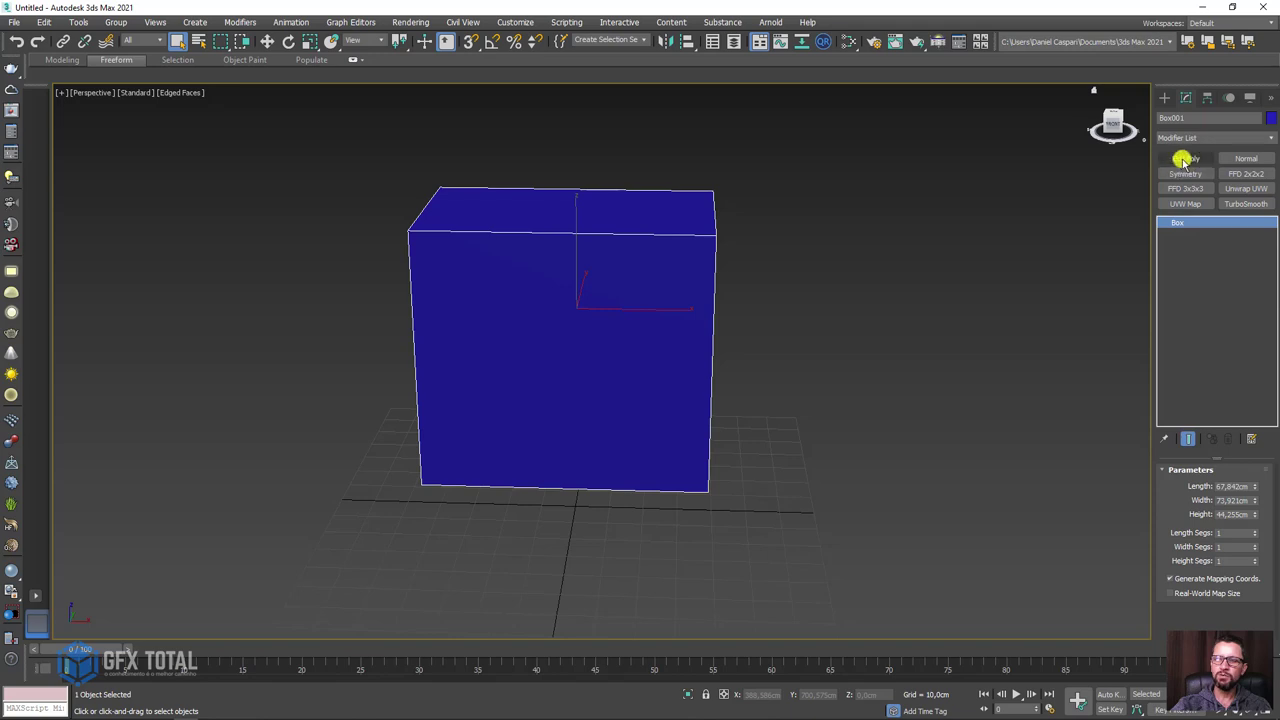
left_click(1249, 137)
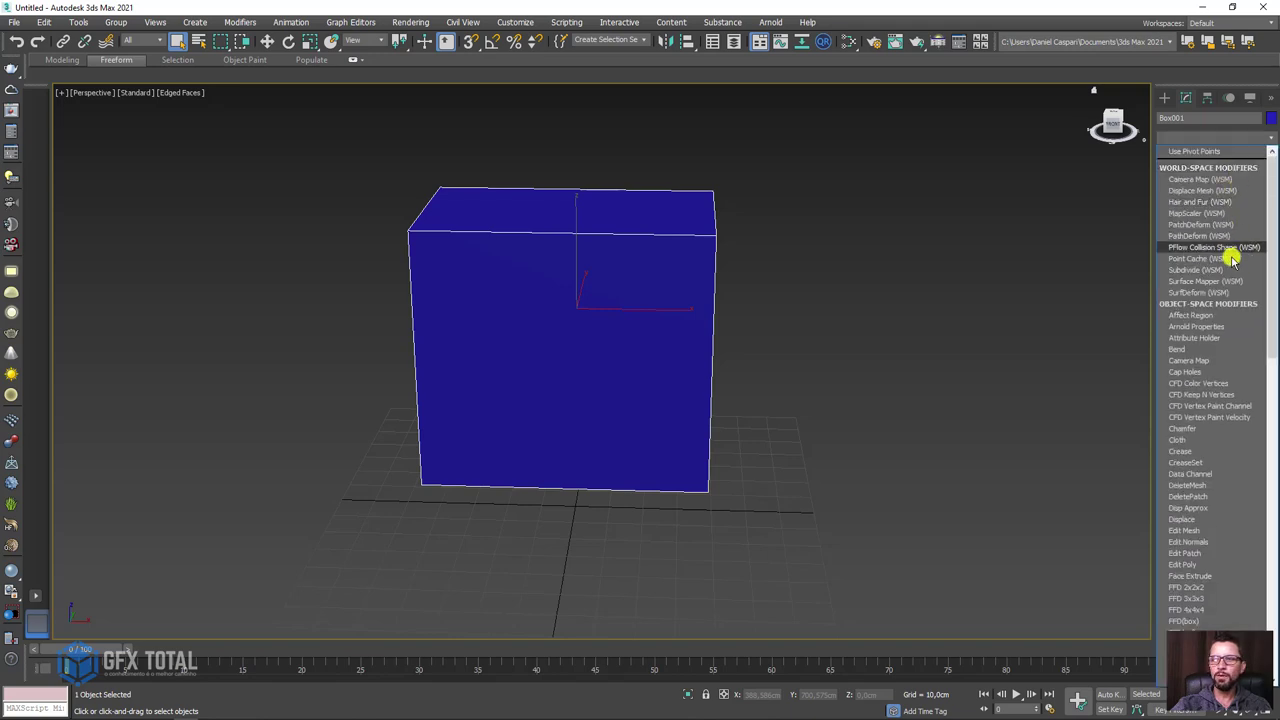
left_click(1193, 565)
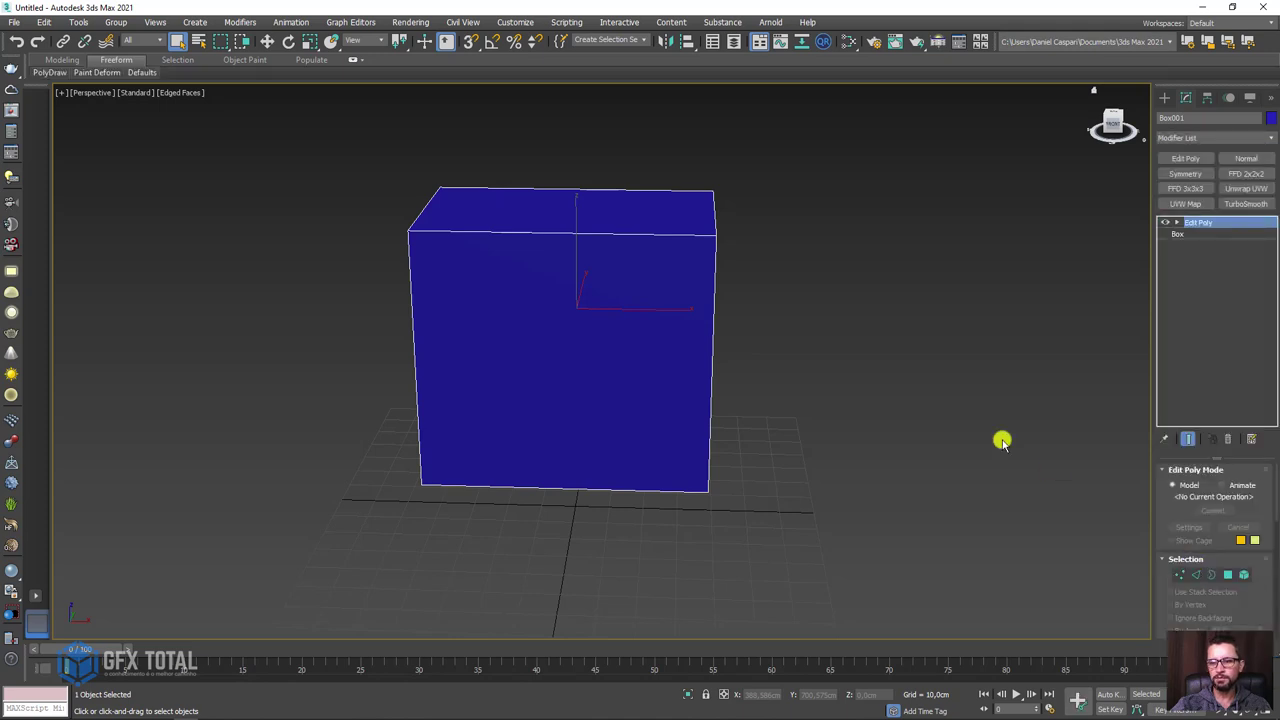
mouse_move(714, 314)
middle_mouse_down("alt")
mouse_move(846, 317)
mouse_move(1136, 537)
middle_mouse_up("alt")
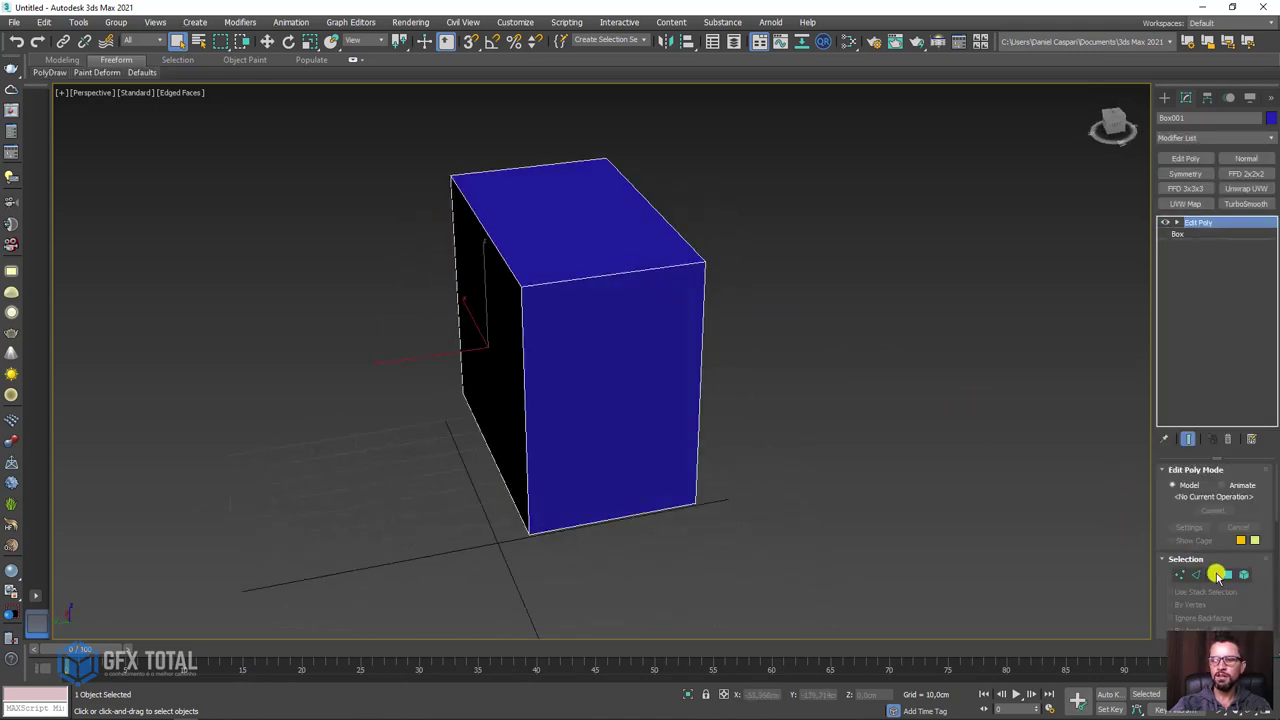
Step: At Polygon level, push the left face outward and raise the top face
left_click(1225, 575)
left_click(492, 323)
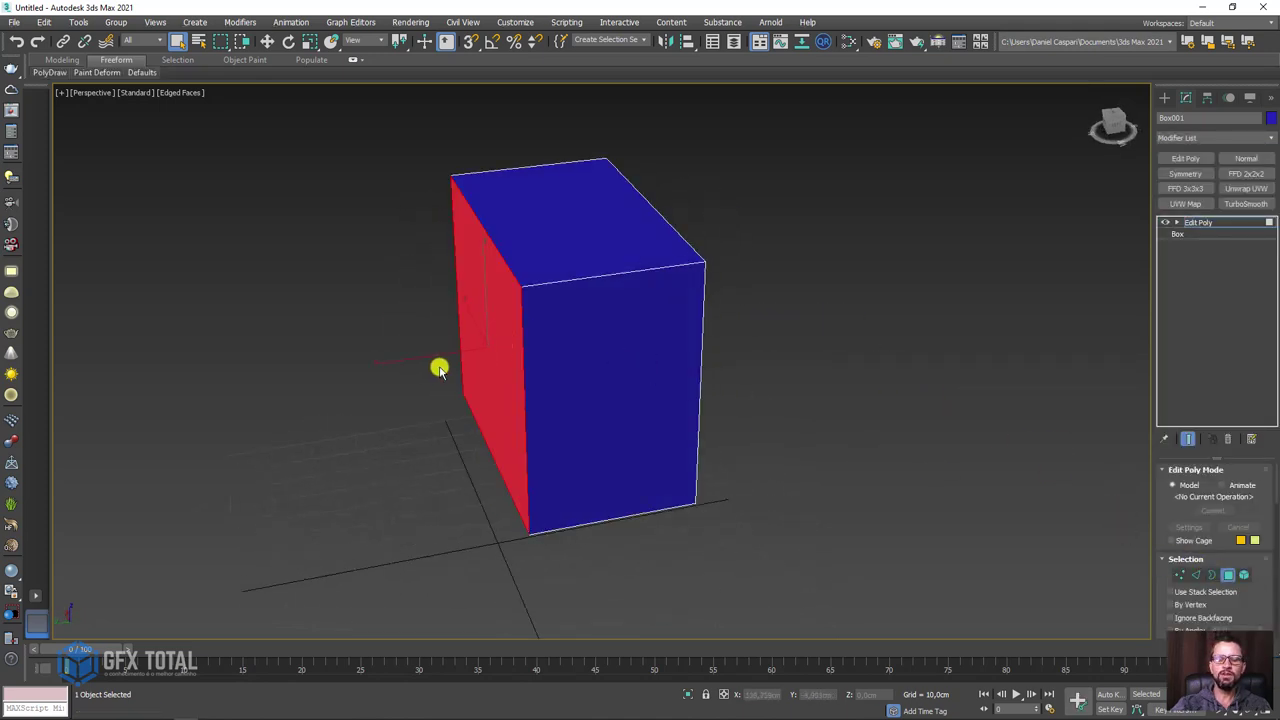
left_click(268, 42)
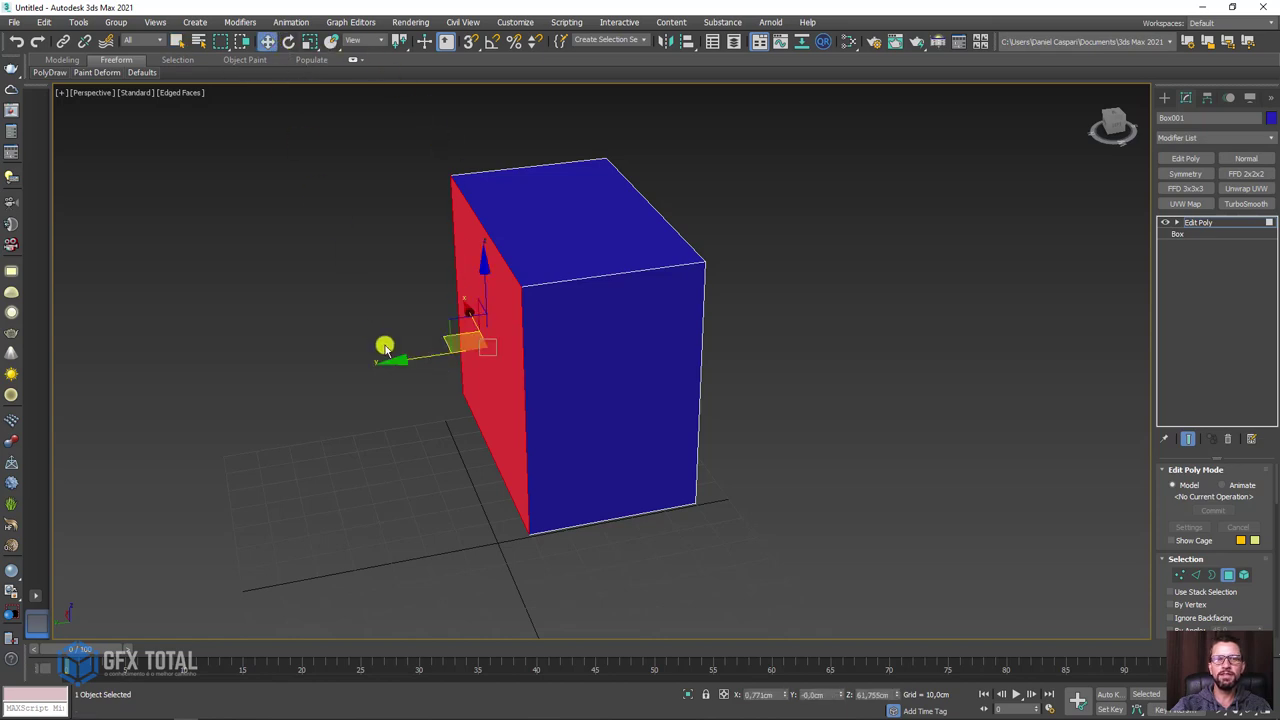
left_click_drag(414, 363, 452, 357)
left_click(609, 233)
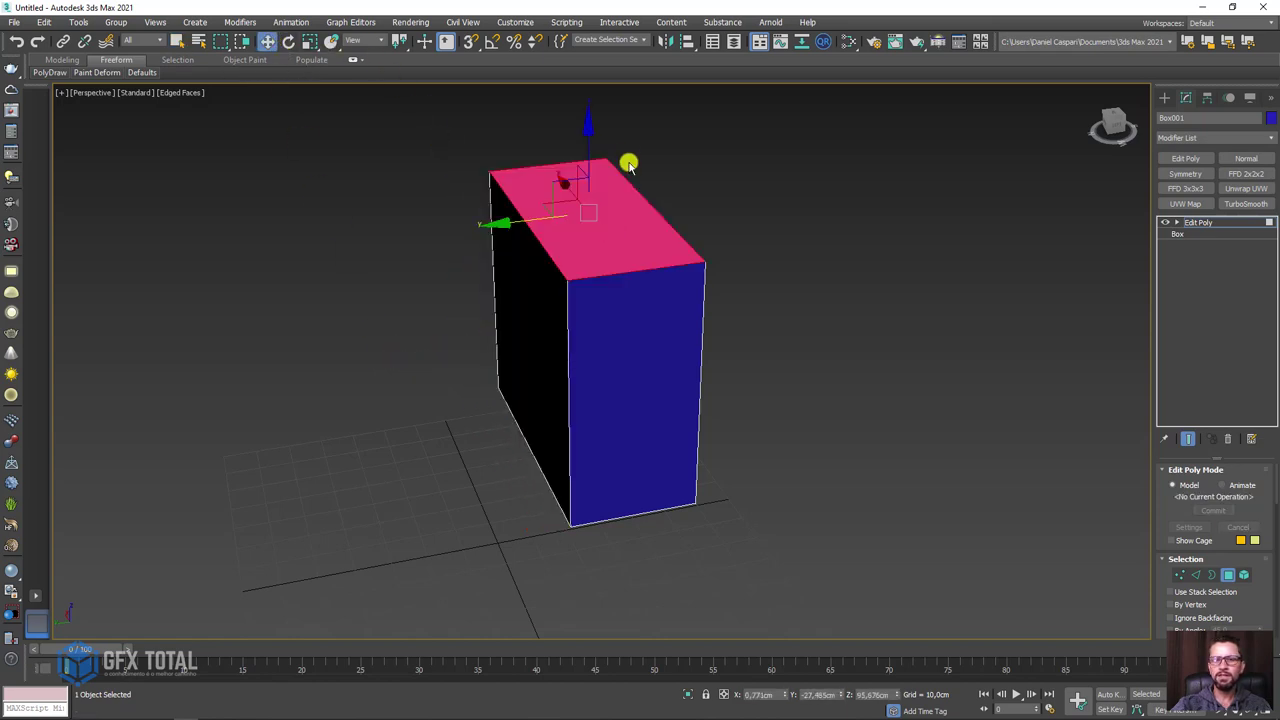
left_click_drag(591, 126, 594, 97)
mouse_move(594, 97)
middle_mouse_down("alt")
mouse_move(814, 363)
mouse_move(686, 334)
middle_mouse_up("alt")
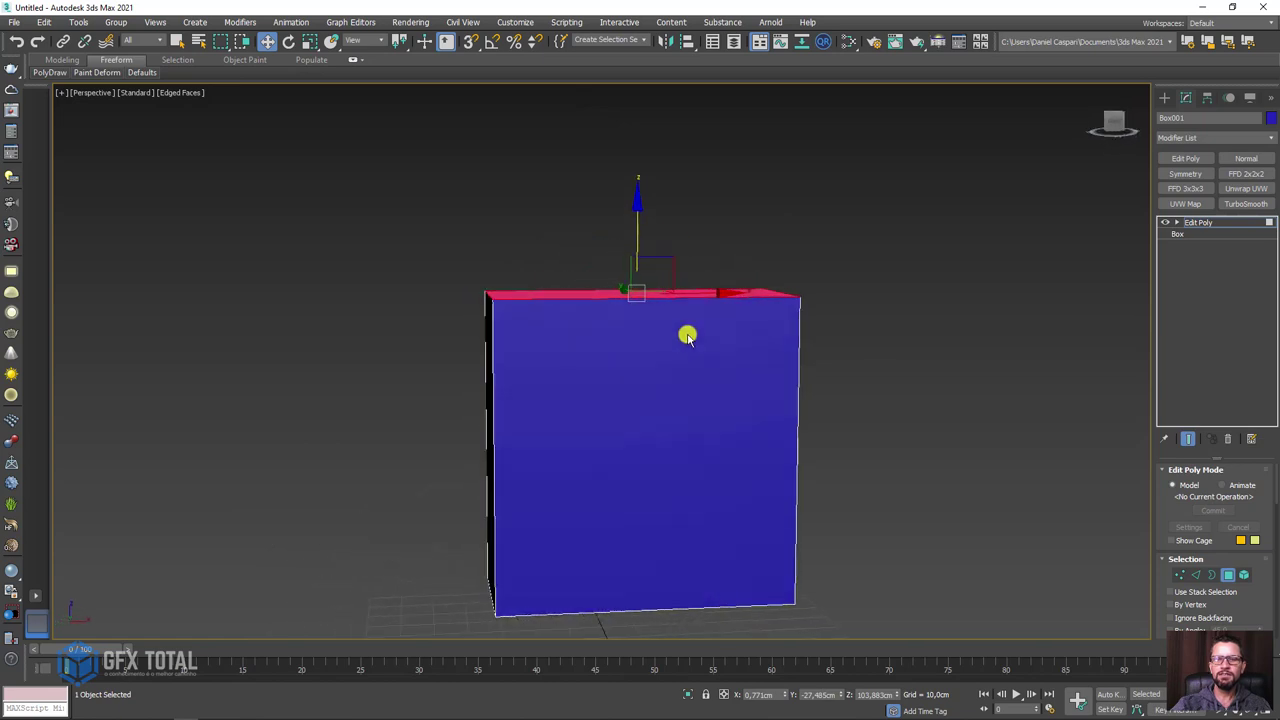
Step: Switch to Edge level and select the box's vertical edges
left_click(1174, 223)
left_click(1199, 246)
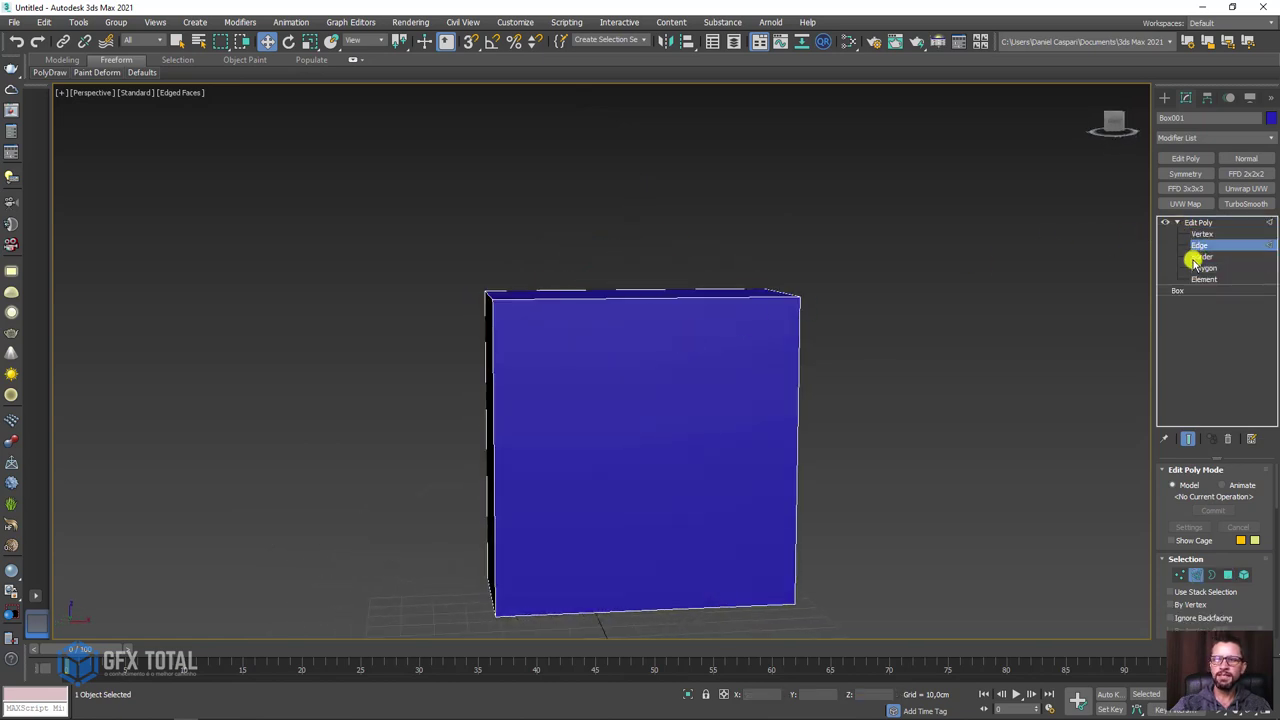
left_click_drag(1022, 398, 418, 412)
mouse_move(677, 417)
middle_mouse_down("alt")
mouse_move(660, 349)
mouse_move(620, 357)
mouse_move(651, 358)
mouse_move(580, 394)
mouse_move(586, 374)
mouse_move(537, 391)
middle_mouse_up("alt")
Step: Connect the vertical edges into a horizontal loop and slant the right side outward
left_click_drag(1171, 513, 1163, 243)
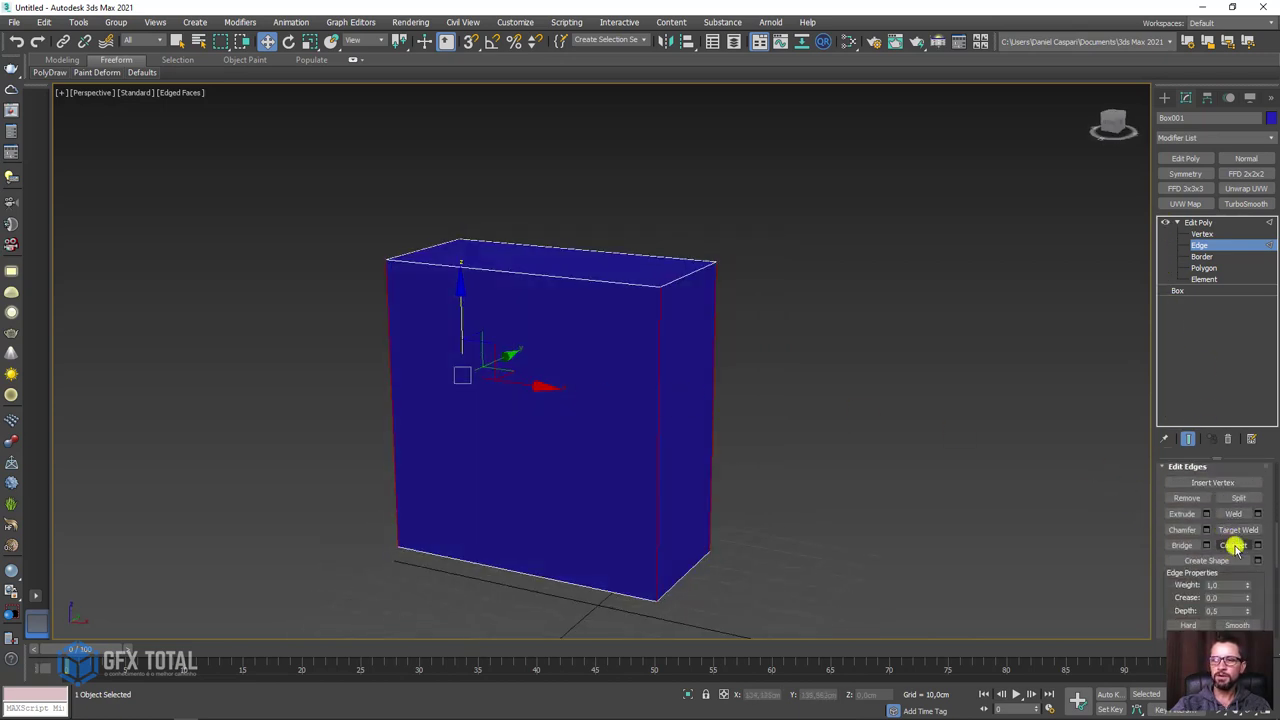
left_click(1236, 543)
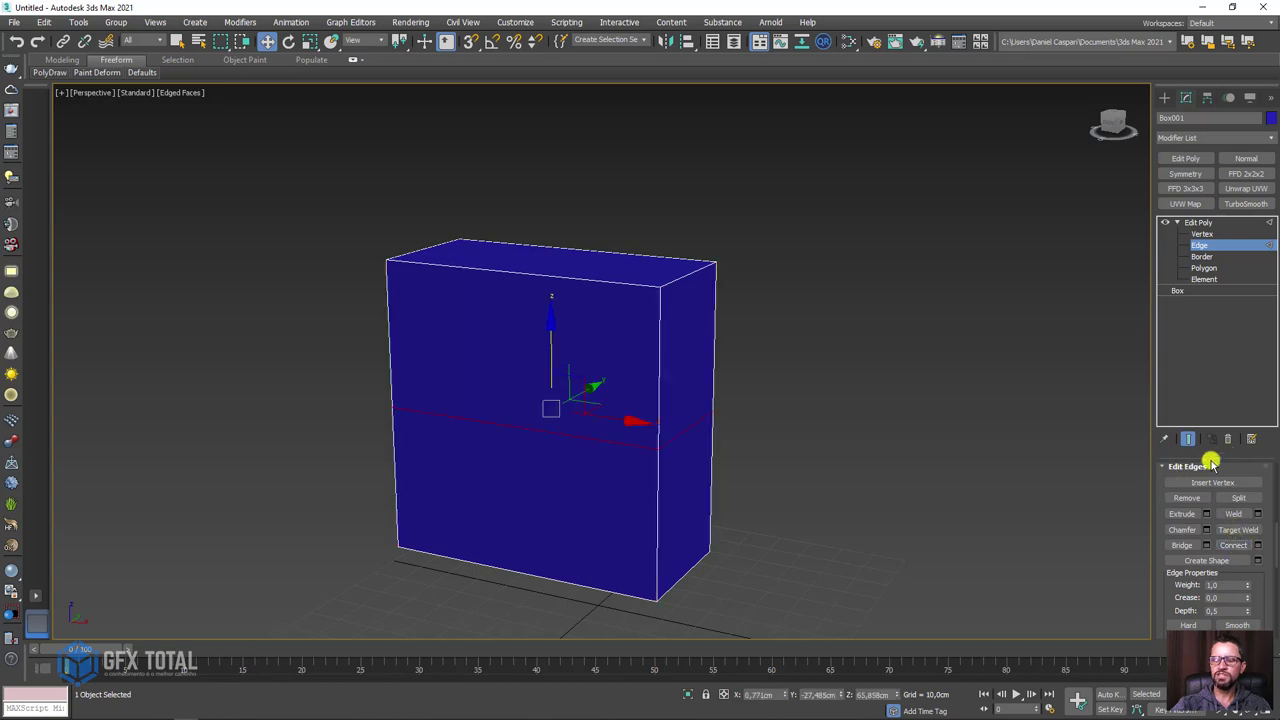
mouse_move(893, 454)
middle_mouse_down("alt")
mouse_move(761, 423)
mouse_move(766, 400)
mouse_move(734, 429)
mouse_move(712, 425)
middle_mouse_up("alt")
left_click(694, 411)
left_click_drag(751, 414, 782, 415)
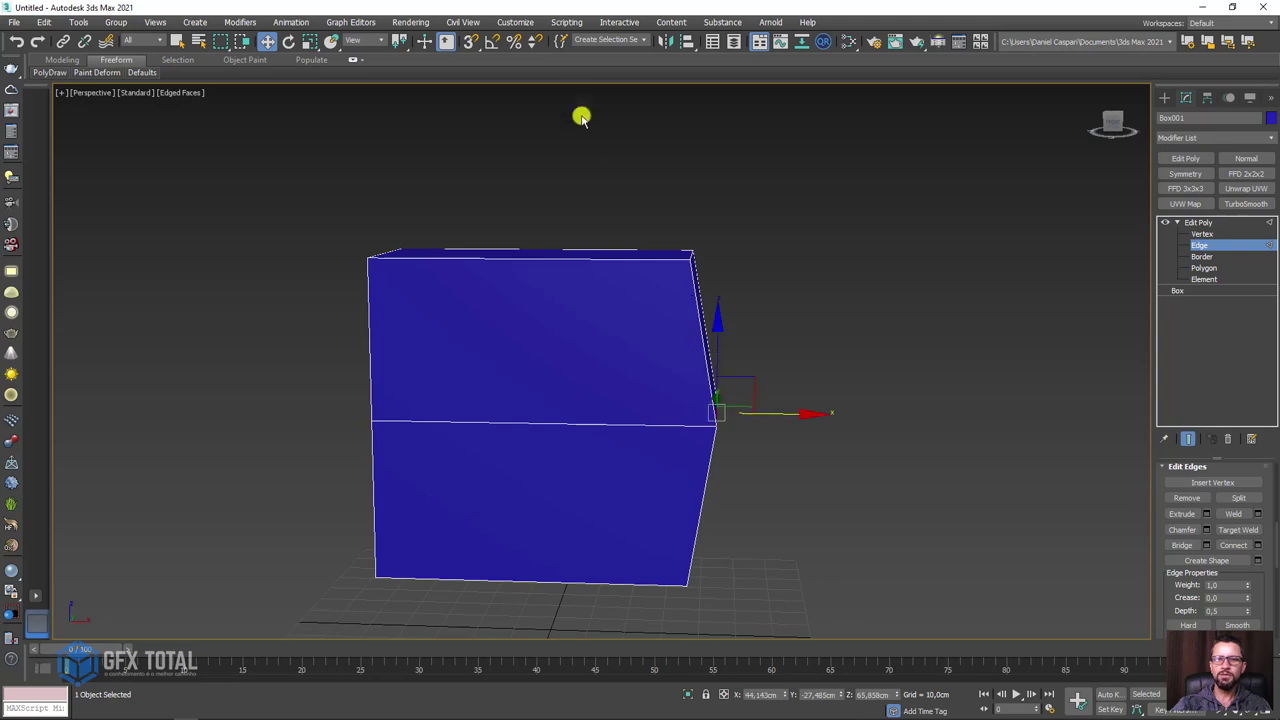
Step: Connect a new edge across the top face and lift it into a ridge
left_click(1208, 546)
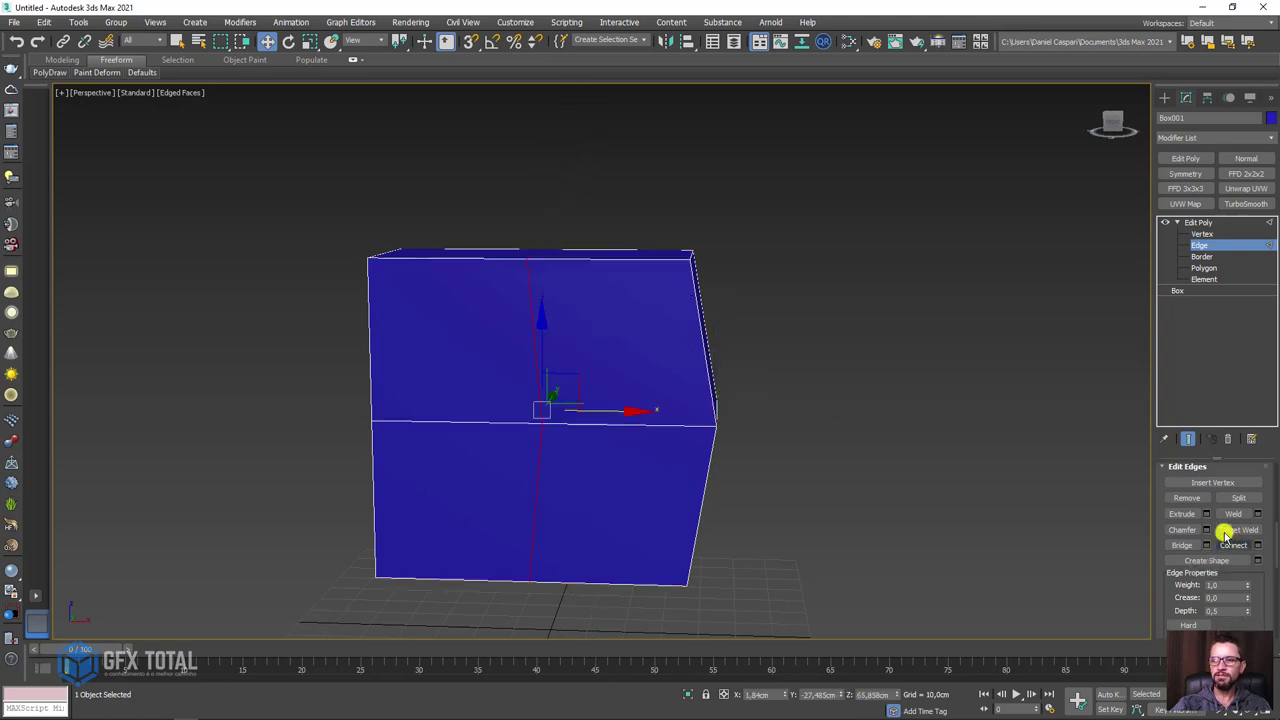
mouse_move(586, 240)
middle_mouse_down("alt")
mouse_move(585, 279)
mouse_move(551, 274)
middle_mouse_up("alt")
left_click(537, 286)
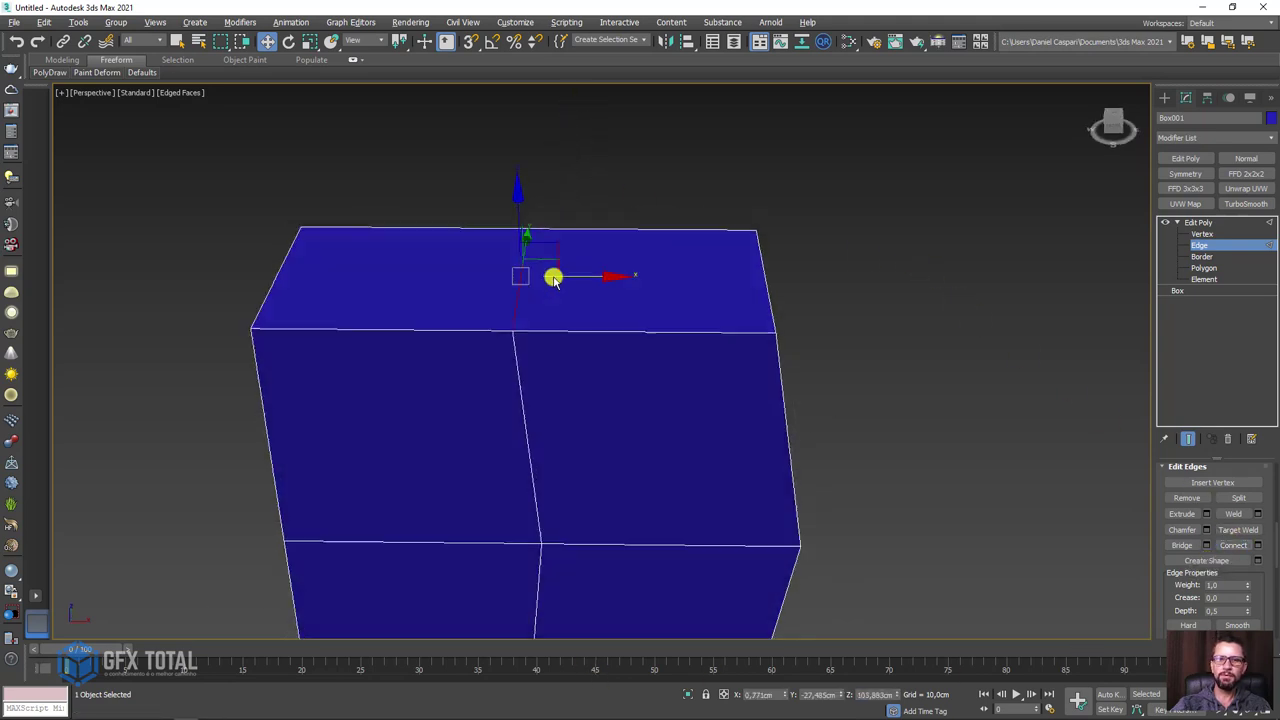
left_click_drag(551, 246, 624, 203)
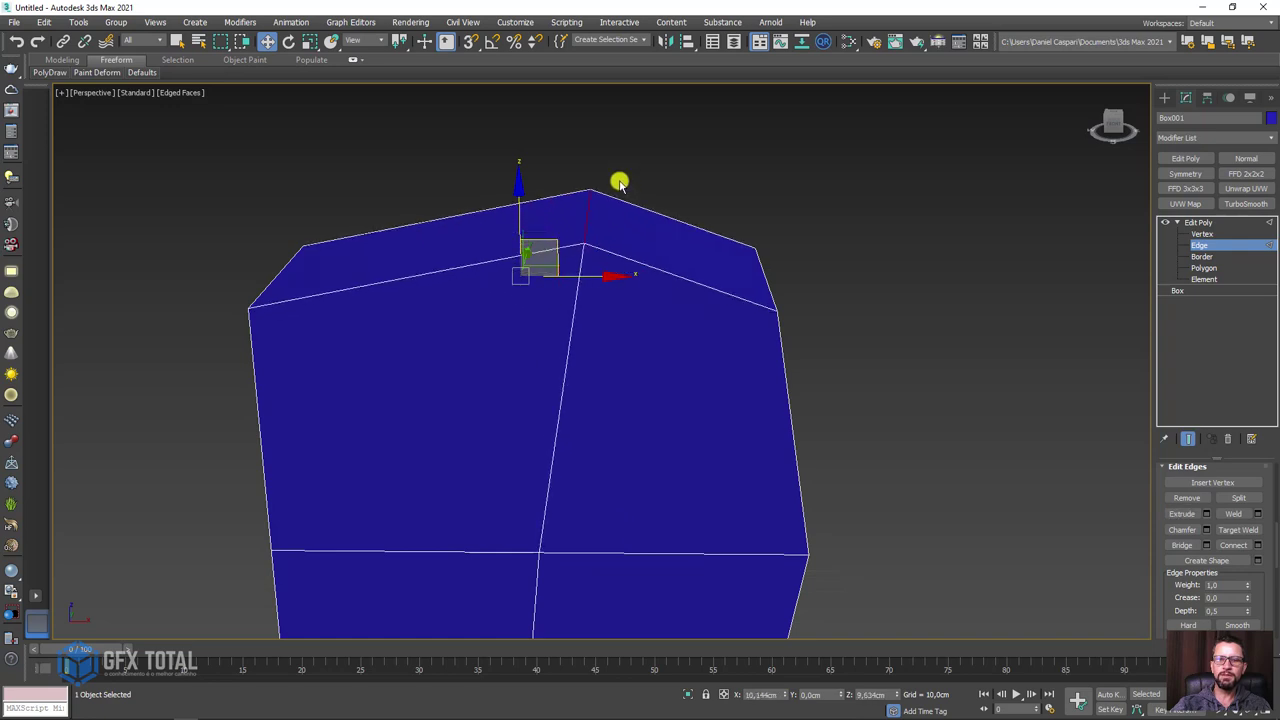
middle_click_drag(624, 203, 526, 365, "alt")
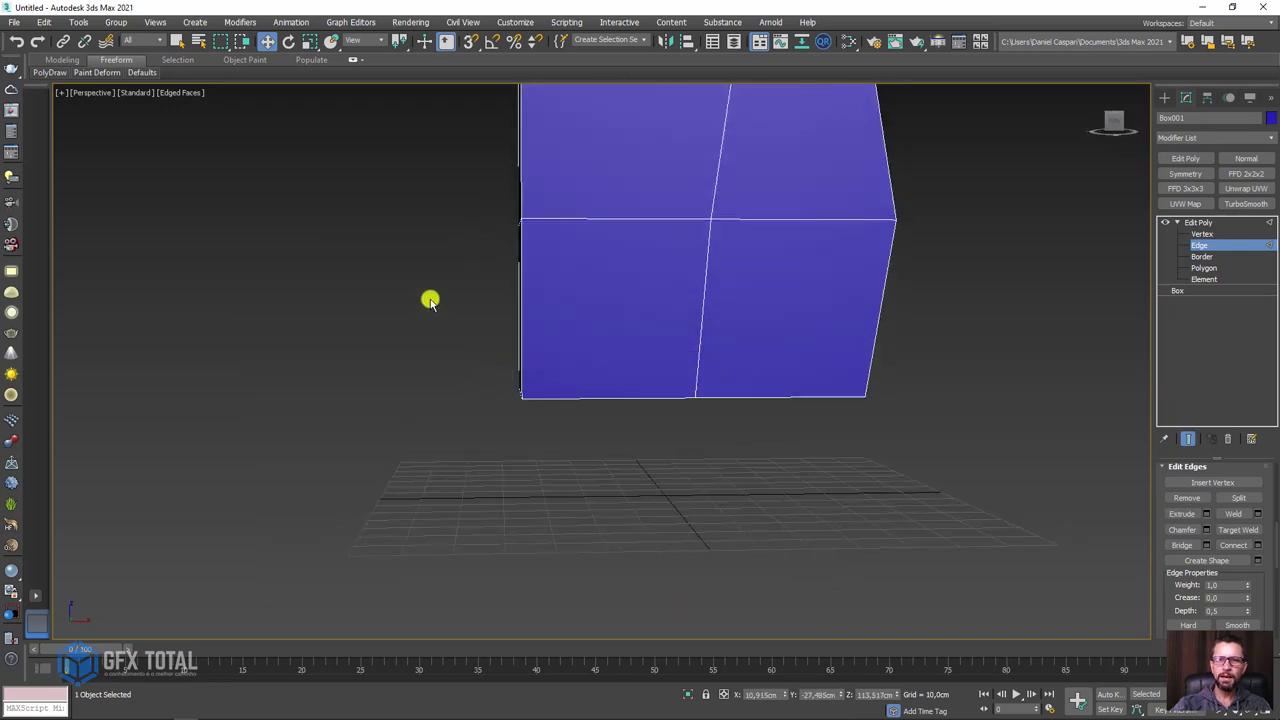
Step: Connect the three vertical front edges to add horizontal loops across the front
left_click_drag(429, 297, 1048, 369)
left_click(1238, 545)
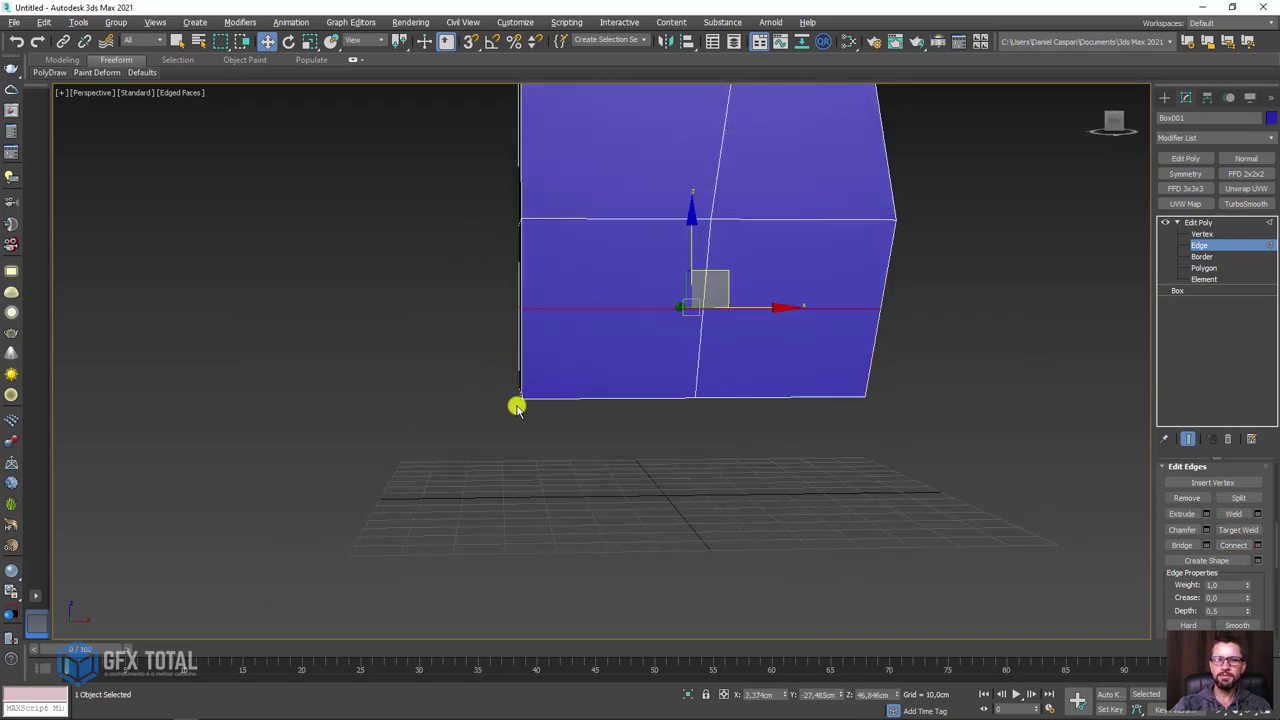
mouse_move(517, 403)
middle_mouse_down("alt")
mouse_move(526, 389)
mouse_move(583, 383)
middle_mouse_up("alt")
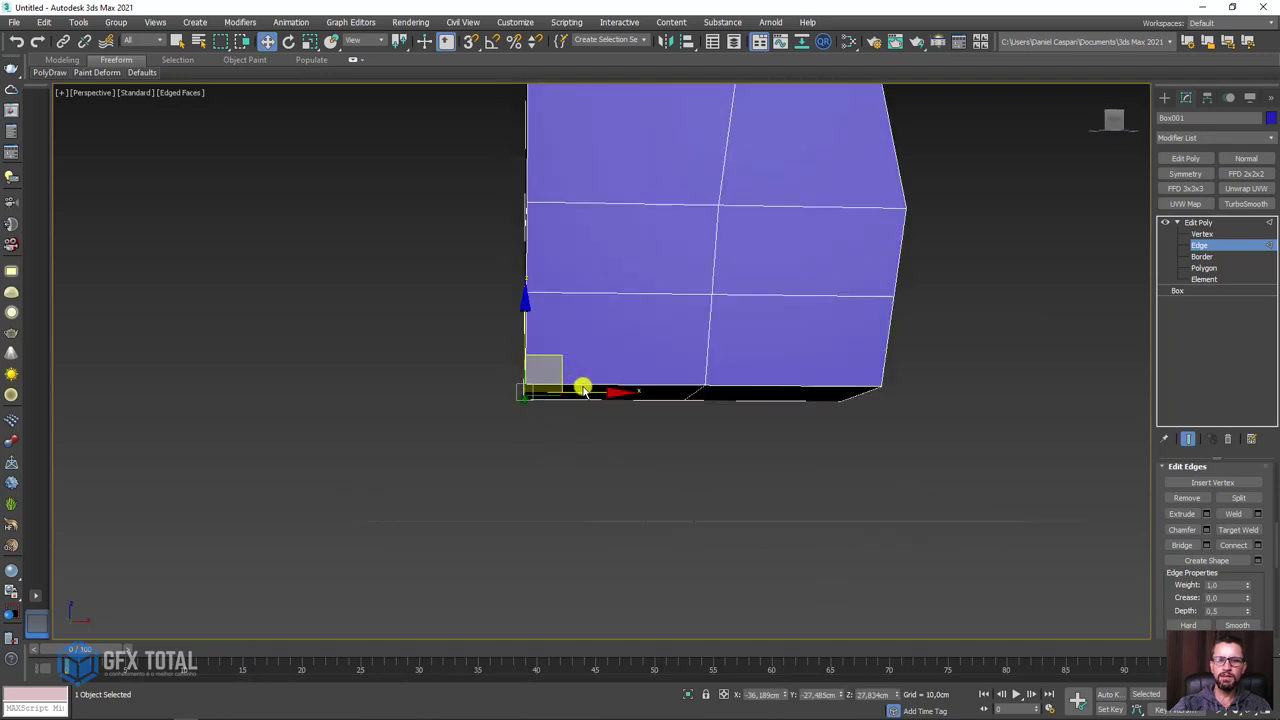
scroll(620, 389, "down", 5)
Step: Deselect the edges on the blue palm block and orbit around it to inspect the shape
mouse_move(726, 293)
middle_mouse_down("alt")
mouse_move(703, 406)
mouse_move(694, 363)
mouse_move(669, 380)
mouse_move(631, 376)
middle_mouse_up("alt")
scroll(631, 376, "up", 2)
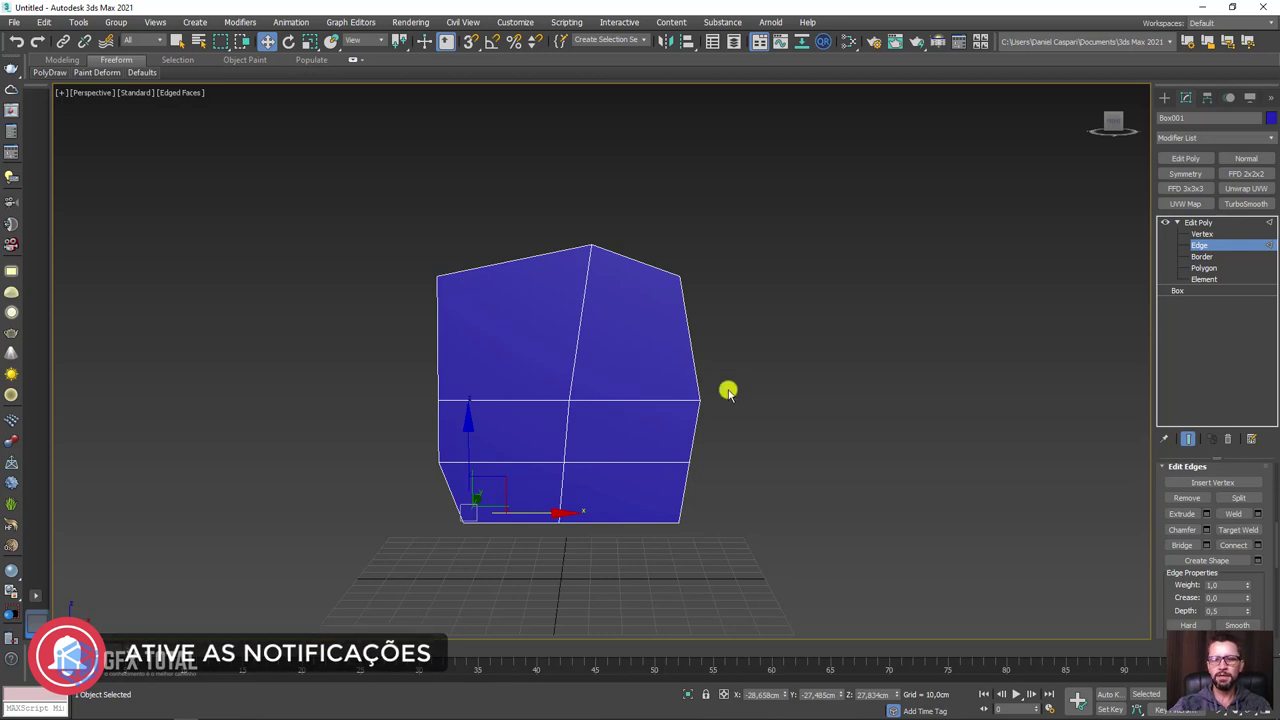
mouse_move(700, 394)
left_mouse_down()
mouse_move(848, 300)
mouse_move(686, 490)
left_mouse_up()
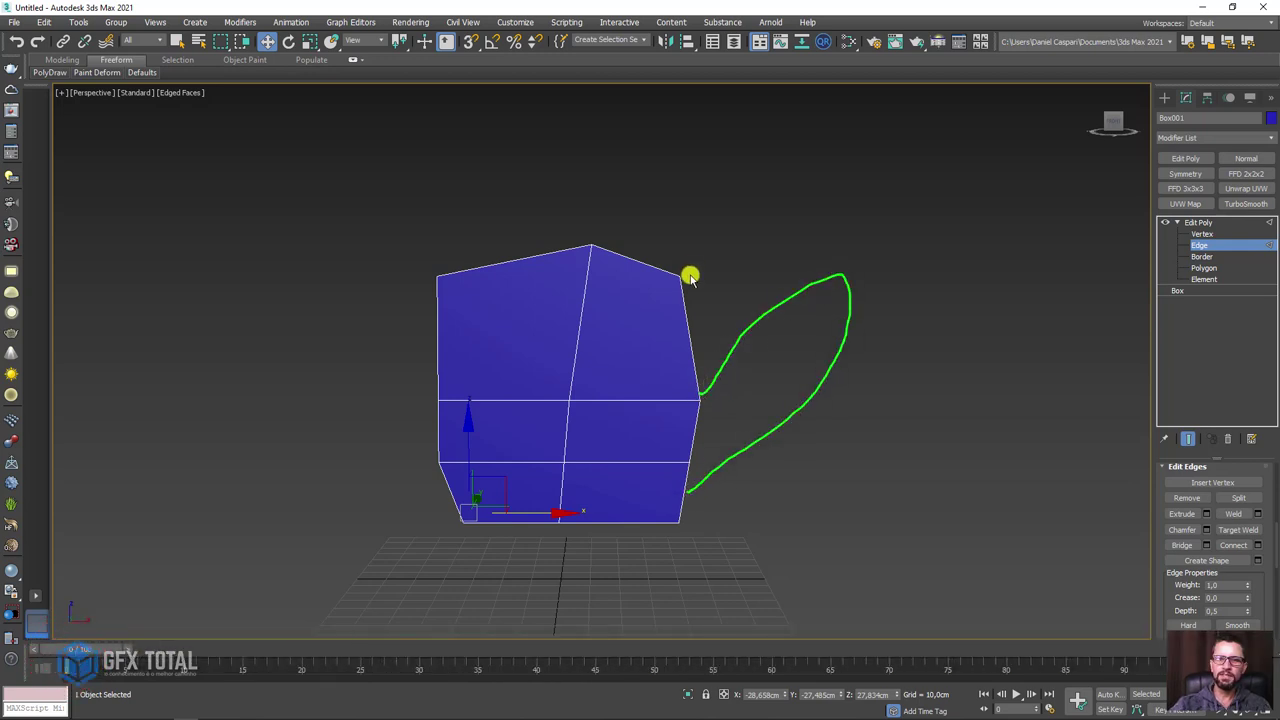
mouse_move(690, 277)
left_mouse_down()
mouse_move(646, 126)
mouse_move(600, 251)
mouse_move(603, 74)
mouse_move(556, 250)
mouse_move(566, 197)
mouse_move(509, 269)
mouse_move(420, 291)
left_mouse_up()
scroll(612, 330, "down", 10)
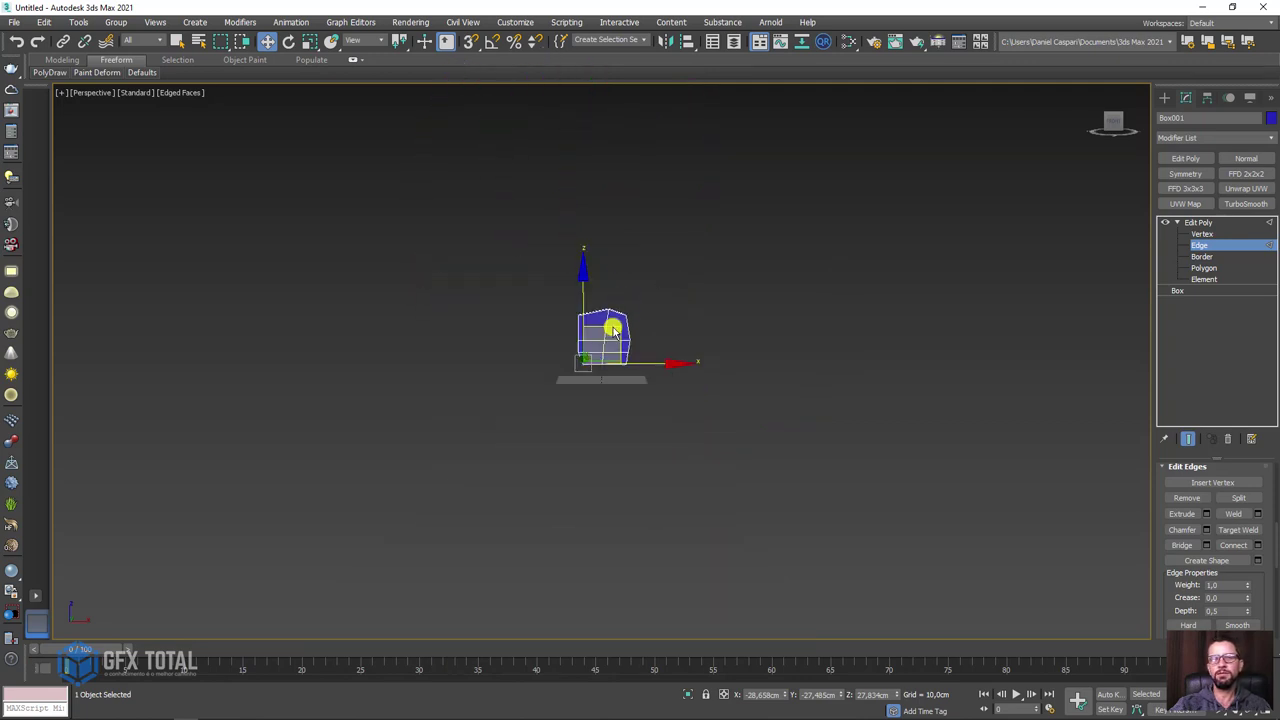
mouse_move(612, 330)
middle_mouse_down("alt")
mouse_move(609, 477)
mouse_move(460, 517)
mouse_move(606, 466)
middle_mouse_up("alt")
scroll(628, 472, "up", 5)
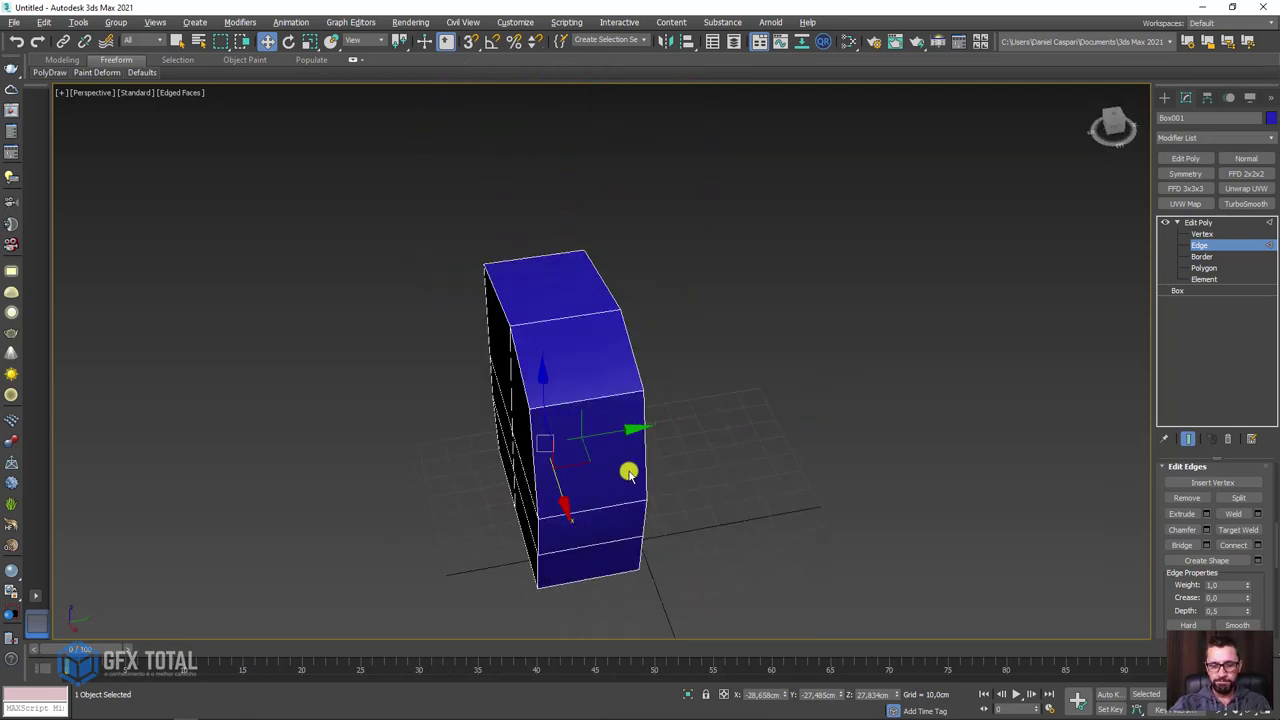
left_click(700, 415)
scroll(737, 454, "down", 3)
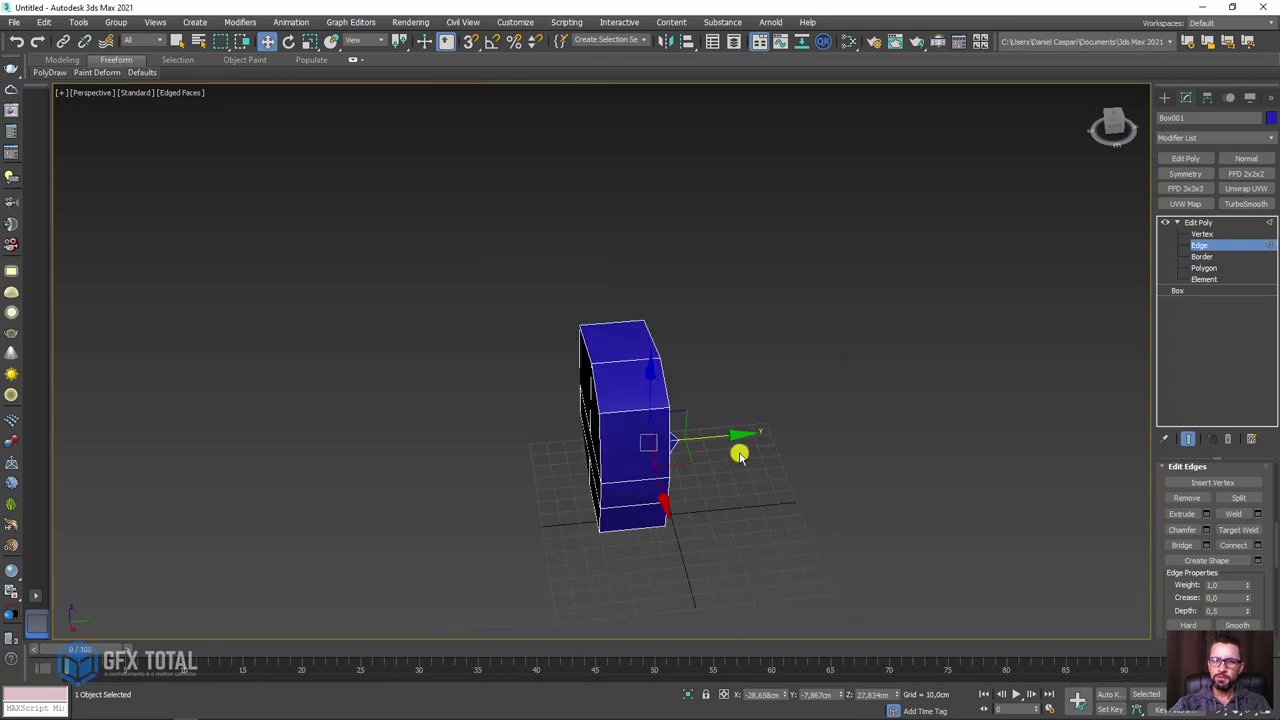
middle_click_drag(738, 454, 617, 443, "alt")
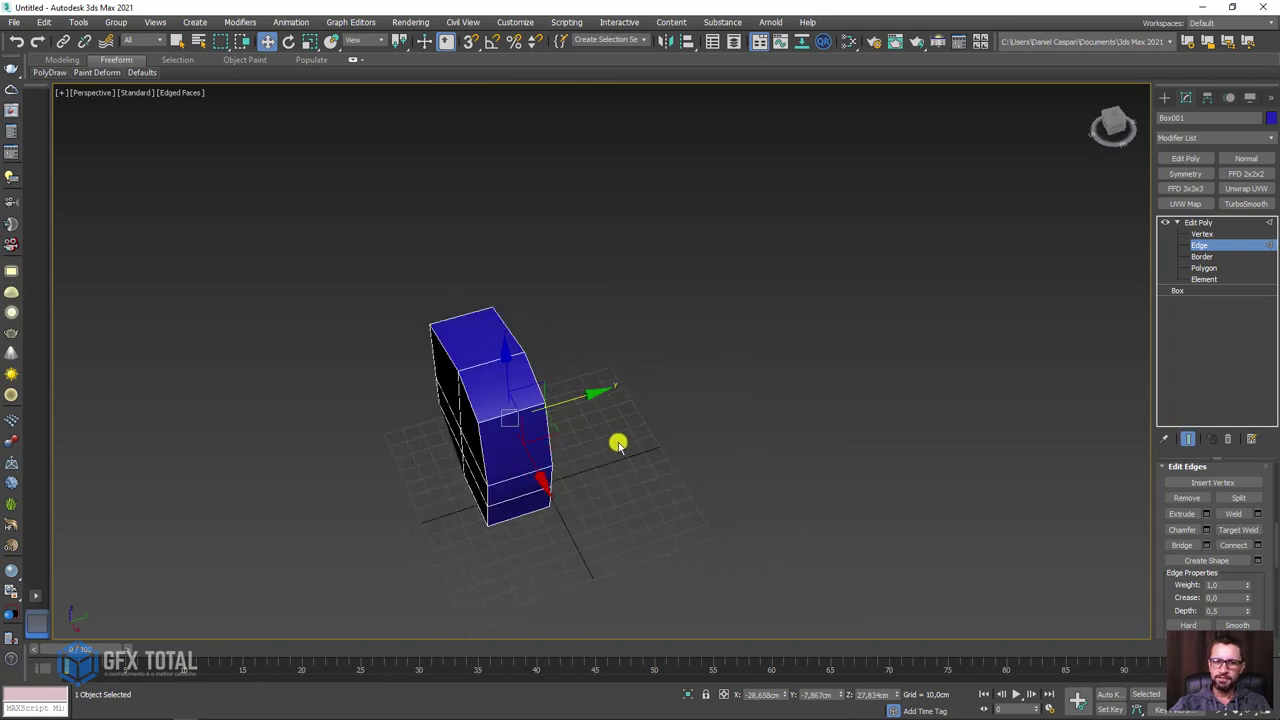
Step: Create a new pink box beside the palm and move it up onto the blue block
left_click(1164, 97)
mouse_move(776, 372)
middle_mouse_down()
mouse_move(775, 322)
mouse_move(763, 337)
middle_mouse_up()
left_click(1188, 178)
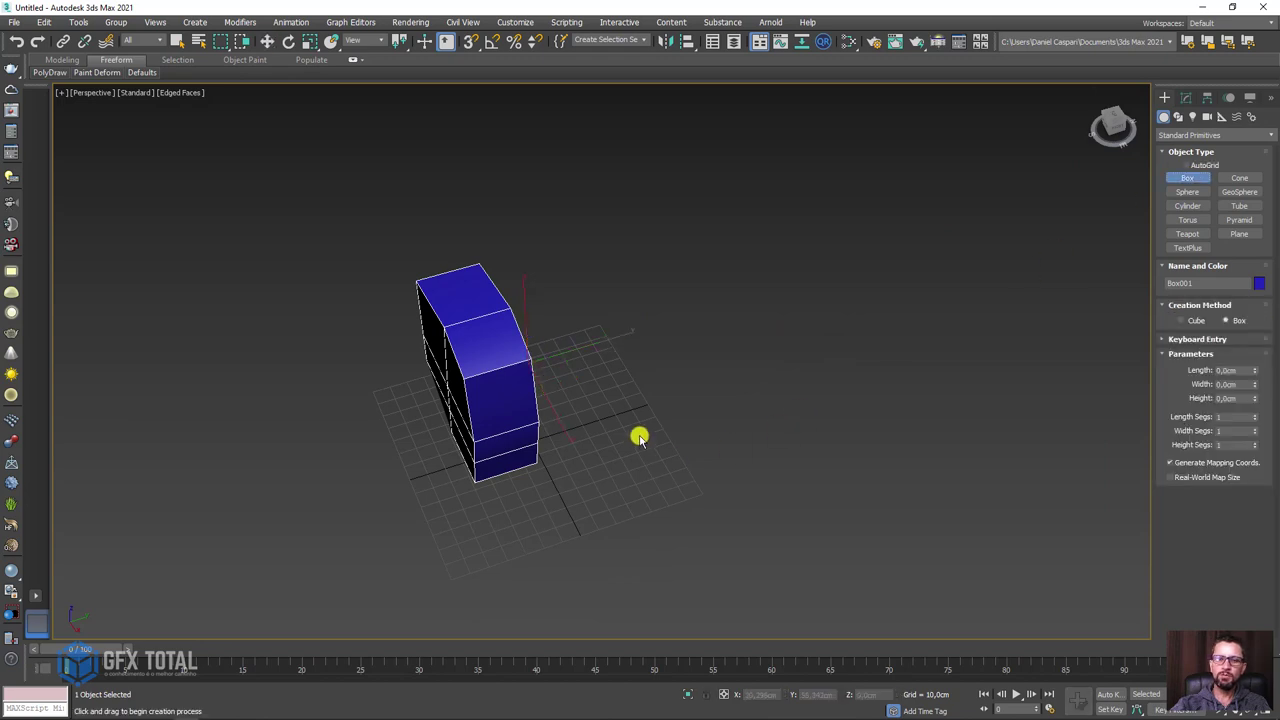
left_click_drag(640, 437, 665, 436)
left_click(673, 372)
right_click(673, 372)
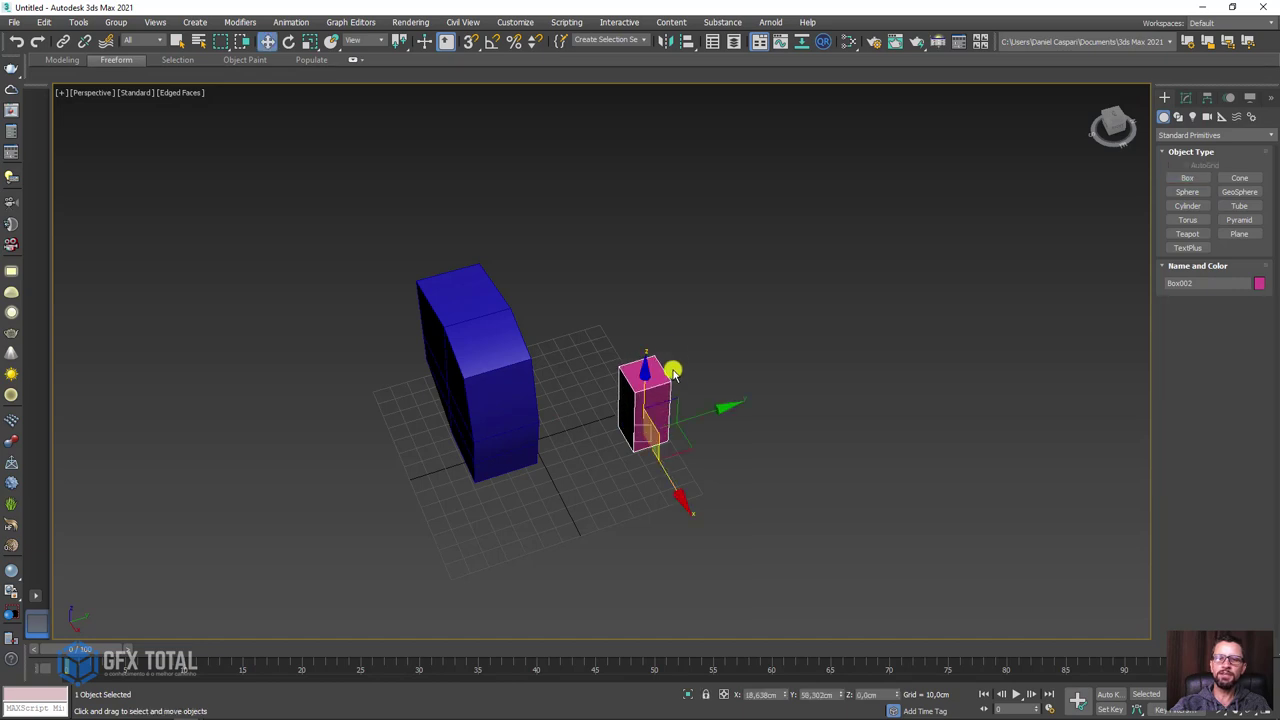
middle_click_drag(673, 372, 674, 391, "alt")
mouse_move(686, 409)
left_mouse_down()
mouse_move(577, 237)
mouse_move(510, 203)
left_mouse_up()
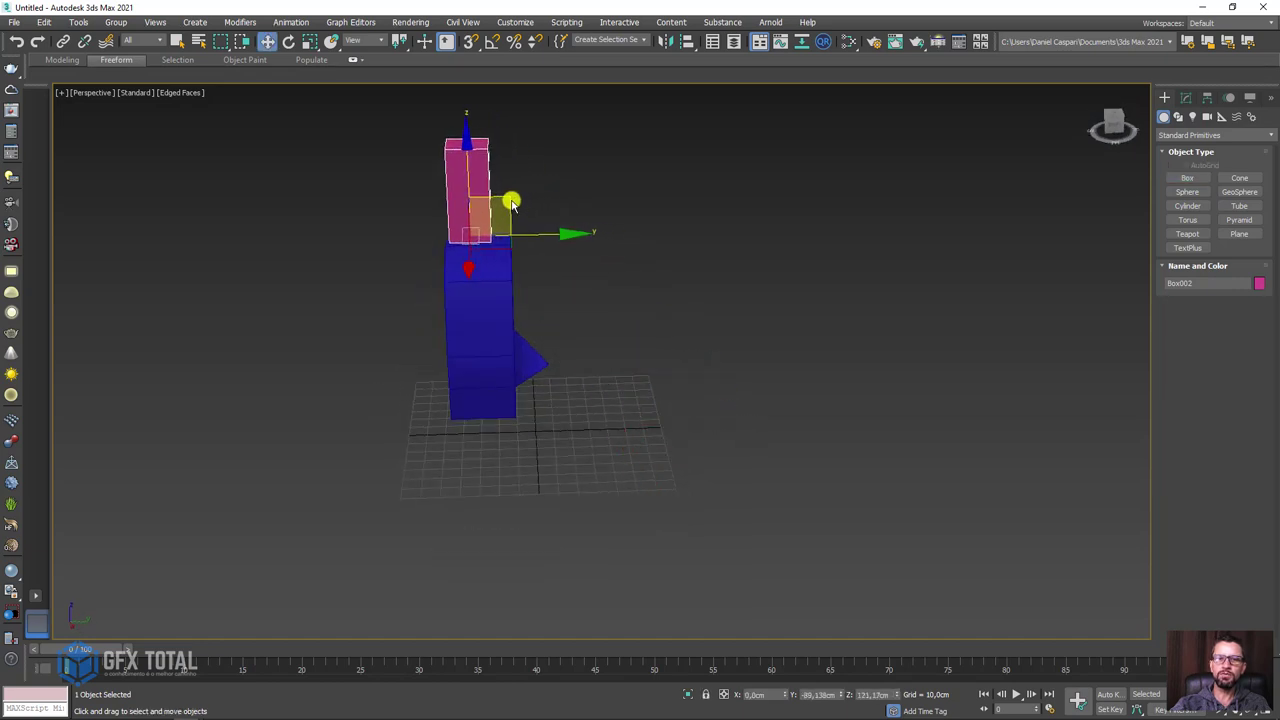
Step: Inspect the protruding spike vertex on the blue palm at Vertex level
middle_click_drag(586, 349, 520, 363, "alt")
left_click(556, 376)
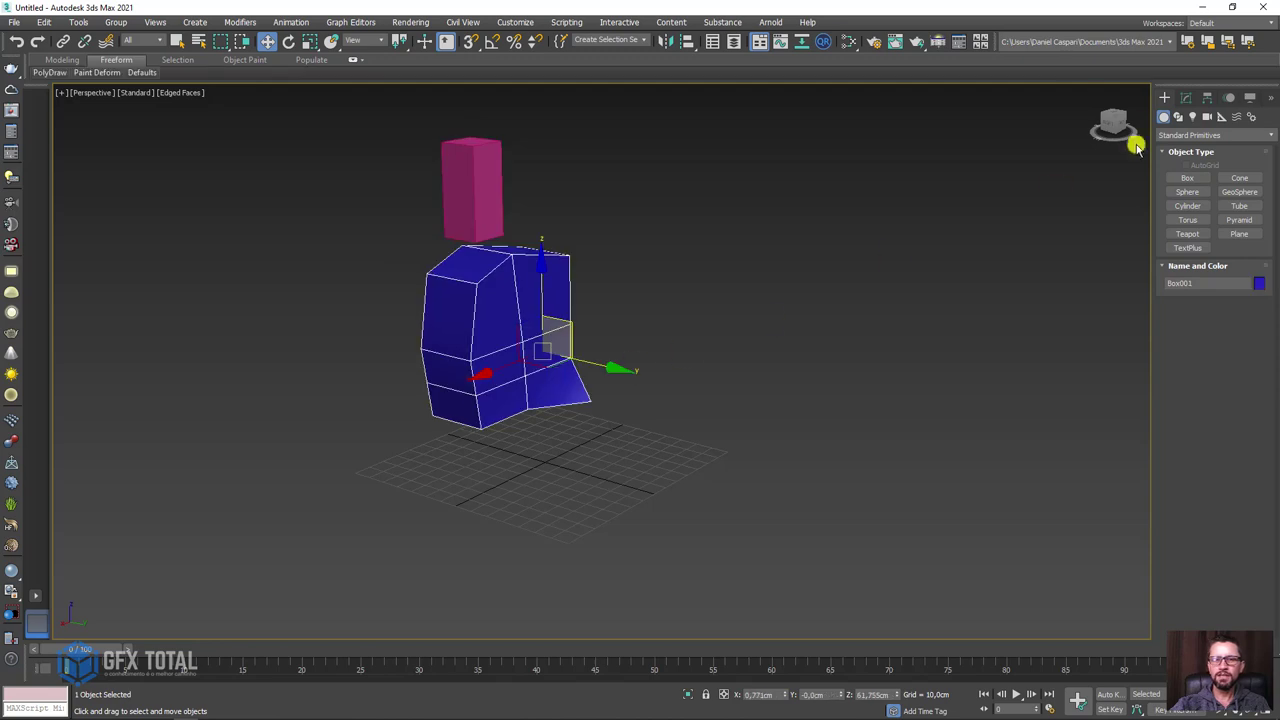
left_click(1186, 97)
left_click(1202, 233)
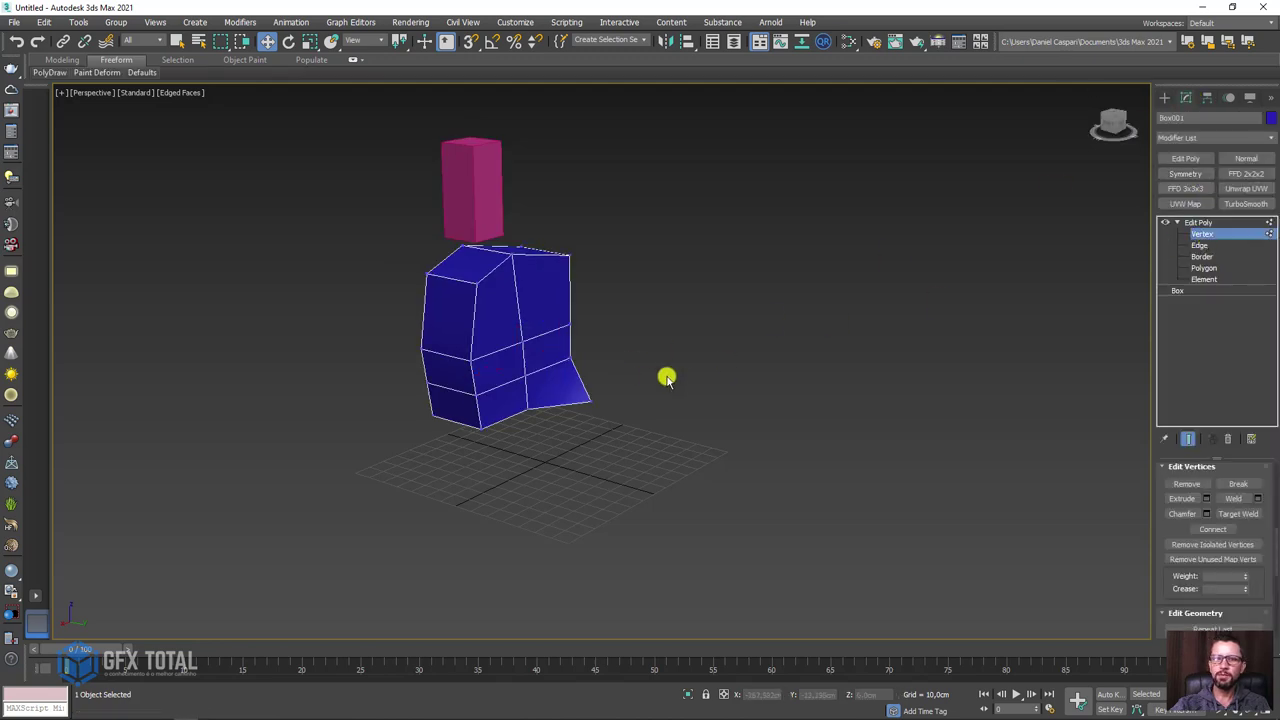
left_click(578, 420)
mouse_move(578, 420)
middle_mouse_down("alt")
mouse_move(658, 395)
mouse_move(612, 408)
mouse_move(618, 476)
middle_mouse_up("alt")
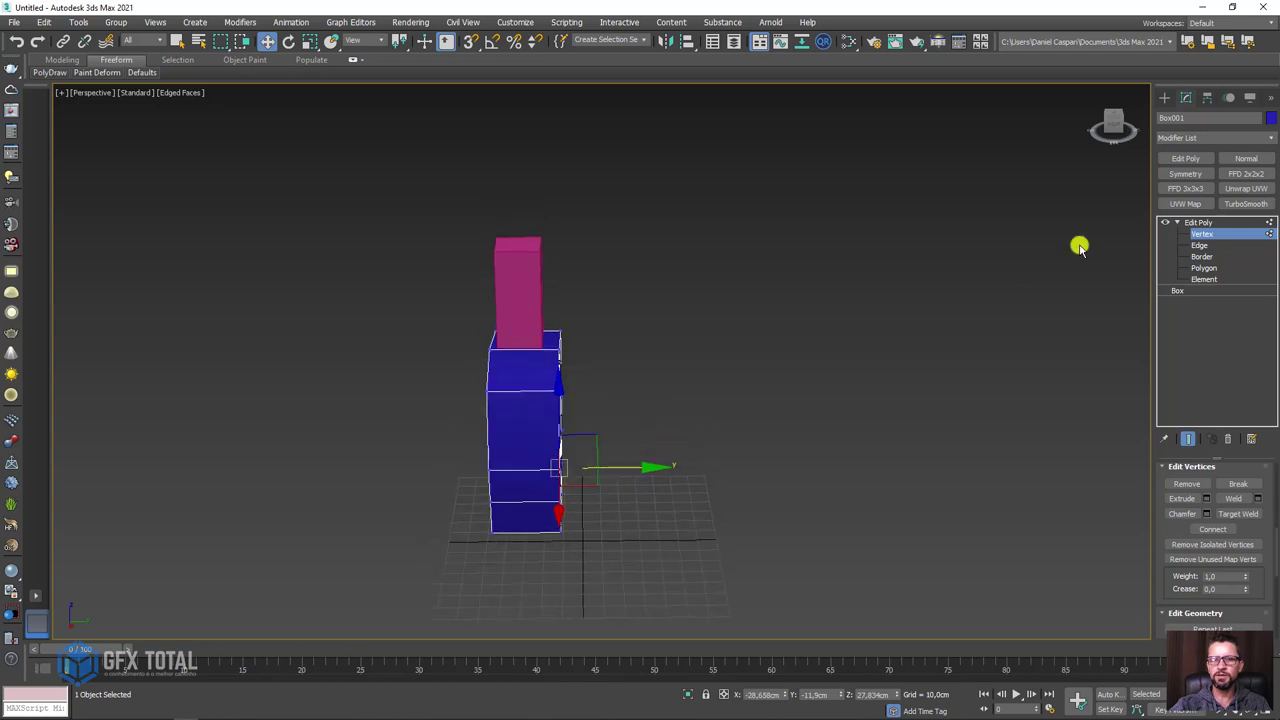
left_click(1197, 222)
middle_click_drag(626, 349, 628, 305, "alt")
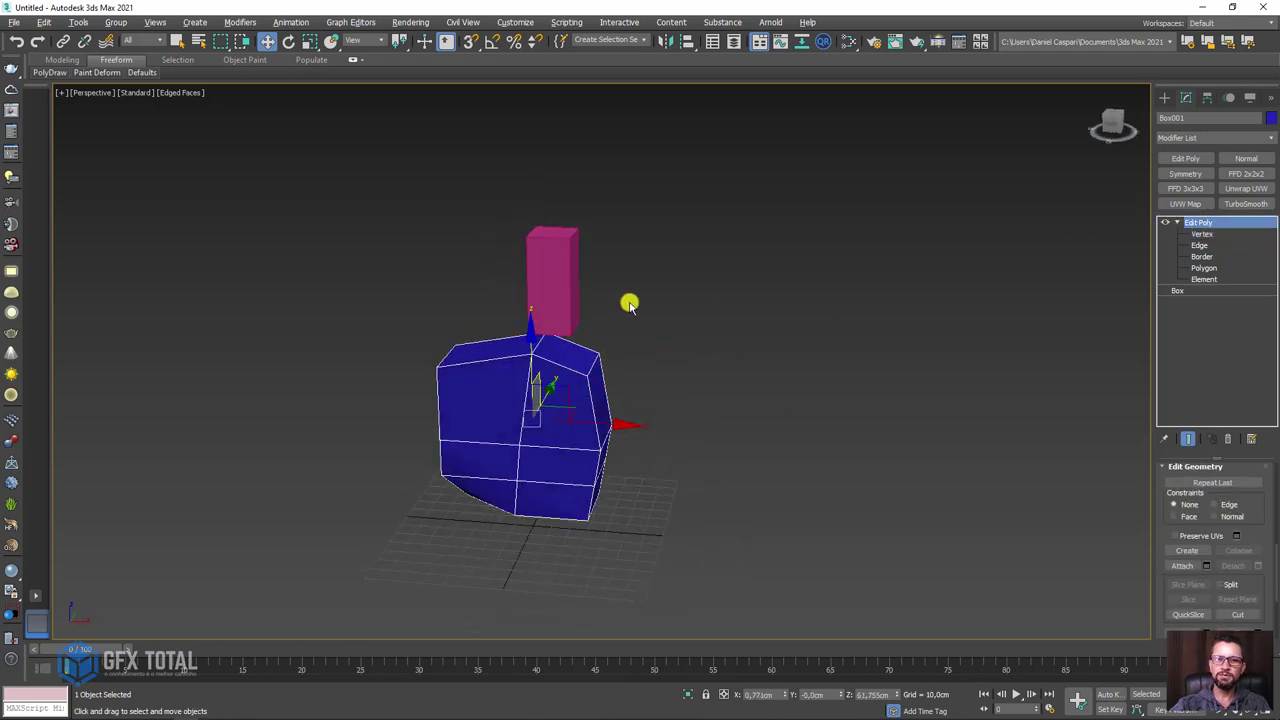
Step: In Front view, seat the pink box on top of the blue palm block
left_click(541, 312)
mouse_move(551, 366)
middle_mouse_down("alt")
mouse_move(520, 306)
mouse_move(646, 390)
mouse_move(640, 372)
middle_mouse_up("alt")
key("f")
scroll(642, 275, "down", 2)
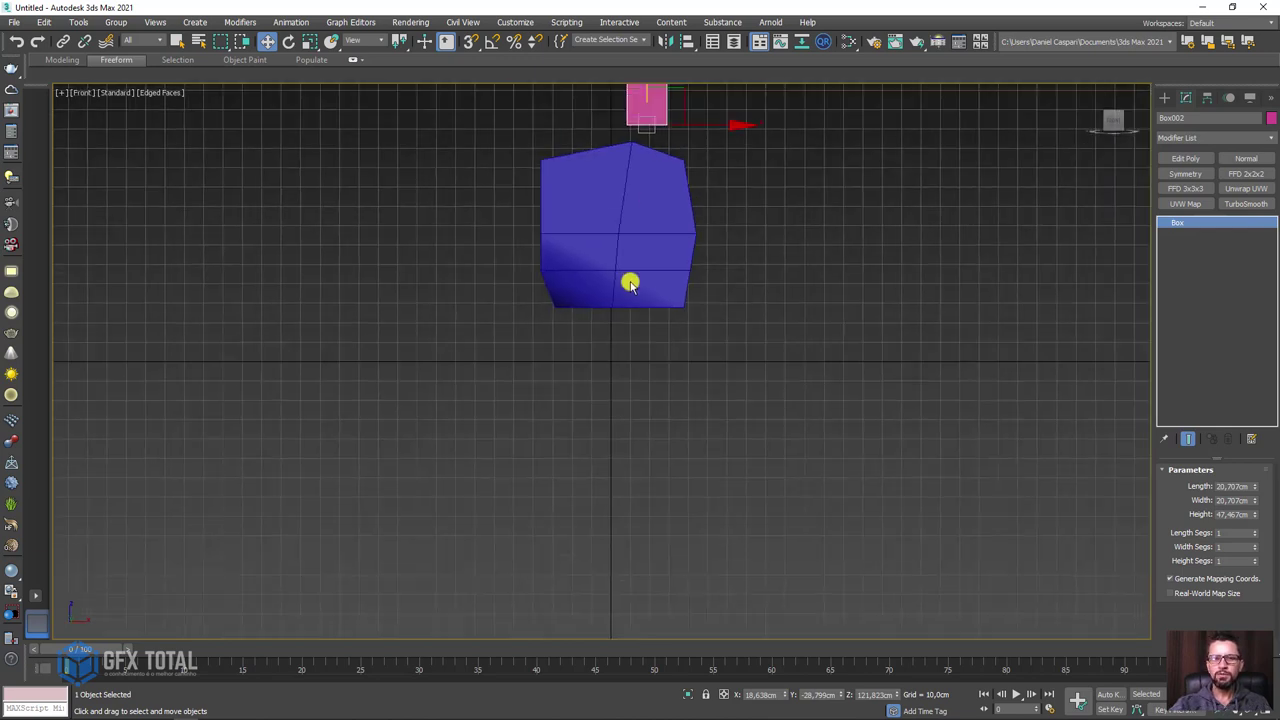
middle_click_drag(629, 280, 594, 437)
scroll(614, 320, "up", 4)
mouse_move(626, 256)
left_mouse_down()
mouse_move(603, 257)
mouse_move(597, 284)
left_mouse_up()
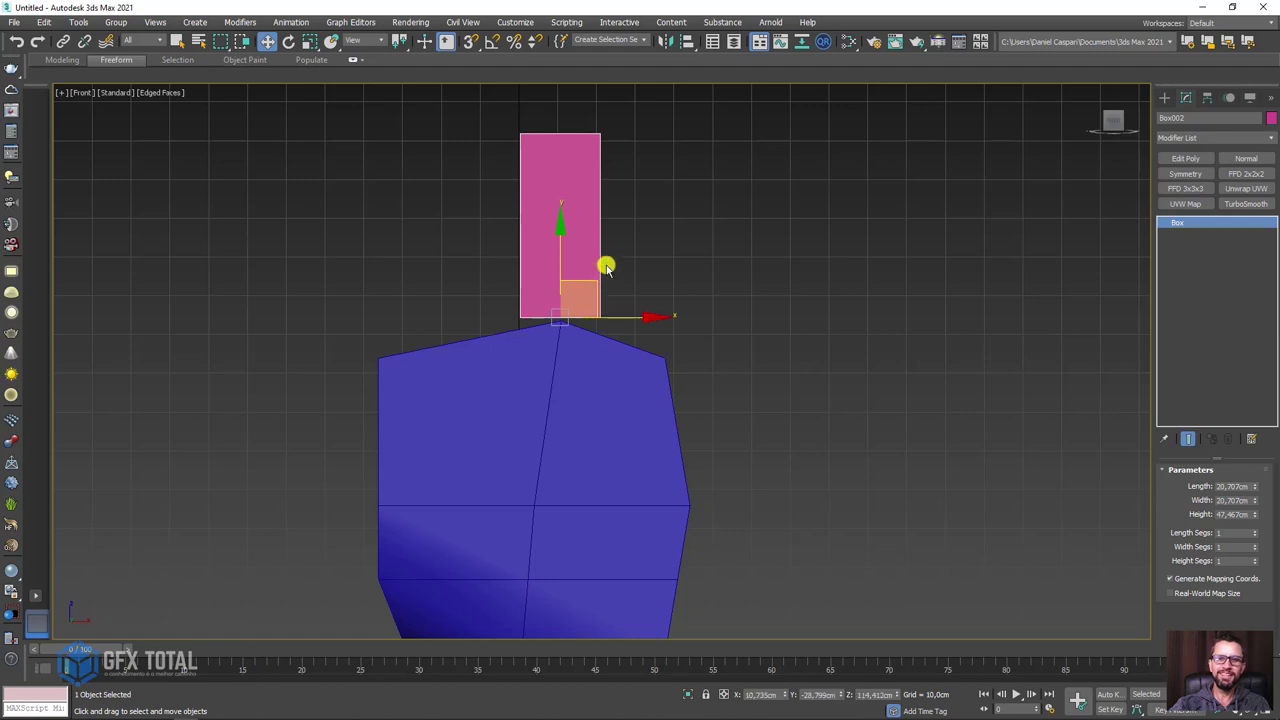
middle_click_drag(605, 266, 613, 370)
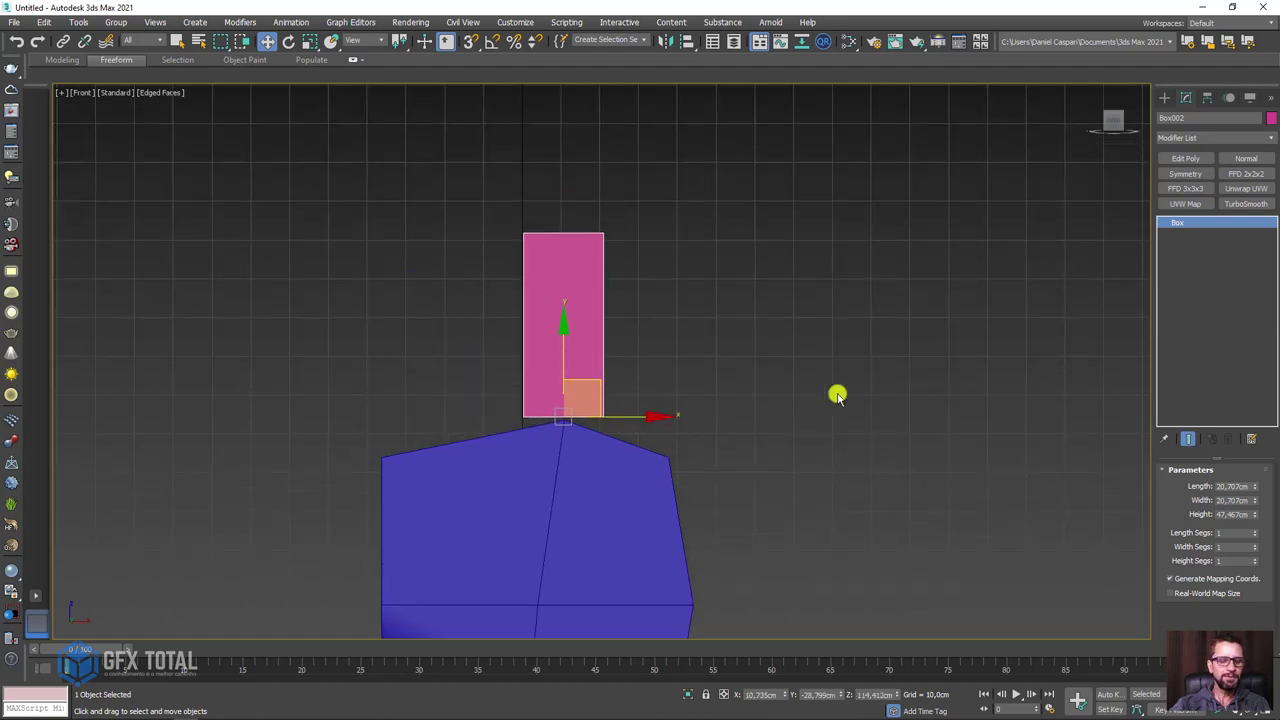
scroll(634, 417, "down", 2)
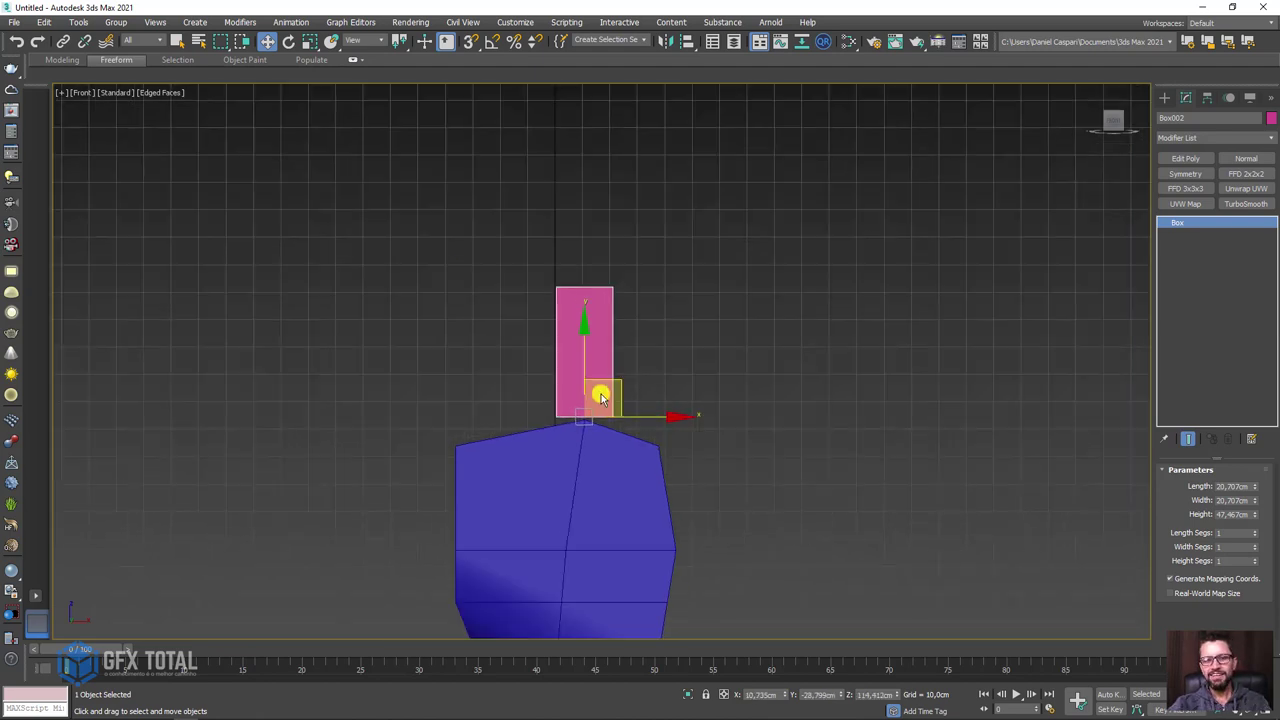
scroll(597, 391, "up", 2)
middle_click_drag(1071, 519, 1058, 488)
scroll(729, 377, "down", 2)
middle_click_drag(729, 377, 700, 449)
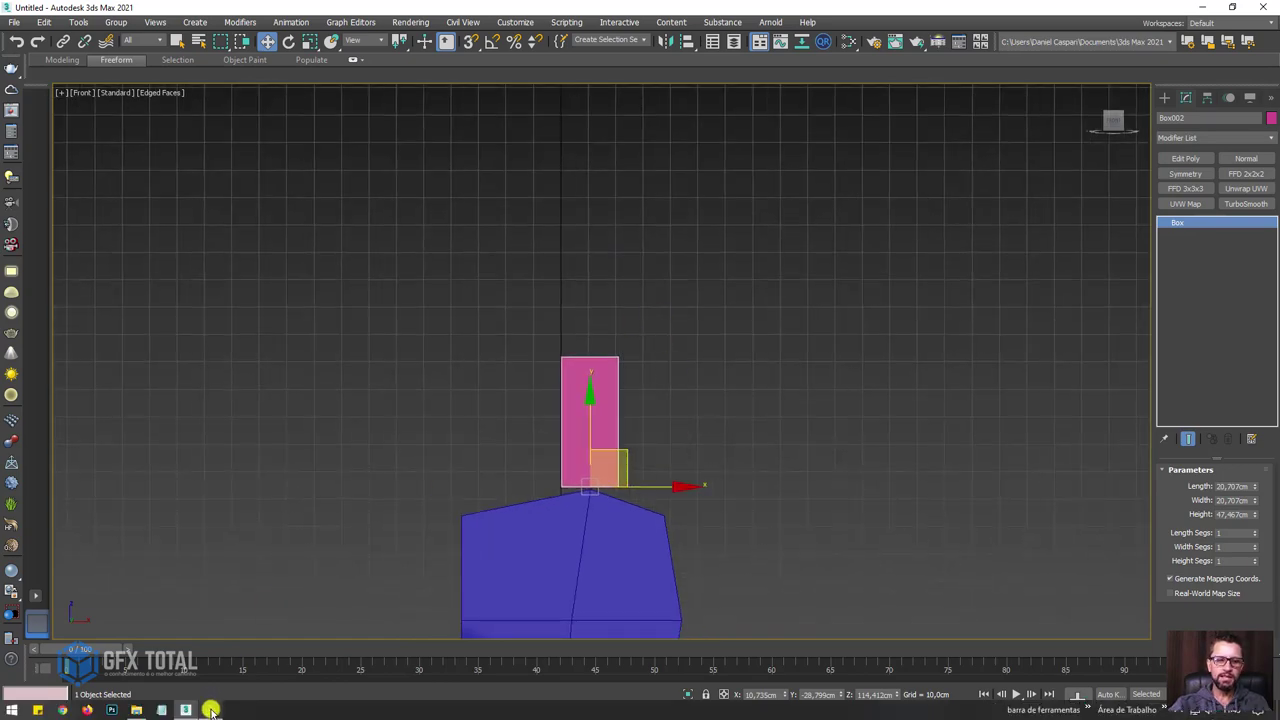
left_click(211, 706)
Step: Zoom to the anatomic hand image, circle the middle finger's three segments, then clear the marks
scroll(600, 325, "down", 2)
middle_click_drag(557, 288, 608, 483)
scroll(534, 506, "down", 2)
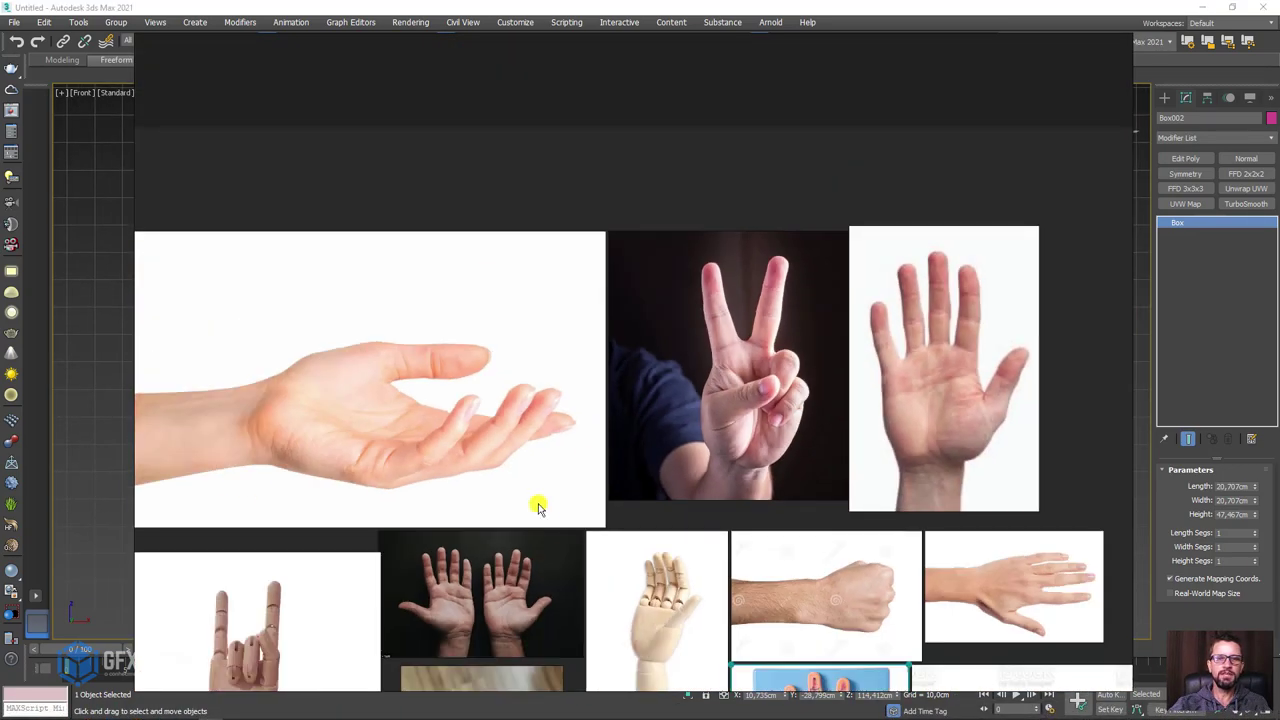
scroll(767, 343, "down", 1)
double_click(767, 343)
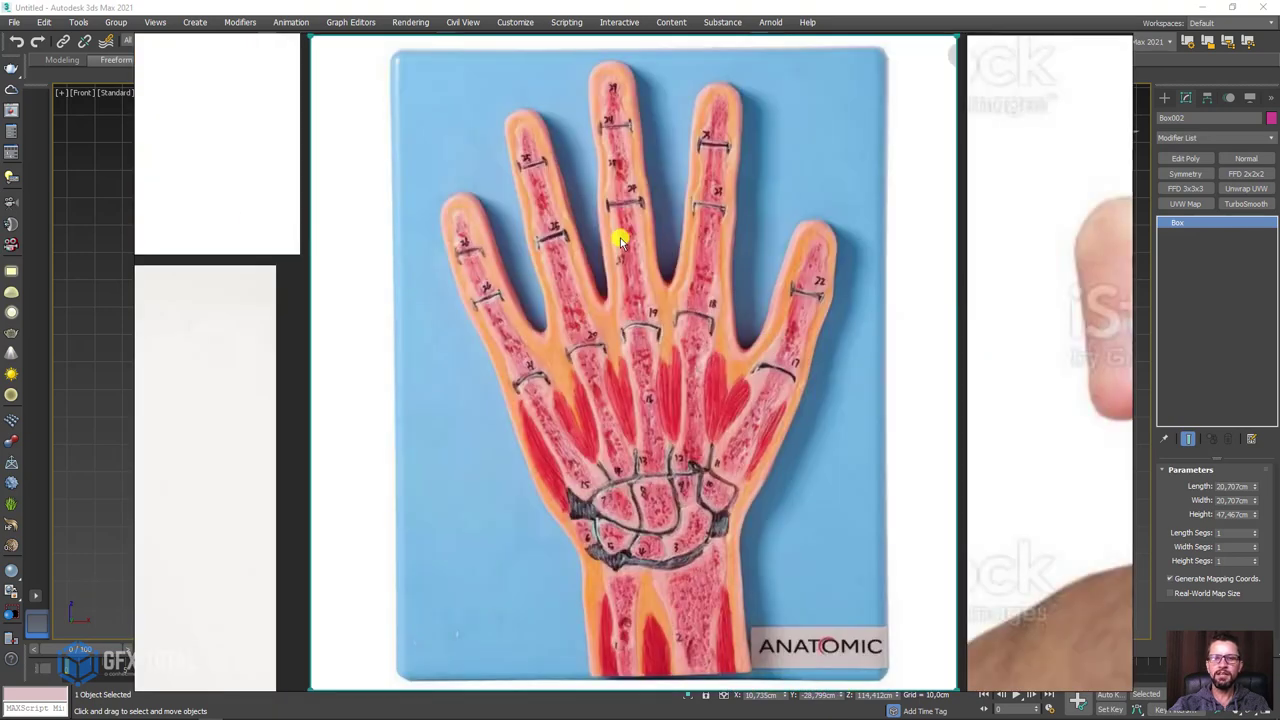
mouse_move(610, 203)
left_mouse_down()
mouse_move(665, 279)
mouse_move(609, 300)
mouse_move(603, 200)
left_mouse_up()
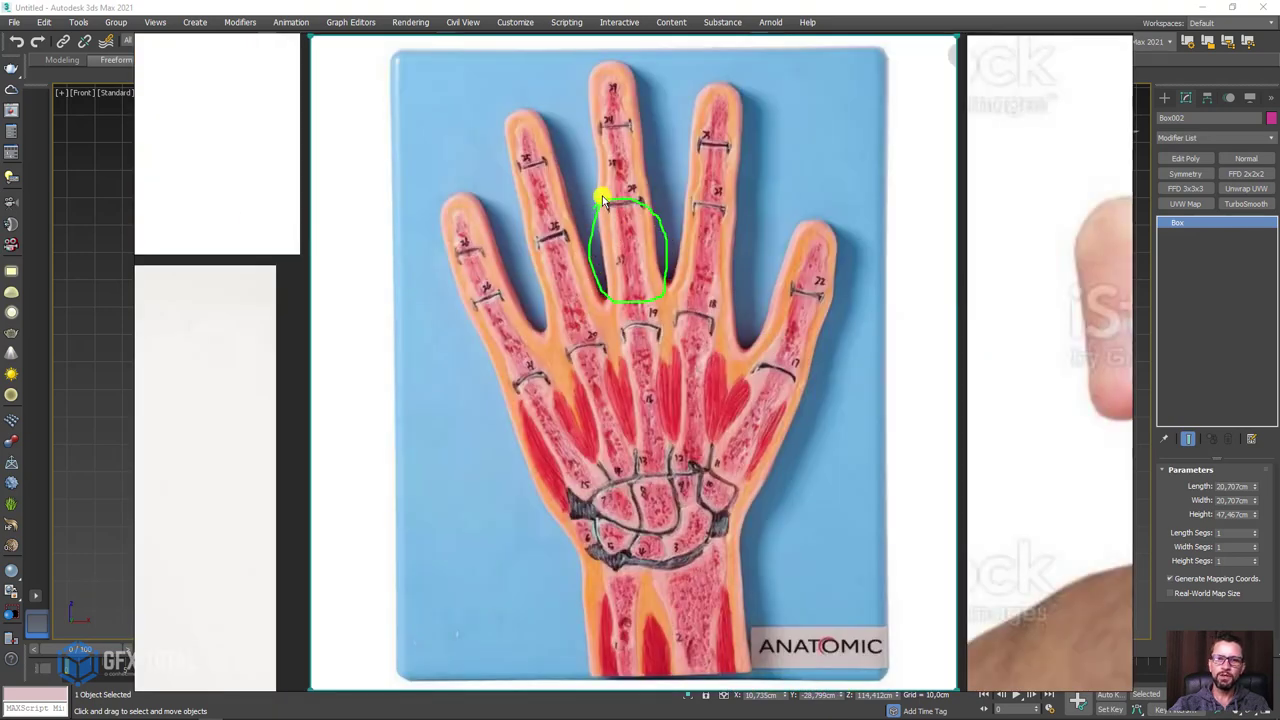
mouse_move(593, 138)
left_mouse_down()
mouse_move(657, 166)
mouse_move(574, 188)
left_mouse_up()
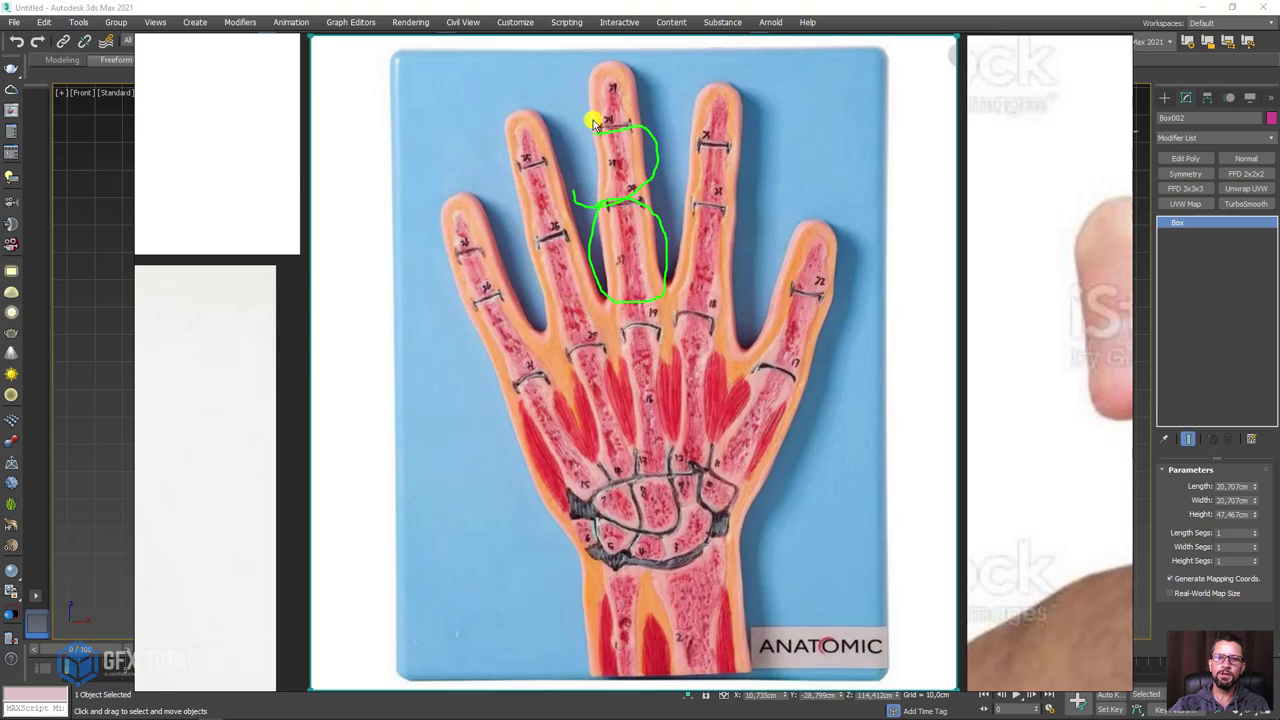
left_click_drag(593, 122, 654, 100)
key("Escape")
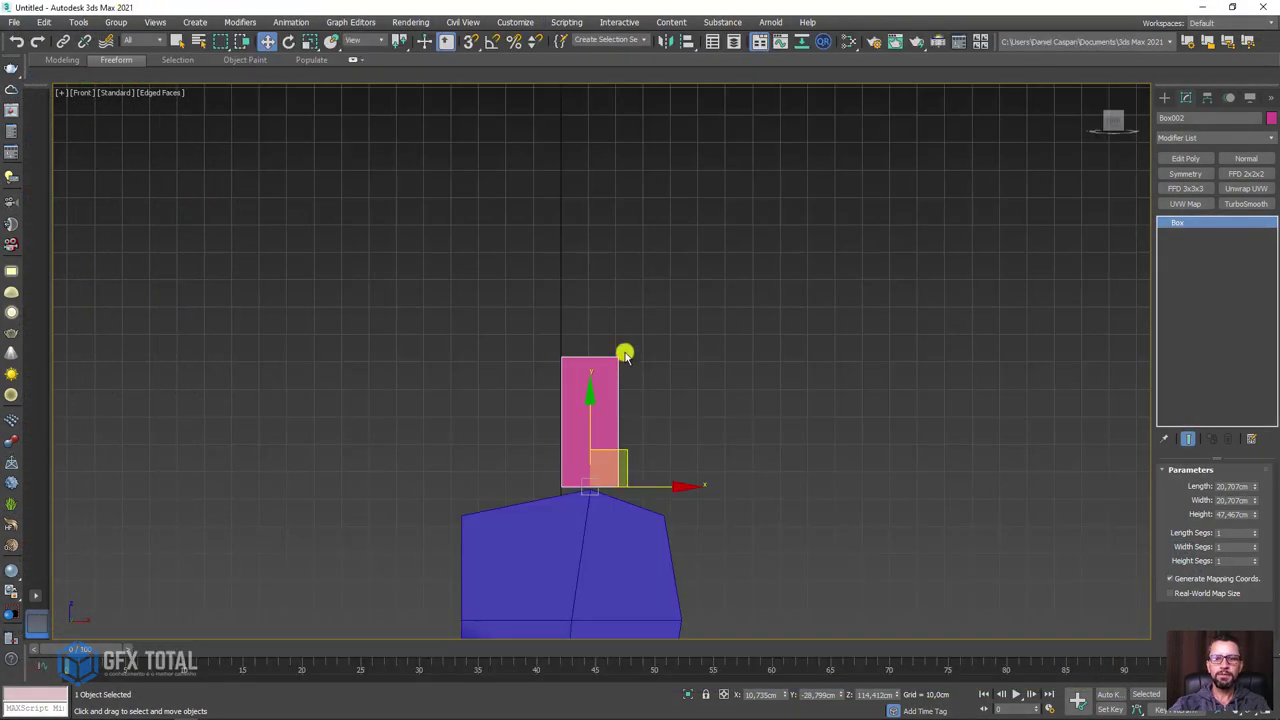
Step: Adjust Length, Width and Height spinners to 17.808 × 17.468 × 34.651 cm, then Shift-drag upward to clone
scroll(624, 354, "down", 2)
scroll(646, 308, "up", 4)
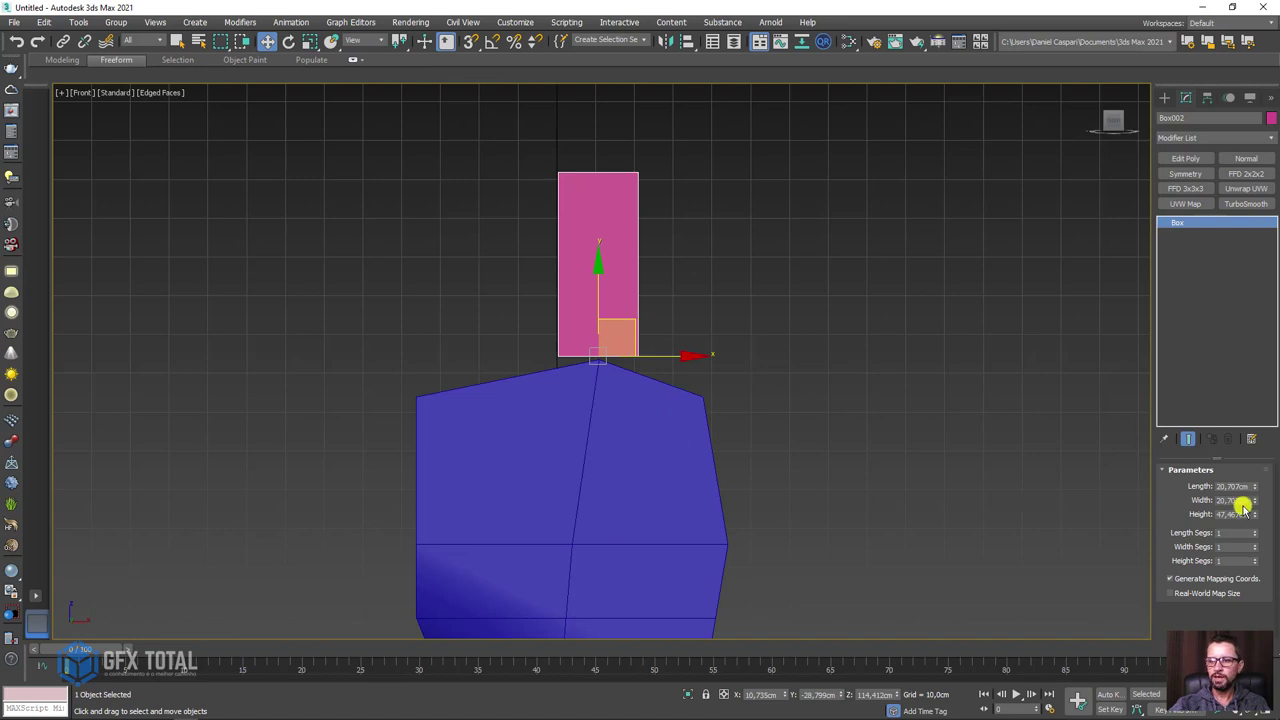
left_click_drag(1254, 516, 1246, 535)
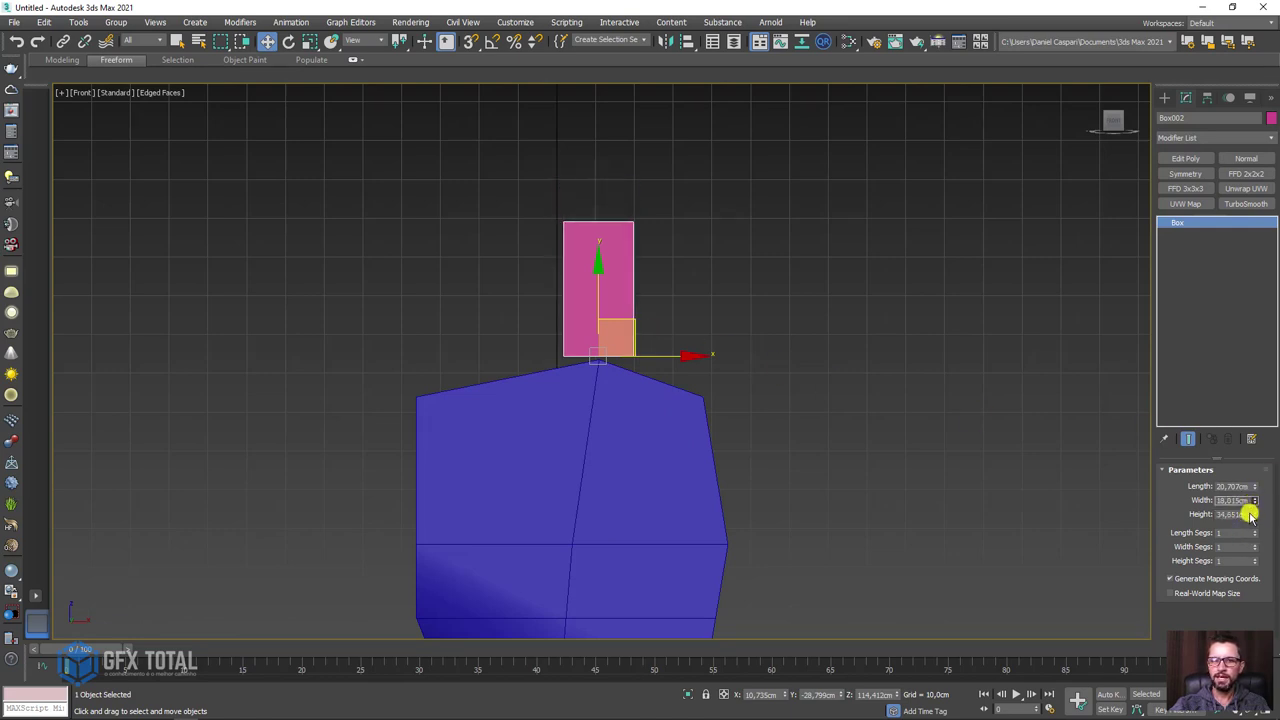
mouse_move(1255, 505)
left_mouse_down()
mouse_move(1258, 483)
mouse_move(1253, 492)
left_mouse_up()
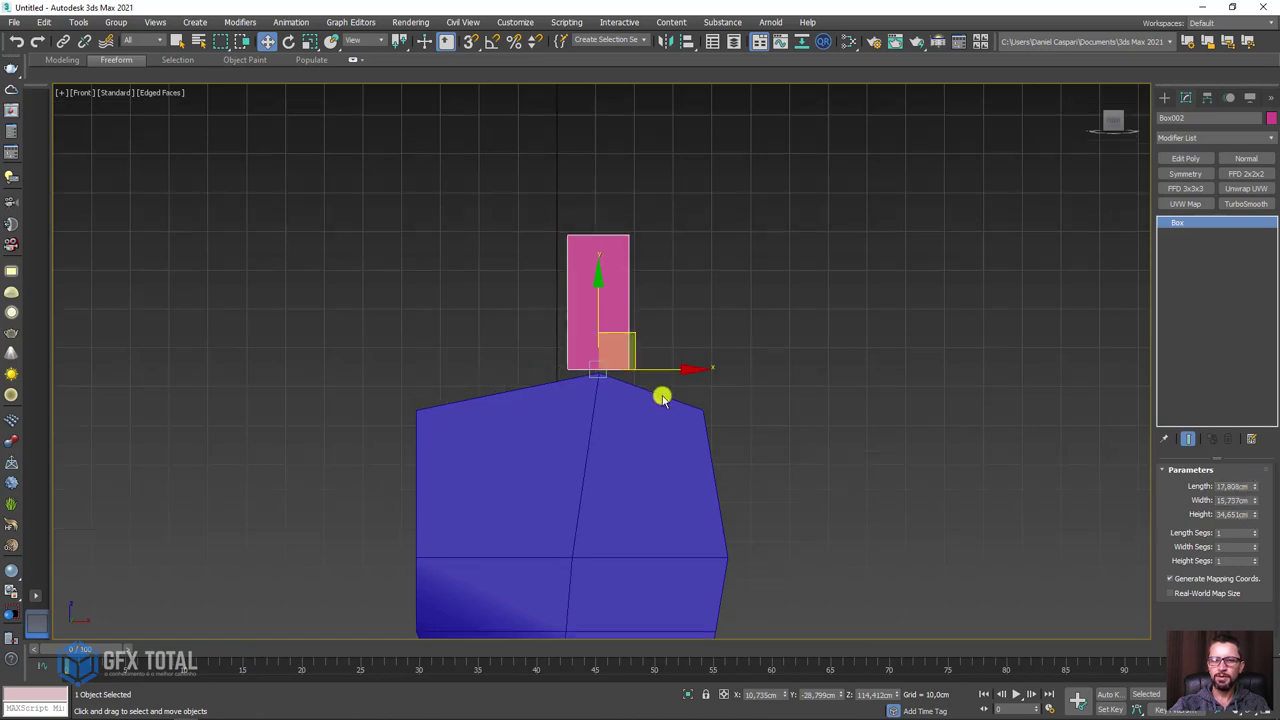
middle_click_drag(634, 328, 641, 388)
left_click_drag(1262, 511, 1249, 486)
middle_click_drag(529, 320, 533, 382)
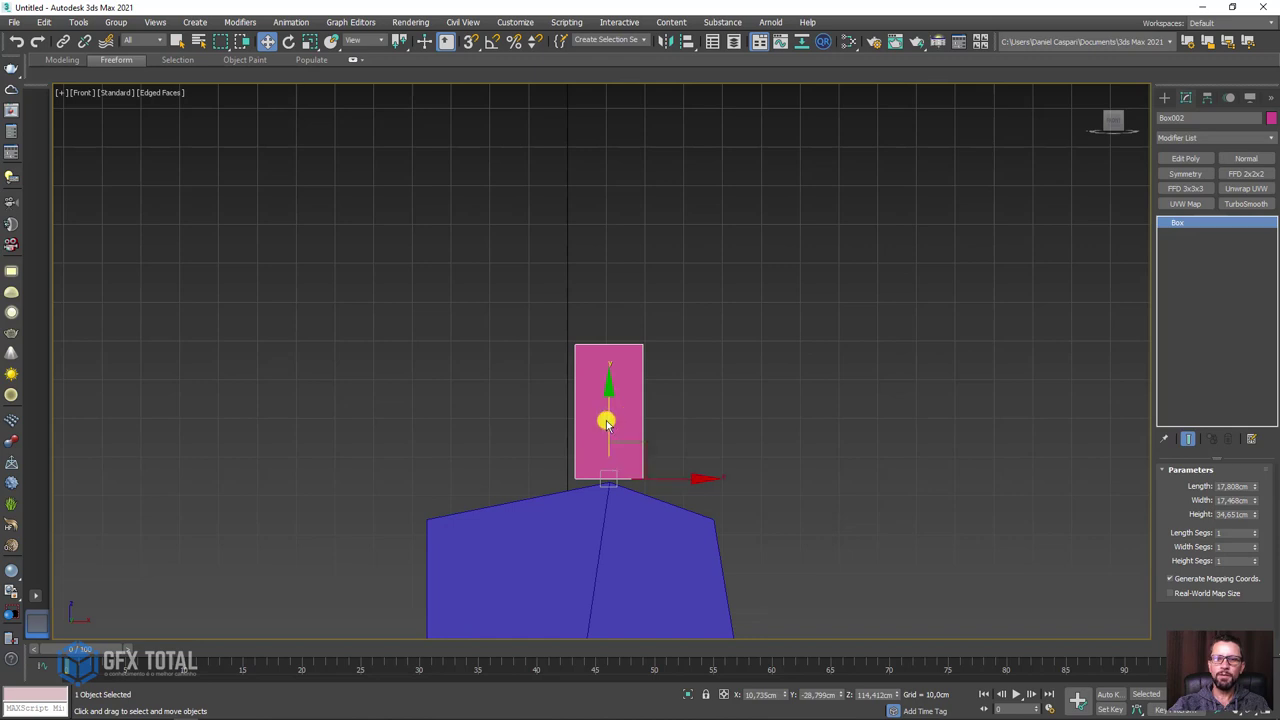
left_click_drag(627, 418, 627, 278, "shift")
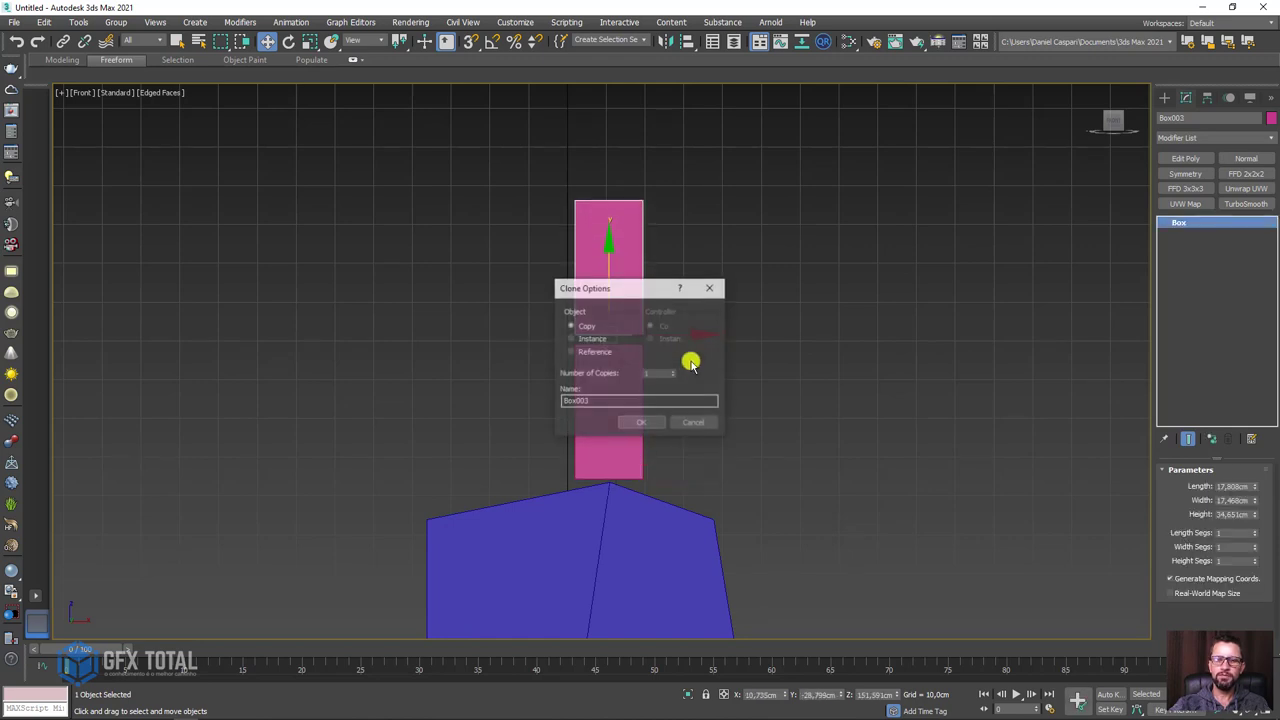
Step: Confirm the copy as Box003, raise it slightly and shorten it to 24.602 cm tall
left_click(634, 420)
left_click_drag(608, 276, 610, 262)
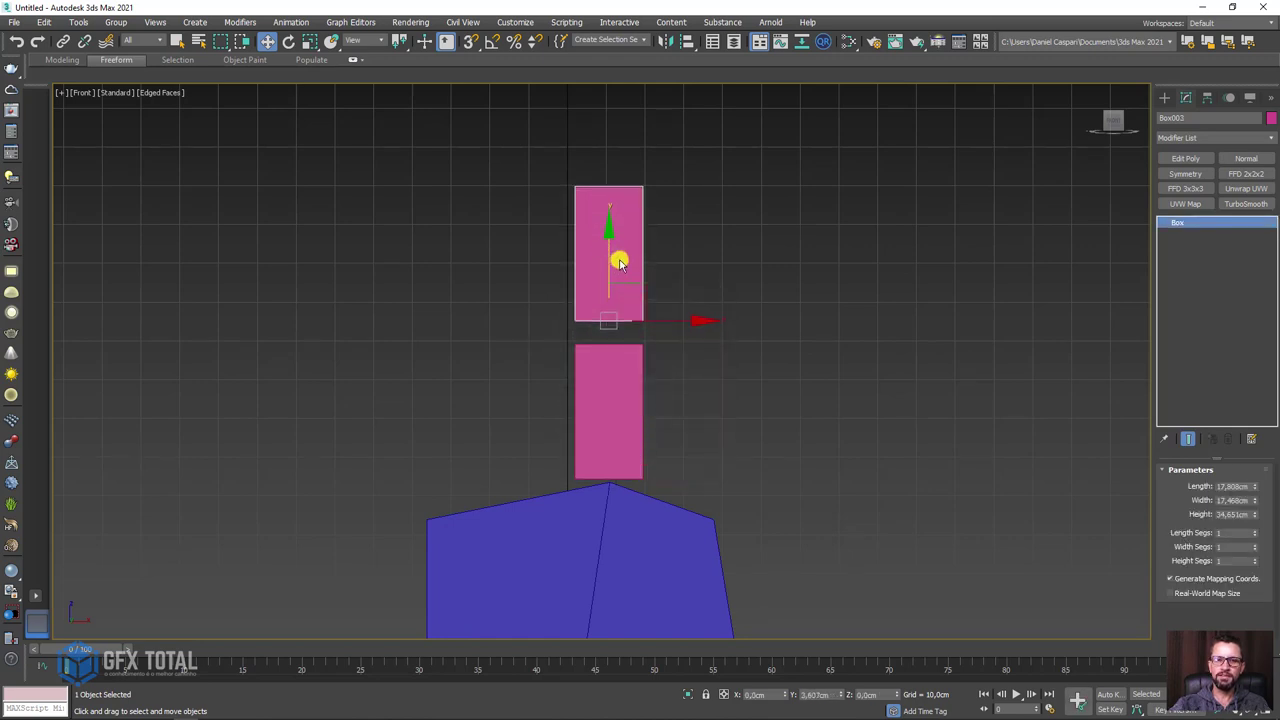
left_click_drag(1253, 515, 1247, 537)
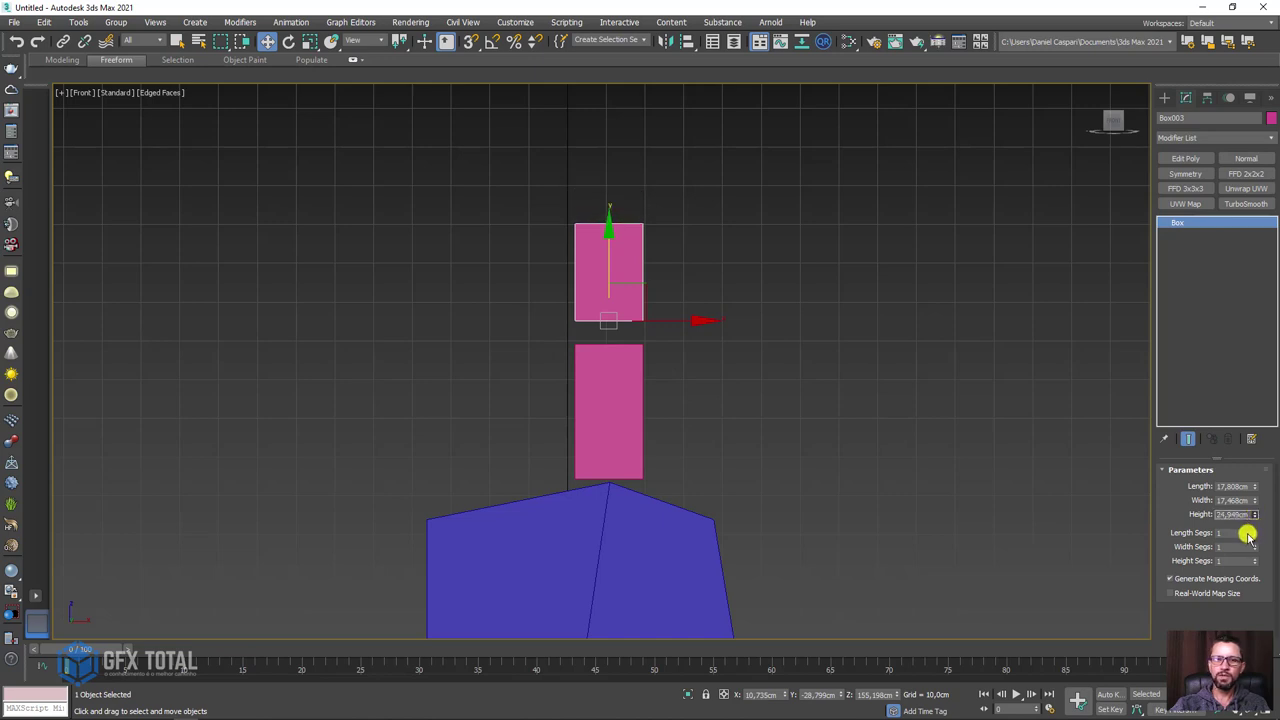
Step: Copy it upward as fingertip Box004, shortened to 22.142 cm and nudged up
left_click_drag(608, 270, 608, 167, "shift")
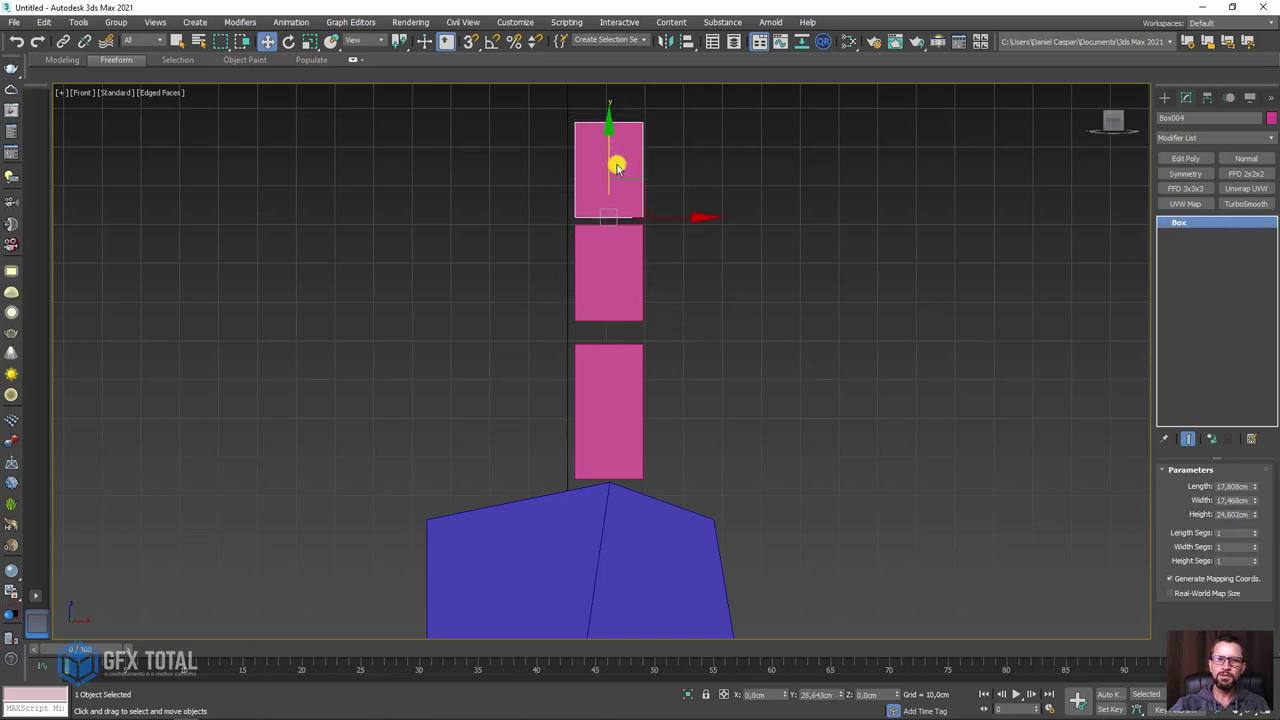
left_click(645, 423)
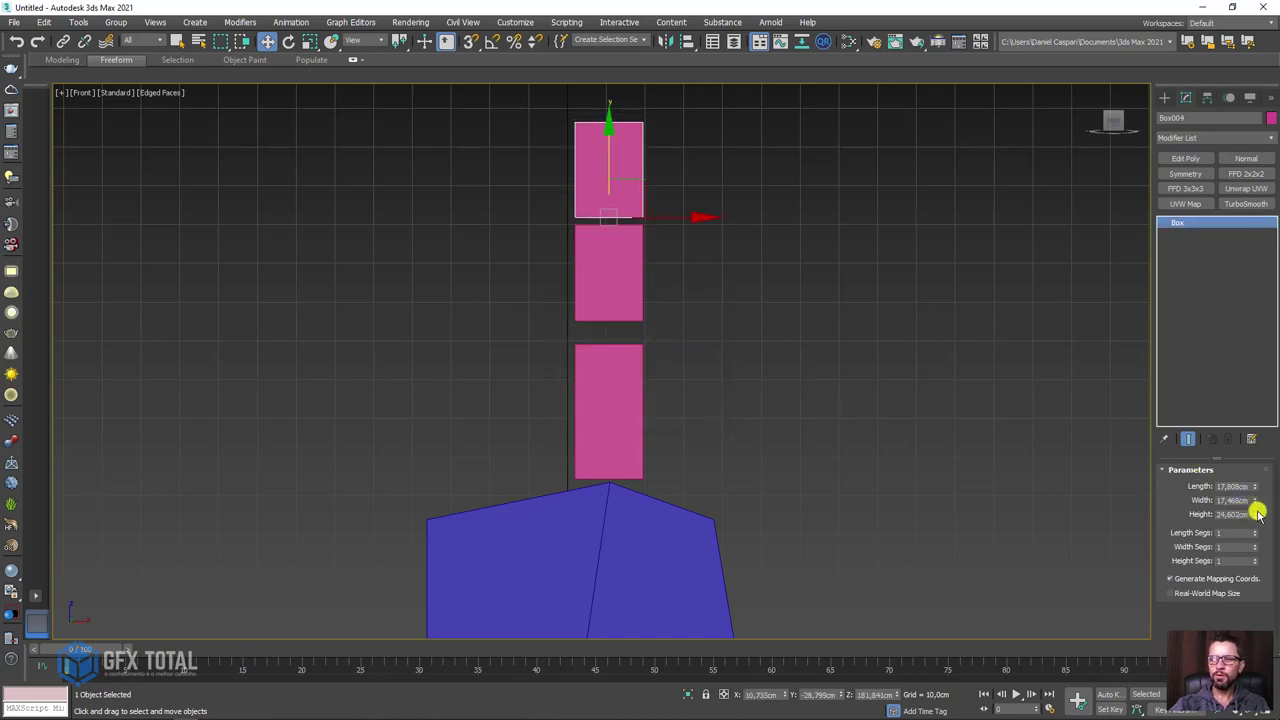
left_click_drag(1257, 512, 1250, 528)
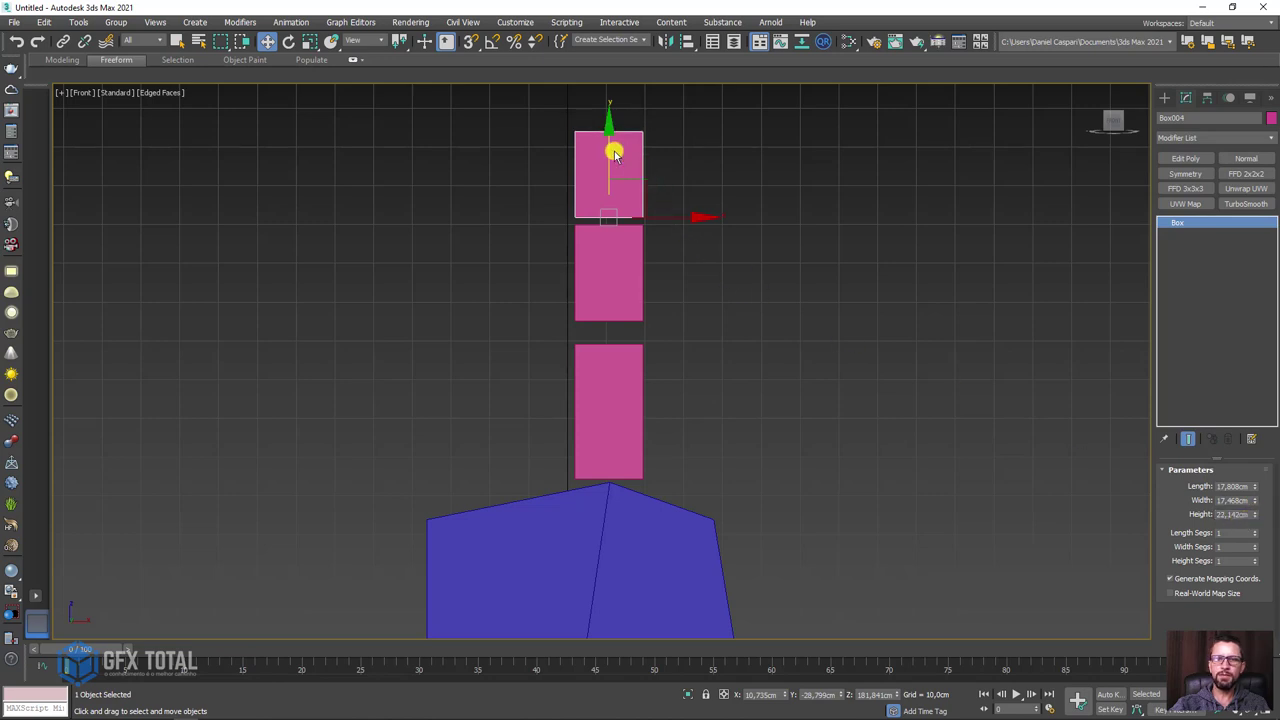
left_click_drag(613, 152, 616, 148)
scroll(686, 391, "down", 5)
scroll(654, 387, "up", 3)
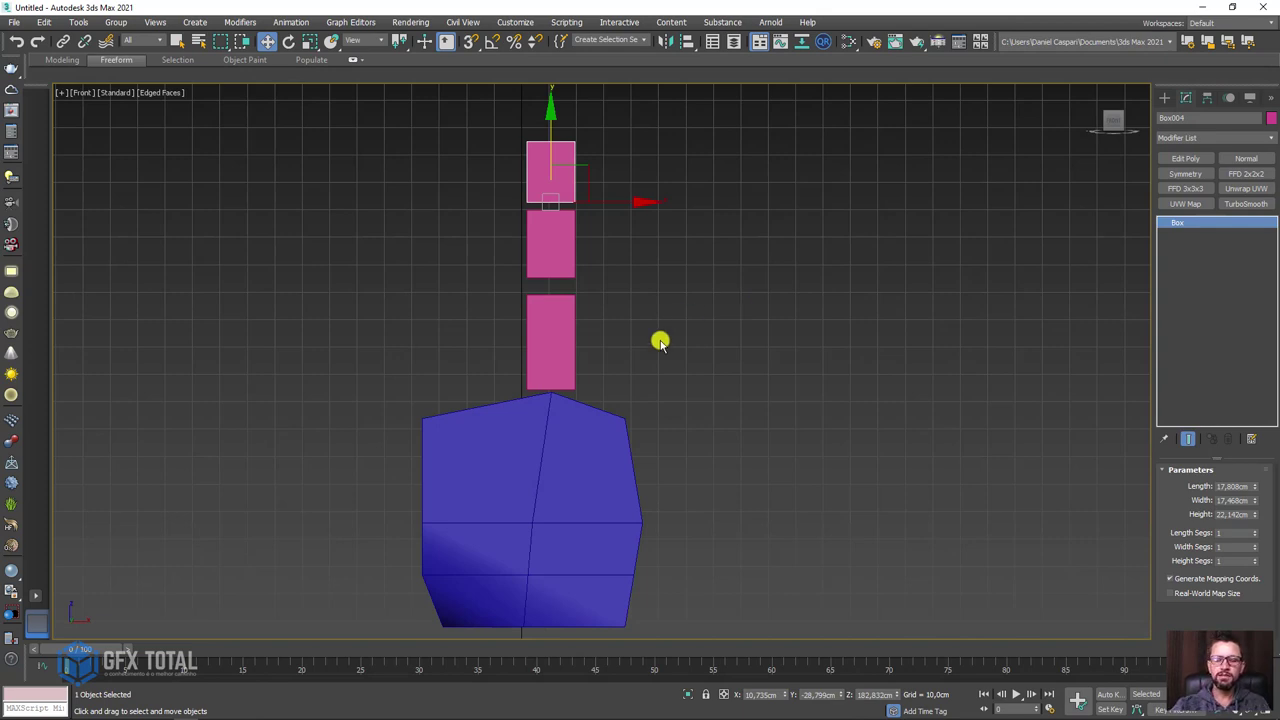
mouse_move(185, 709)
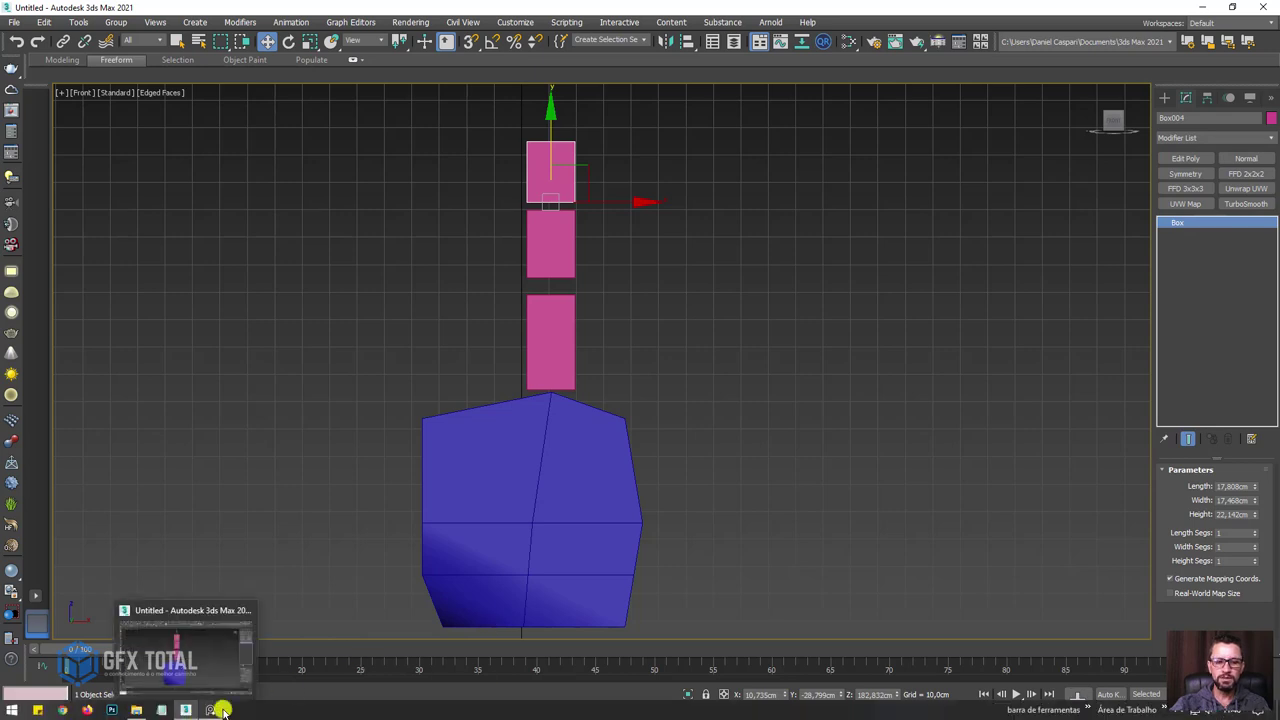
Step: Bring up the PureRef hand board and enlarge the open-palm photo to fill the view
left_click(210, 709)
scroll(603, 402, "down", 3)
scroll(600, 380, "down", 2)
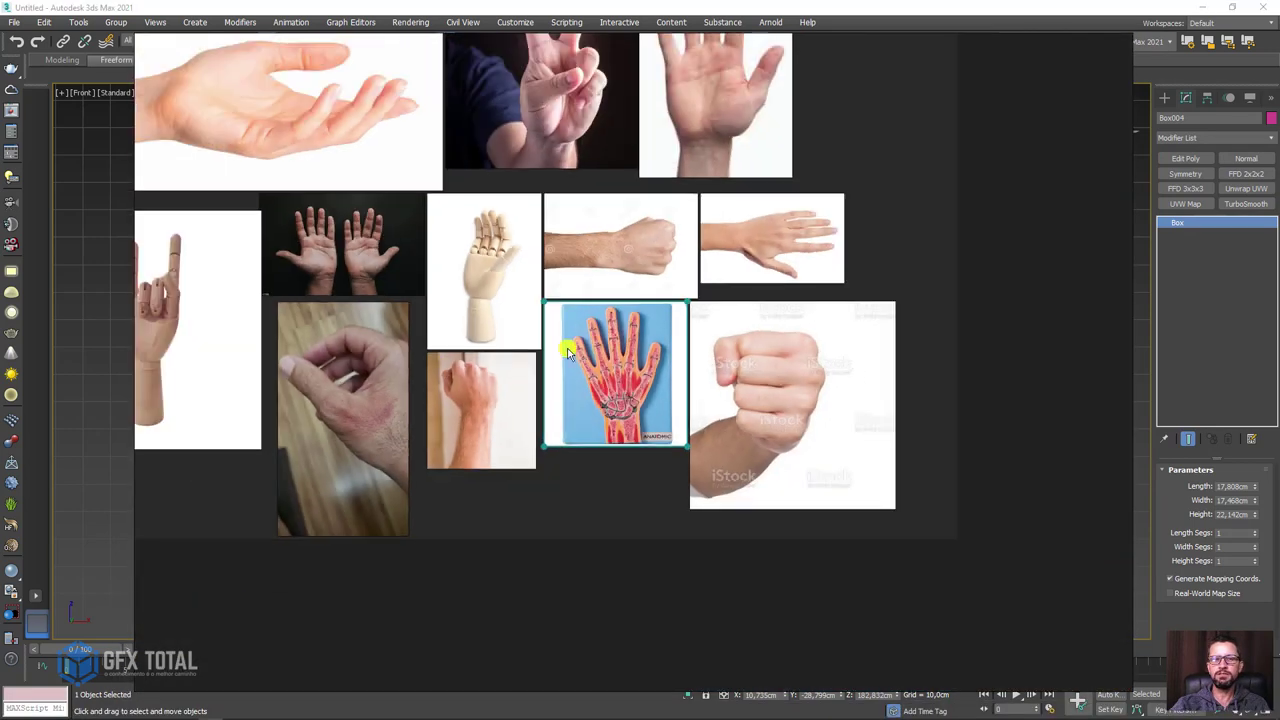
mouse_move(565, 297)
middle_mouse_down()
mouse_move(922, 422)
mouse_move(437, 466)
middle_mouse_up()
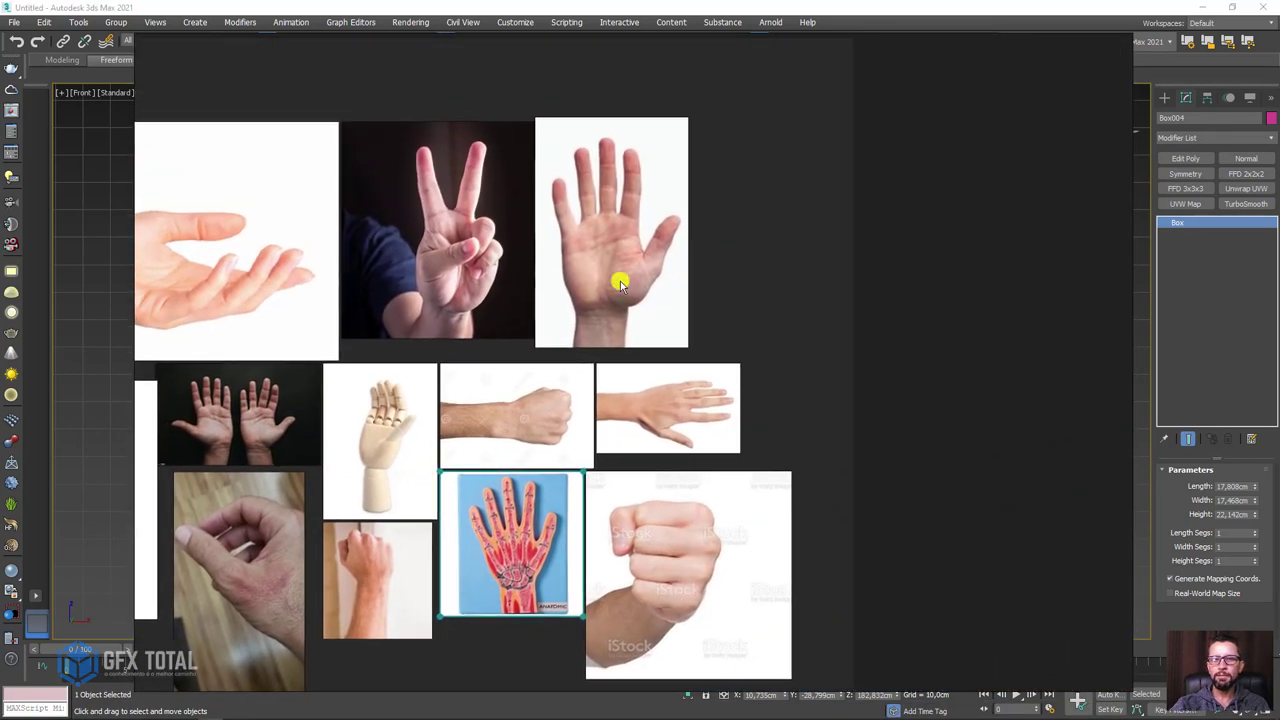
double_click(617, 280)
middle_click_drag(674, 257, 602, 260)
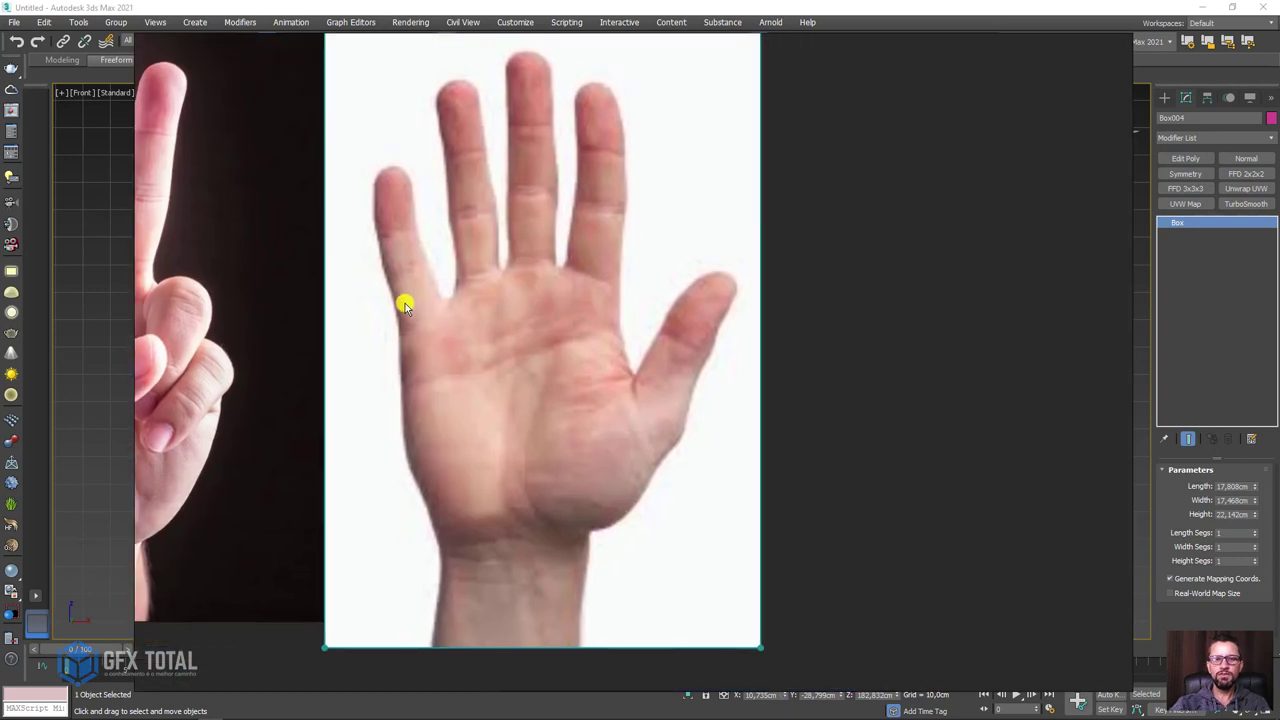
Step: Sketch guide lines along the middle finger to the palm base, then clear them
left_click_drag(497, 254, 550, 256)
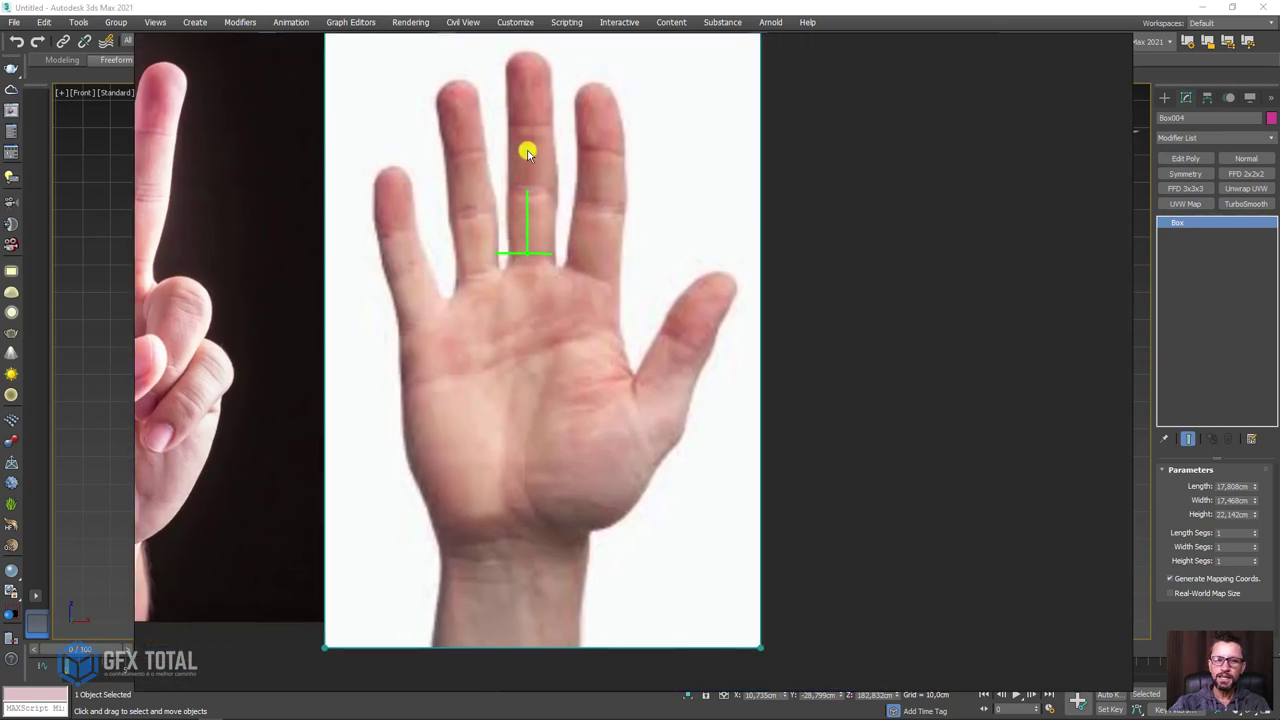
left_click_drag(527, 152, 563, 47)
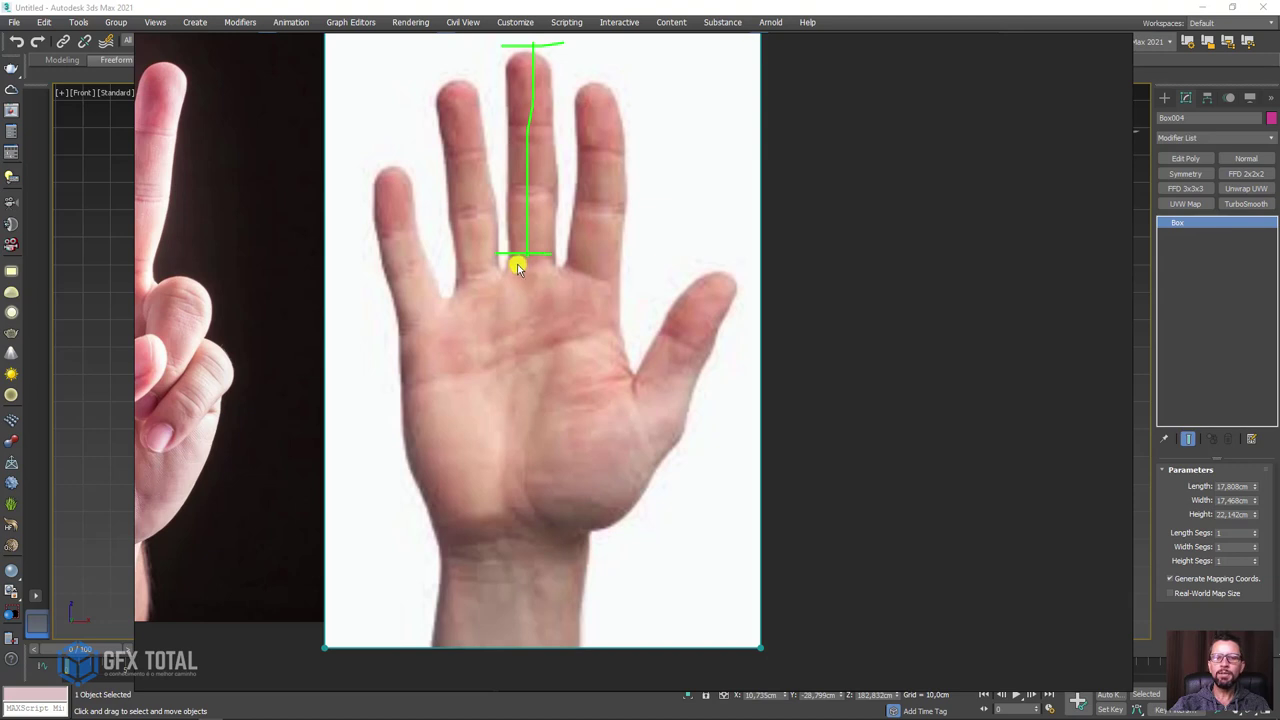
mouse_move(527, 350)
left_mouse_down()
mouse_move(527, 502)
mouse_move(575, 503)
left_mouse_up()
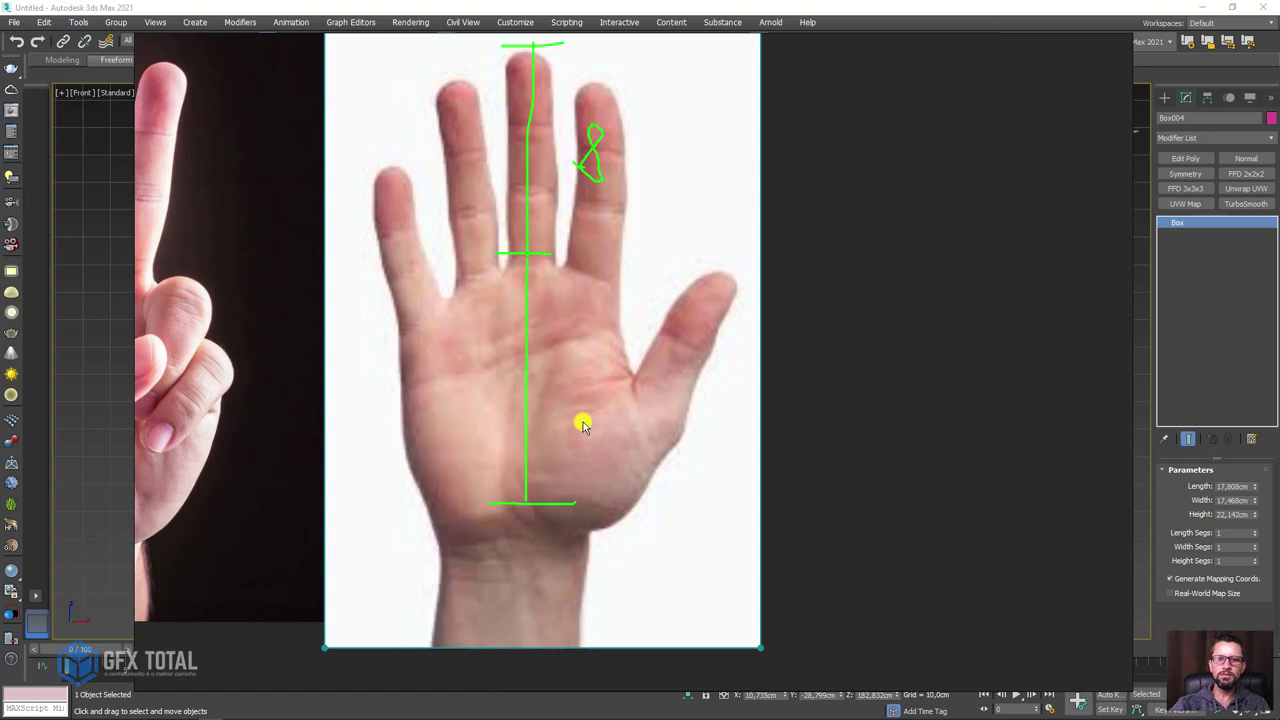
left_click_drag(585, 425, 585, 393)
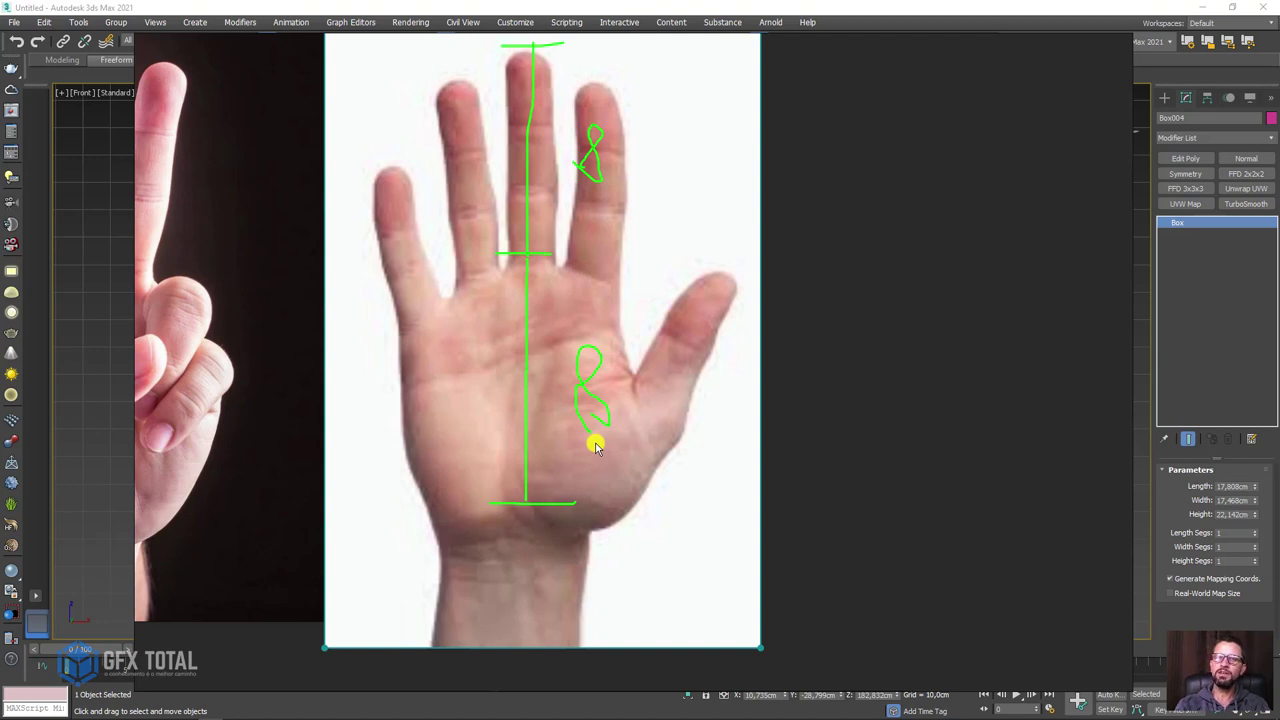
key("Escape")
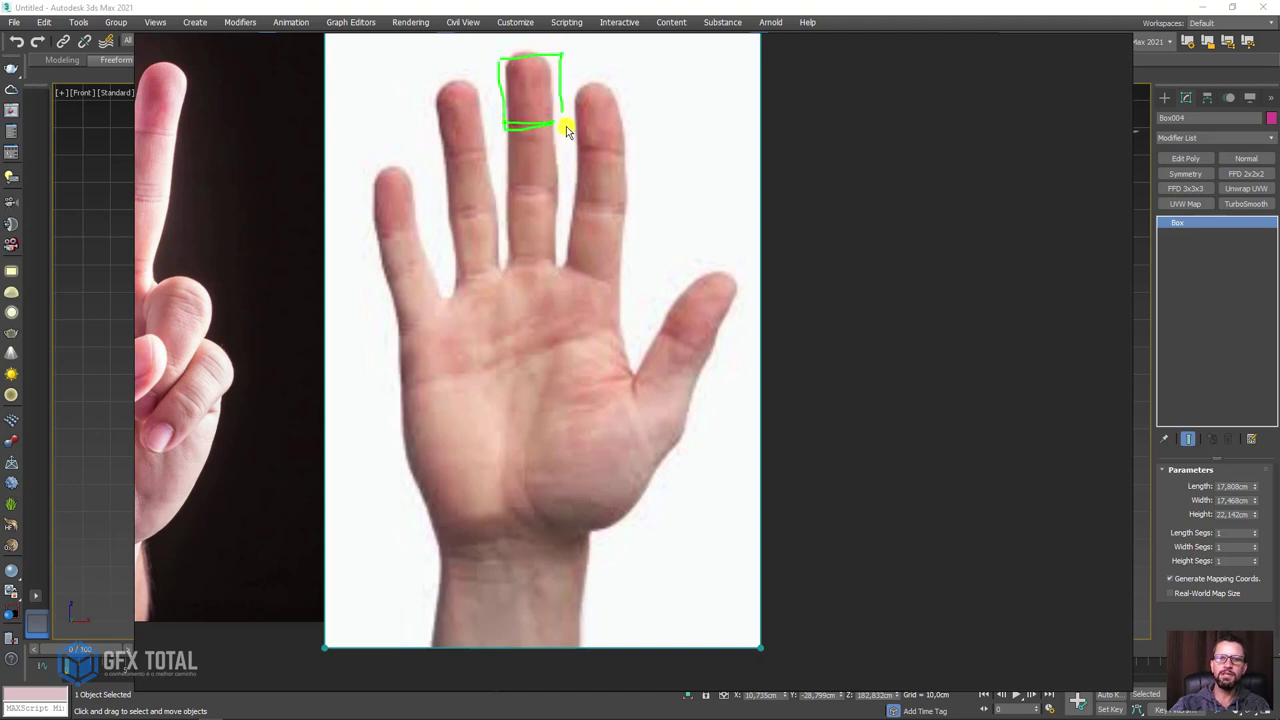
Step: Outline the fingertip, middle finger segments and palm sections as boxes, then clear them
mouse_move(556, 138)
left_mouse_down()
mouse_move(502, 174)
mouse_move(563, 126)
left_mouse_up()
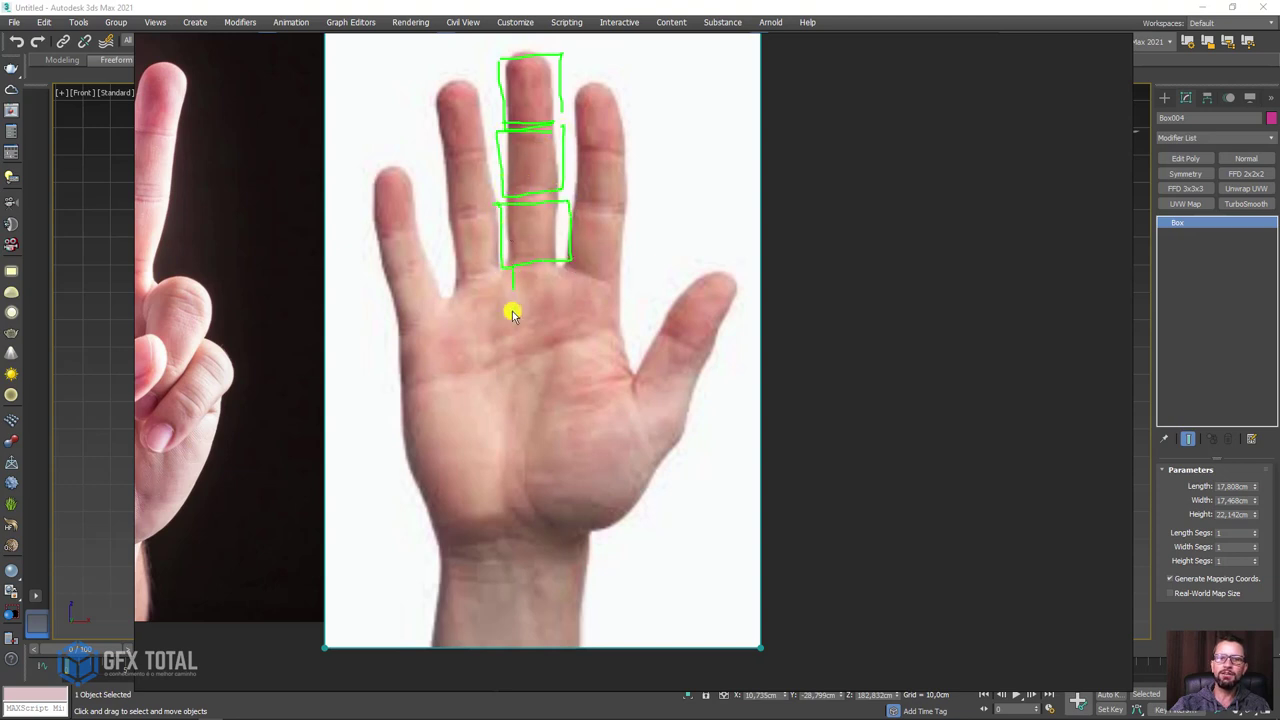
left_click_drag(575, 336, 545, 268)
mouse_move(514, 433)
left_mouse_down()
mouse_move(574, 503)
mouse_move(575, 421)
left_mouse_up()
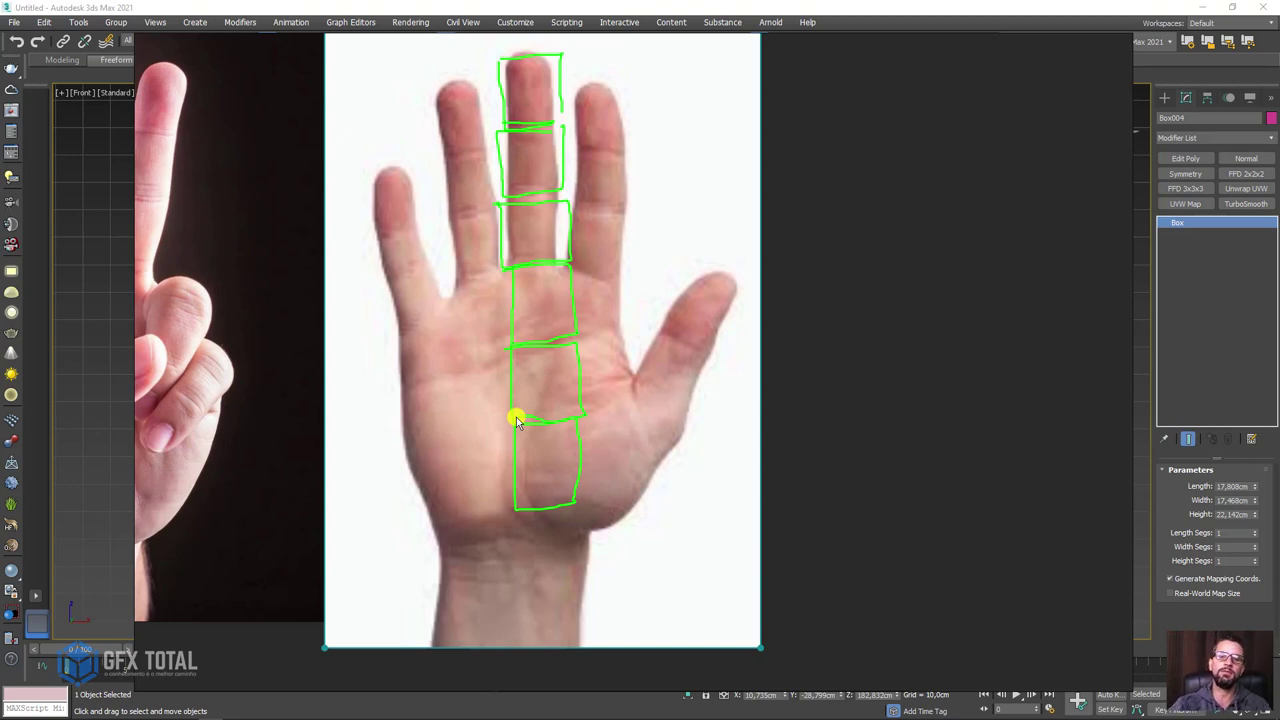
key("Escape")
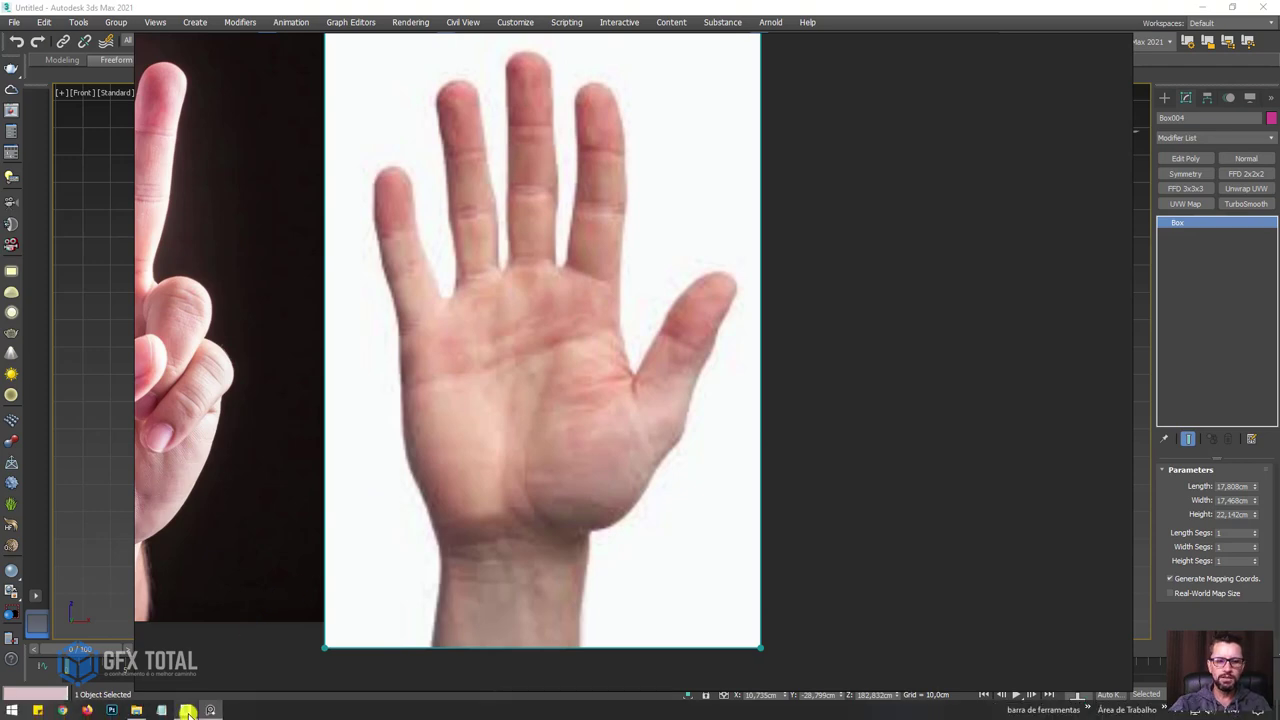
Step: Back in 3ds Max, select the three pink finger boxes and move them down into the palm
left_click(187, 711)
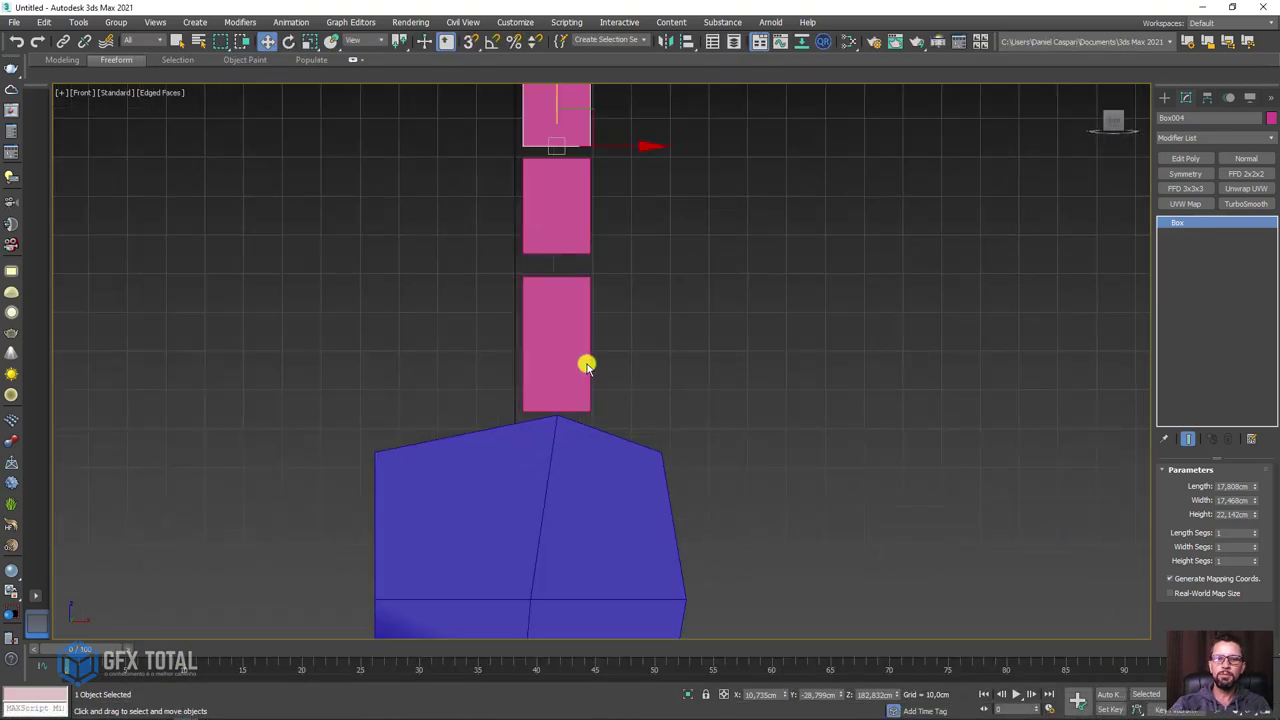
scroll(587, 366, "down", 3)
left_click_drag(557, 249, 720, 369)
left_click_drag(657, 400, 503, 146)
scroll(577, 183, "up", 3)
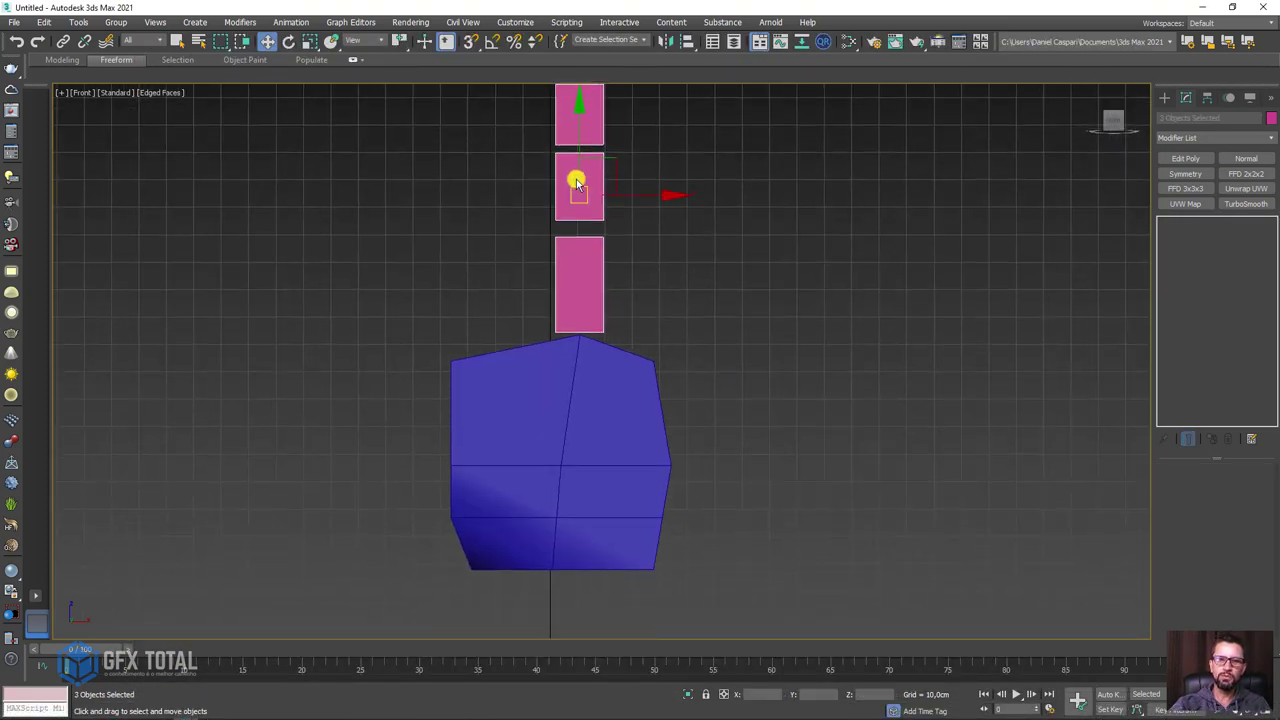
left_click_drag(580, 118, 583, 355)
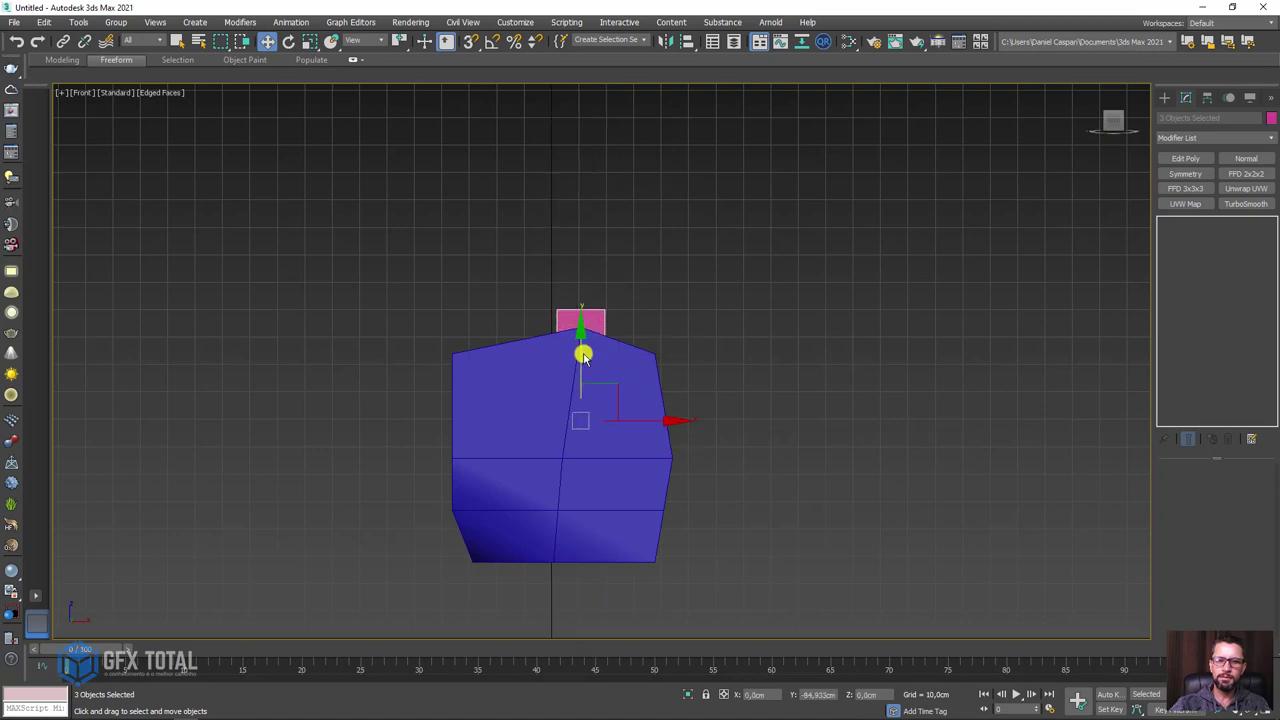
Step: In see-through wireframe view, shift the finger boxes sideways to align with the palm
key("F3")
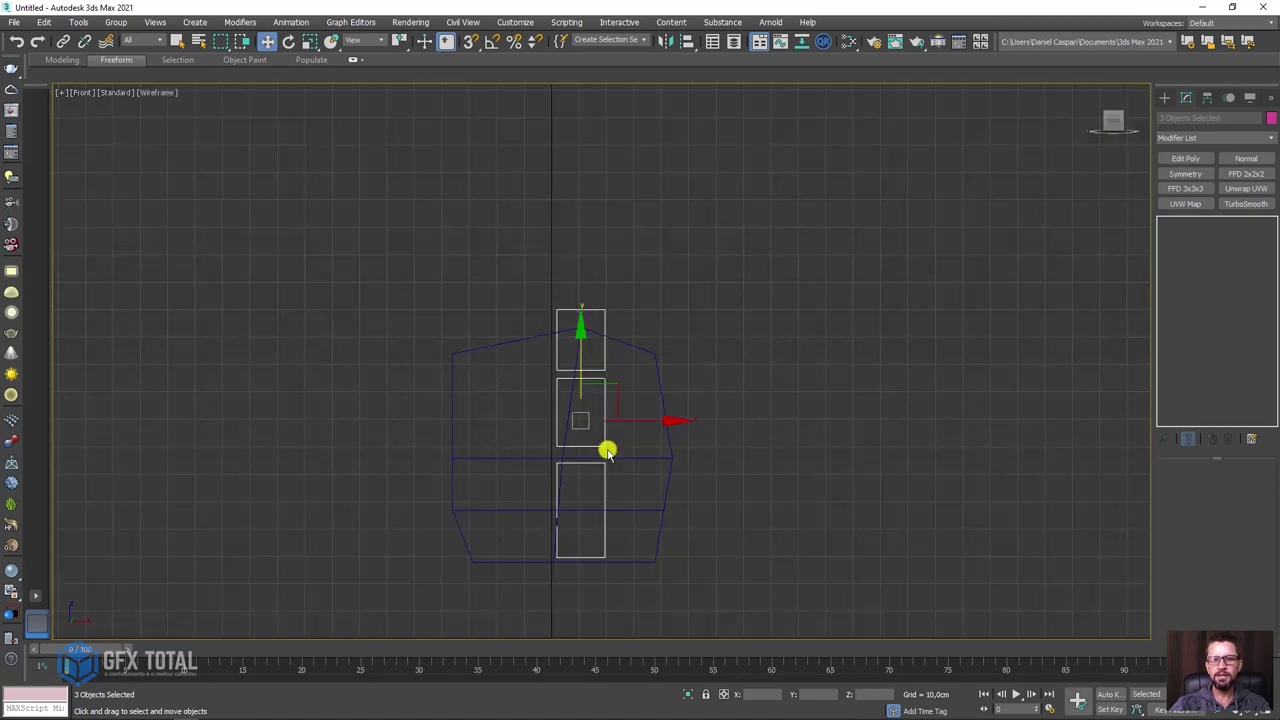
mouse_move(608, 449)
middle_mouse_down("alt")
mouse_move(522, 408)
mouse_move(594, 393)
middle_mouse_up("alt")
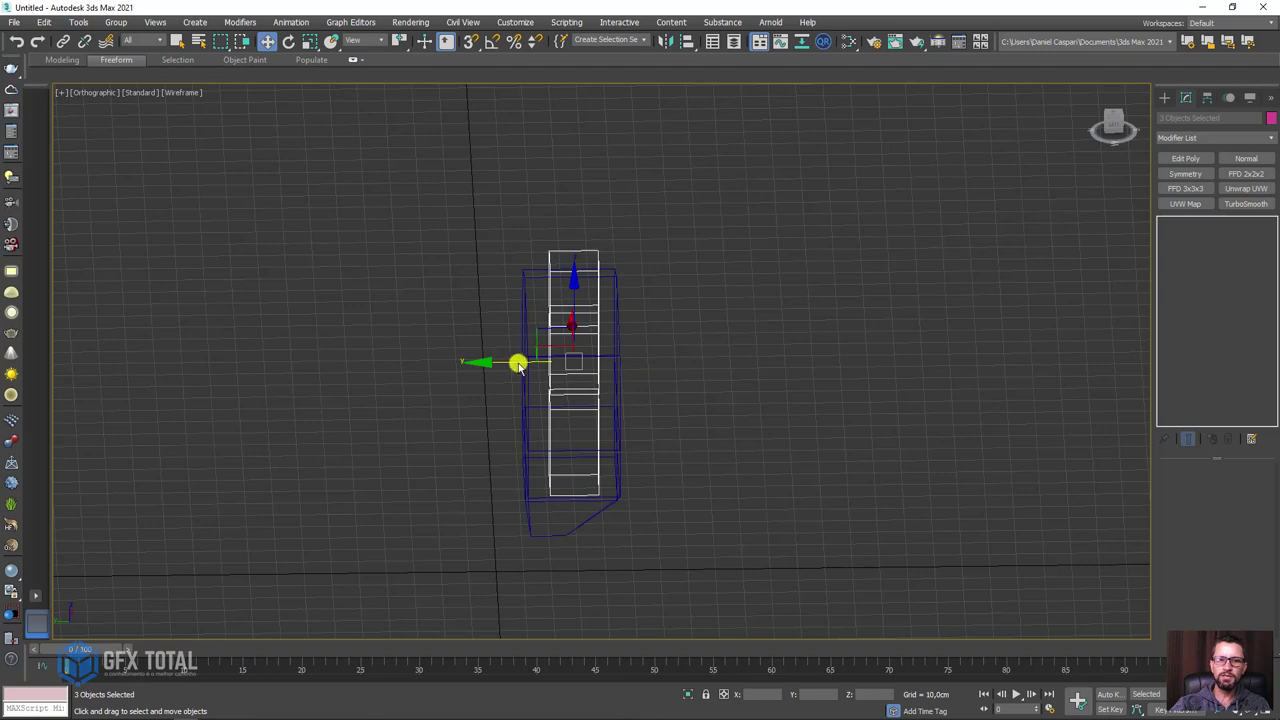
left_click_drag(518, 364, 600, 363)
key("f")
middle_click_drag(646, 374, 645, 584)
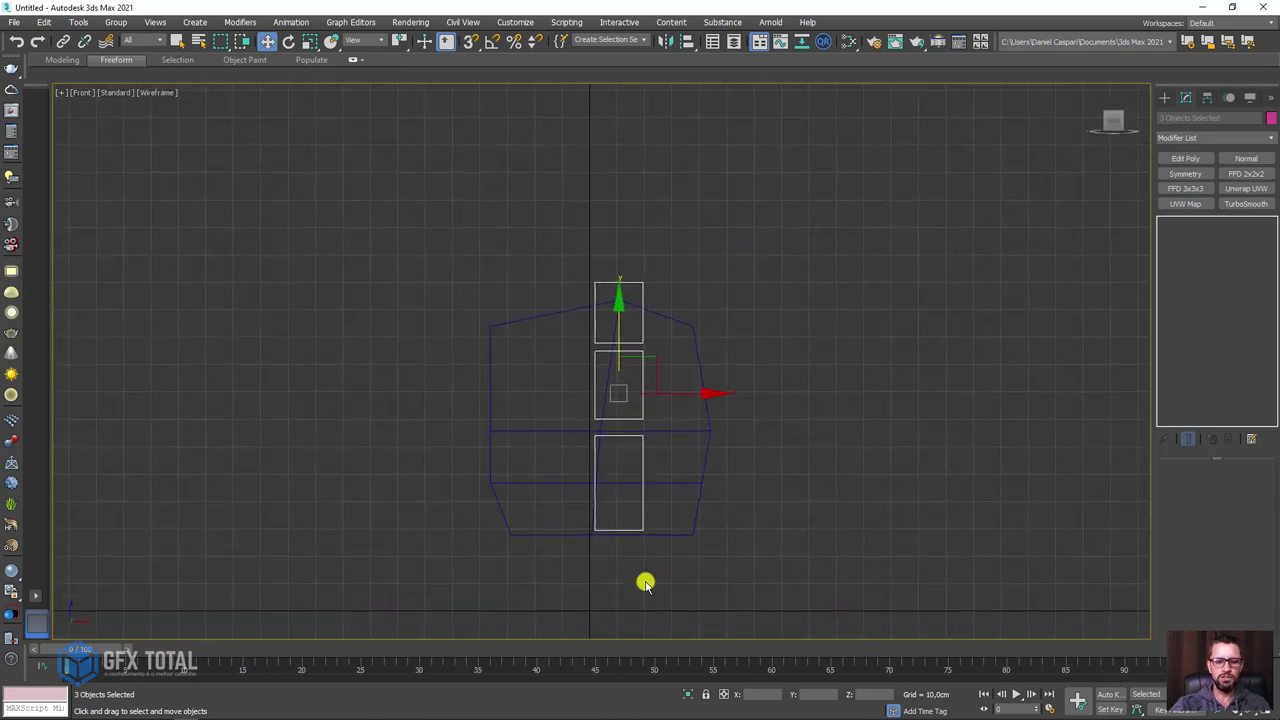
key("F3")
scroll(640, 445, "up", 2)
Step: Adjust the bottom box's height and move the middle and top boxes down to close gaps
left_click(626, 474)
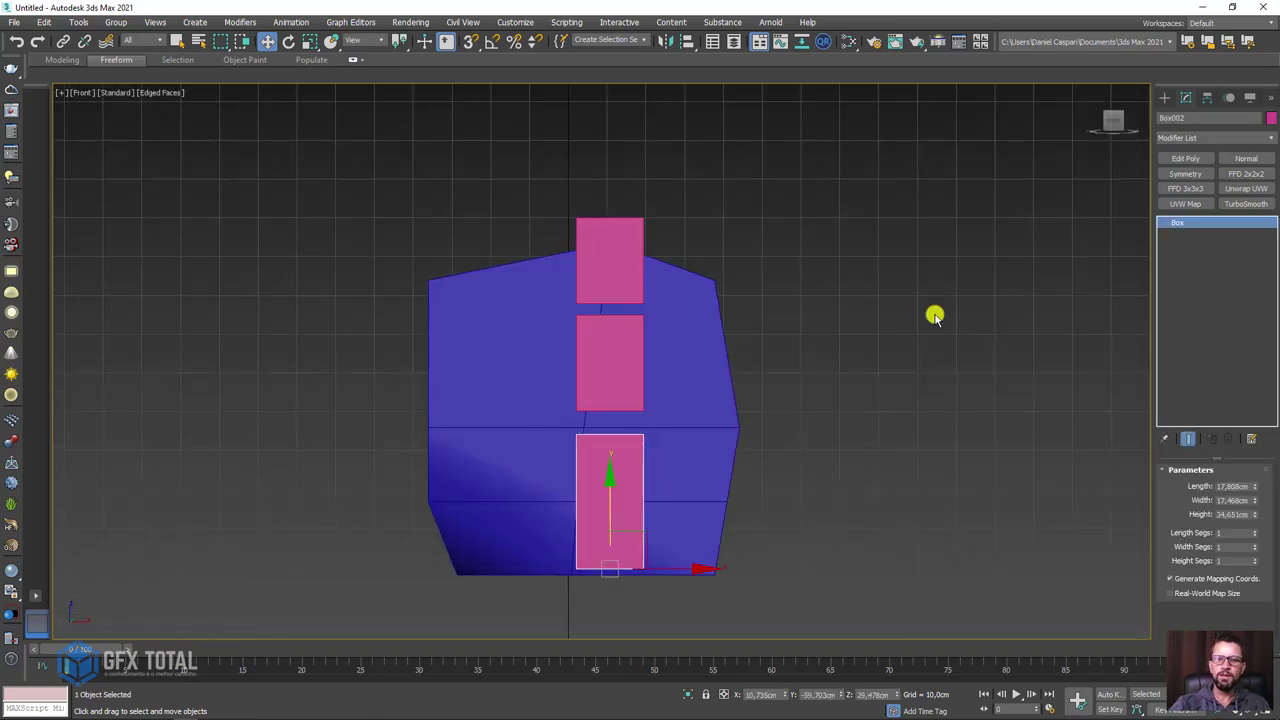
left_click_drag(1255, 517, 1257, 525)
left_click(650, 370)
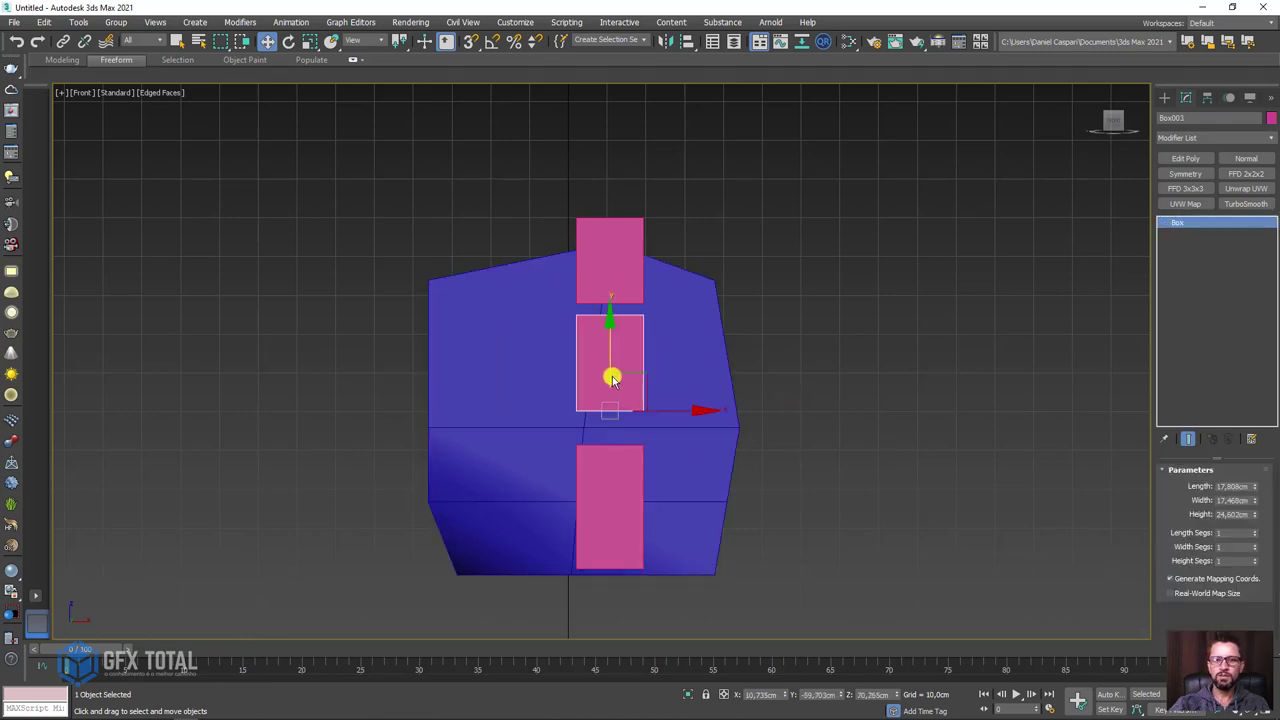
left_click_drag(611, 342, 607, 360)
left_click(611, 262)
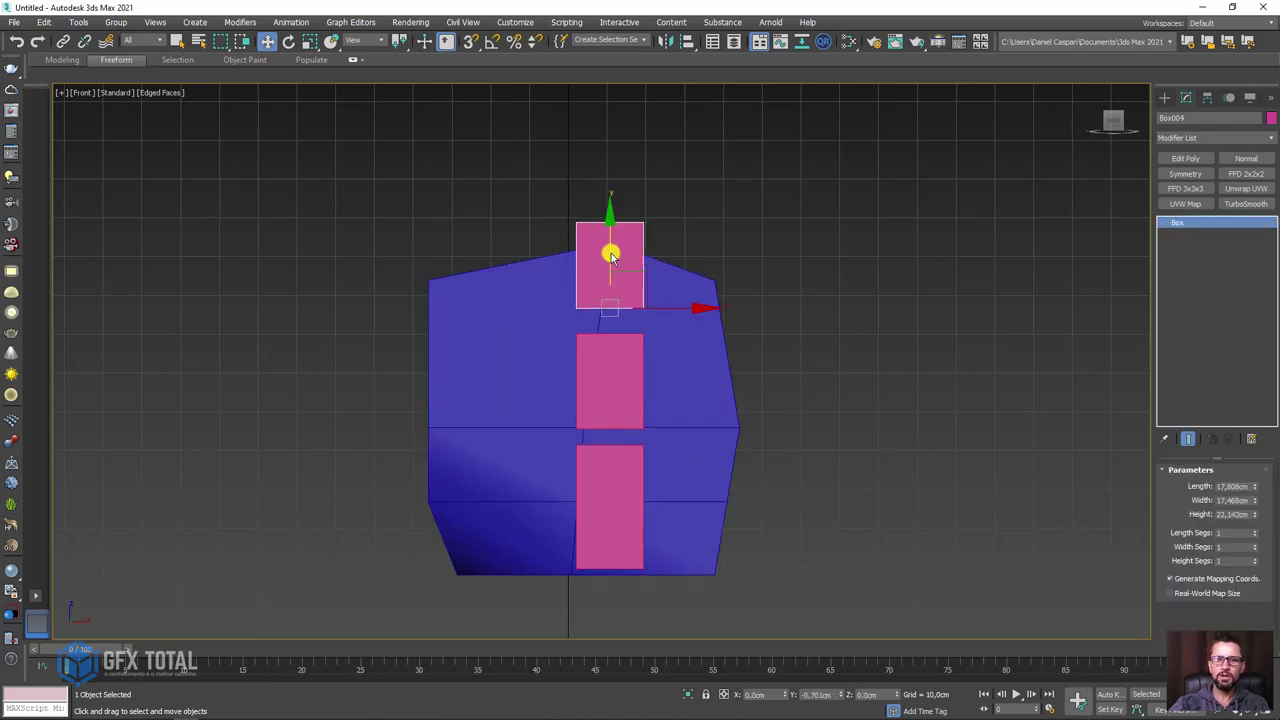
left_click_drag(610, 242, 610, 262)
Step: Raise all three finger boxes above the palm and align them in depth
left_click(613, 385)
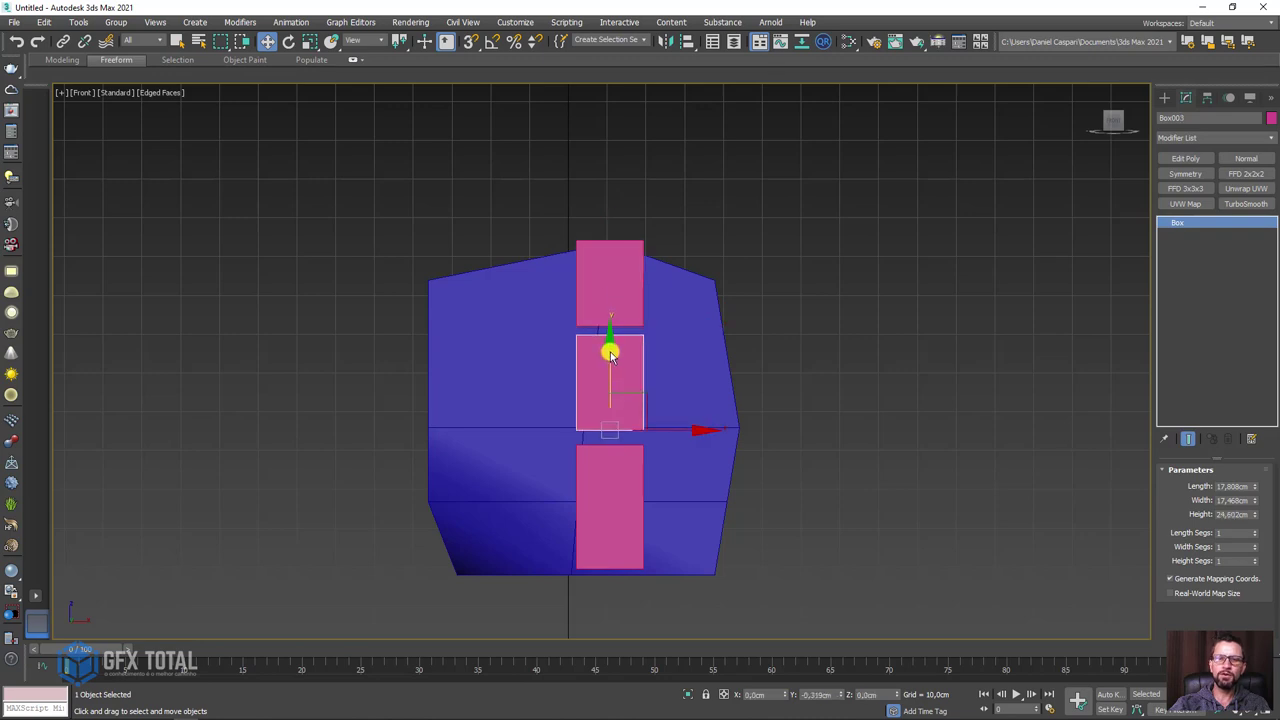
left_click(604, 488)
left_click(608, 291)
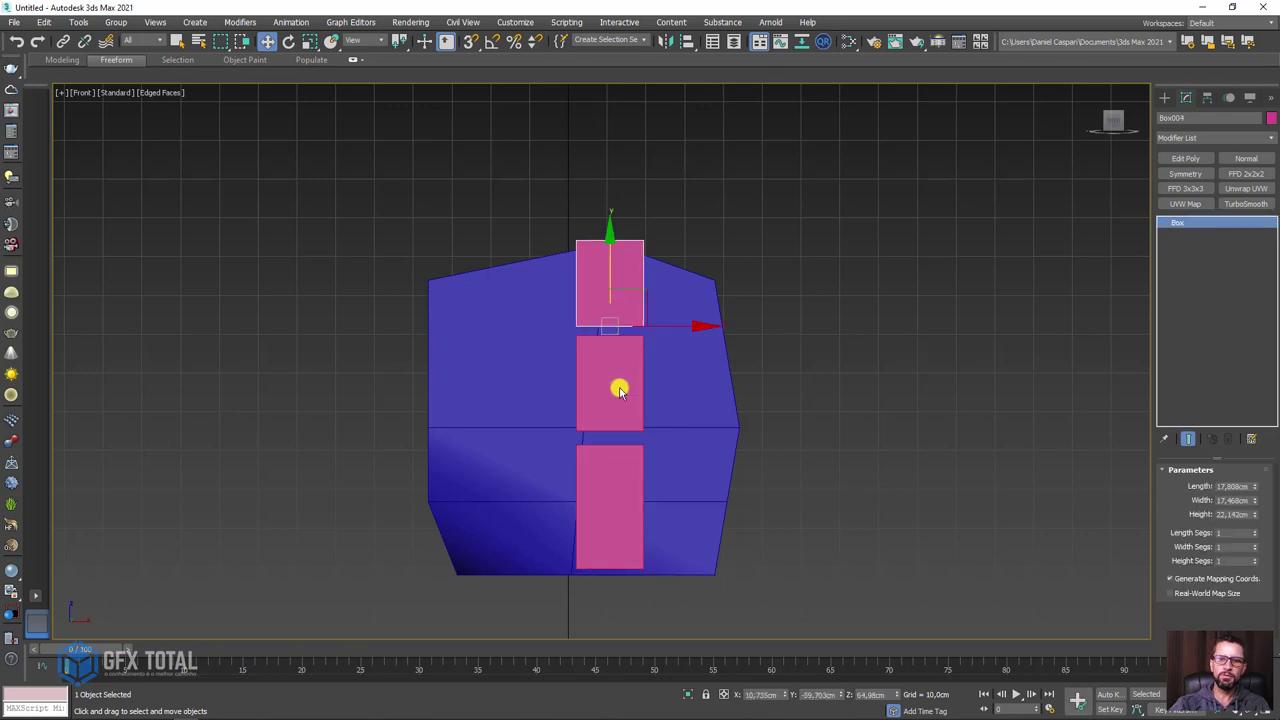
left_click(617, 386, "ctrl")
left_click(618, 520, "ctrl")
middle_click_drag(617, 357, 604, 468)
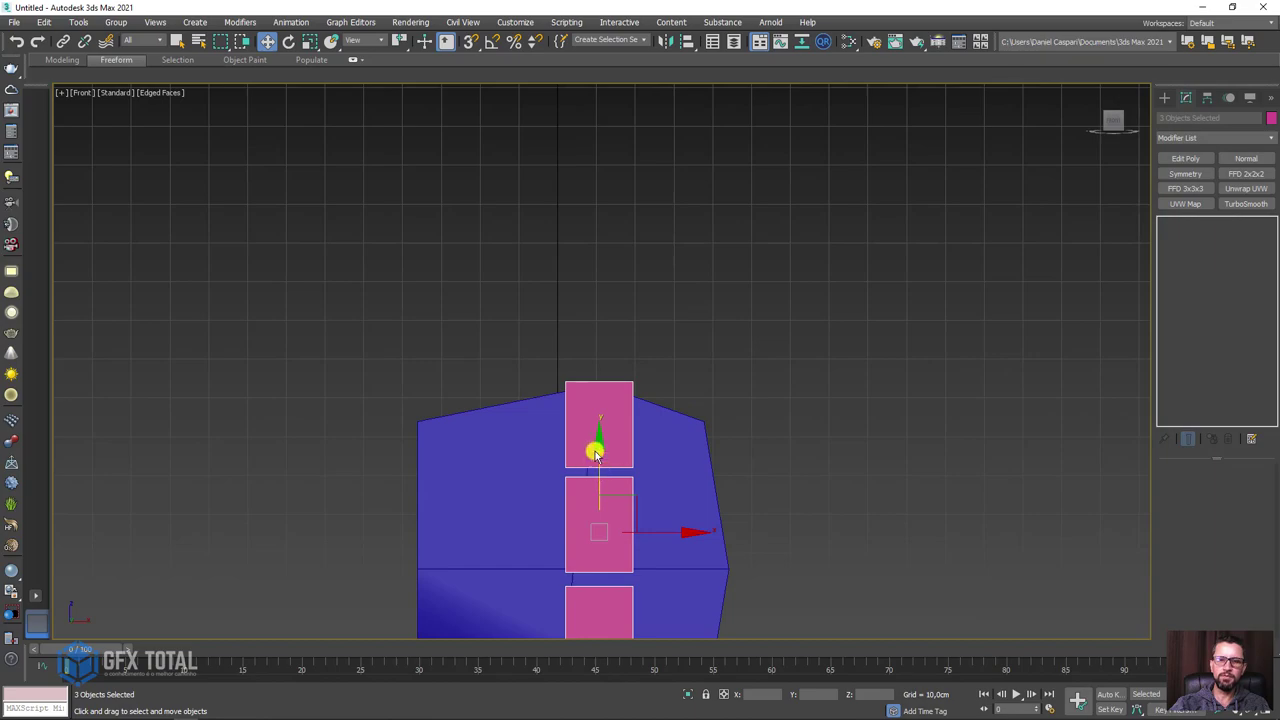
left_click_drag(595, 455, 591, 130)
mouse_move(654, 294)
middle_mouse_down("alt")
mouse_move(683, 323)
mouse_move(691, 283)
middle_mouse_up("alt")
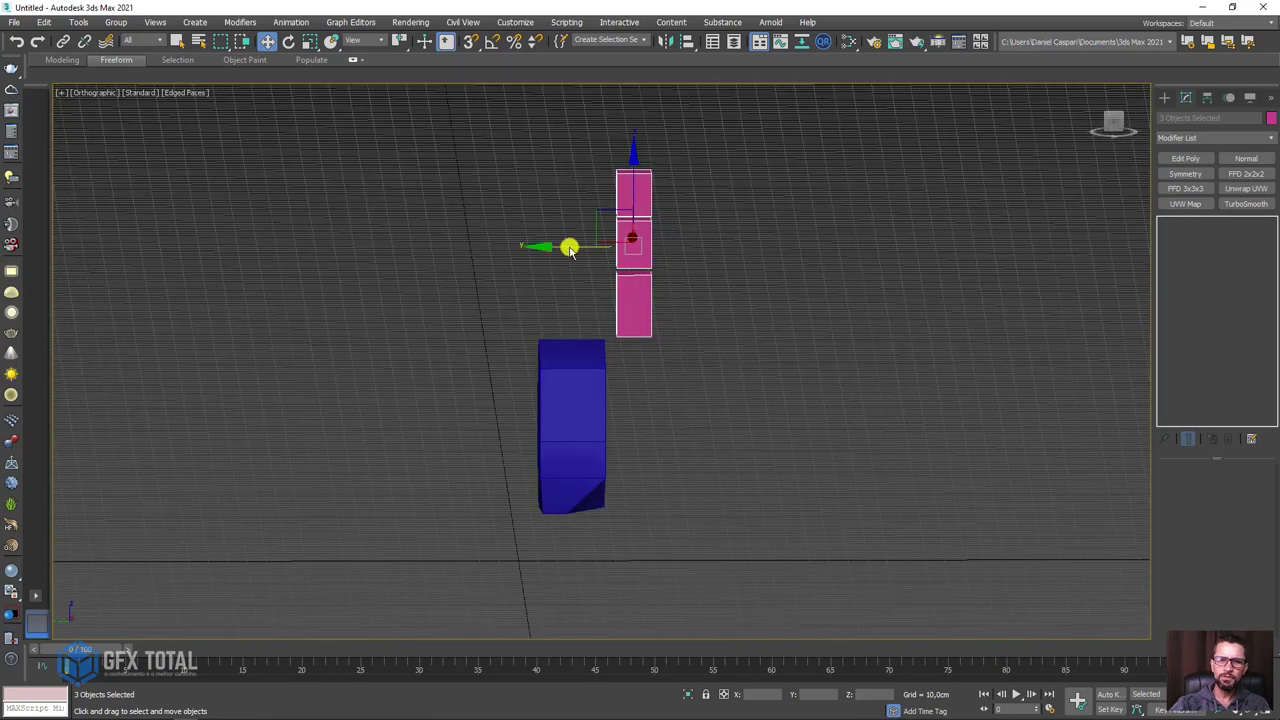
left_click_drag(569, 250, 506, 247)
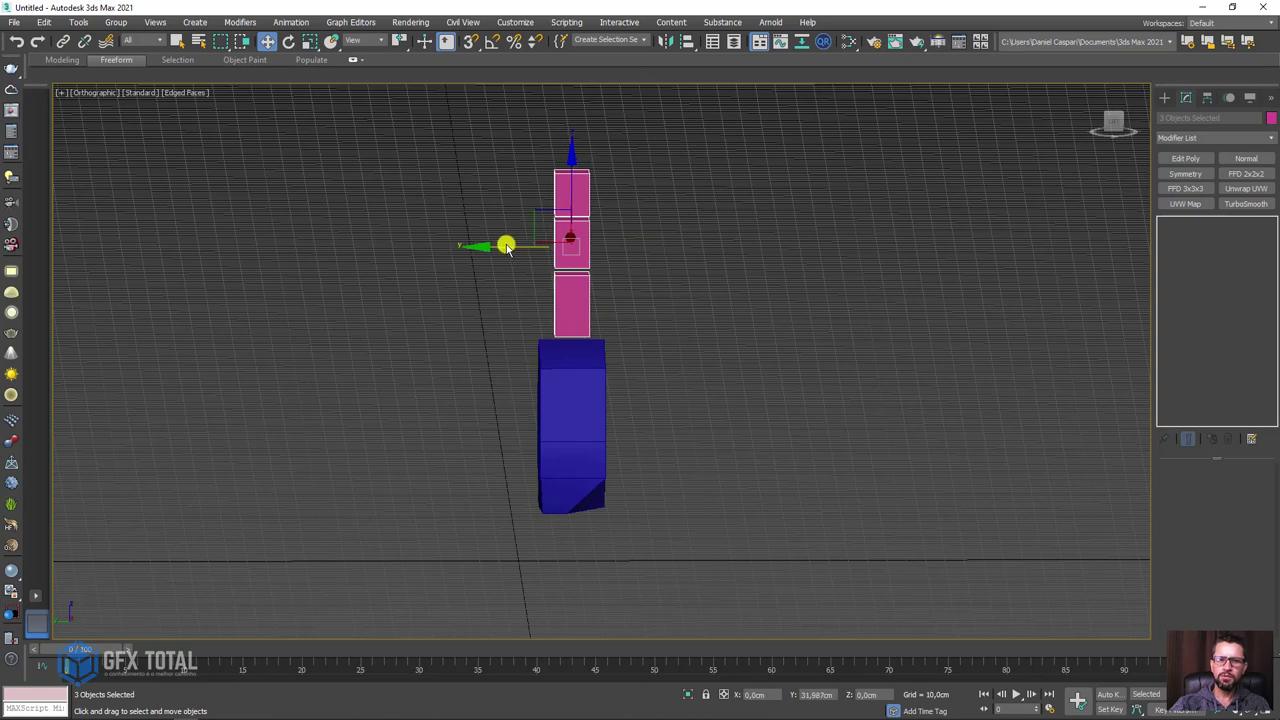
mouse_move(506, 247)
middle_mouse_down("alt")
mouse_move(651, 340)
mouse_move(584, 340)
middle_mouse_up("alt")
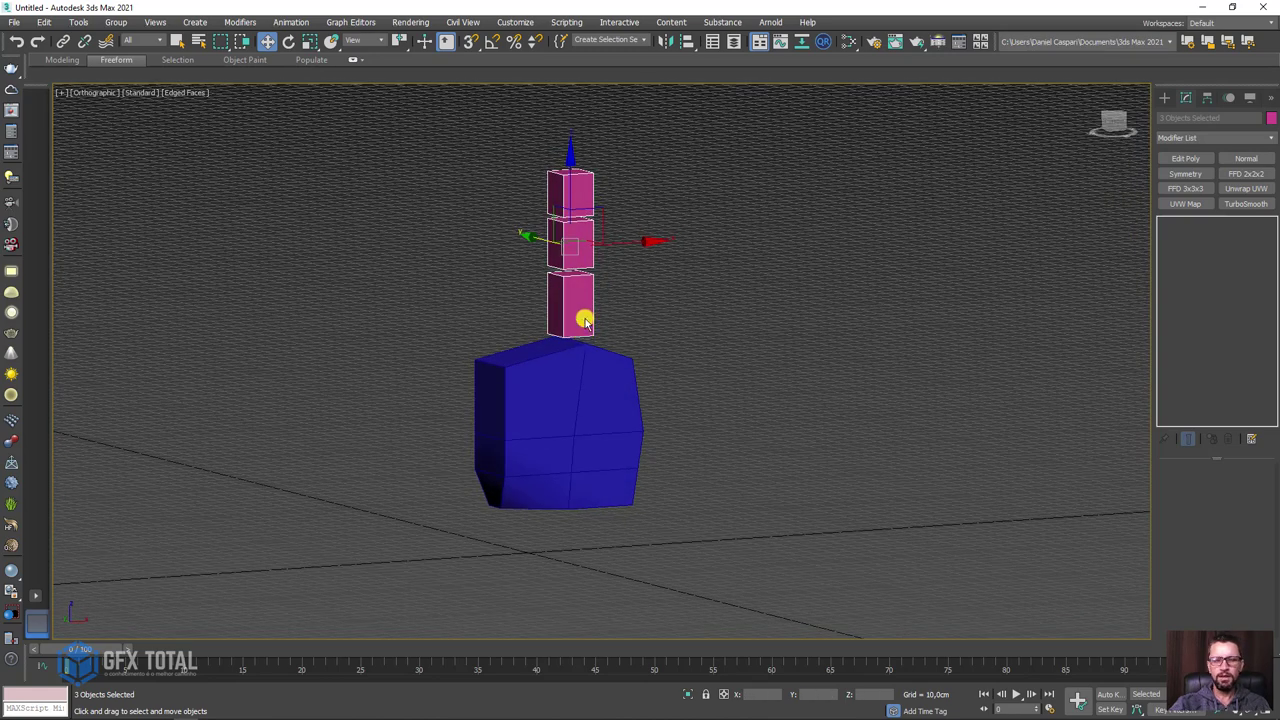
Step: Clone the three-box column to its left as a second finger, then bring back the reference photo
key("f")
middle_click_drag(614, 294, 634, 591)
scroll(651, 334, "up", 2)
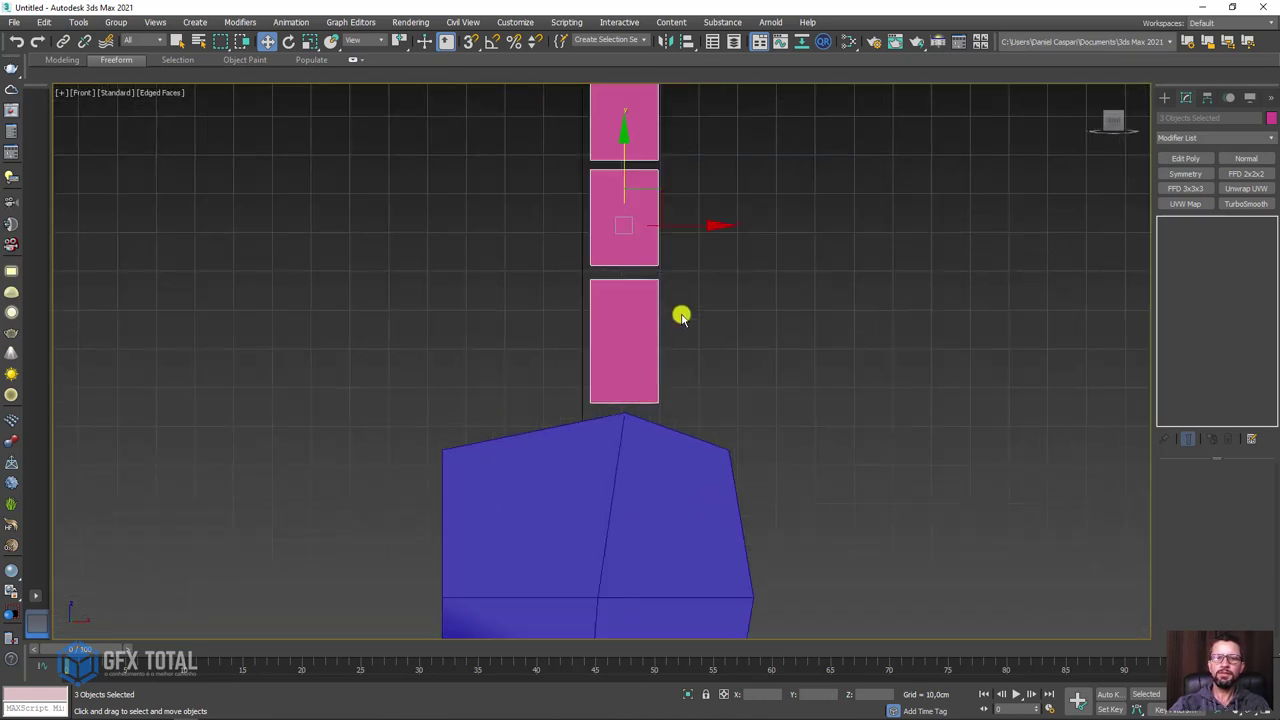
middle_click_drag(680, 316, 637, 360)
scroll(637, 360, "down", 2)
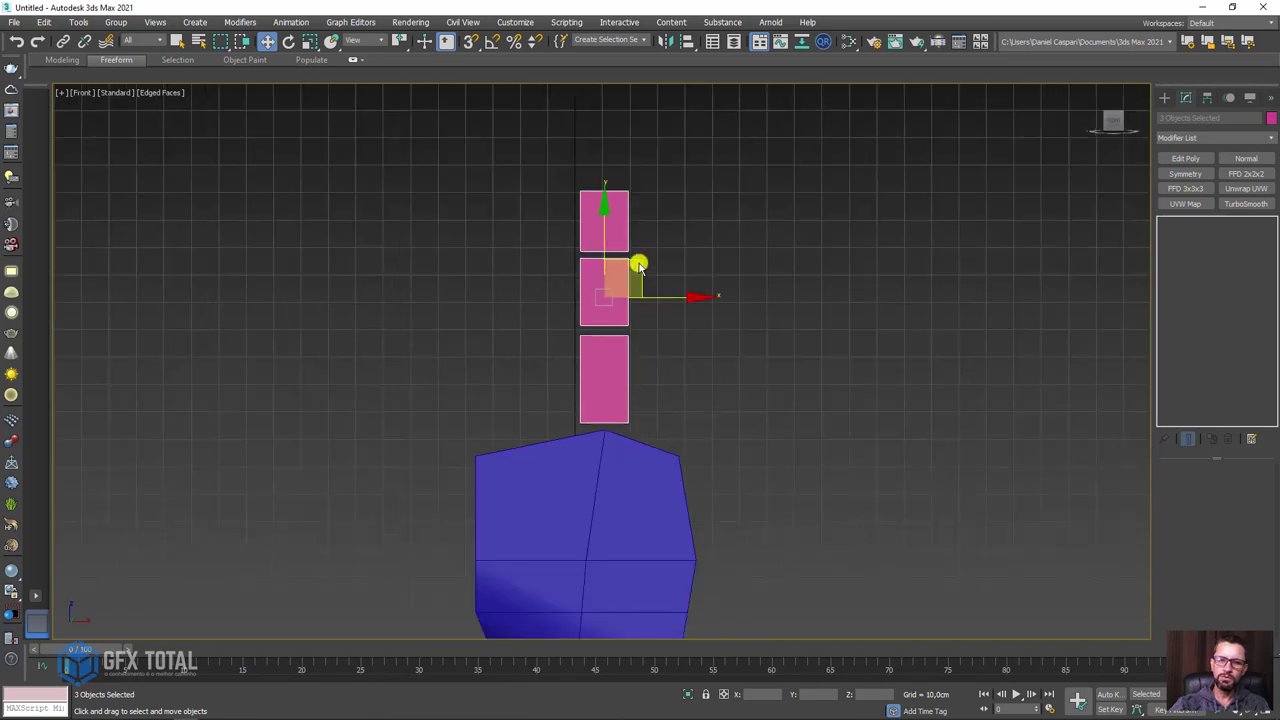
left_click_drag(640, 265, 588, 303, "shift")
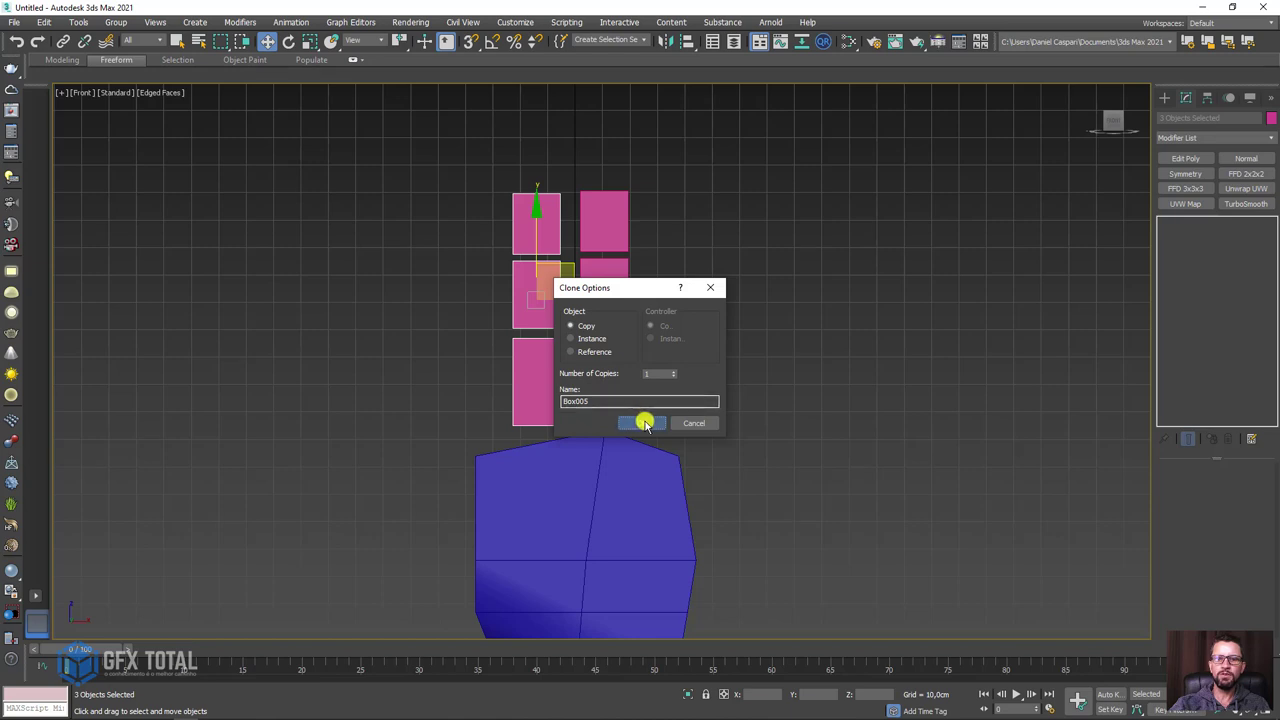
left_click(644, 420)
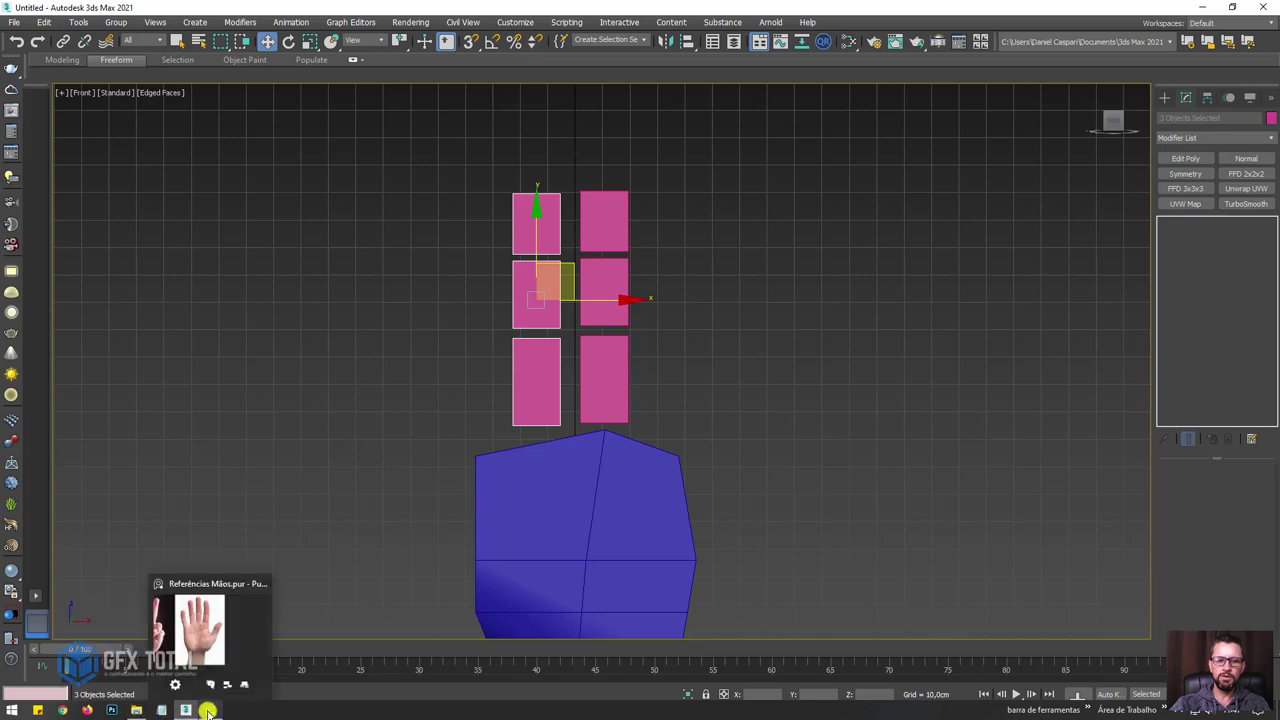
left_click(210, 711)
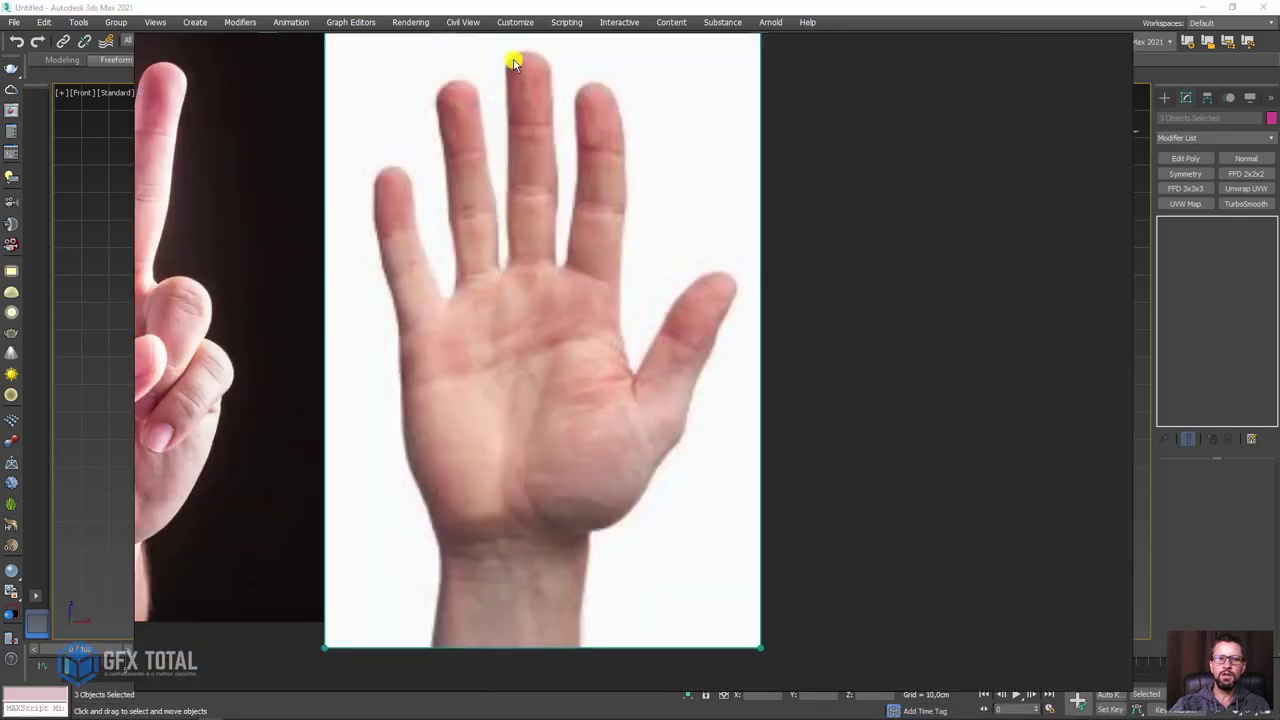
Step: Mark the middle finger's length against its neighbour on the photo, then clear the marks
left_click_drag(518, 264, 555, 258)
left_click_drag(528, 57, 528, 88)
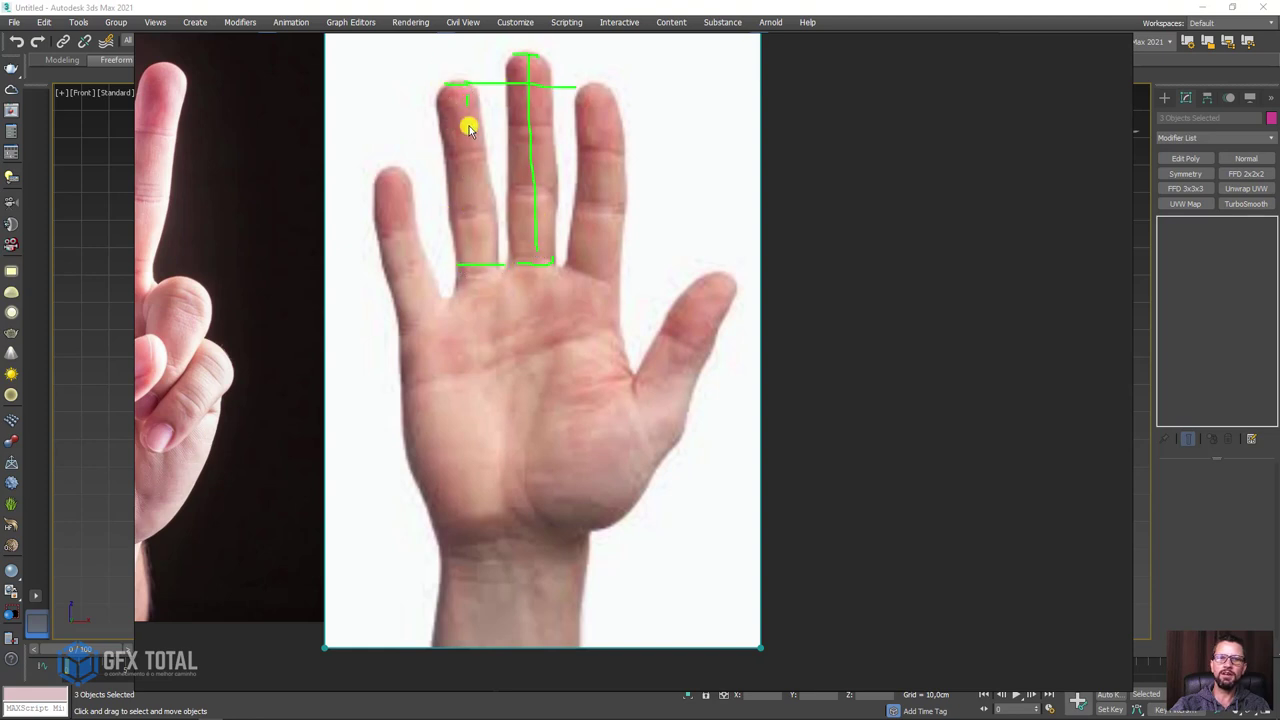
key("Escape")
key("Escape")
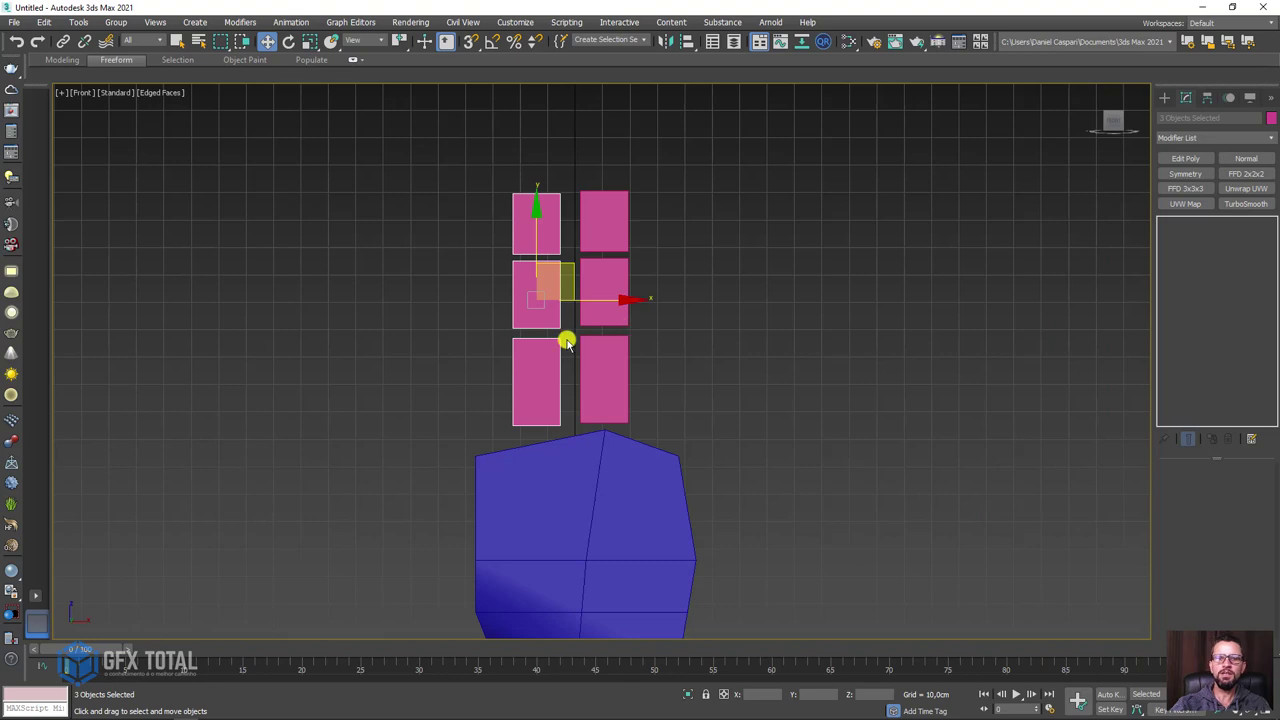
Step: Shorten and lower the left finger column, trying a 10° tilt and then undoing it
middle_click_drag(566, 342, 620, 286)
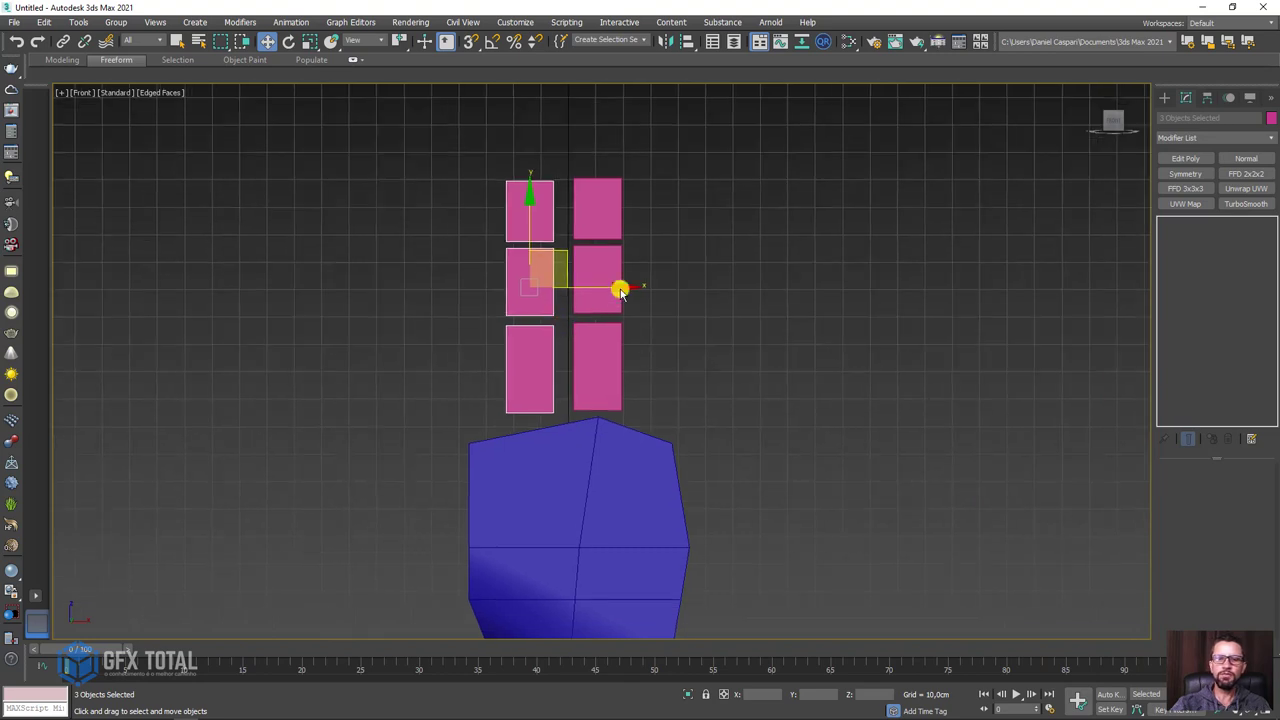
left_click(309, 44)
left_click_drag(533, 186, 526, 190)
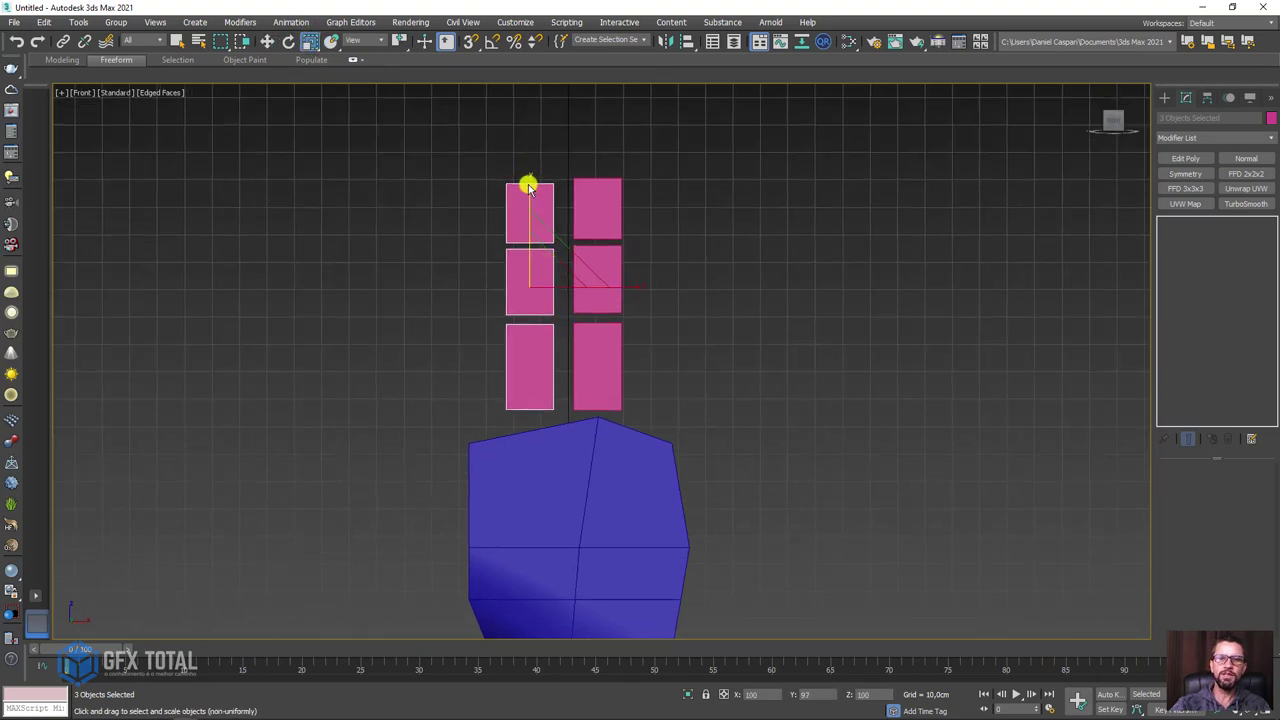
key("w")
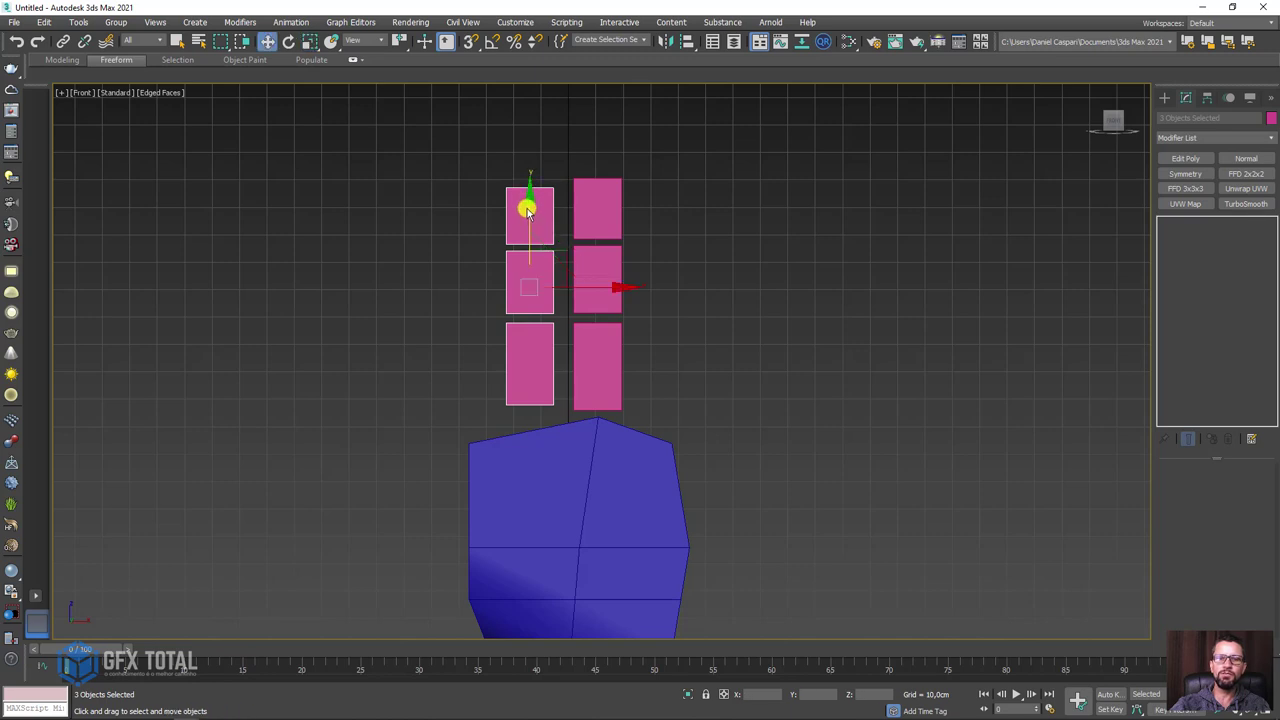
left_click_drag(527, 218, 527, 228)
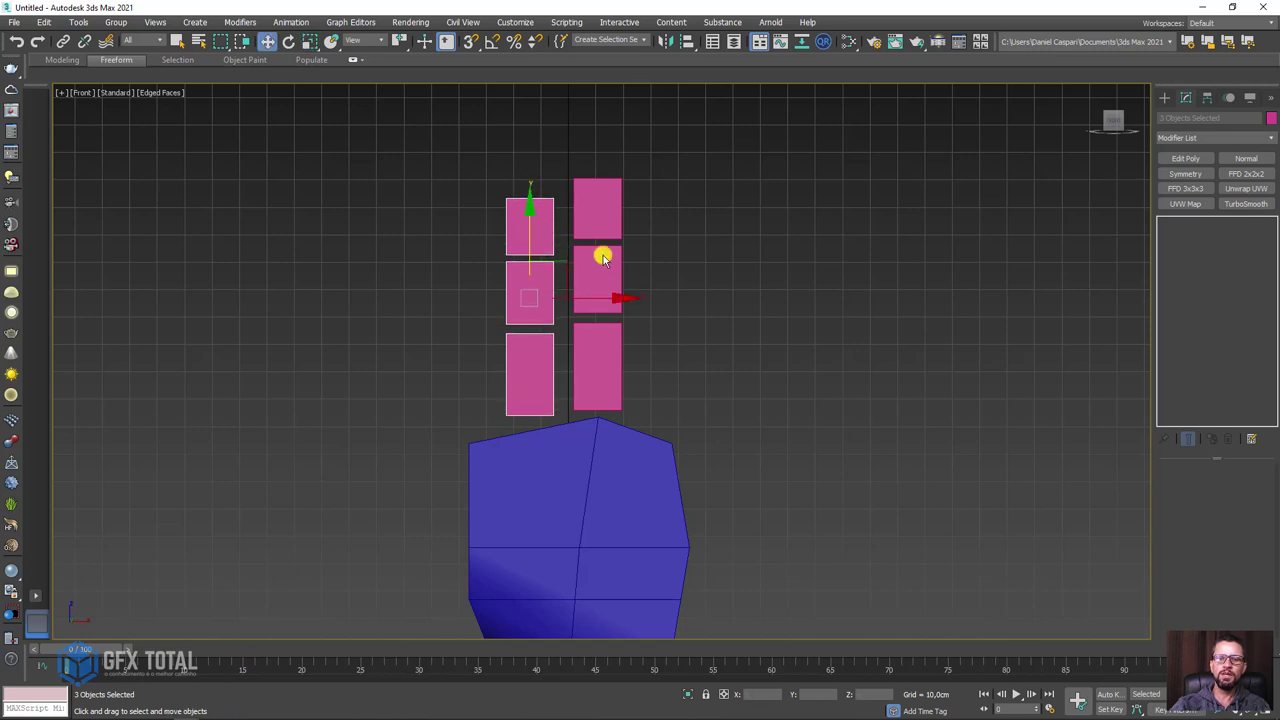
key("e")
left_click_drag(606, 268, 543, 267)
key("w")
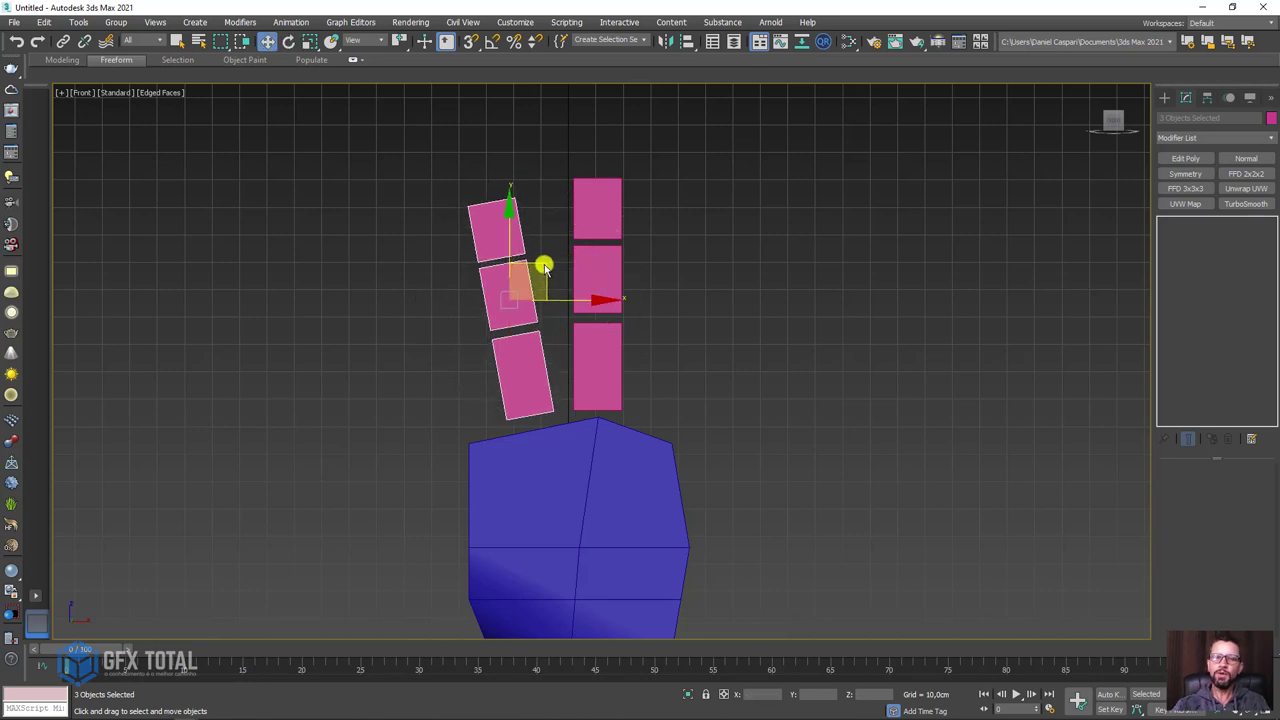
key("ctrl+z")
key("ctrl+z")
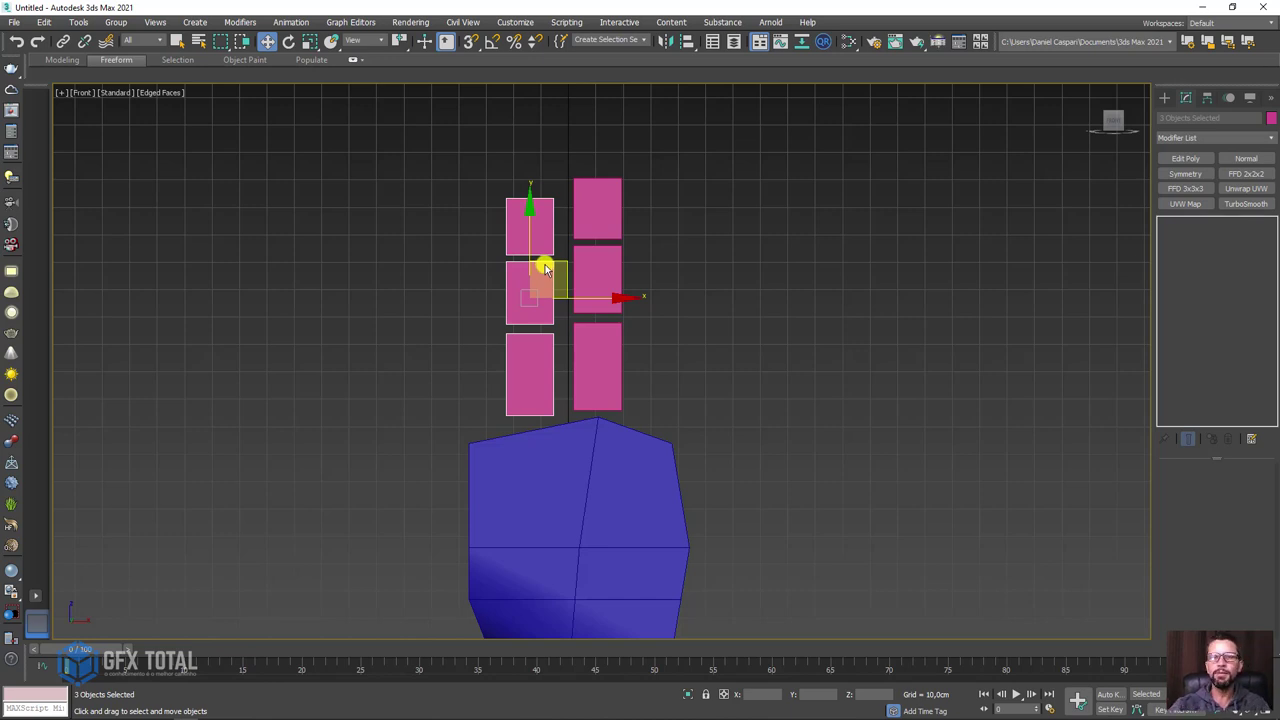
Step: Tilt the left column about 7.5° and start a copy of it to the left
key("e")
left_click_drag(603, 262, 560, 263)
key("w")
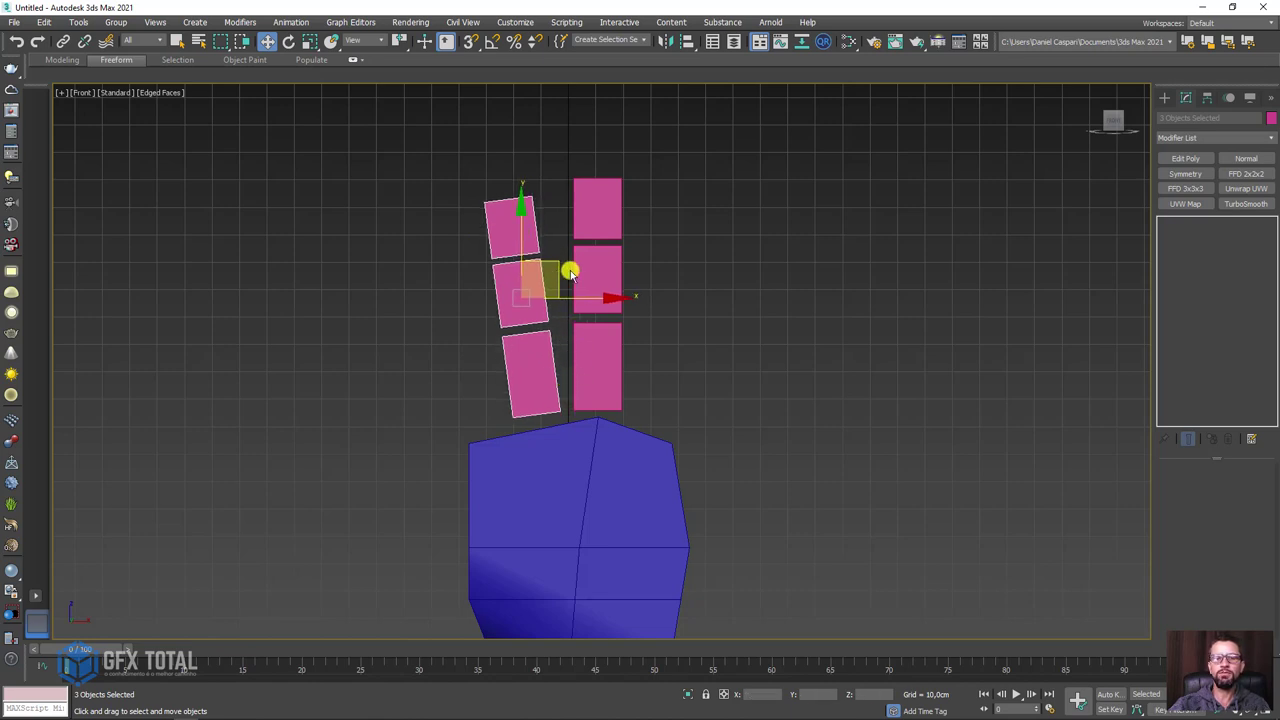
left_click_drag(555, 266, 490, 277, "shift")
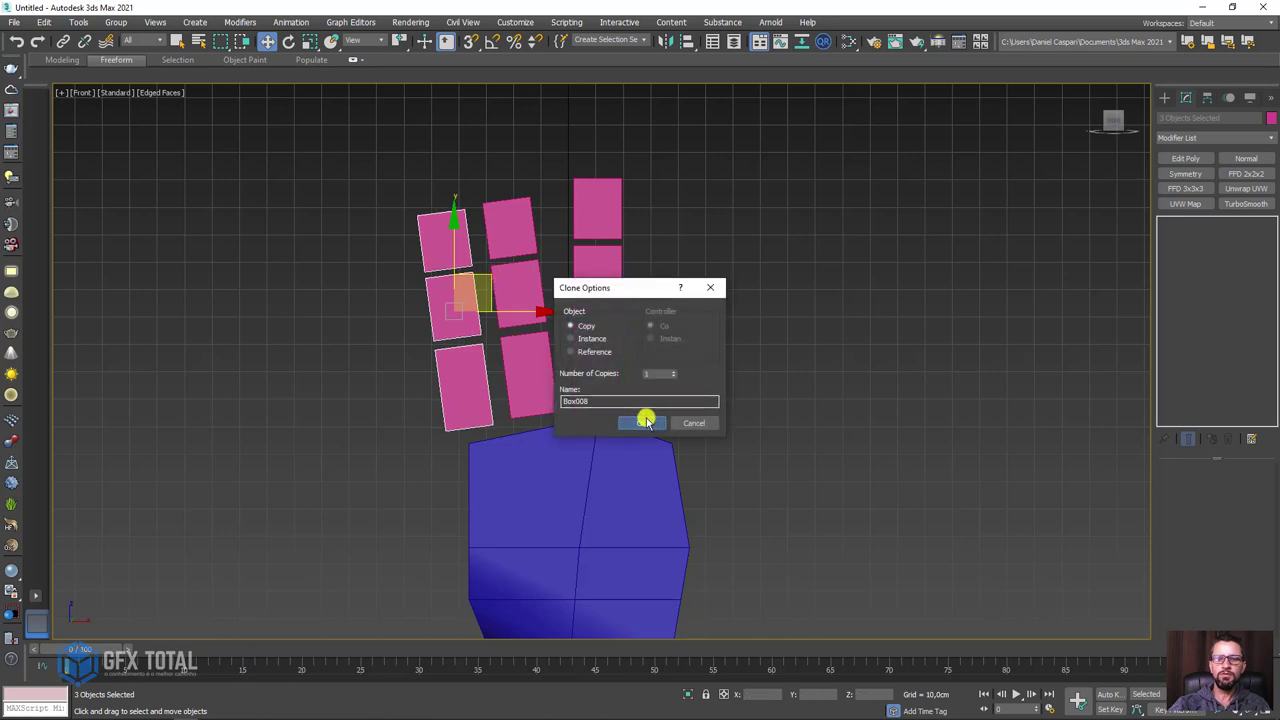
Step: Confirm the copy, then delete the unwanted copied column
left_click(646, 423)
key("e")
key("r")
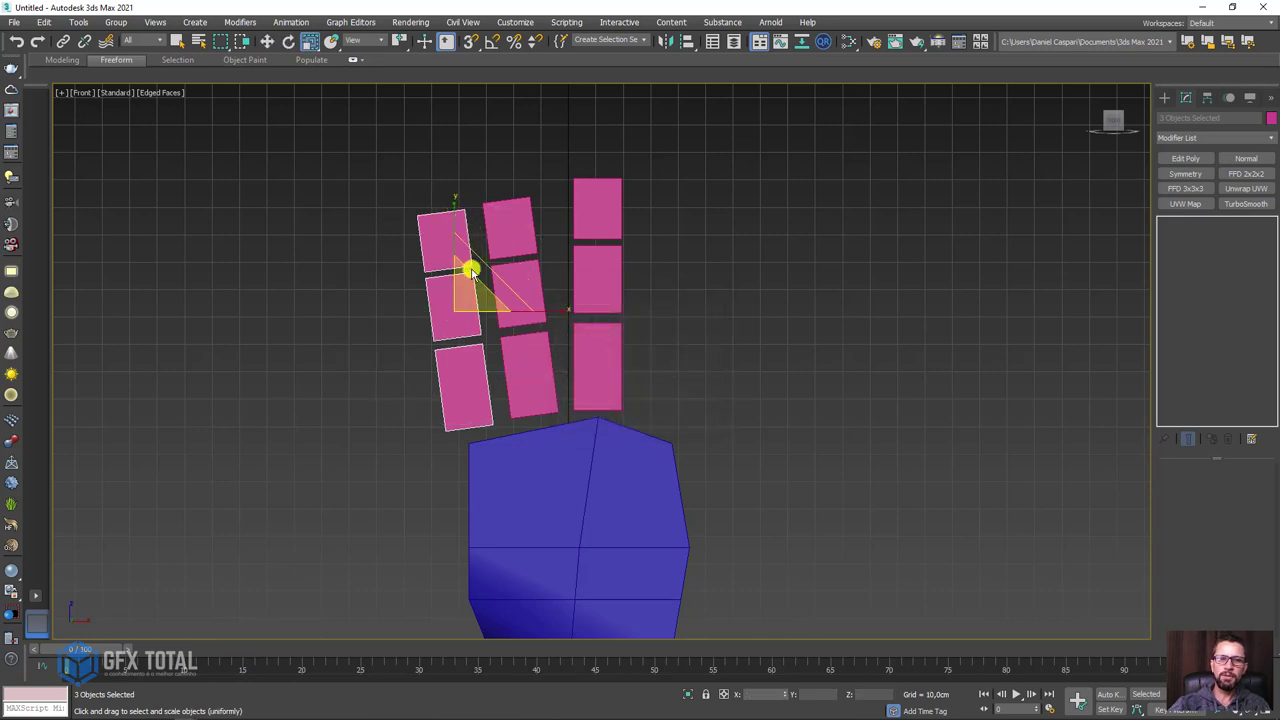
key("Delete")
Step: Copy the right column to the far left, shorten it and move it toward the palm
left_click_drag(664, 160, 582, 378)
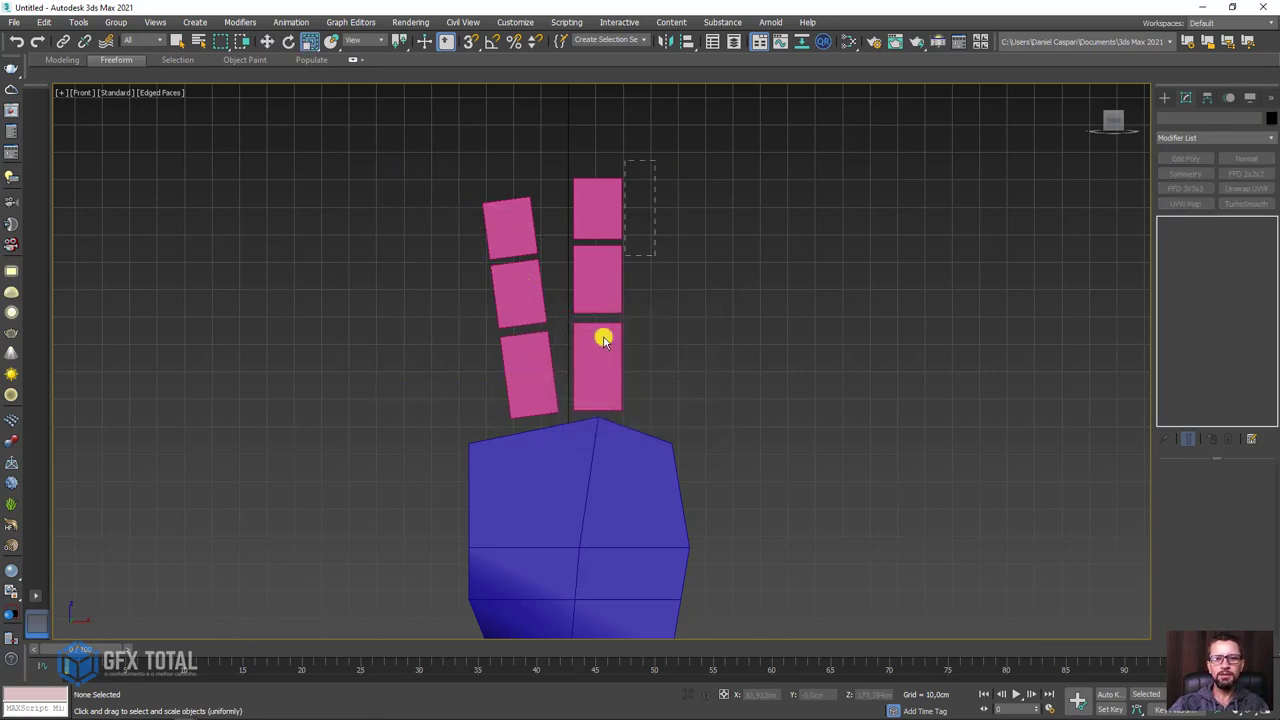
key("w")
left_click_drag(674, 287, 494, 288, "shift")
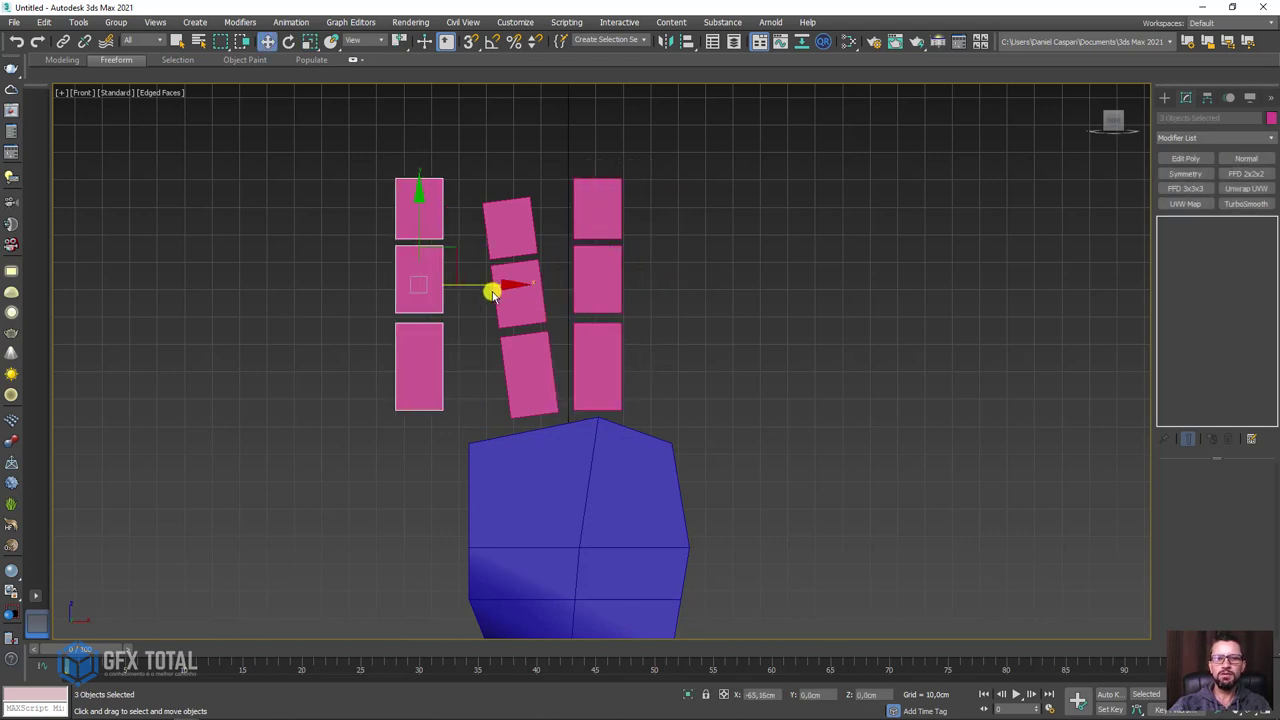
left_click(643, 420)
key("e")
key("r")
left_click_drag(417, 174, 414, 197)
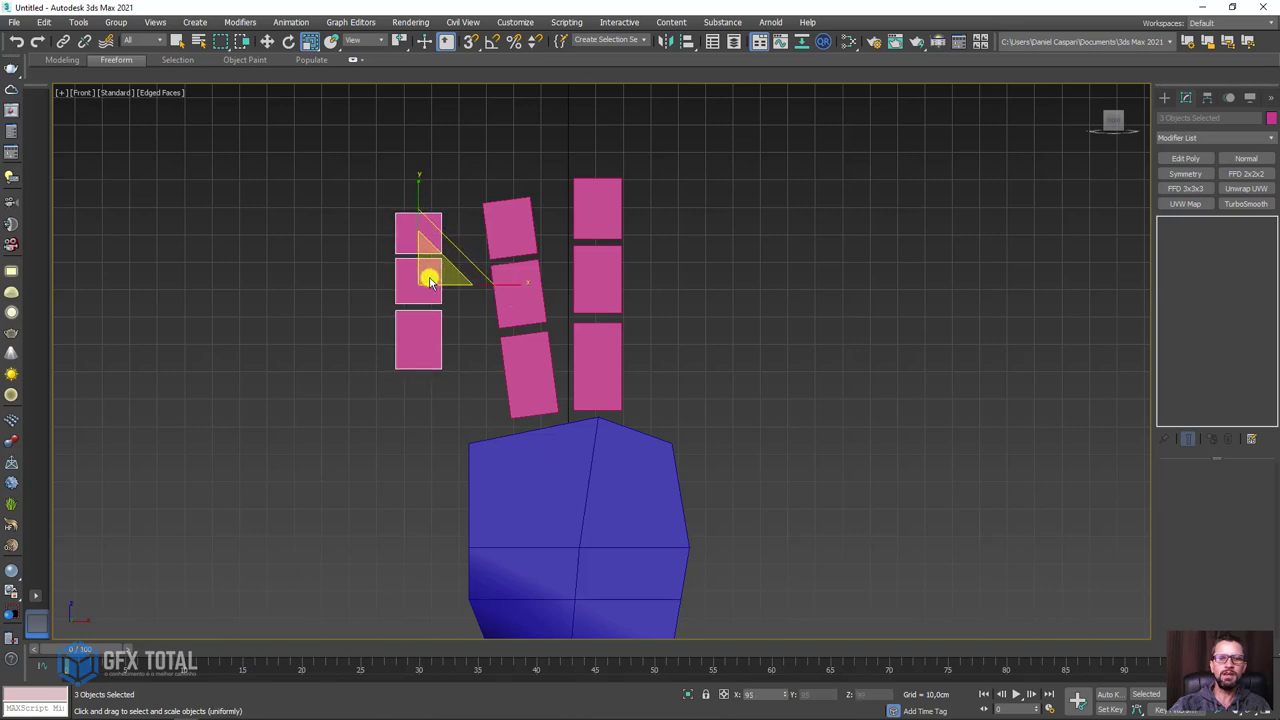
key("w")
mouse_move(451, 251)
left_mouse_down()
mouse_move(489, 308)
mouse_move(508, 289)
mouse_move(435, 328)
left_mouse_up()
Step: Stretch the new column taller and tilt it outward, then switch to the PureRef reference
key("e")
key("w")
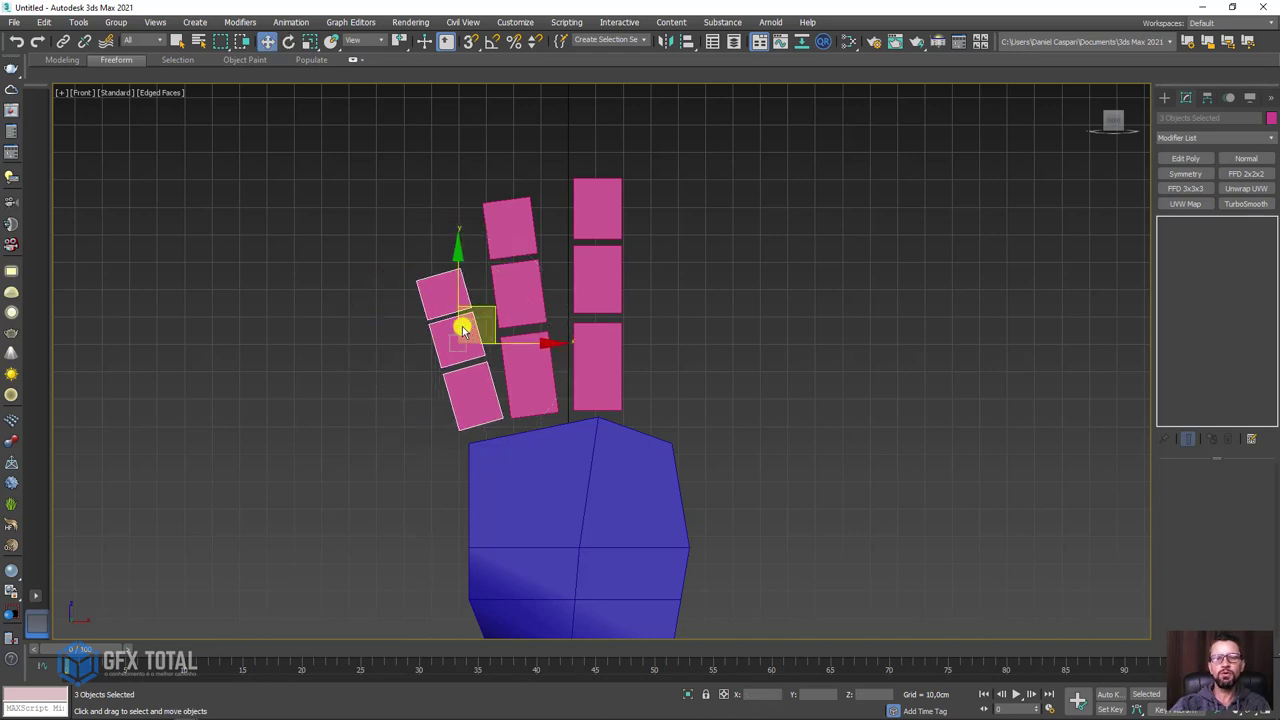
key("ctrl+z")
key("ctrl+z")
key("e")
key("r")
left_click_drag(455, 242, 469, 234)
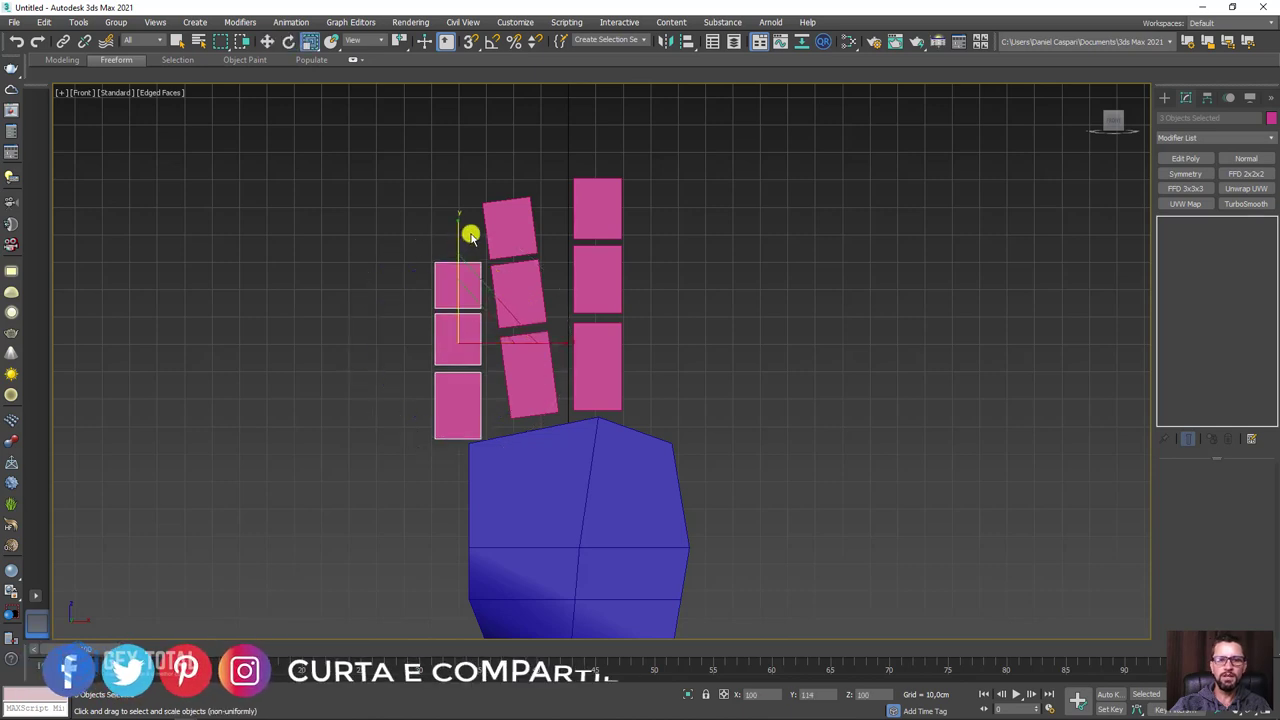
key("e")
left_click_drag(531, 305, 478, 296)
key("w")
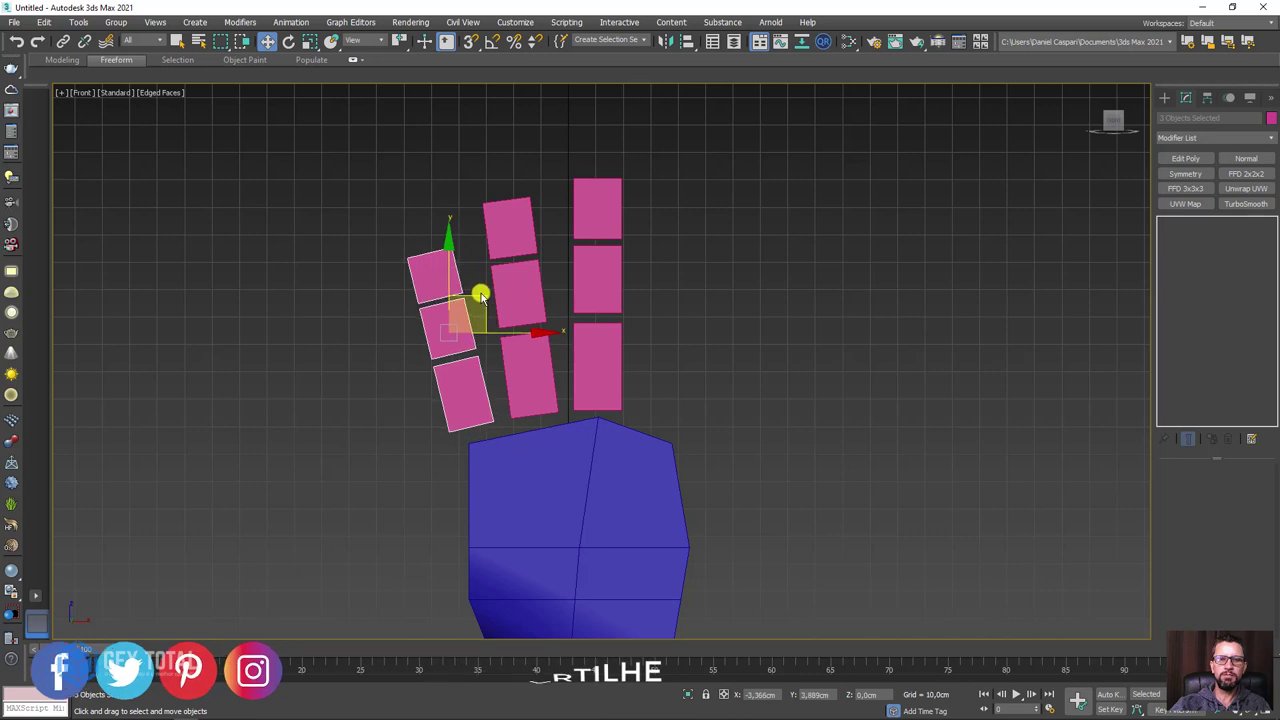
key("alt+Tab")
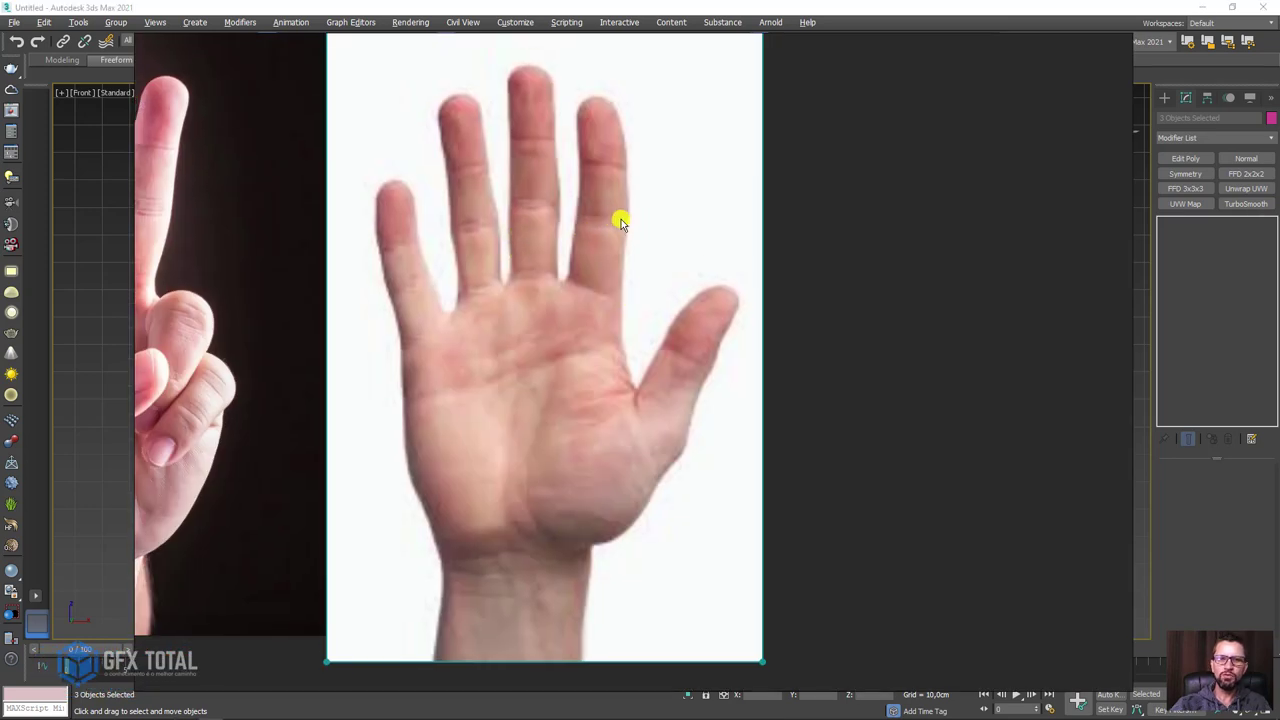
Step: Trace the upper and lower knuckle lines across the fingers, then erase them and return to 3ds Max
left_click_drag(621, 219, 556, 211)
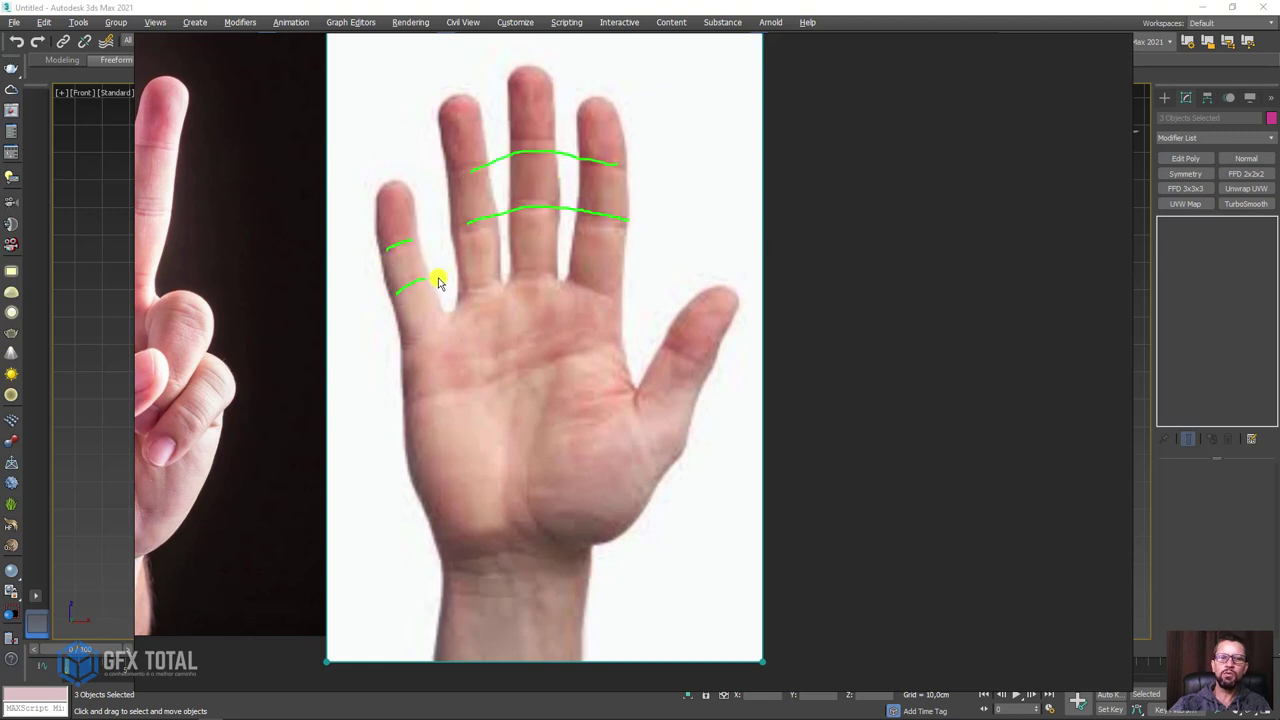
left_click_drag(520, 248, 637, 242)
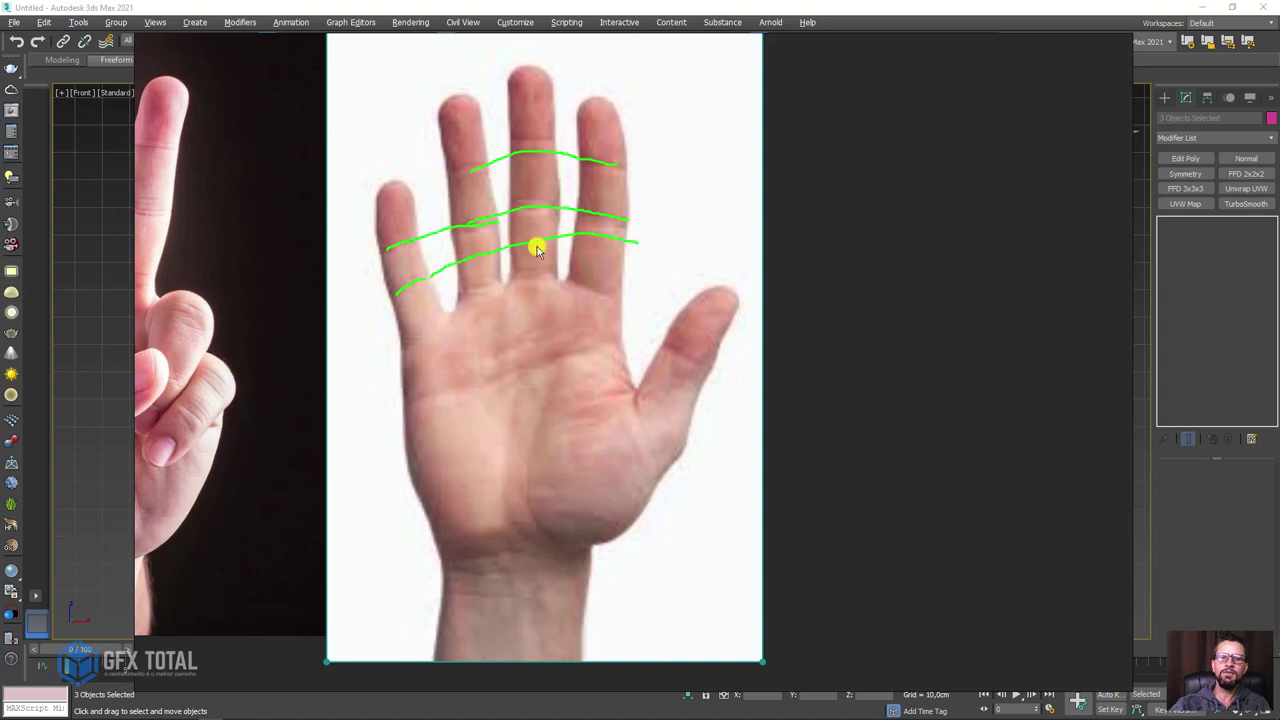
key("Escape")
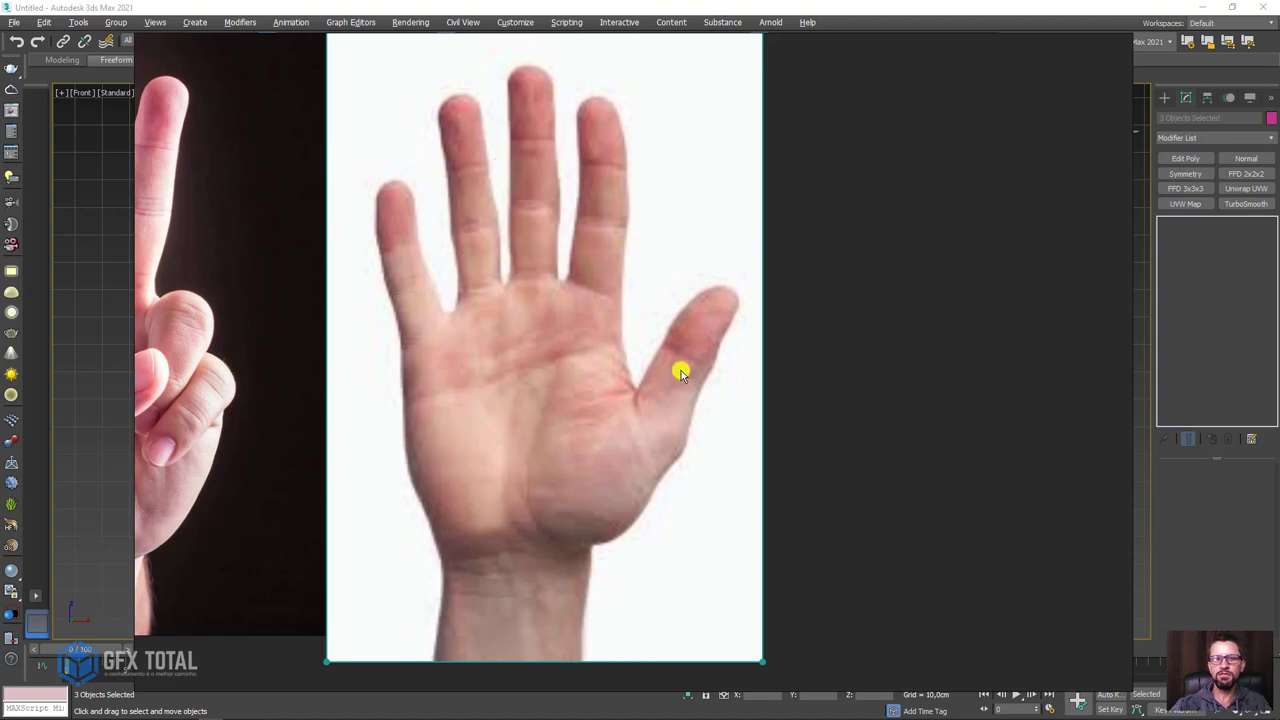
key("alt+Tab")
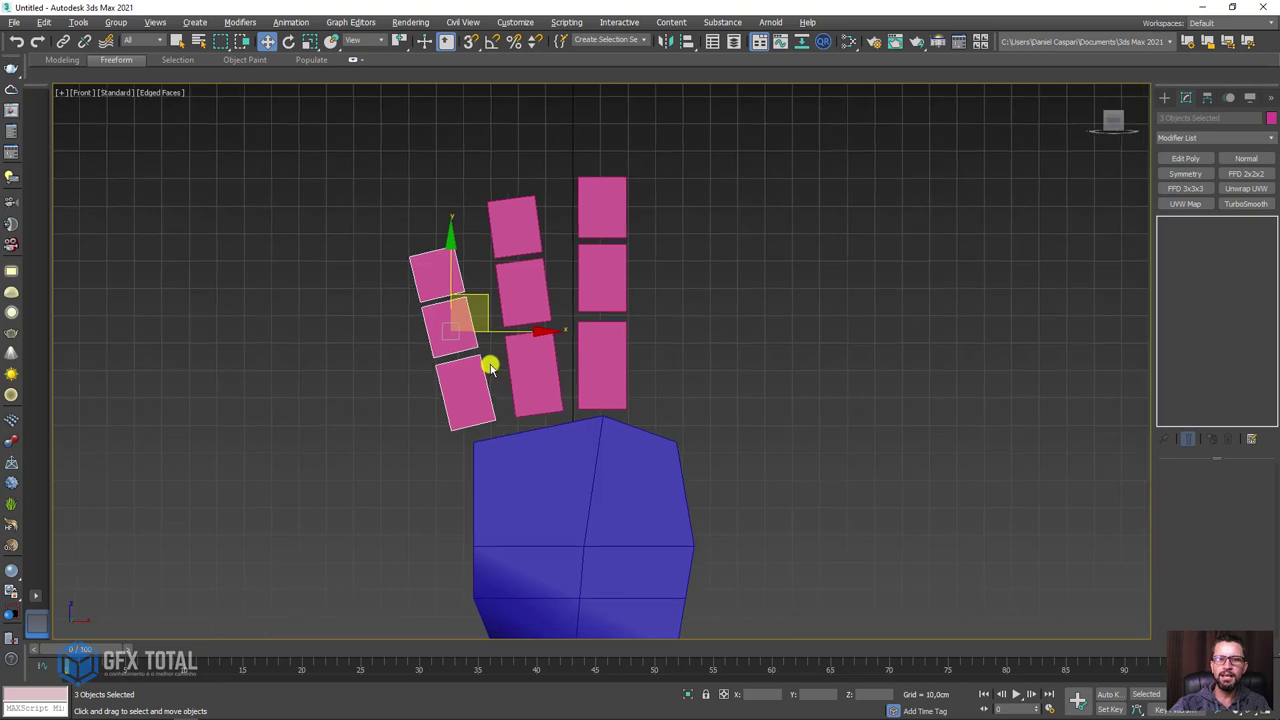
Step: Respace the leftmost finger: shorten its lowest box, lower the upper boxes, middle box to 28.292 cm
scroll(490, 367, "up", 3)
left_click_drag(471, 289, 479, 295)
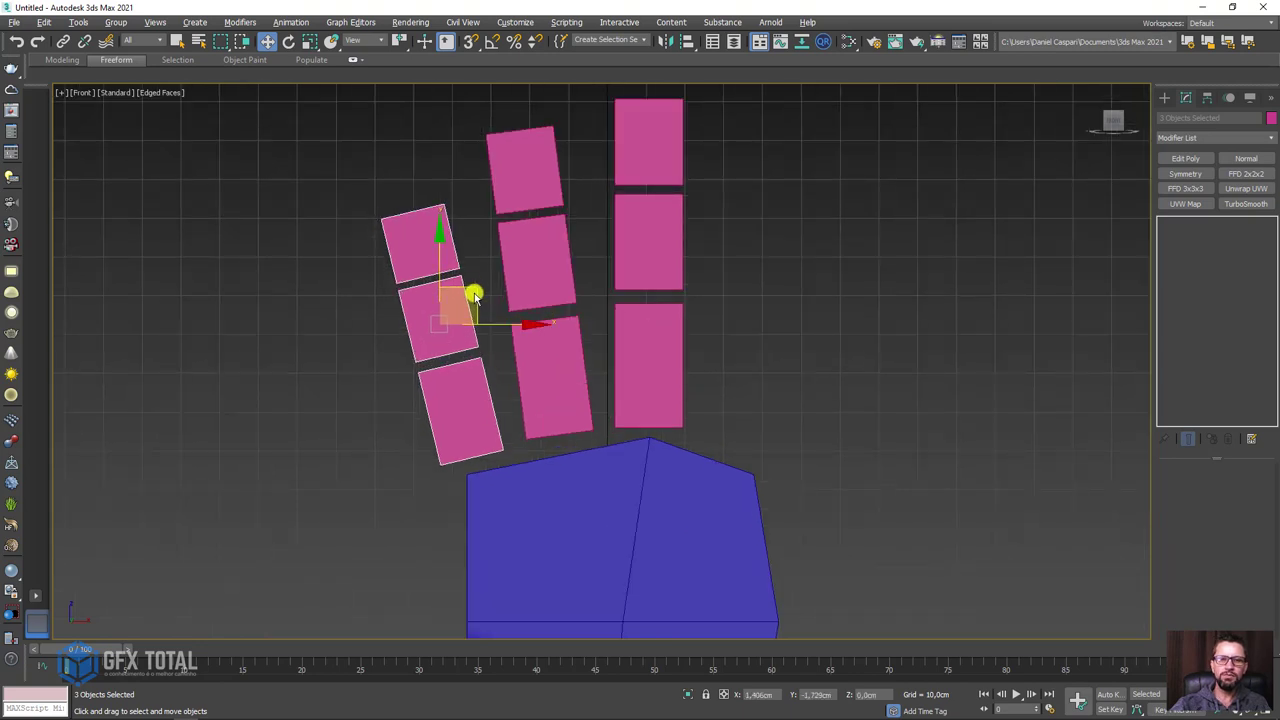
left_click(465, 404)
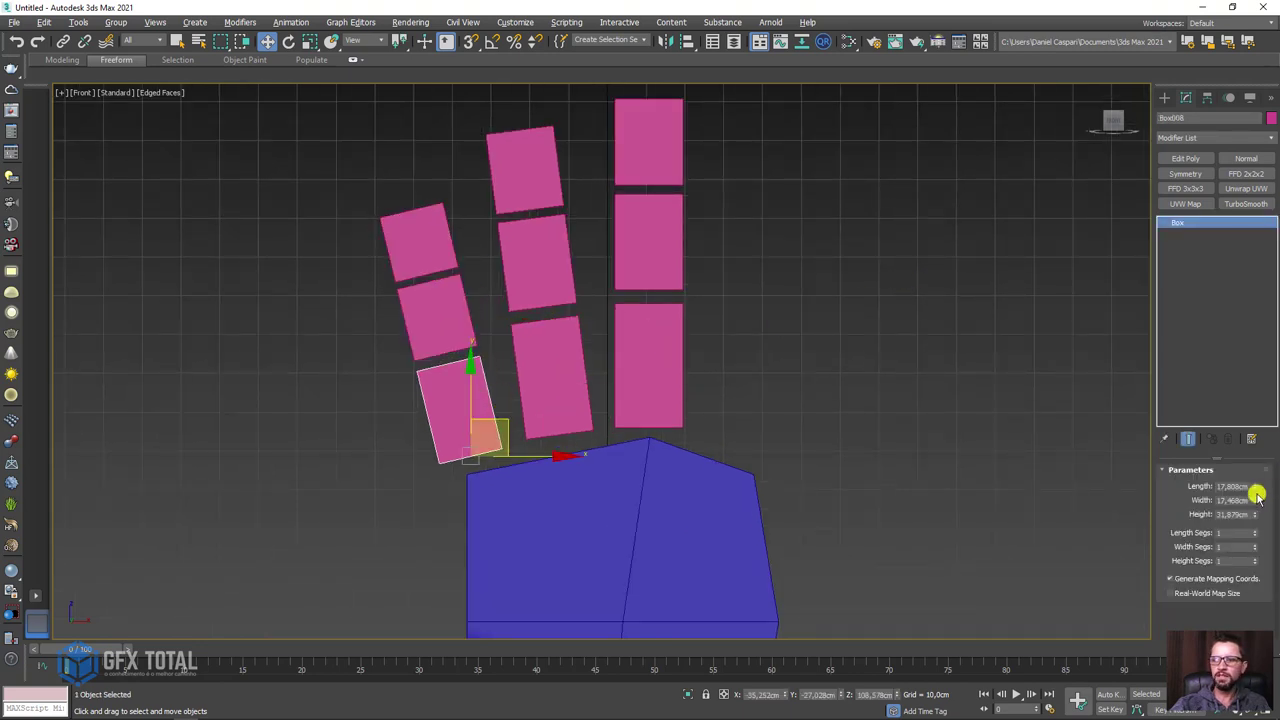
left_click_drag(1255, 513, 1250, 528)
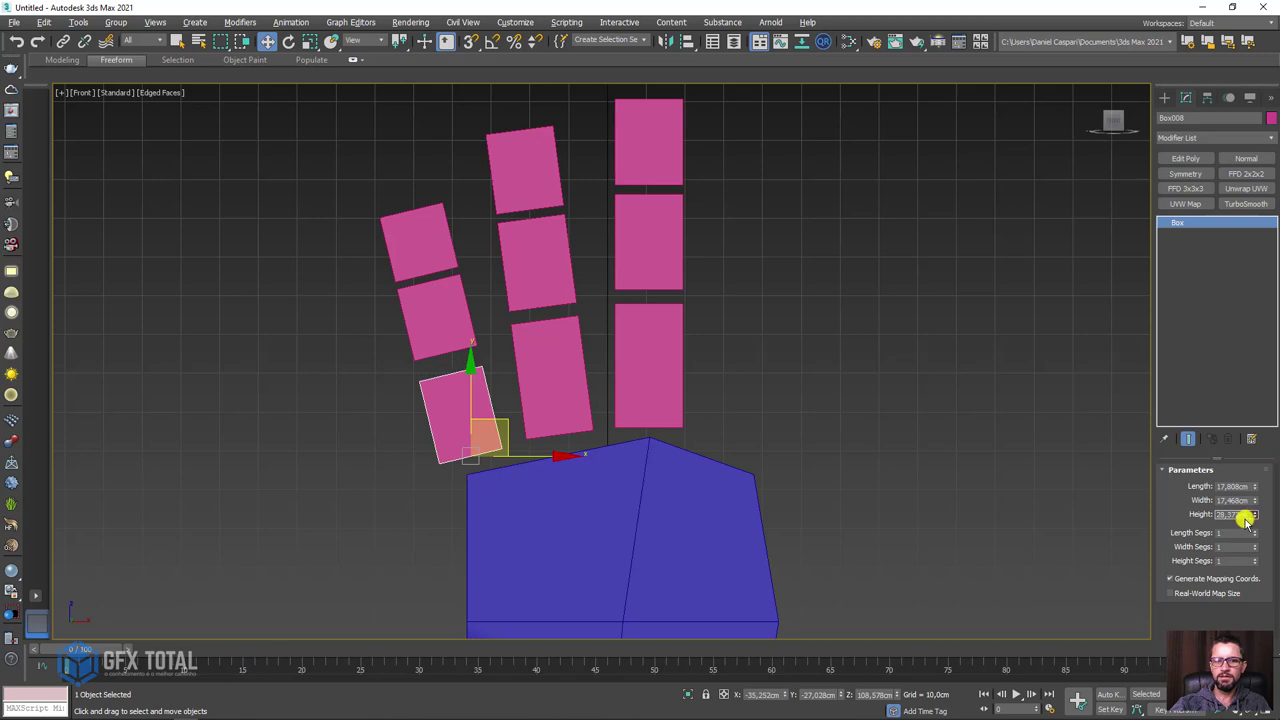
left_click(440, 331)
left_click(406, 255, "ctrl")
mouse_move(410, 242)
left_mouse_down()
mouse_move(413, 255)
mouse_move(451, 229)
left_mouse_up()
left_click(413, 255)
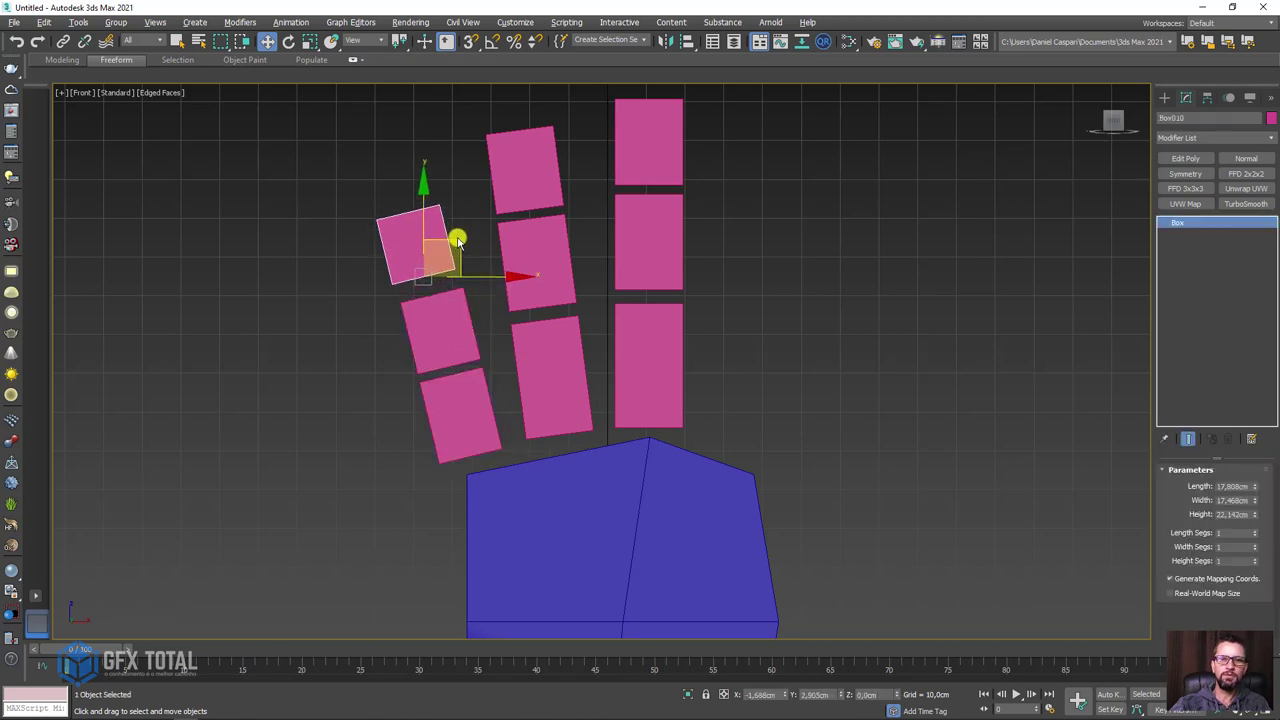
left_click(452, 323)
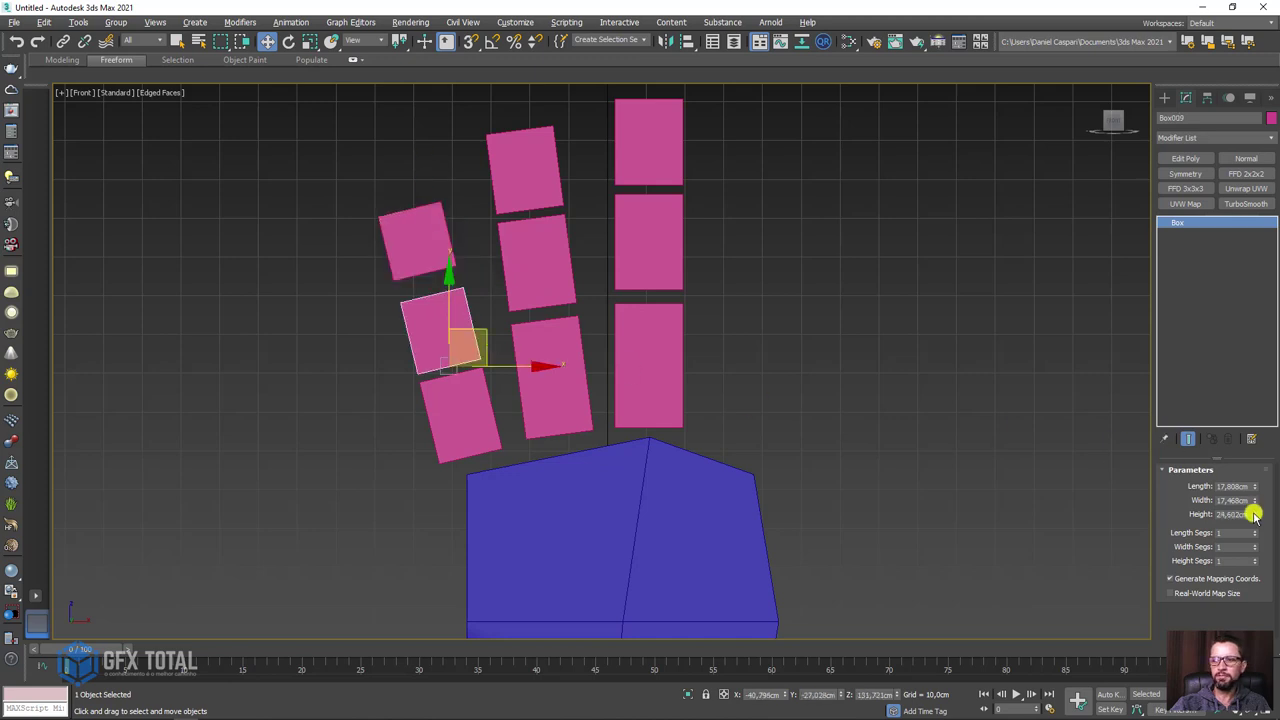
left_click_drag(1254, 514, 1254, 500)
Step: Shift-copy the rightmost finger column to sit just right of it
scroll(780, 345, "down", 5)
middle_click_drag(791, 343, 618, 319)
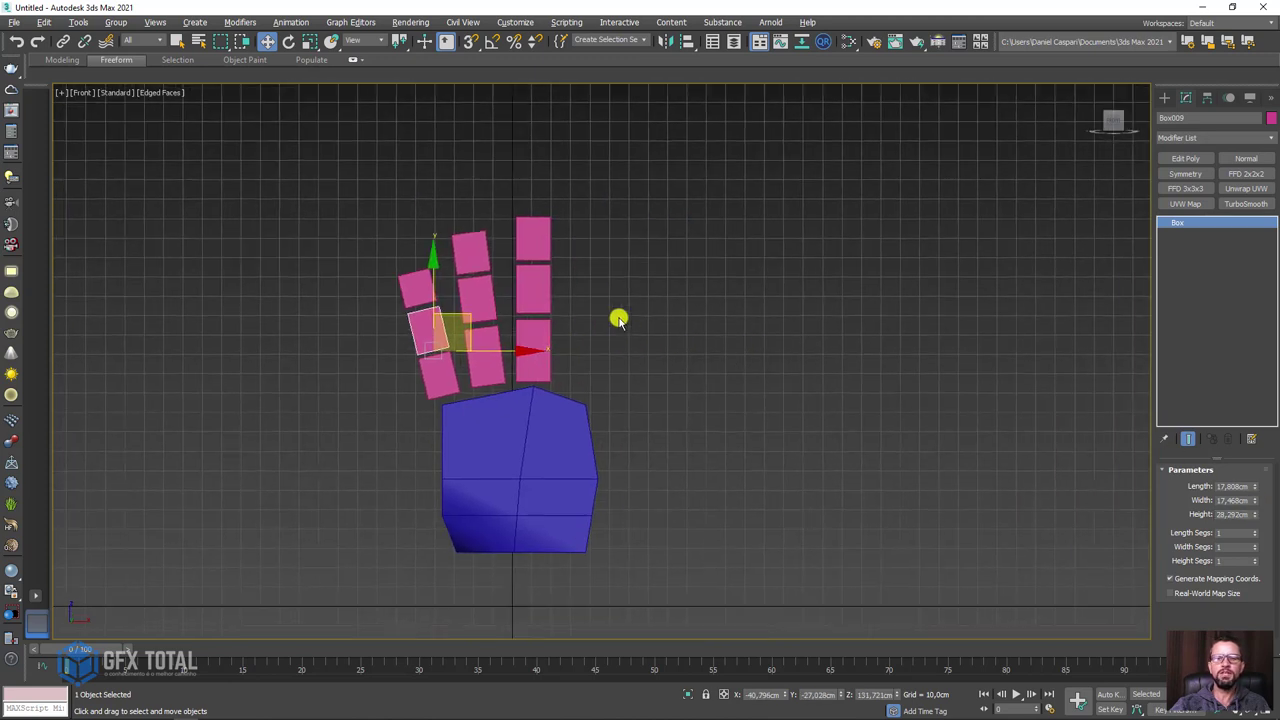
scroll(626, 286, "up", 2)
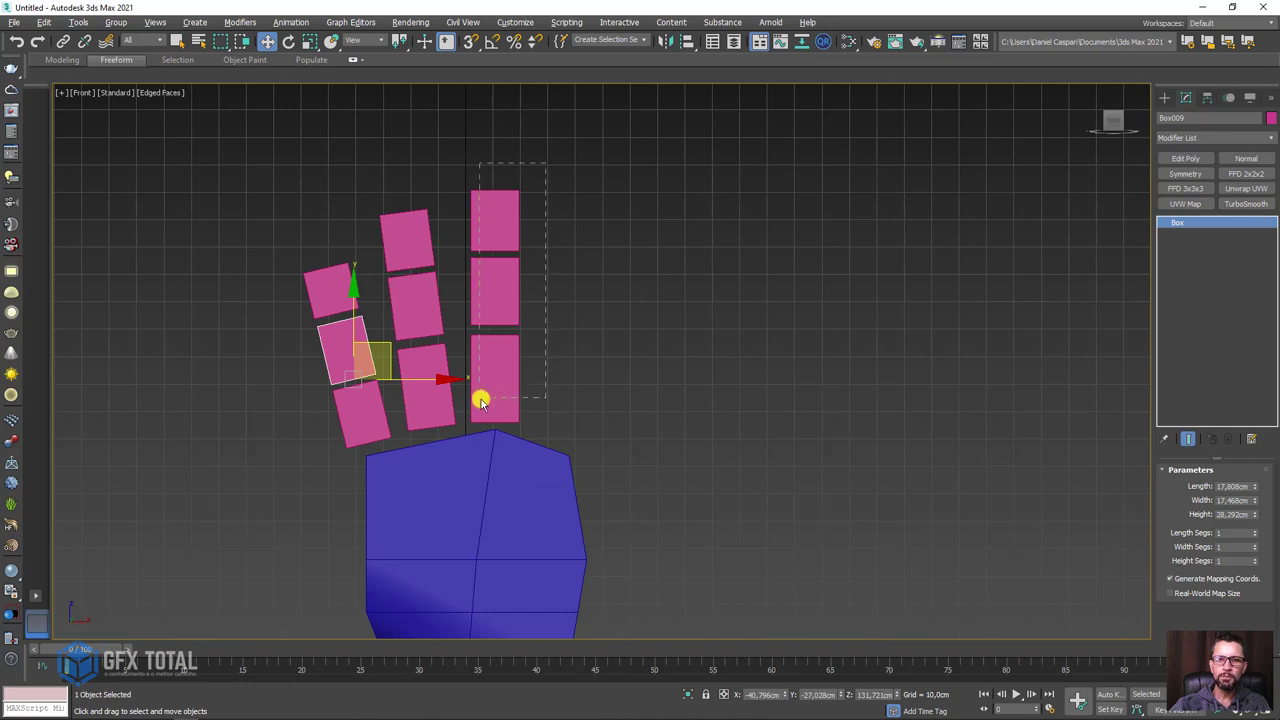
left_click_drag(481, 400, 483, 400)
left_click_drag(540, 266, 616, 268, "shift")
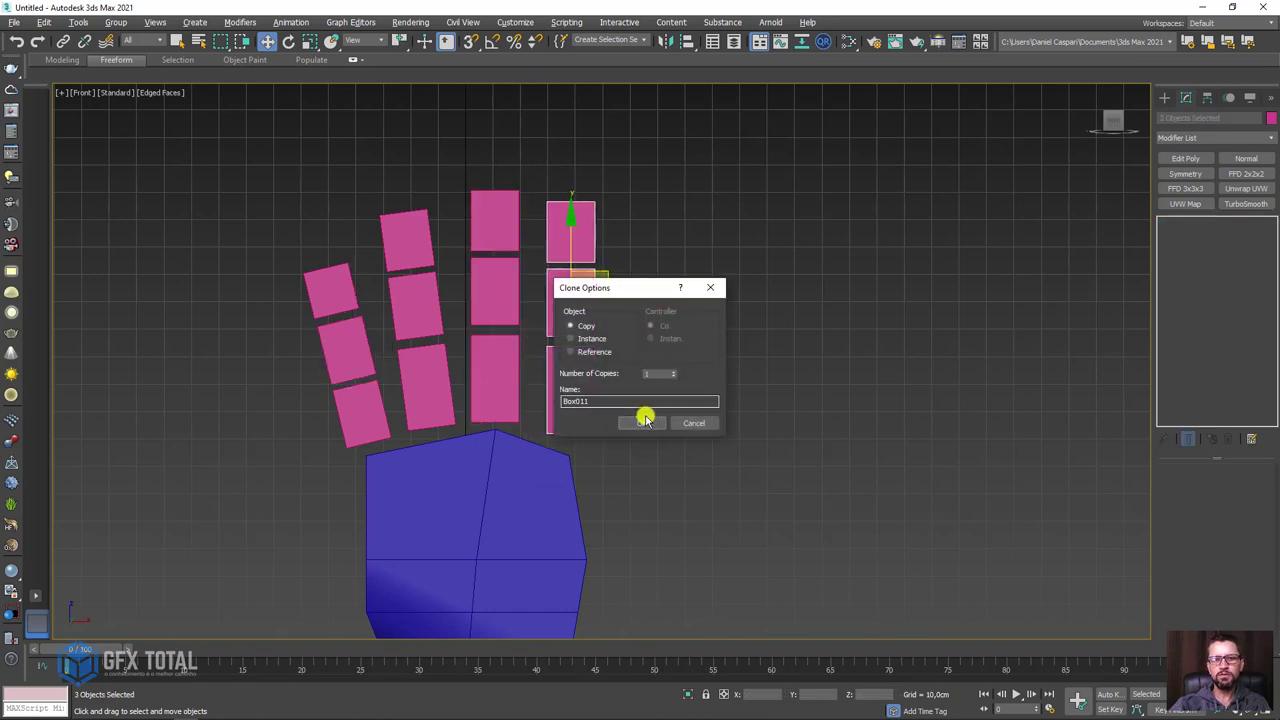
Step: Confirm the copy, shorten it vertically and tilt it outward as the fourth, outermost finger
left_click(645, 422)
key("e")
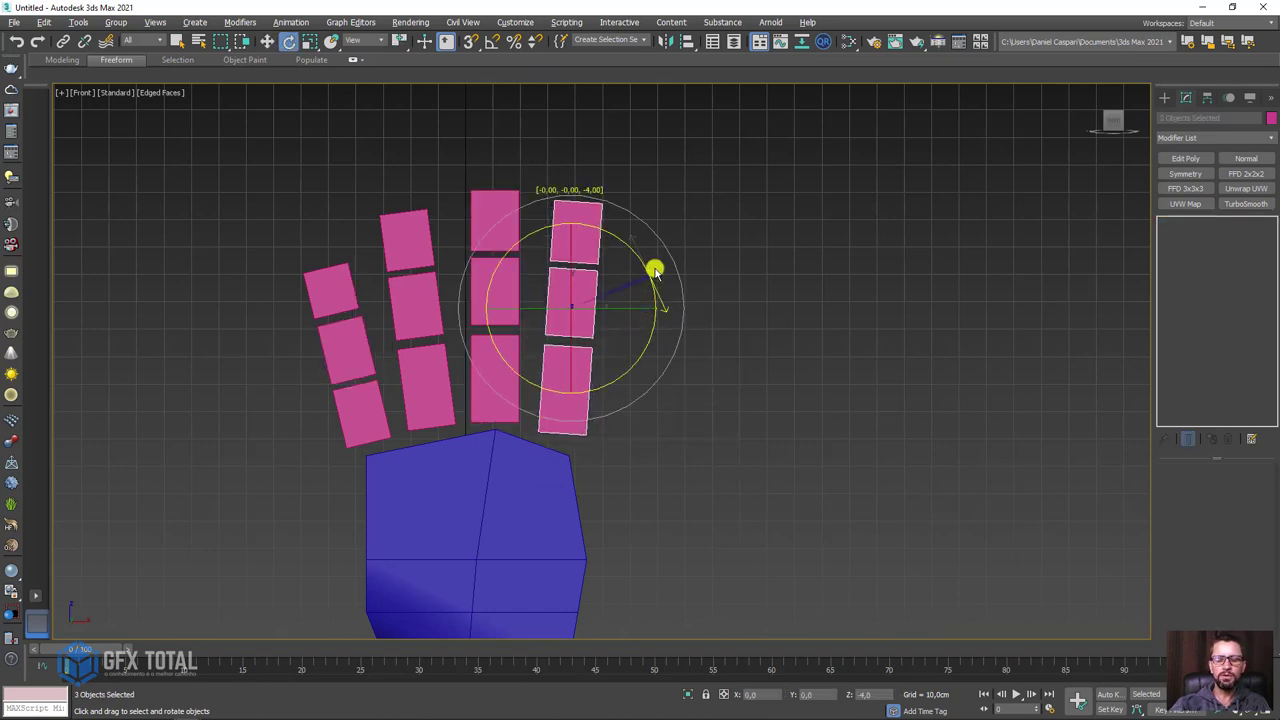
key("r")
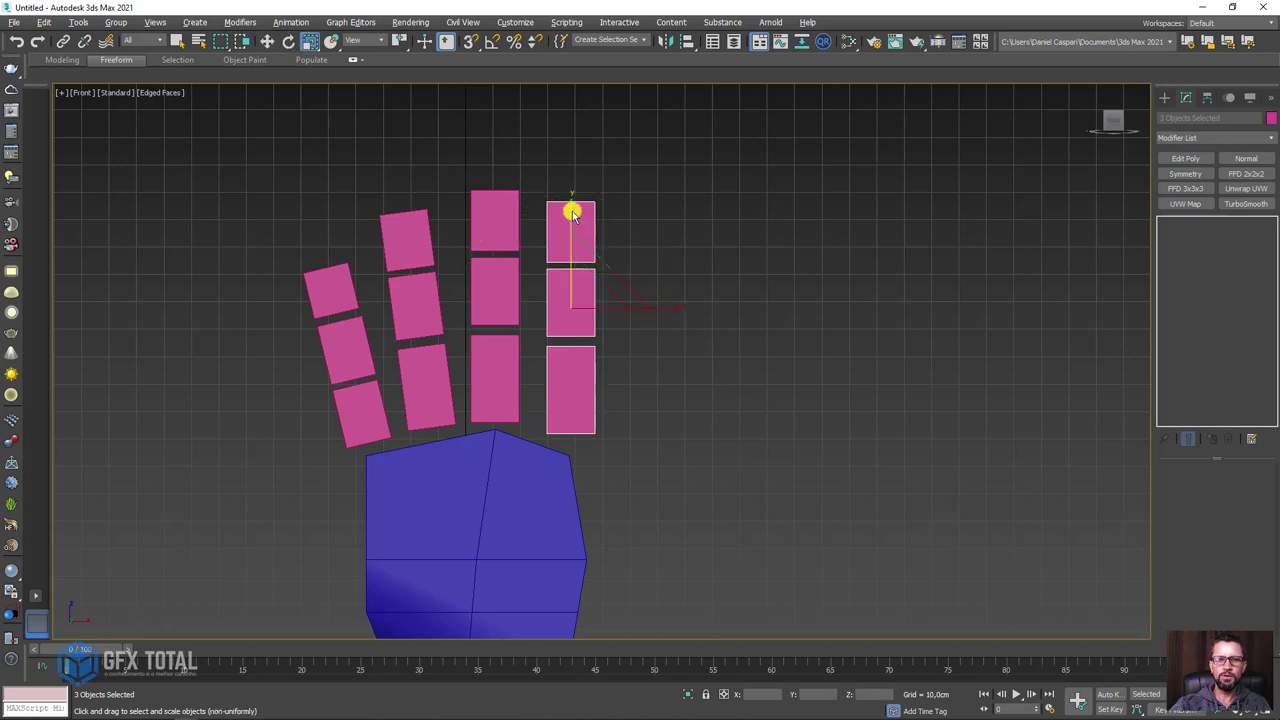
mouse_move(570, 210)
left_mouse_down()
mouse_move(600, 246)
mouse_move(643, 251)
mouse_move(615, 285)
mouse_move(627, 293)
left_mouse_up()
key("e")
key("w")
key("e")
key("w")
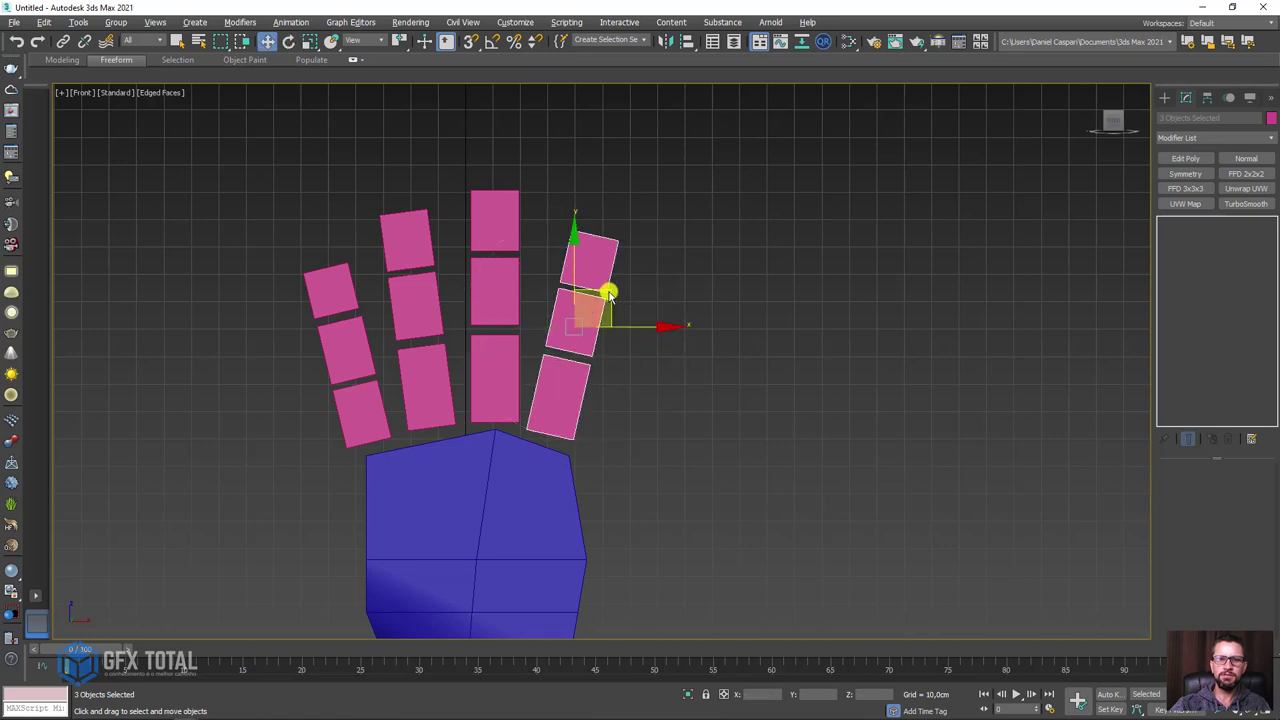
scroll(615, 290, "down", 3)
middle_click_drag(666, 403, 643, 318)
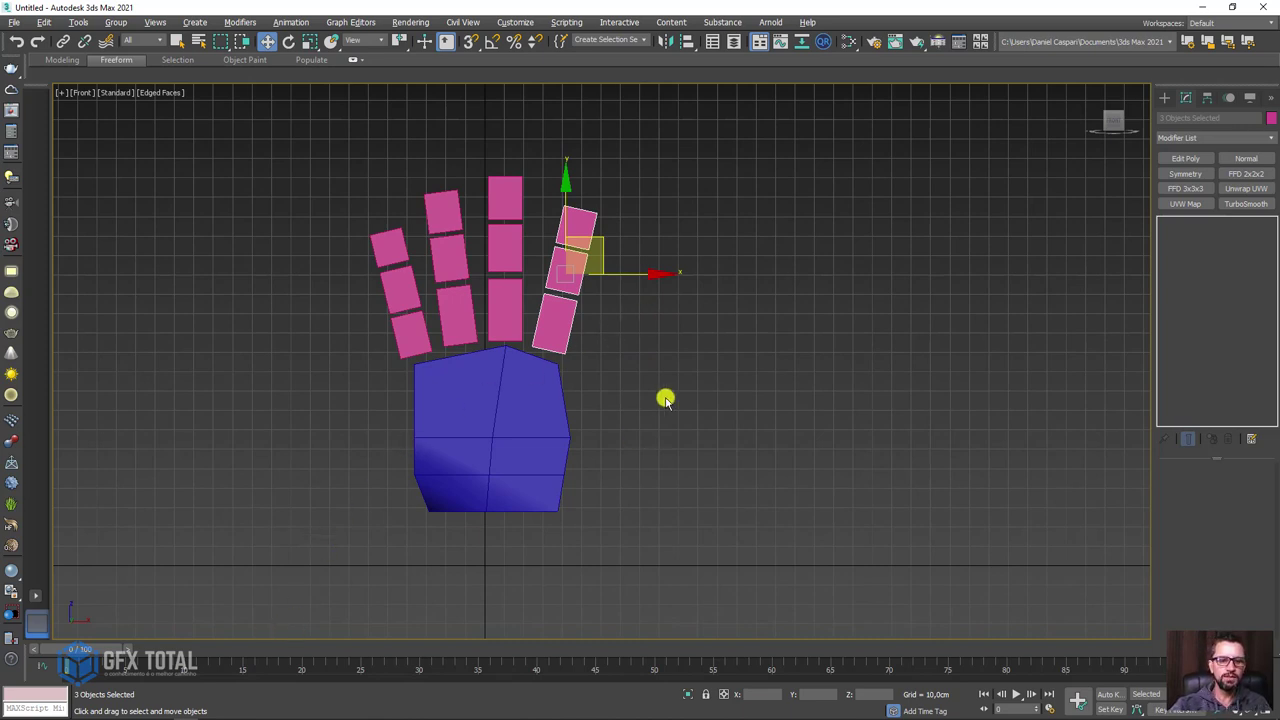
Step: Copy a finger column down beside the palm's lower right and tilt it diagonally as the thumb
left_click_drag(601, 237, 670, 370)
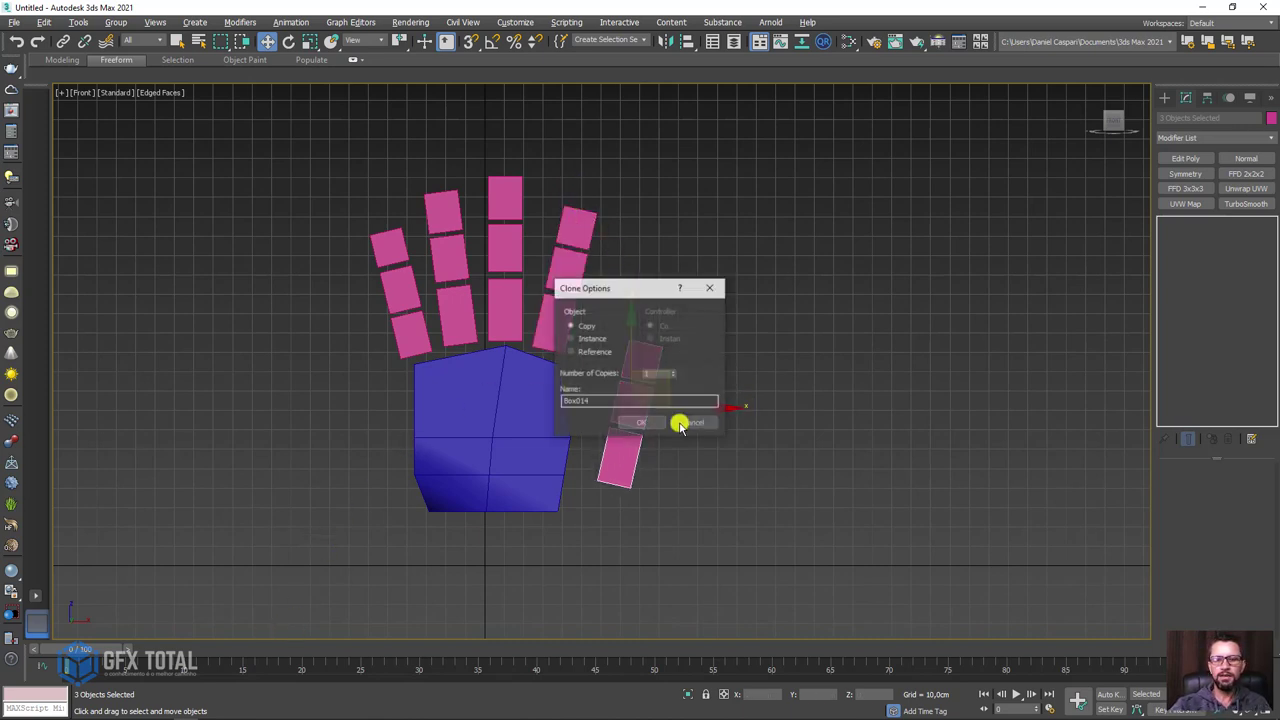
left_click(654, 424)
key("e")
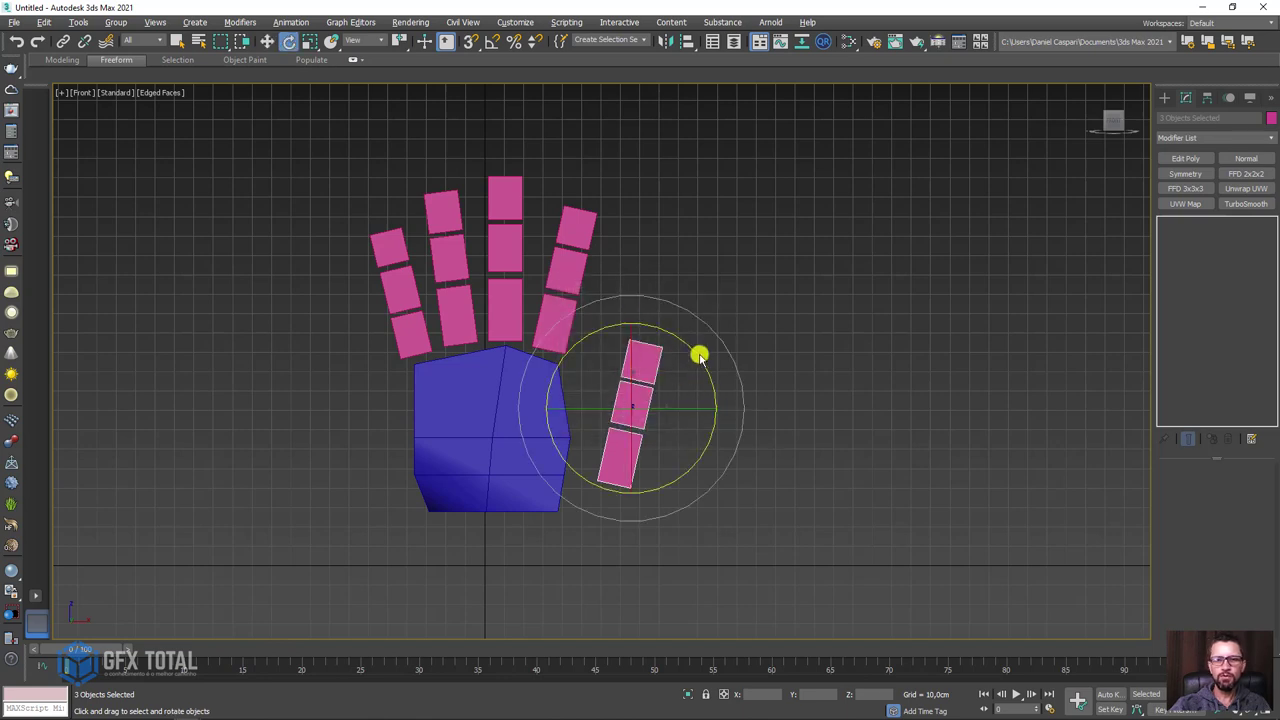
mouse_move(700, 357)
left_mouse_down()
mouse_move(717, 374)
mouse_move(694, 388)
left_mouse_up()
key("w")
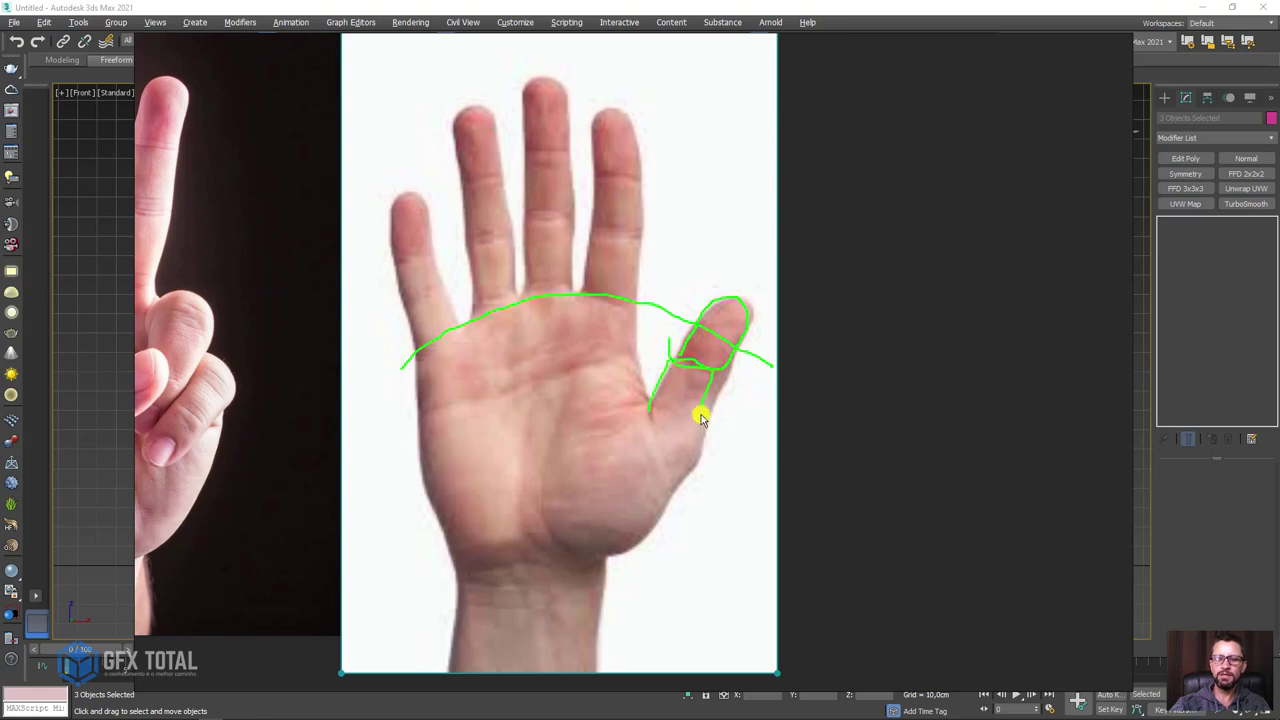
Step: Zoom in and out on the PureRef anatomic hand image, then hide the board
scroll(650, 395, "down", 3)
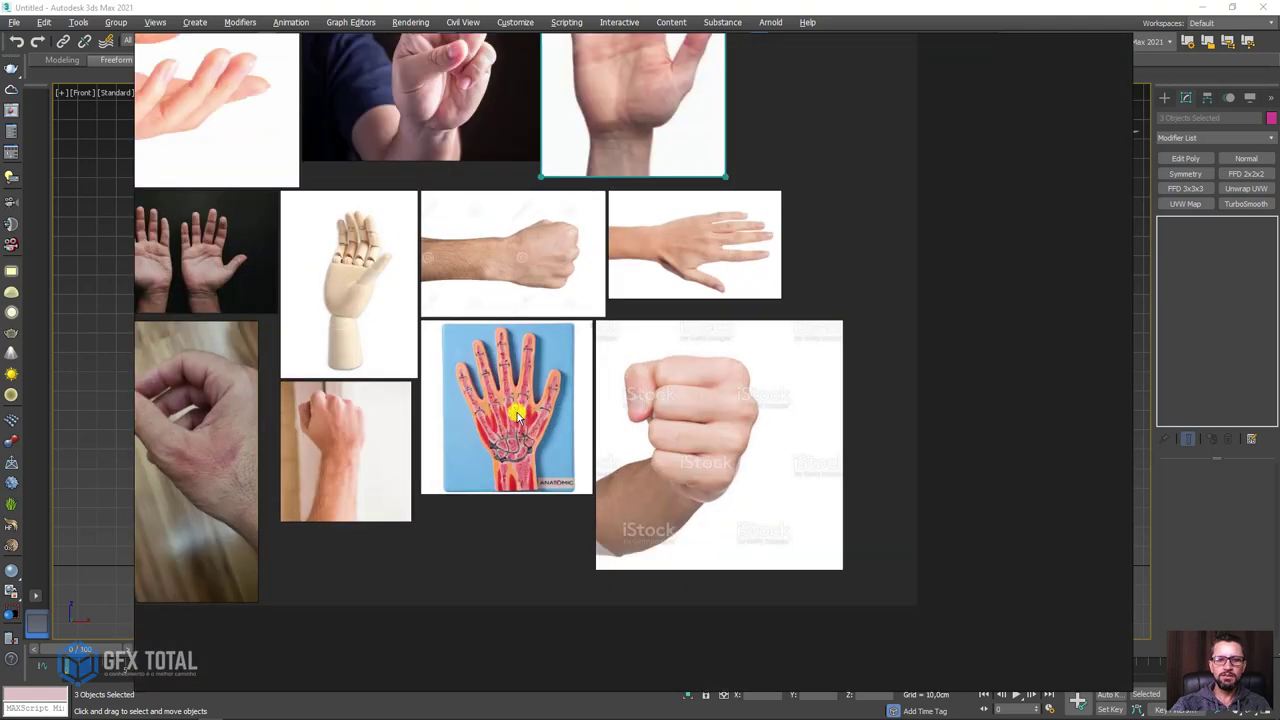
scroll(554, 406, "up", 5)
scroll(554, 403, "up", 2)
scroll(507, 436, "up", 2)
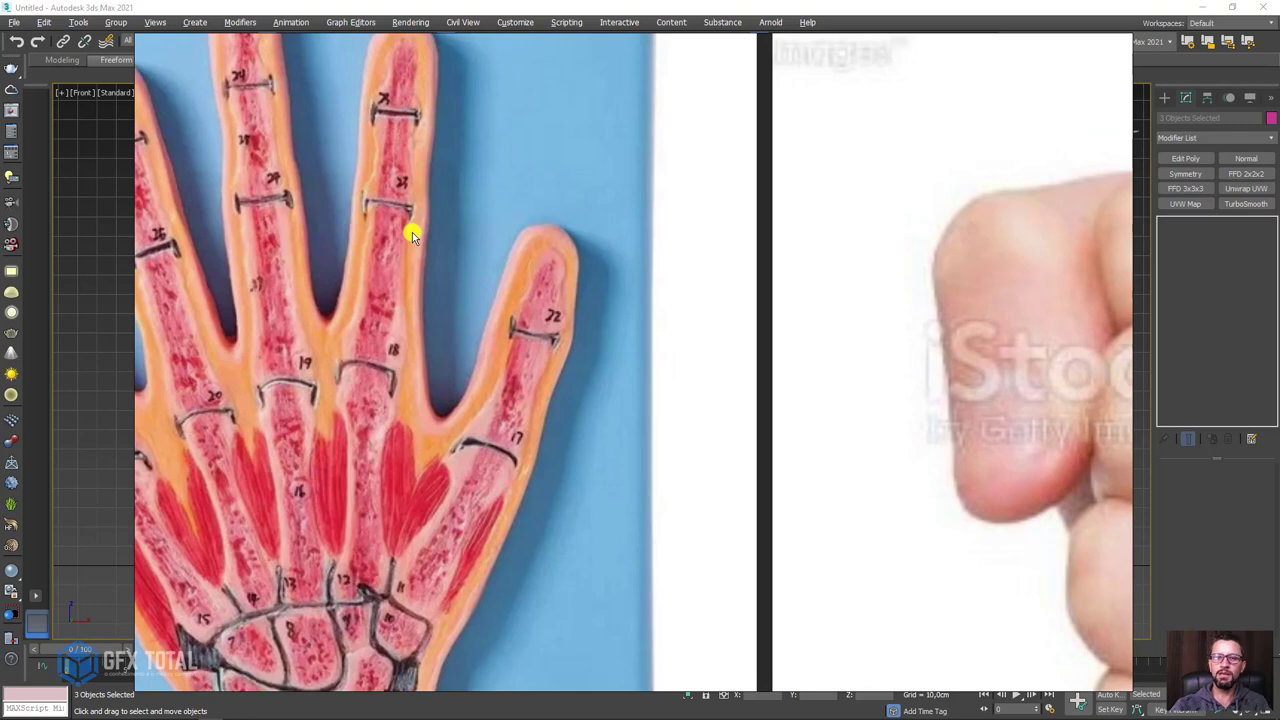
scroll(412, 232, "down", 3)
scroll(391, 228, "down", 2)
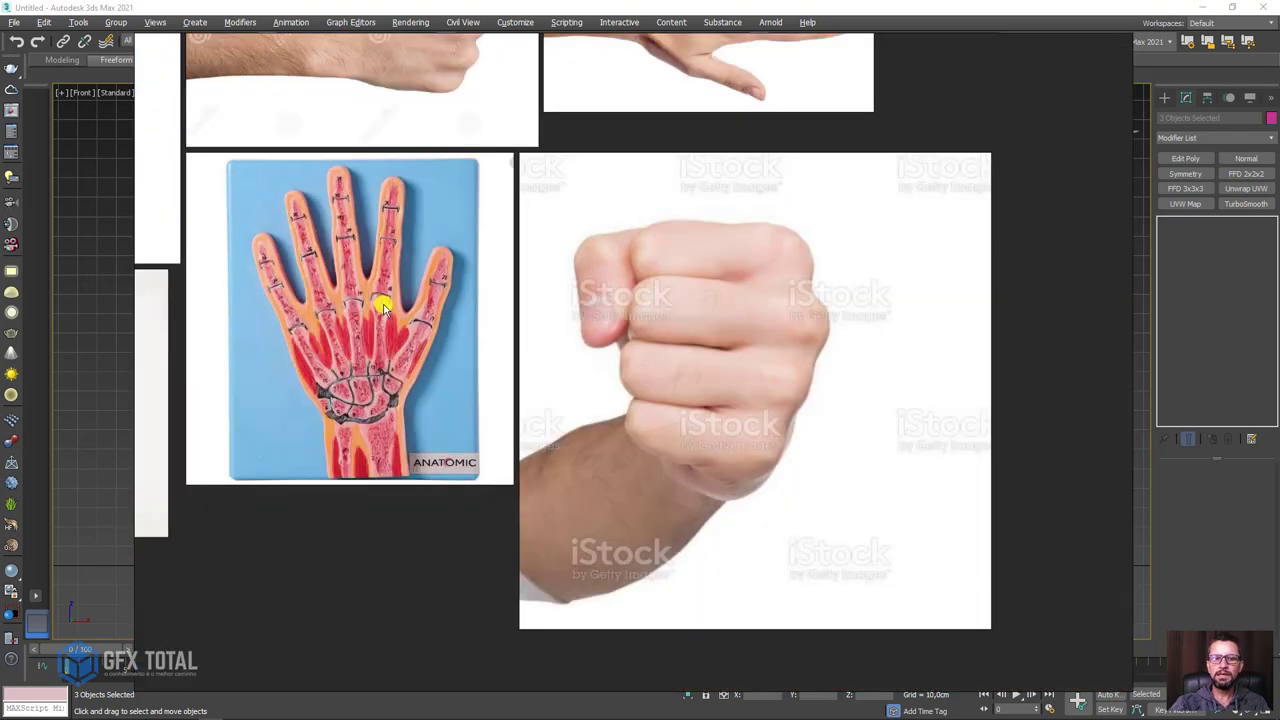
scroll(651, 432, "up", 3)
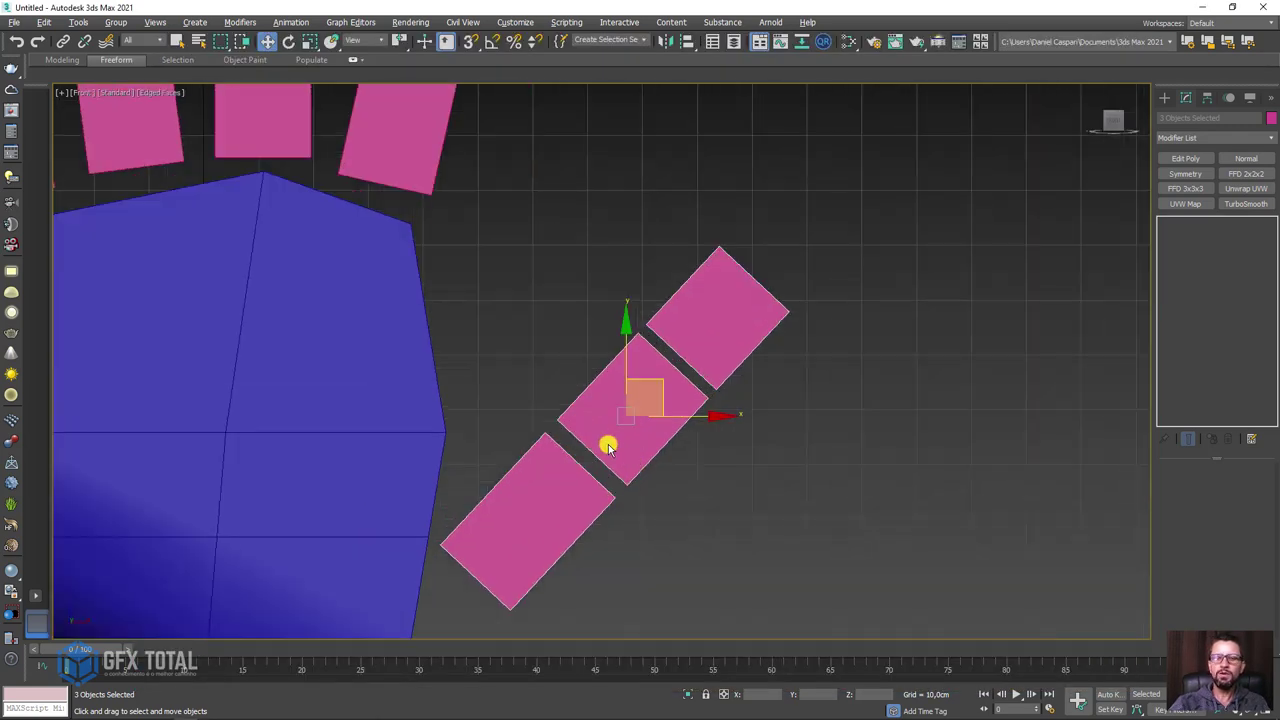
Step: Delete the lowest thumb box and lengthen the base thumb box to 38.117 cm
left_click(586, 503)
scroll(592, 495, "up", 2)
key("Delete")
left_click(620, 428)
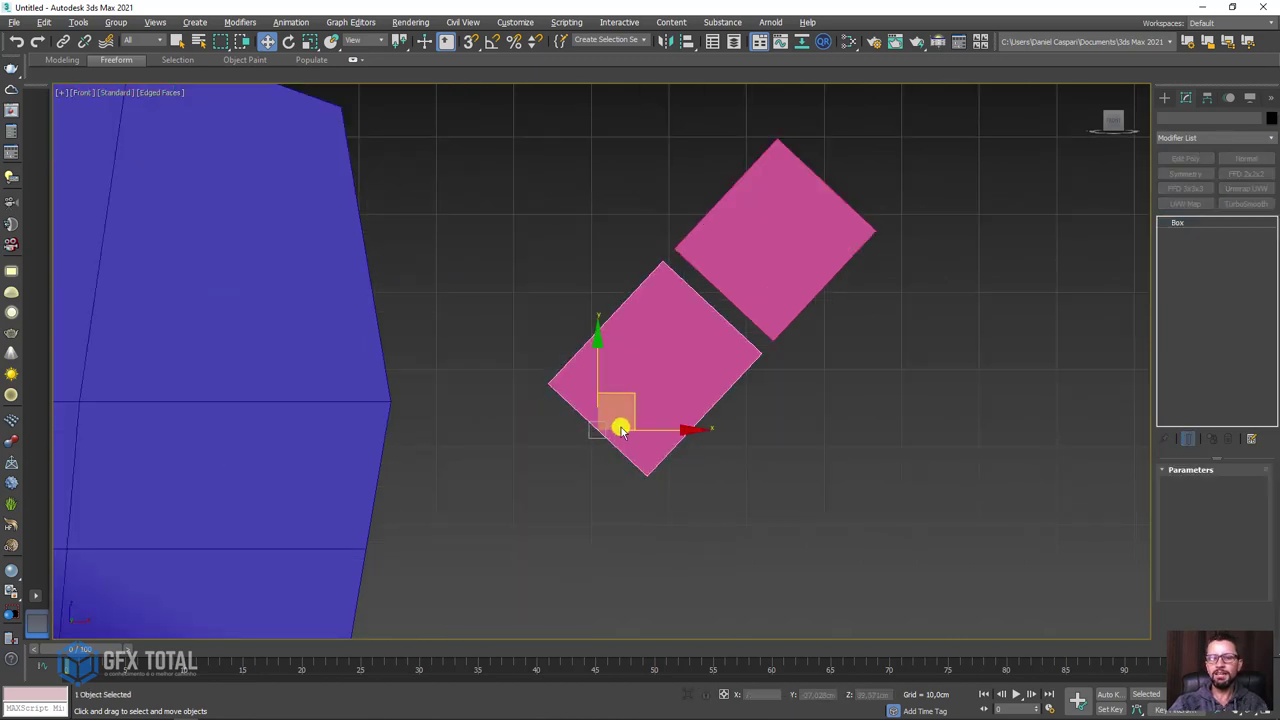
scroll(620, 428, "down", 3)
left_click_drag(651, 397, 613, 430)
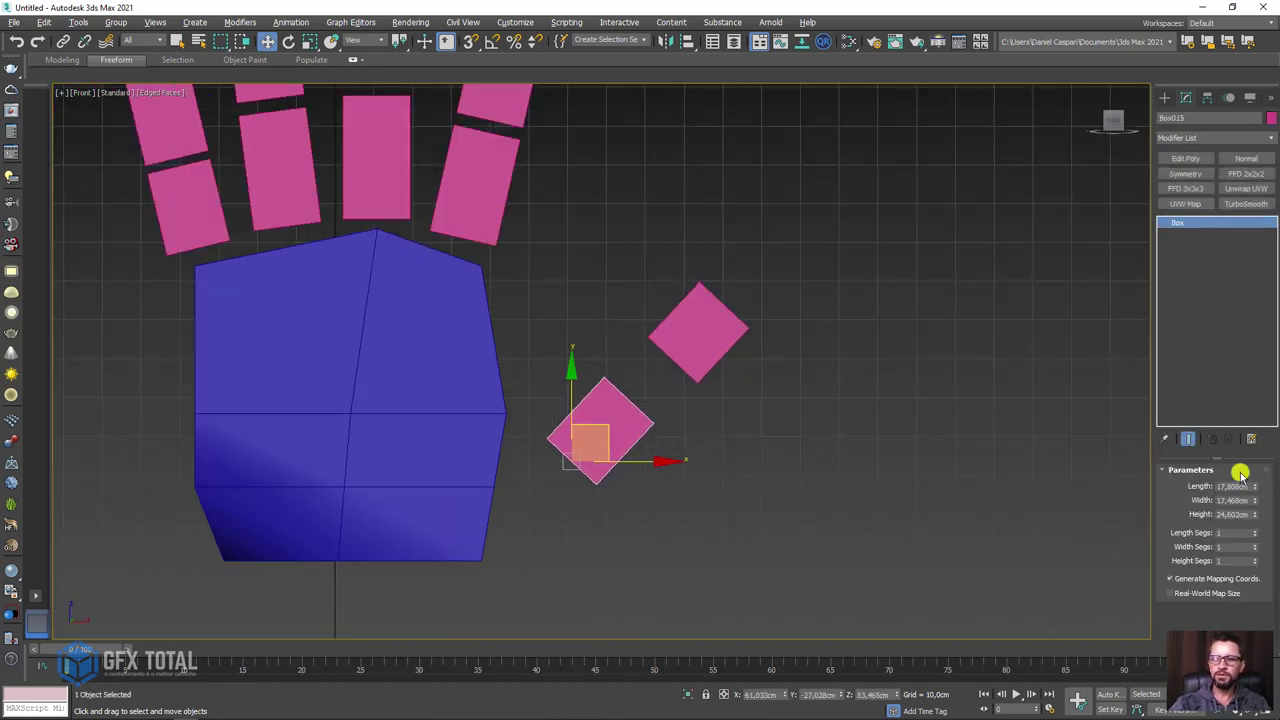
left_click_drag(1256, 514, 1266, 470)
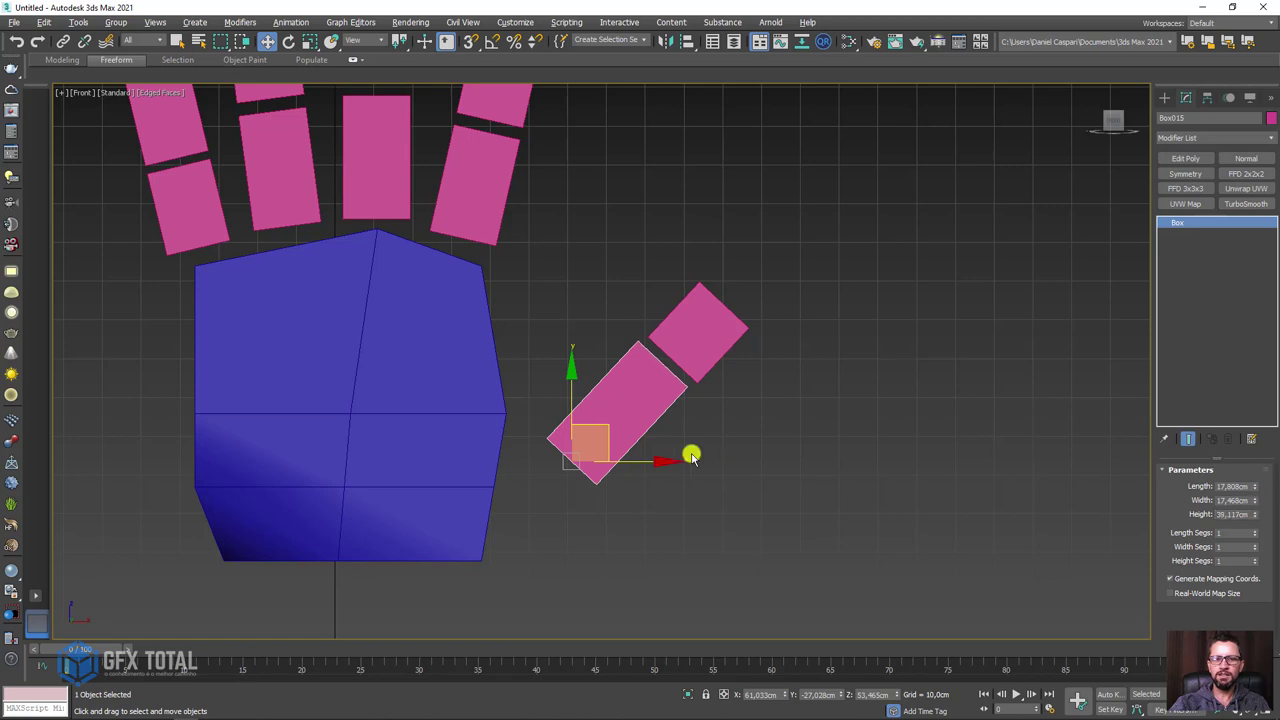
Step: Place the tip box beside the base, raise it to 24.578 cm, and select both thumb boxes
left_click_drag(617, 430, 600, 445)
left_click_drag(688, 334, 668, 343)
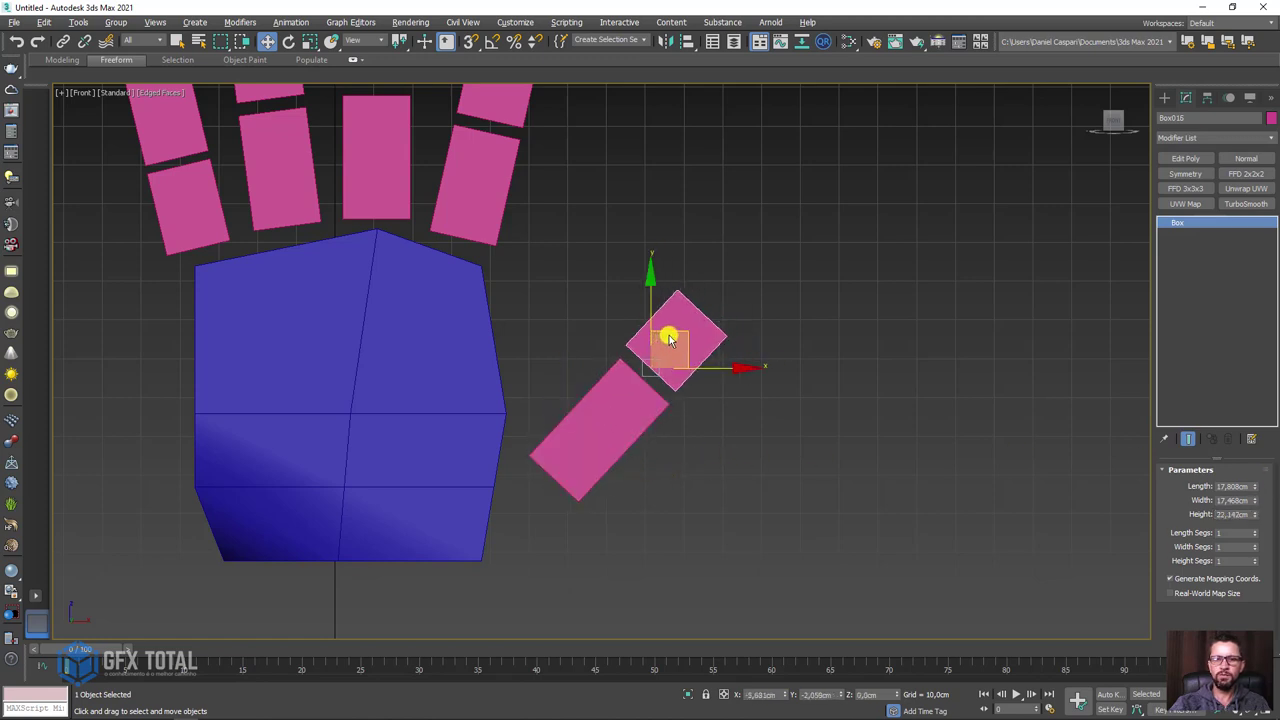
mouse_move(172, 270)
left_mouse_down()
mouse_move(403, 220)
mouse_move(560, 260)
mouse_move(783, 405)
left_mouse_up()
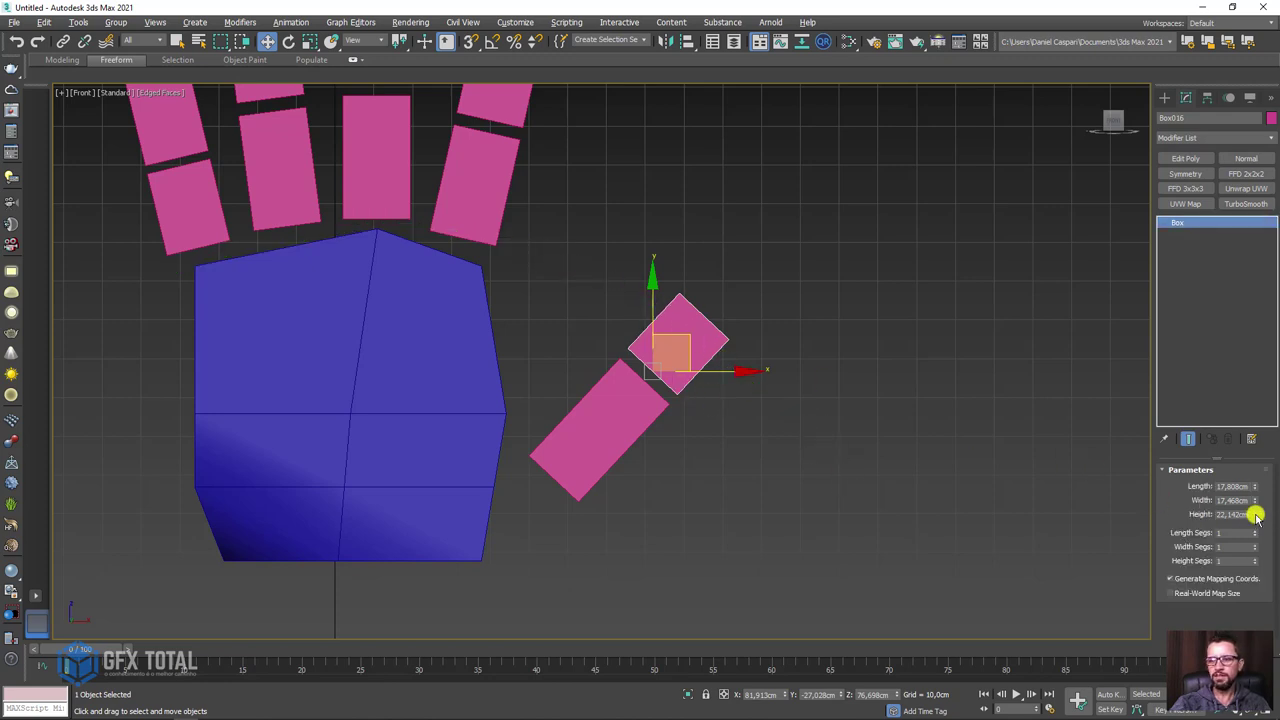
left_click_drag(1256, 514, 1262, 498)
left_click(620, 441, "ctrl")
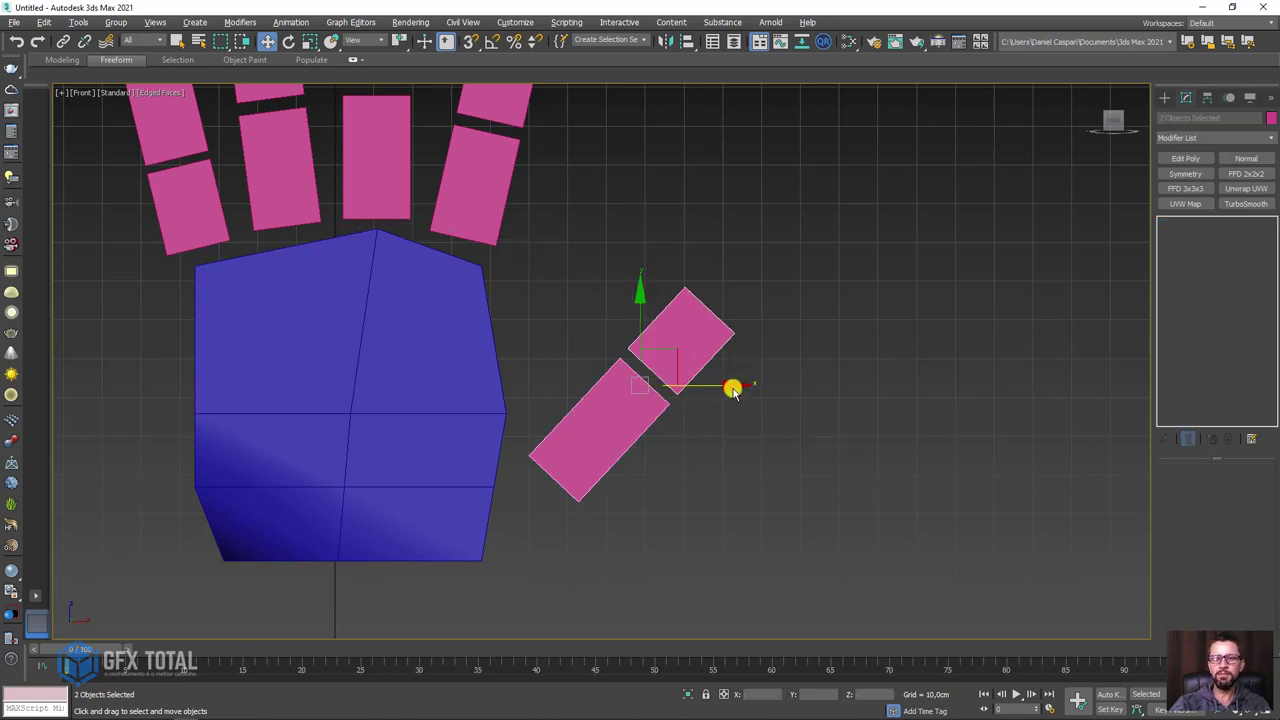
mouse_move(731, 386)
middle_mouse_down("alt")
mouse_move(617, 466)
mouse_move(666, 397)
mouse_move(651, 383)
middle_mouse_up("alt")
key("r")
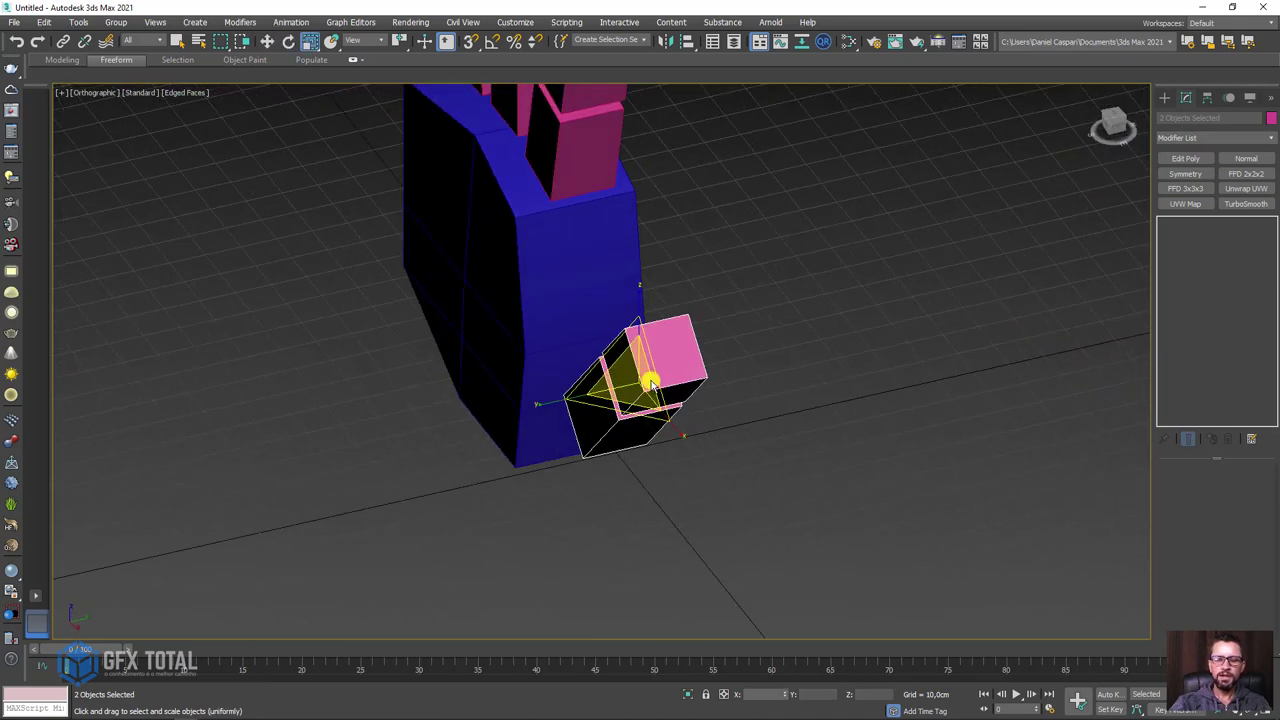
Step: Use Local coordinates and scale both thumb boxes, settling at about 96% across
left_click(366, 40)
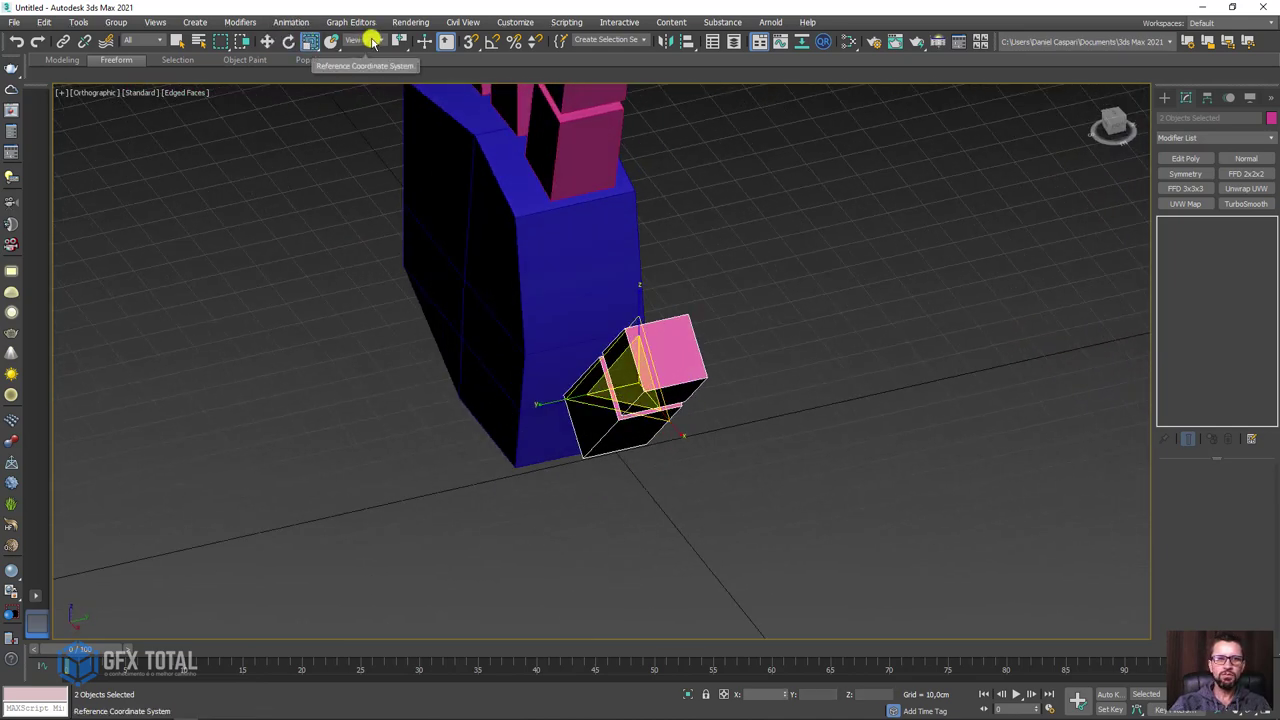
left_click(355, 88)
middle_click_drag(637, 309, 574, 391, "alt")
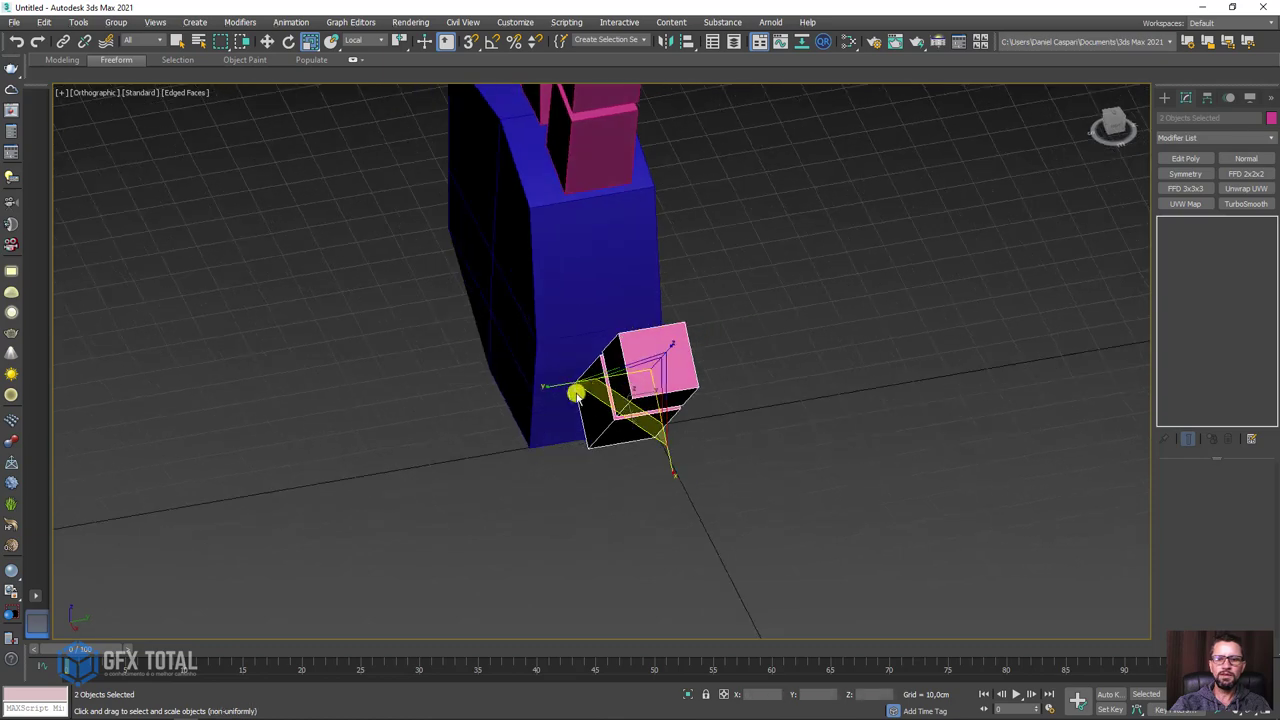
left_click_drag(620, 418, 606, 437)
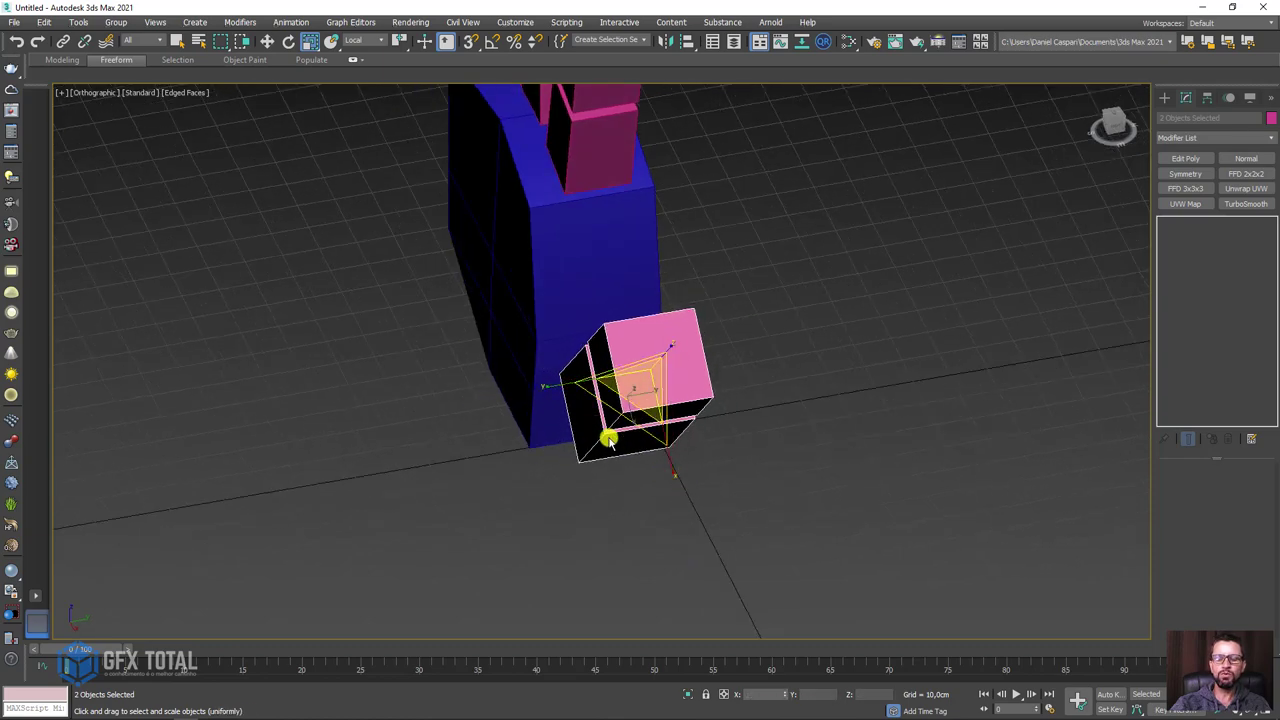
mouse_move(606, 437)
middle_mouse_down("alt")
mouse_move(797, 416)
mouse_move(654, 483)
middle_mouse_up("alt")
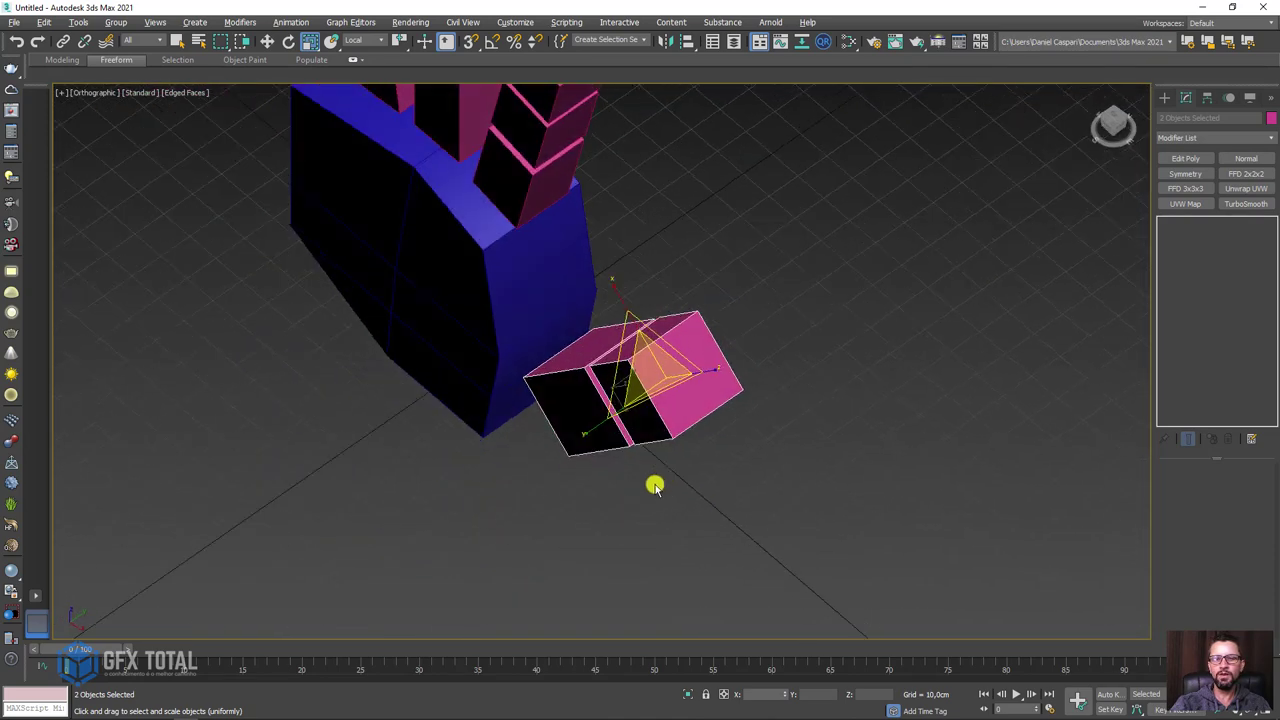
left_click_drag(607, 378, 746, 483)
left_click(746, 483)
mouse_move(746, 483)
middle_mouse_down("alt")
mouse_move(716, 437)
mouse_move(806, 357)
mouse_move(683, 394)
mouse_move(783, 397)
middle_mouse_up("alt")
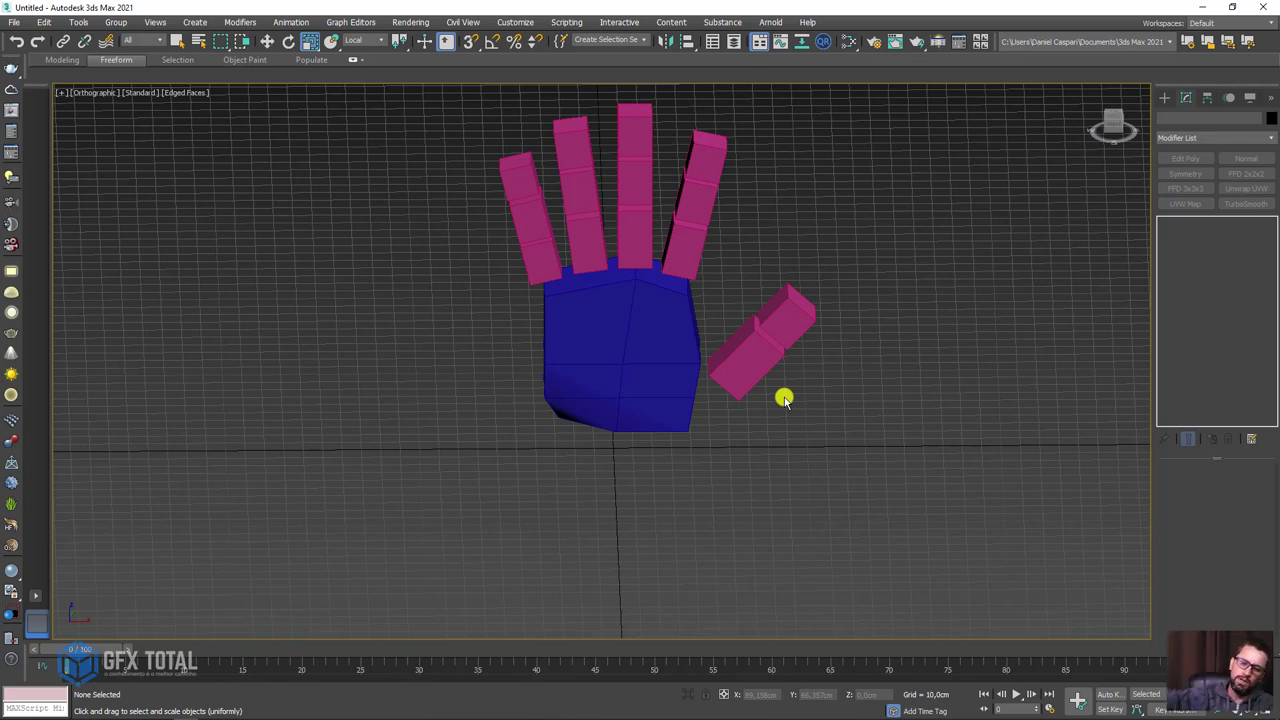
Step: Zoom into the PureRef fist photo and sketch the bent finger and pinching thumb
left_click(218, 710)
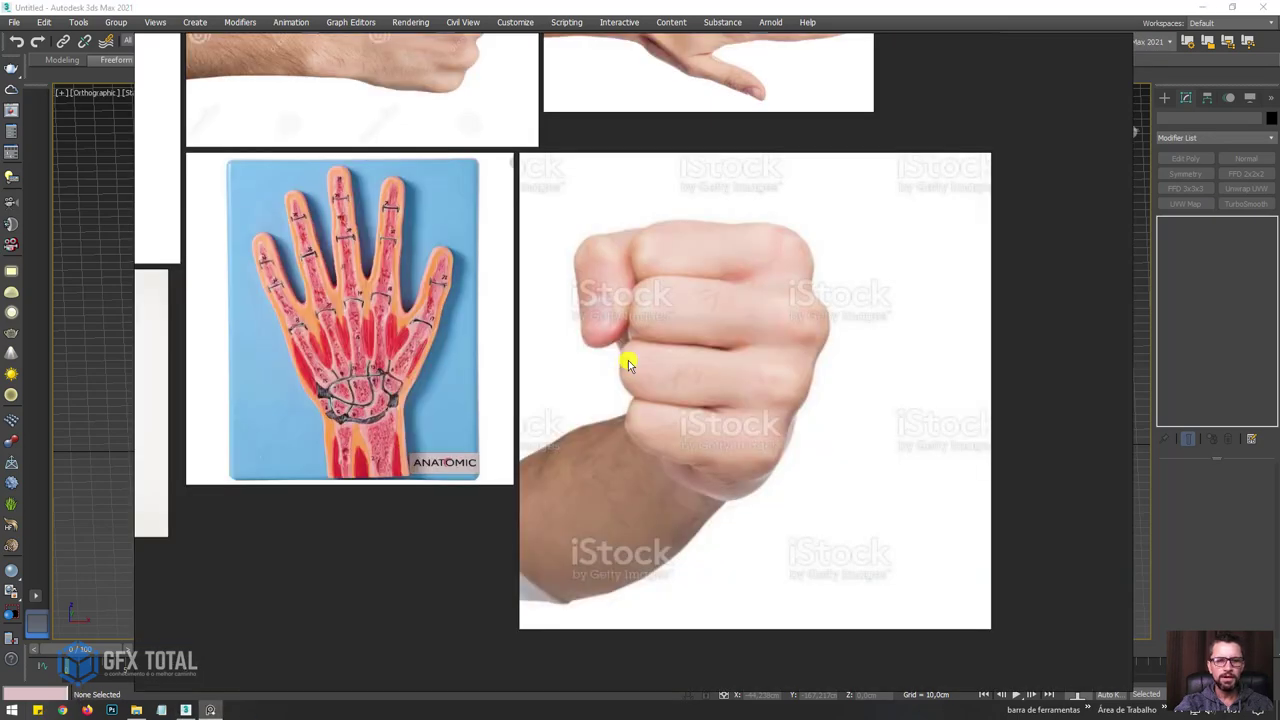
scroll(634, 320, "down", 2)
scroll(683, 294, "up", 2)
scroll(727, 397, "up", 2)
scroll(614, 449, "up", 1)
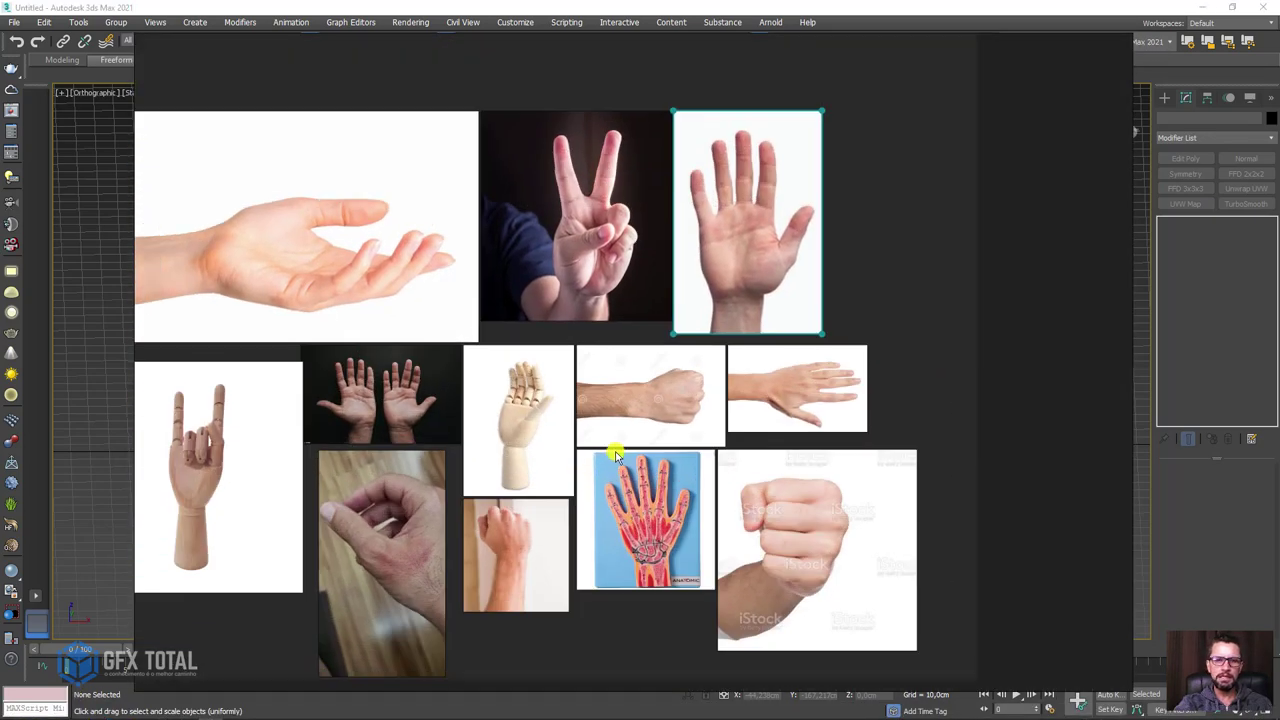
scroll(537, 477, "up", 1)
scroll(531, 463, "up", 1)
scroll(537, 393, "up", 1)
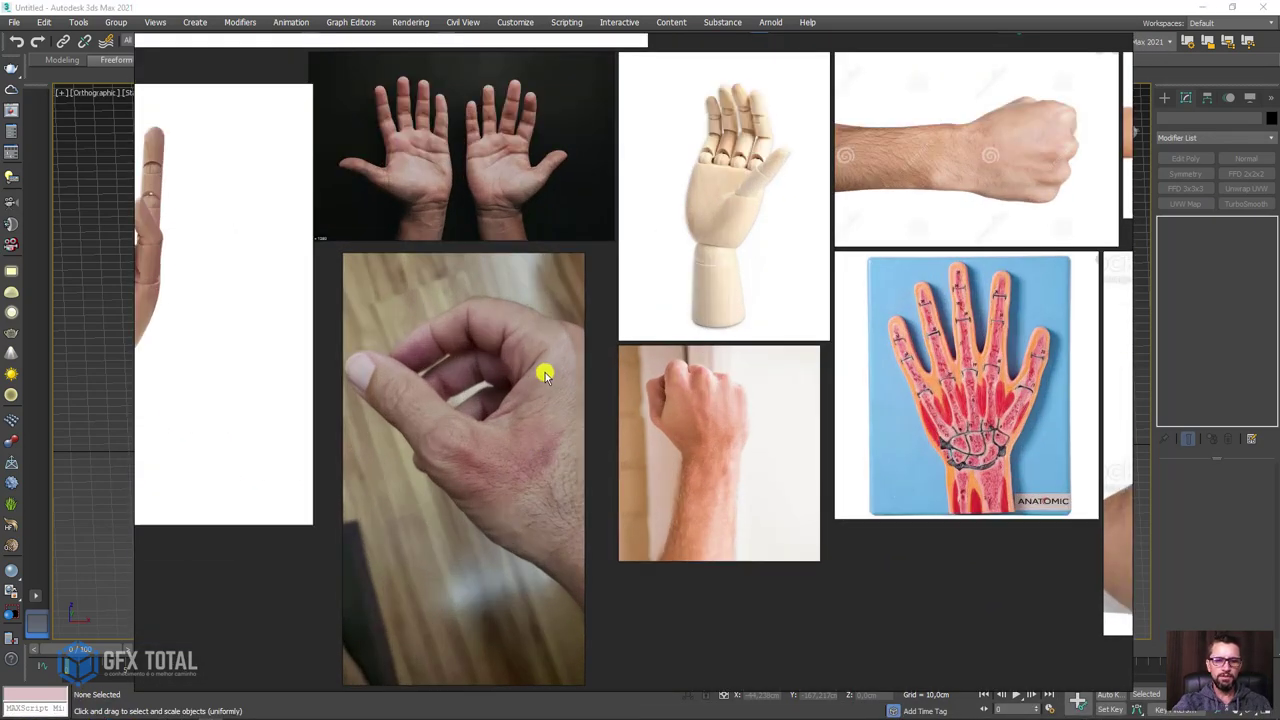
left_click_drag(571, 366, 417, 324)
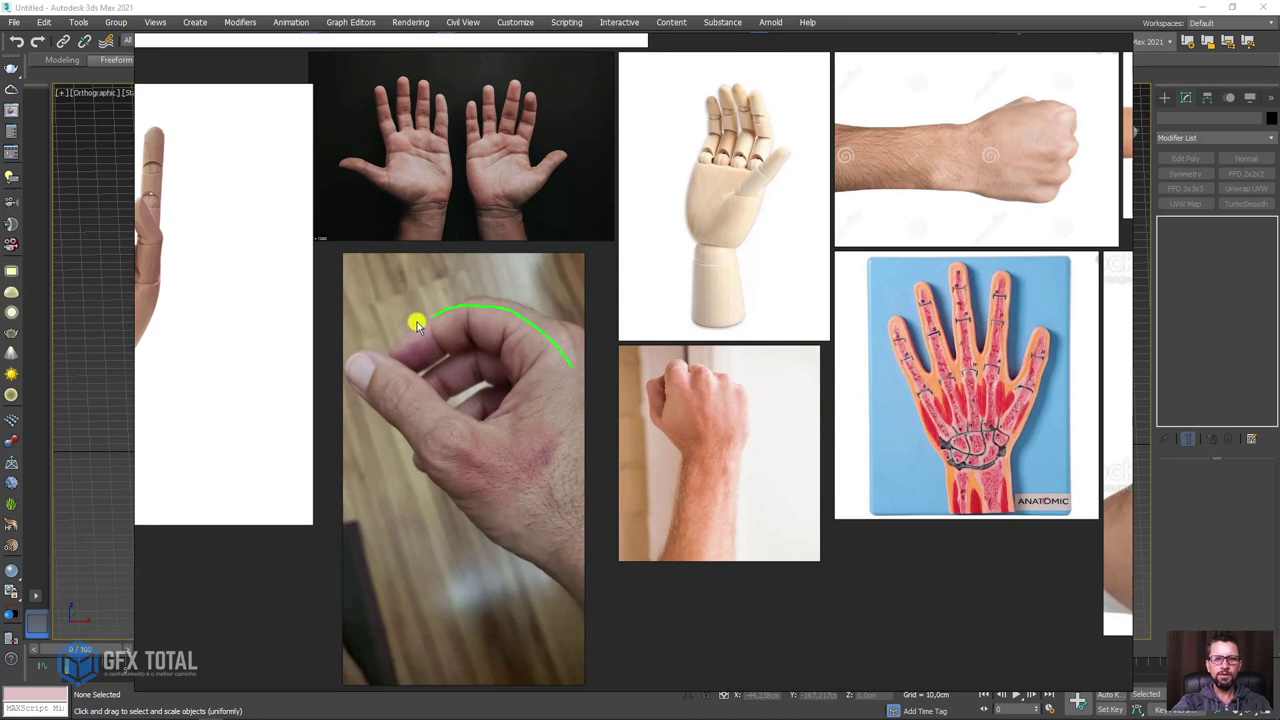
mouse_move(565, 425)
left_mouse_down()
mouse_move(454, 443)
mouse_move(378, 393)
left_mouse_up()
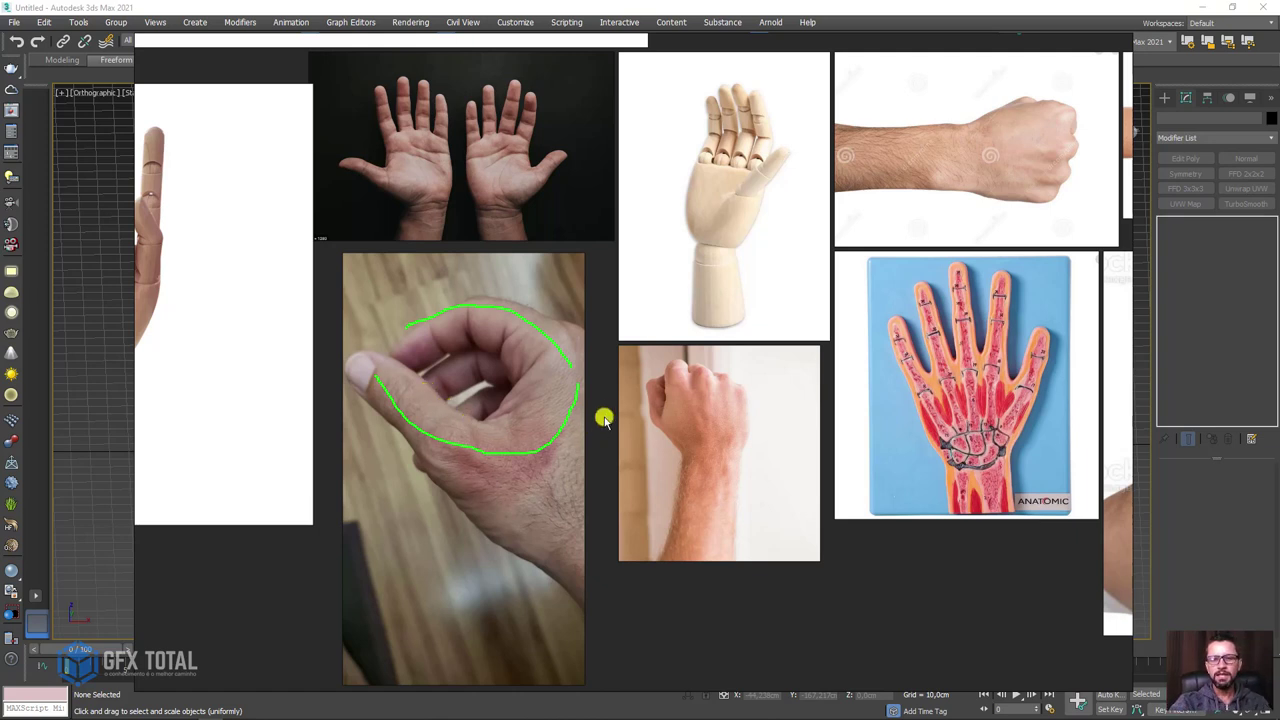
Step: Clear the sketches, draw a loop over the curled fingers, and return to 3ds Max
key("Escape")
scroll(690, 423, "up", 3)
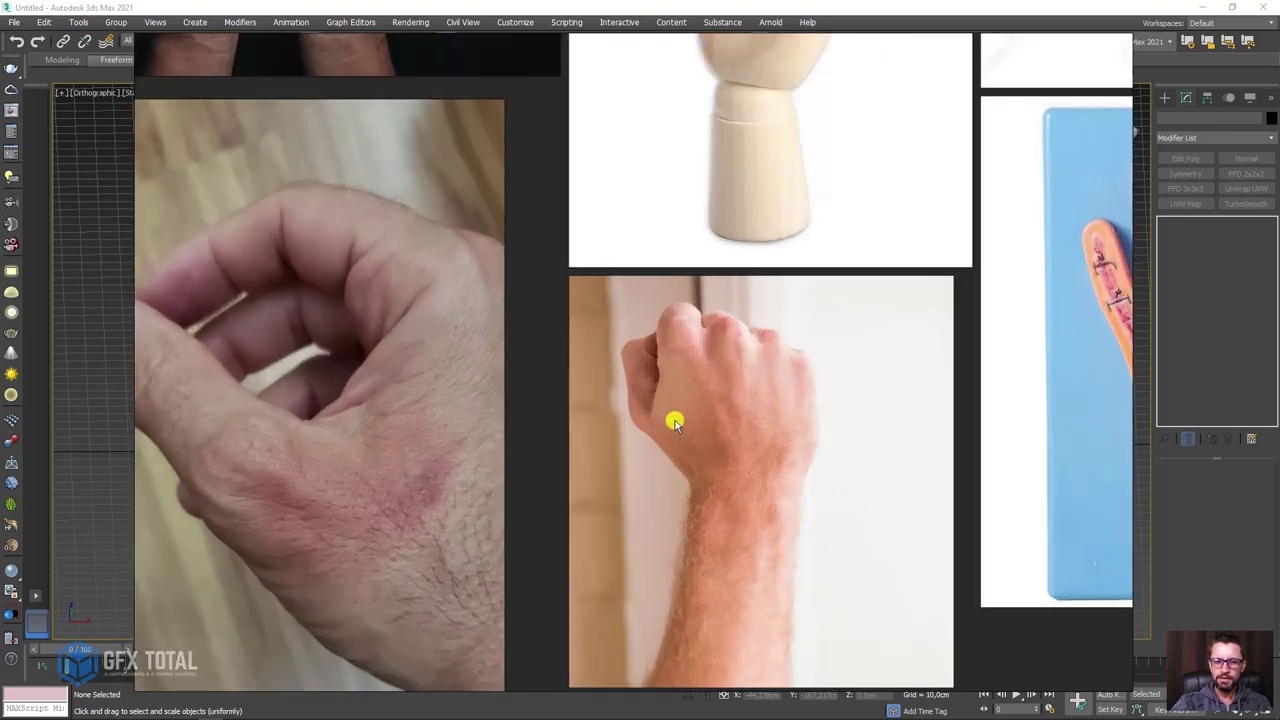
scroll(675, 420, "up", 2)
mouse_move(677, 428)
left_mouse_down()
mouse_move(609, 357)
mouse_move(650, 312)
left_mouse_up()
scroll(666, 372, "down", 2)
scroll(670, 380, "down", 3)
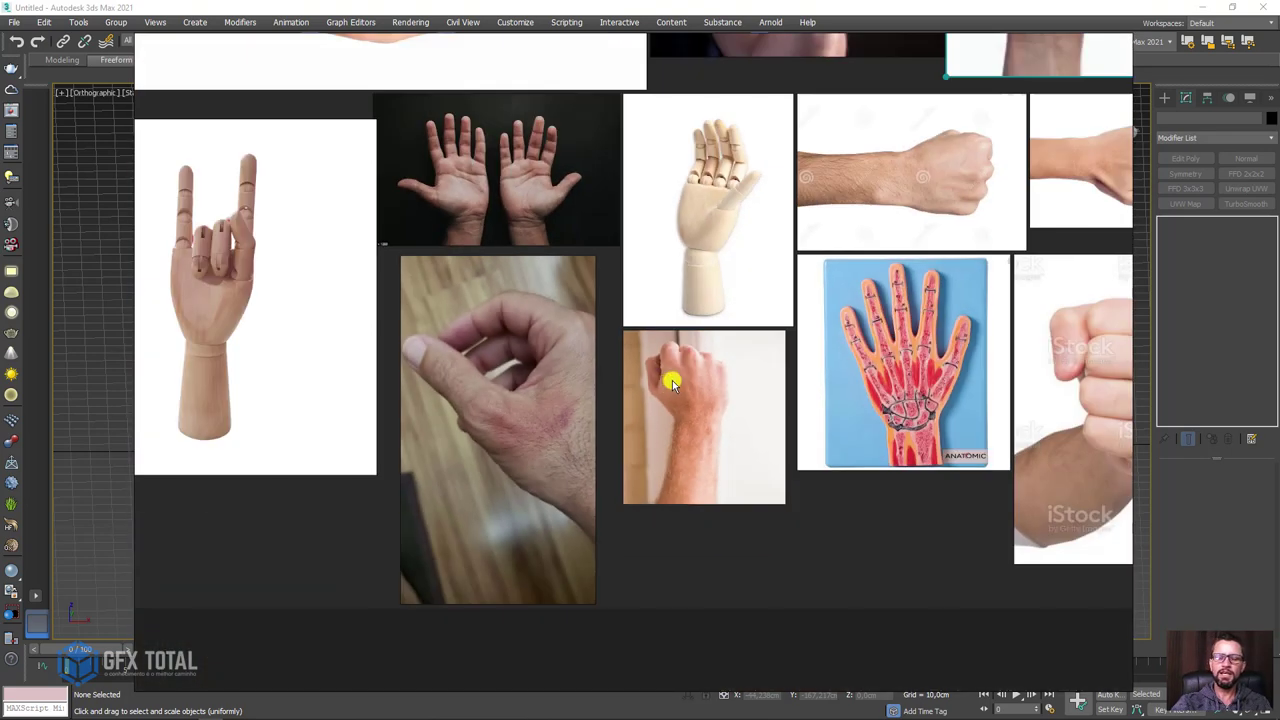
key("alt+Tab")
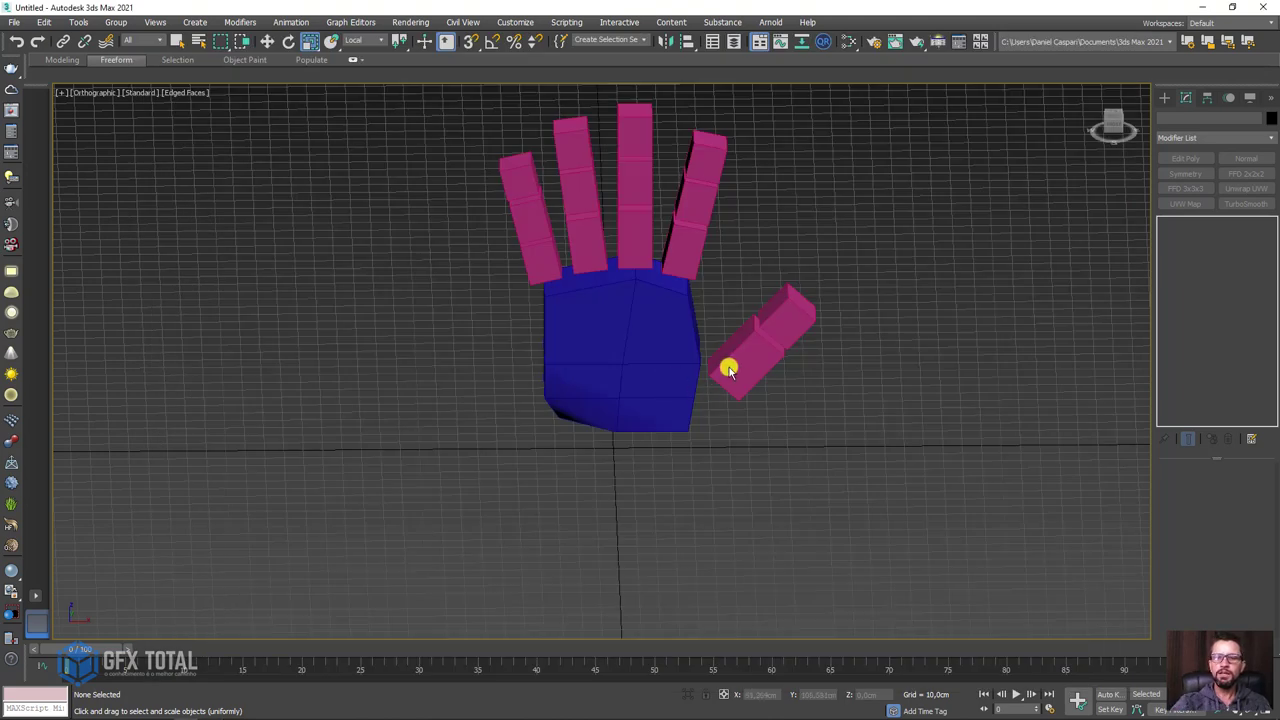
Step: Rotate both thumb segments a few degrees in Local coordinates
double_click(728, 370)
mouse_move(829, 369)
middle_mouse_down("alt")
mouse_move(800, 340)
mouse_move(808, 370)
mouse_move(763, 408)
middle_mouse_up("alt")
scroll(808, 370, "up", 2)
key("e")
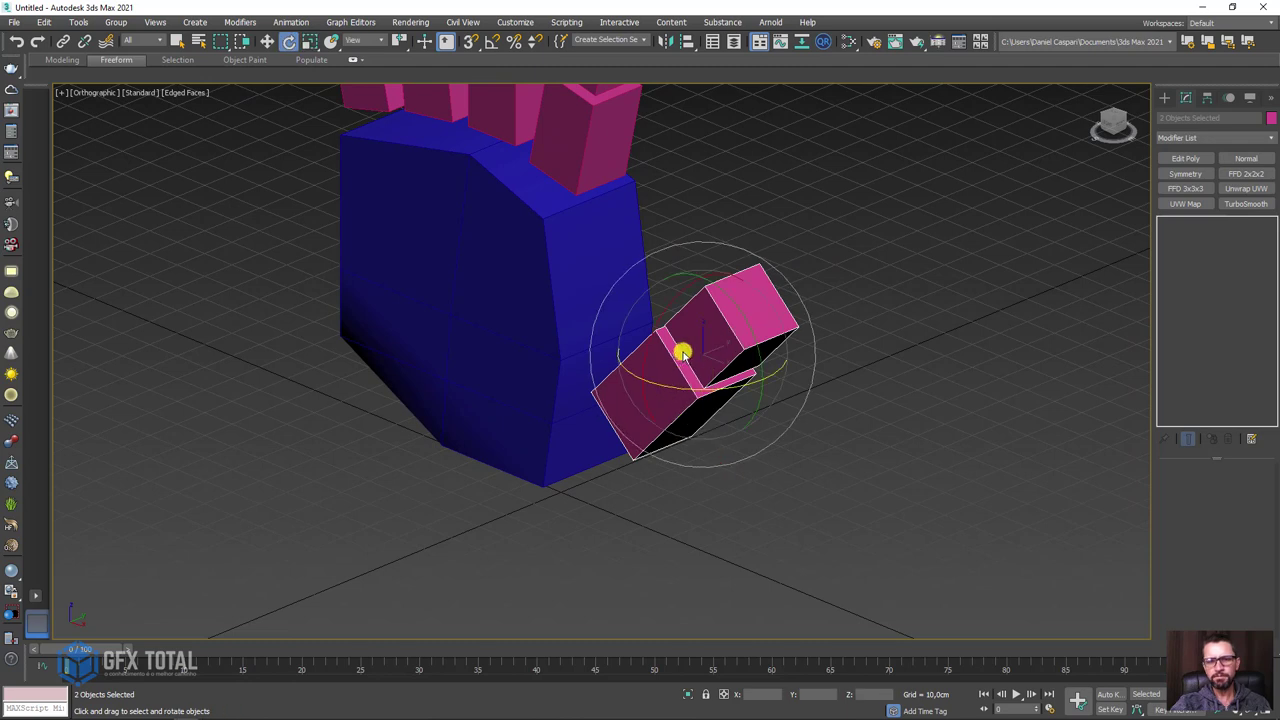
left_click(355, 40)
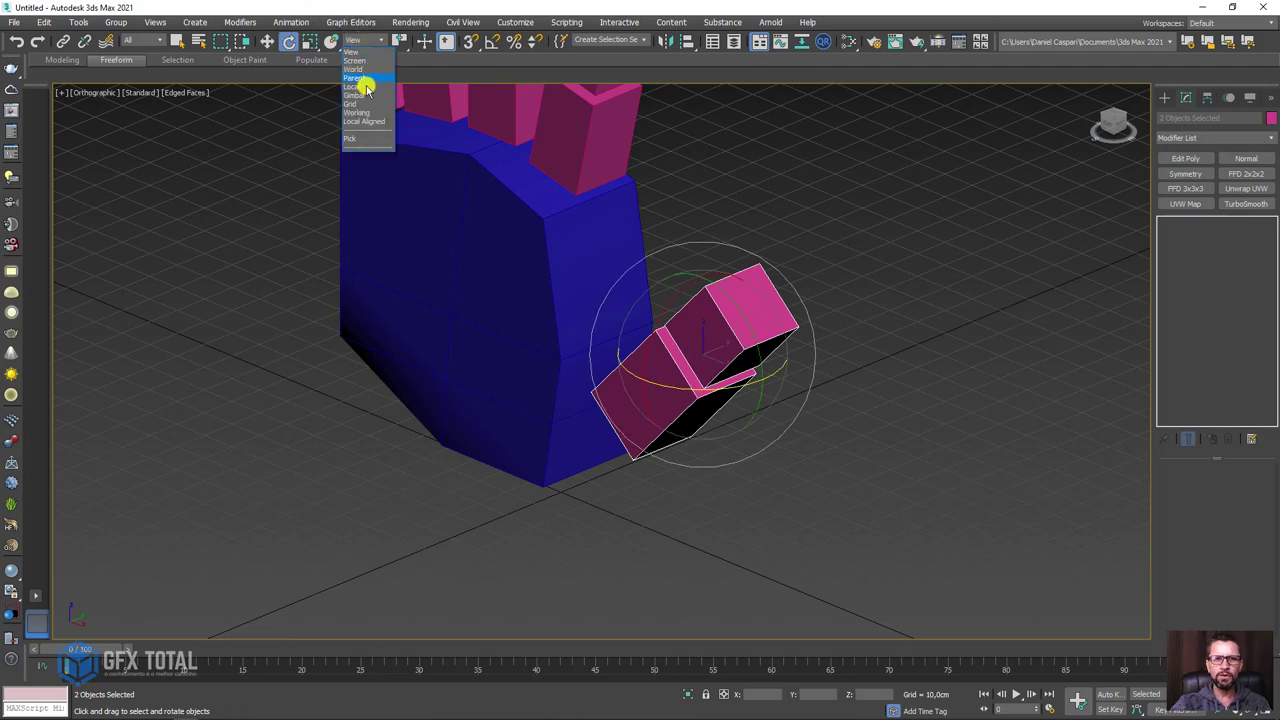
left_click(360, 94)
middle_click_drag(836, 402, 811, 391, "alt")
mouse_move(669, 354)
left_mouse_down()
mouse_move(703, 351)
mouse_move(614, 371)
left_mouse_up()
left_click(708, 262)
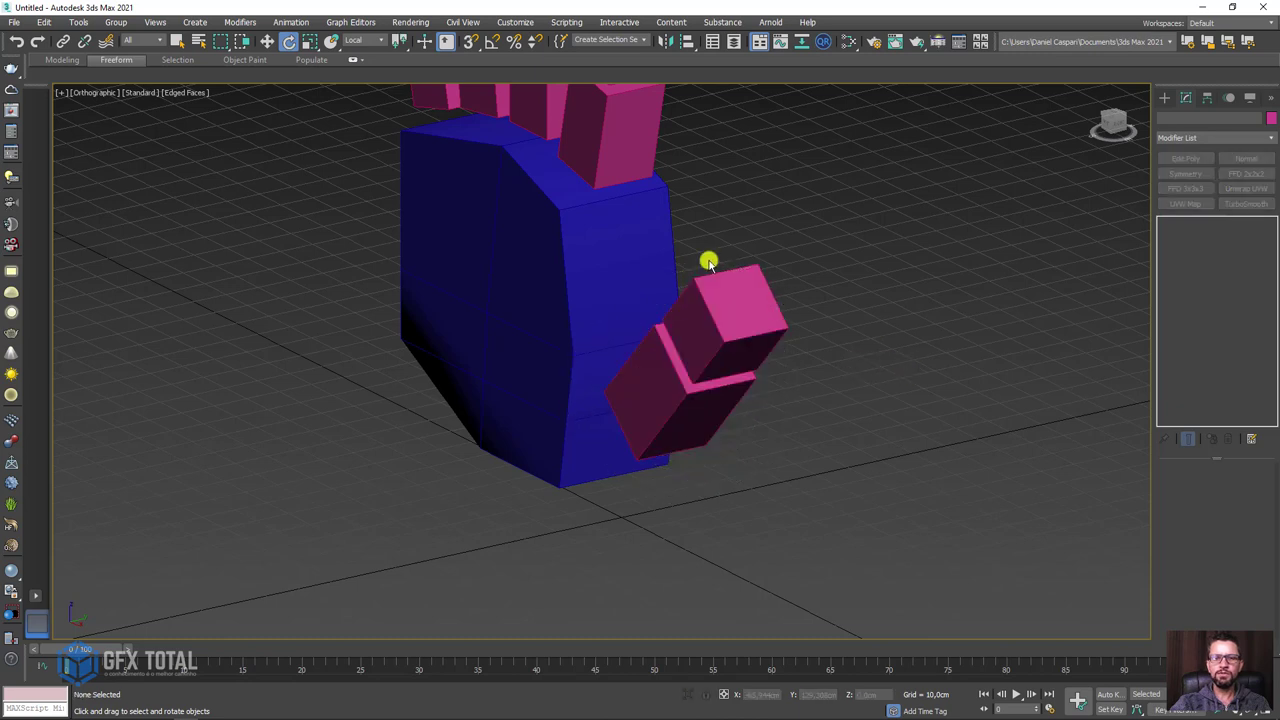
Step: Link the thumb tip box (Box016) to the base box (Box015) and rotate the base
left_click(63, 40)
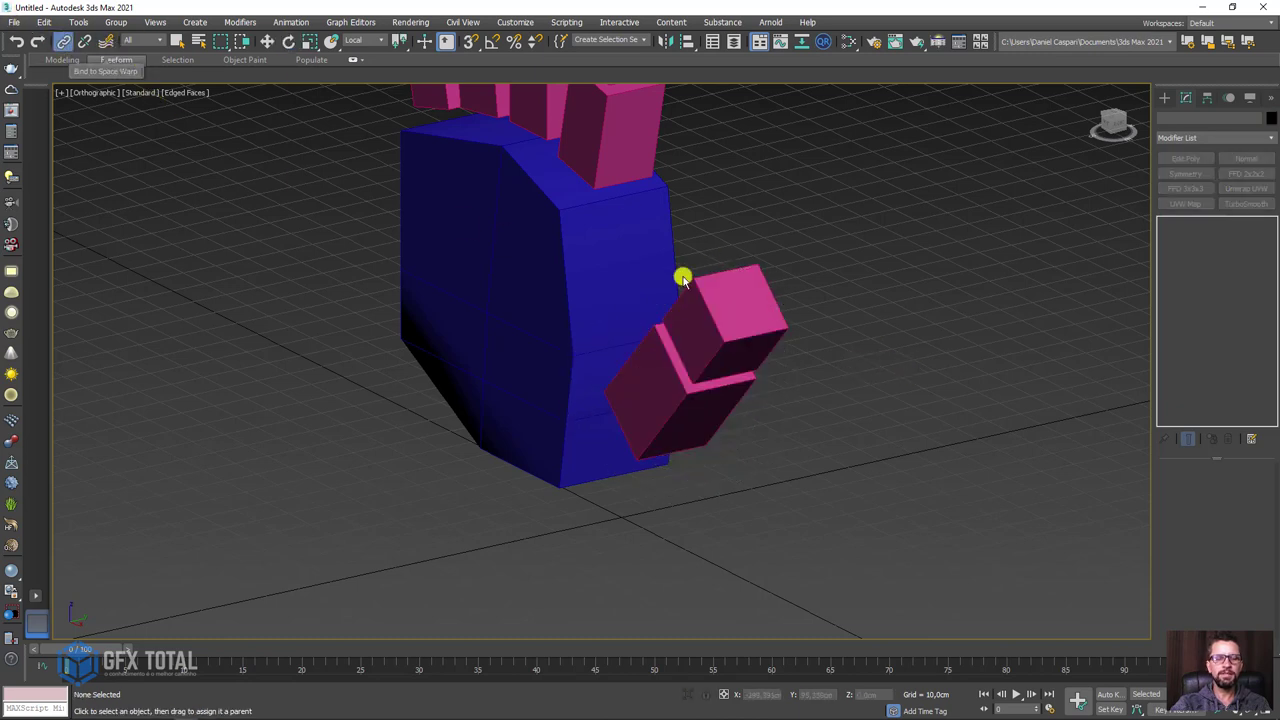
left_click_drag(745, 315, 648, 404)
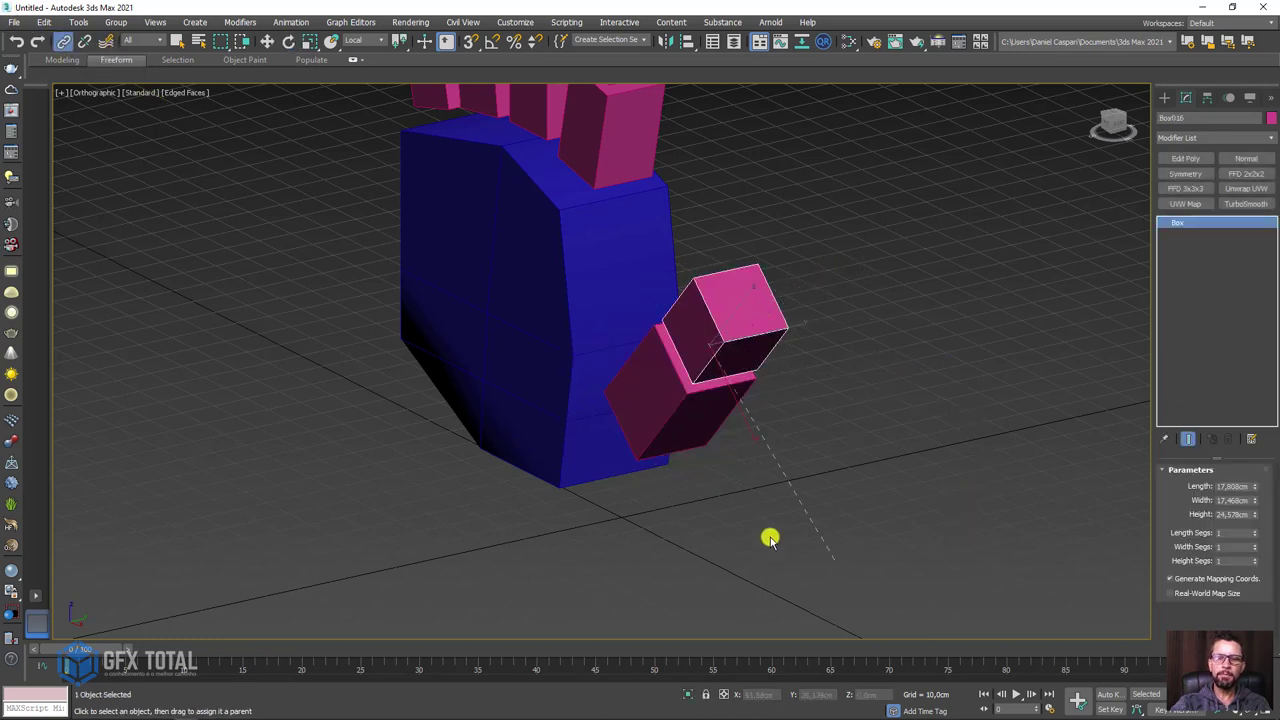
key("e")
left_click(645, 395)
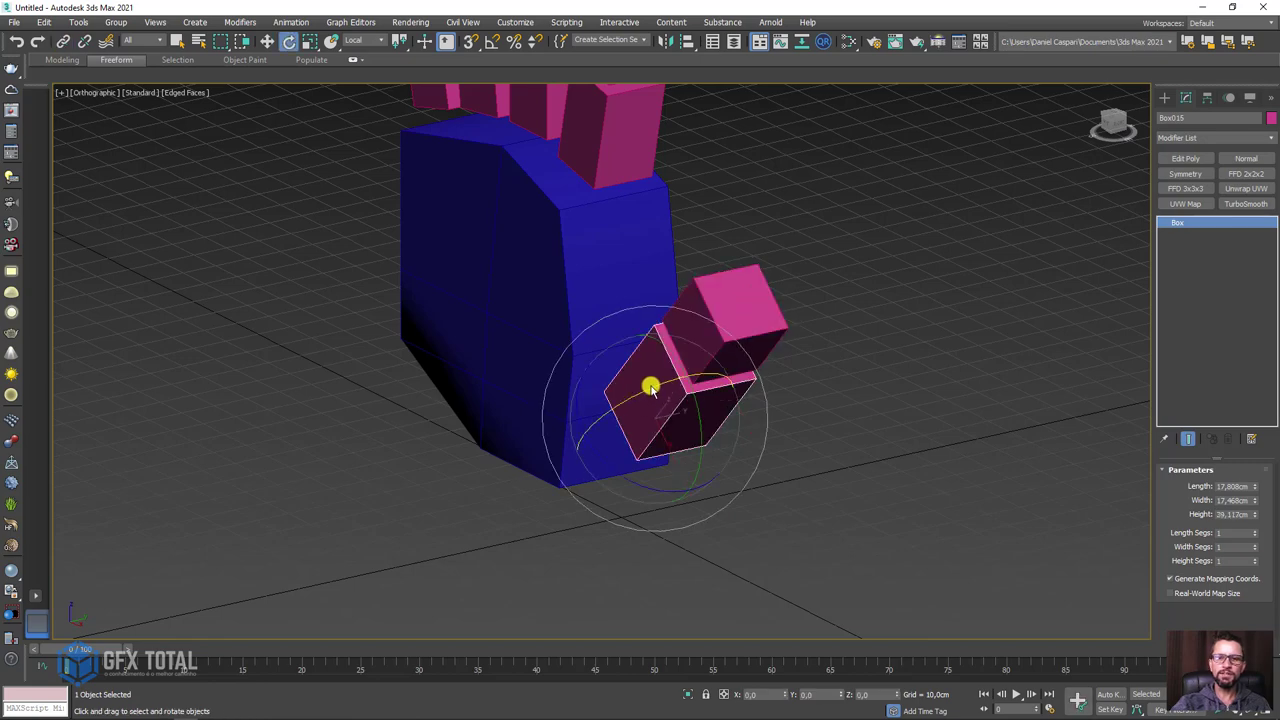
left_click_drag(651, 380, 612, 400)
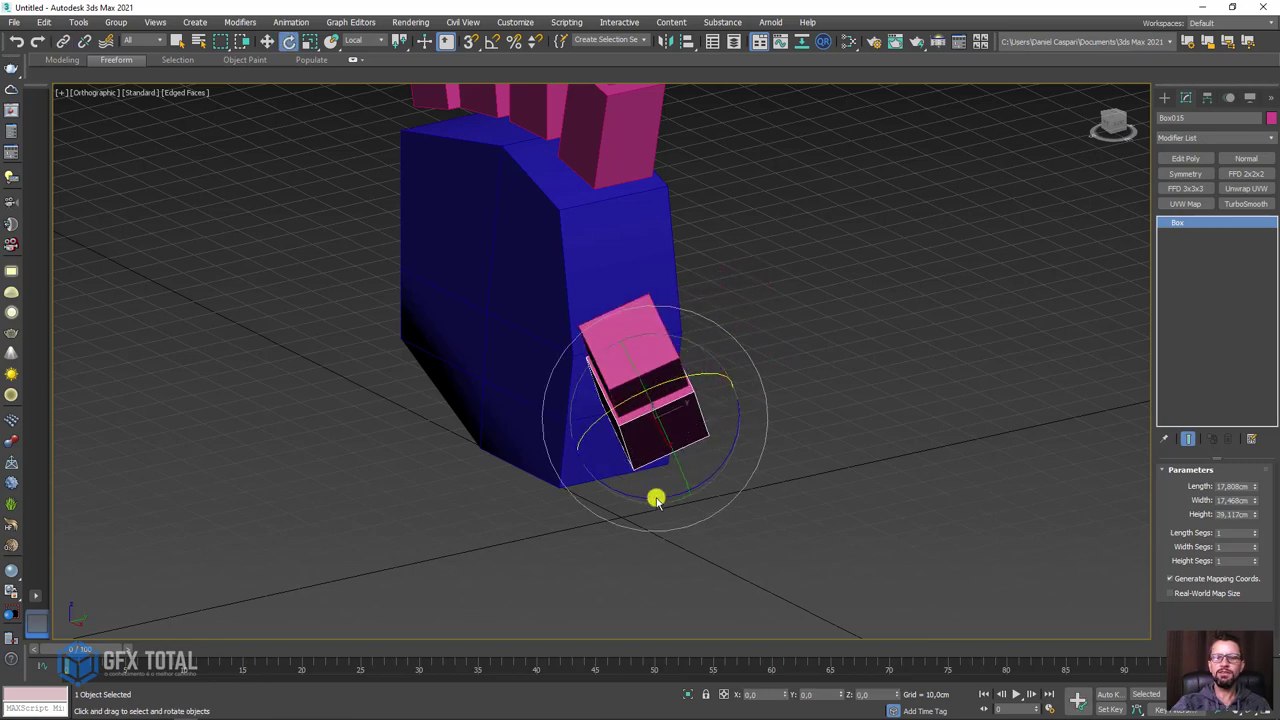
Step: Move the thumb base box left and angle it about 49 degrees outward
mouse_move(654, 497)
middle_mouse_down("alt")
mouse_move(641, 475)
mouse_move(694, 446)
mouse_move(643, 506)
mouse_move(583, 494)
mouse_move(693, 451)
middle_mouse_up("alt")
key("w")
left_click_drag(749, 414, 651, 423)
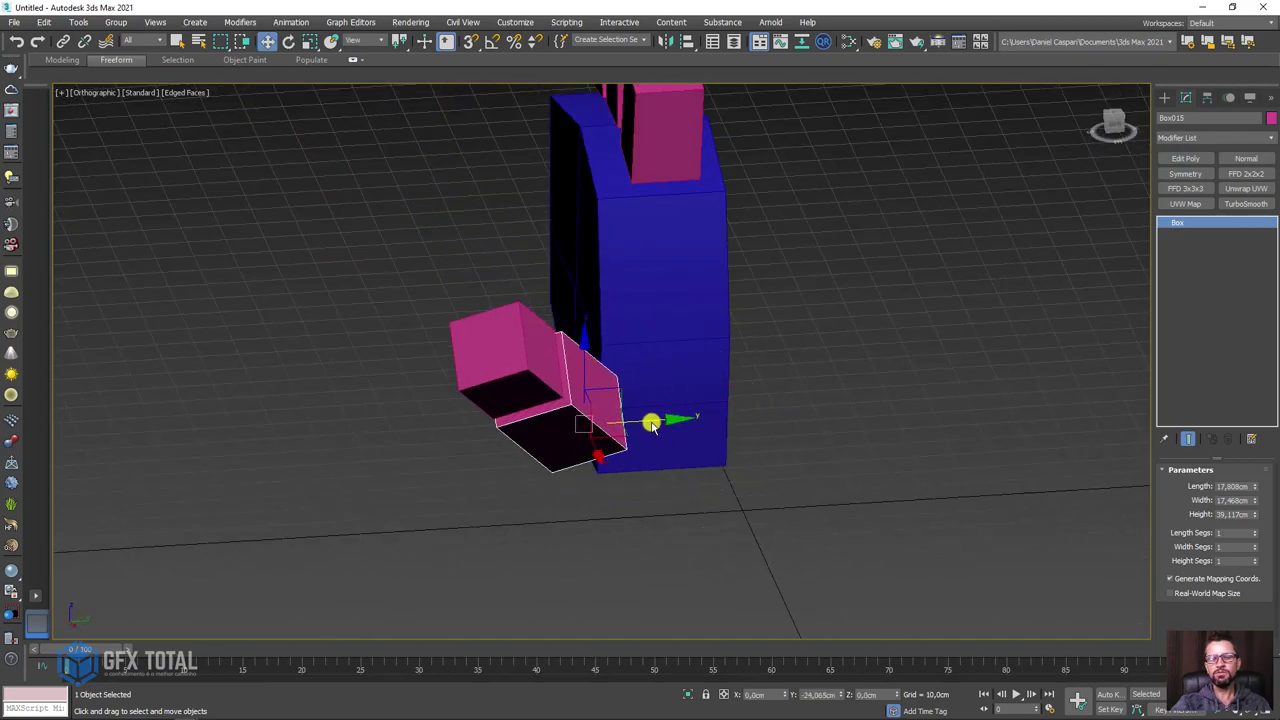
mouse_move(651, 423)
middle_mouse_down("alt")
mouse_move(597, 366)
mouse_move(700, 360)
mouse_move(700, 240)
middle_mouse_up("alt")
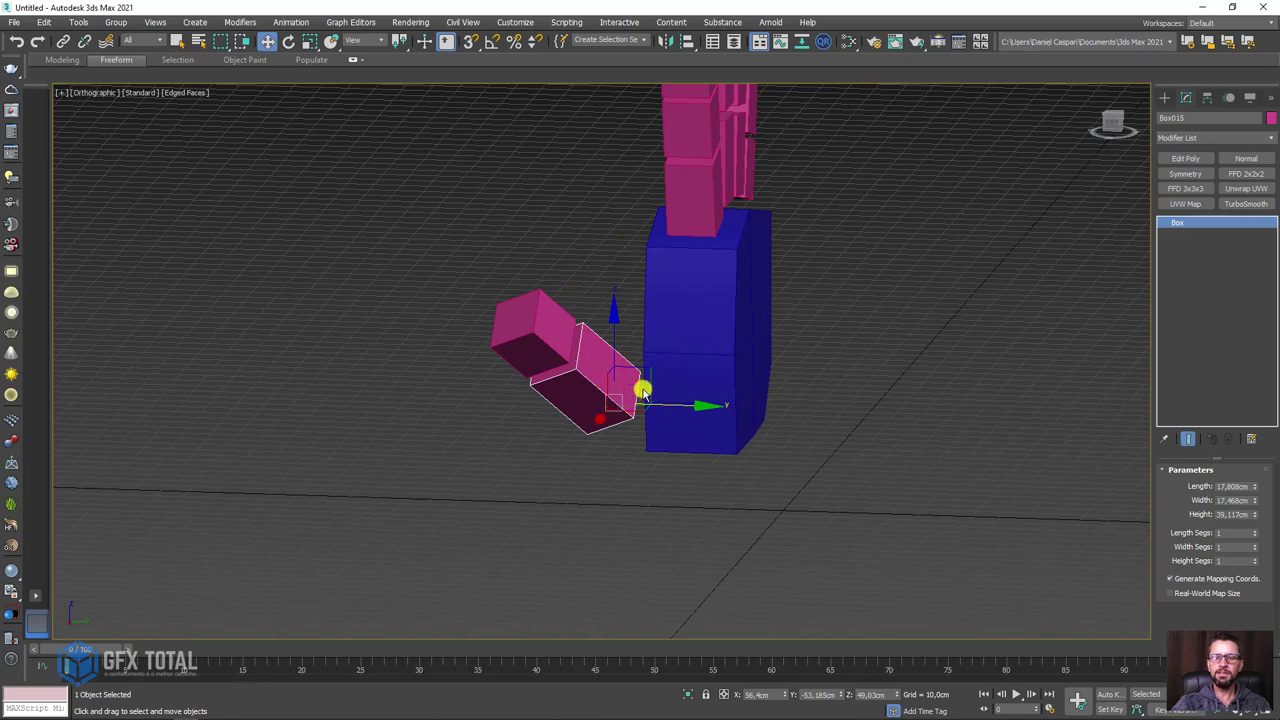
key("e")
left_click_drag(663, 423, 609, 483)
Step: Trial-bend the thumb tip, cancel it, and view the spread fingers from the front
left_click(506, 331)
middle_click_drag(506, 331, 585, 360, "alt")
mouse_move(585, 360)
left_mouse_down()
mouse_move(477, 300)
mouse_move(494, 306)
left_mouse_up()
right_click(494, 306)
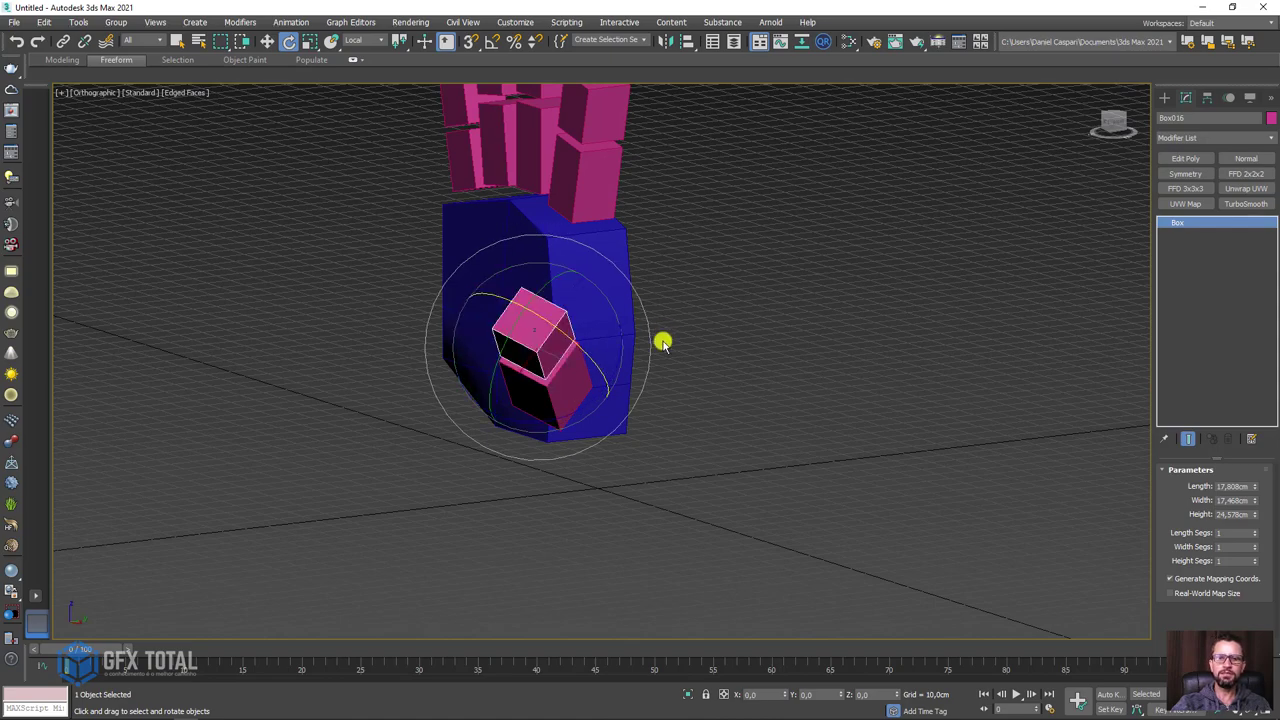
mouse_move(663, 343)
middle_mouse_down("alt")
mouse_move(627, 417)
mouse_move(640, 429)
mouse_move(563, 440)
mouse_move(617, 431)
mouse_move(718, 228)
mouse_move(686, 351)
mouse_move(637, 309)
middle_mouse_up("alt")
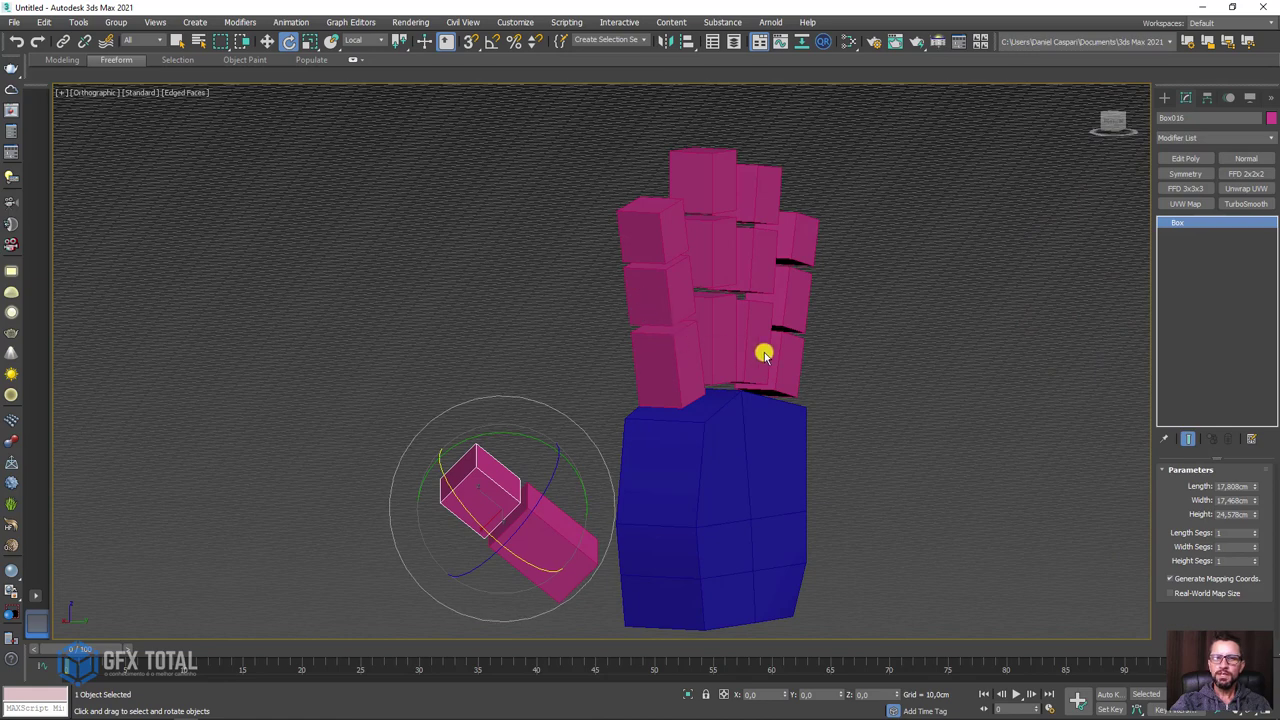
mouse_move(763, 354)
middle_mouse_down("alt")
mouse_move(603, 346)
mouse_move(536, 257)
middle_mouse_up("alt")
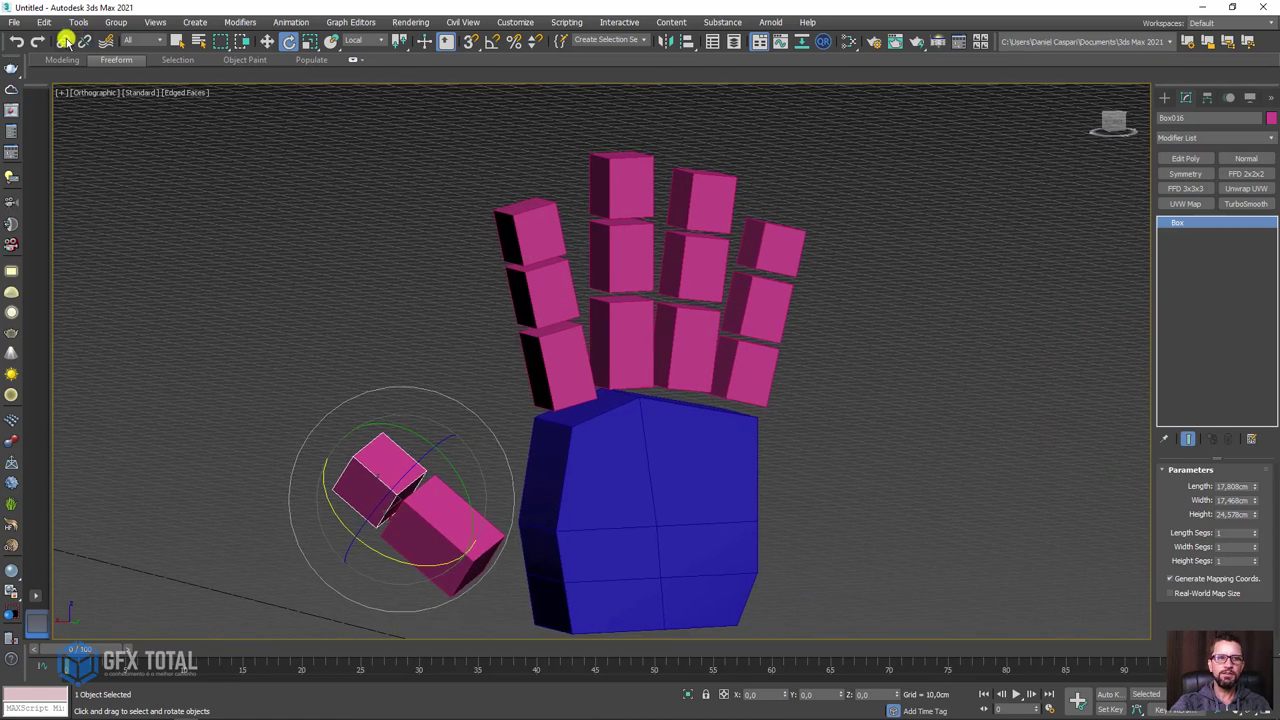
Step: Link the upper boxes of the index, middle, ring and pinky to the boxes below
left_click(65, 40)
left_click(566, 263)
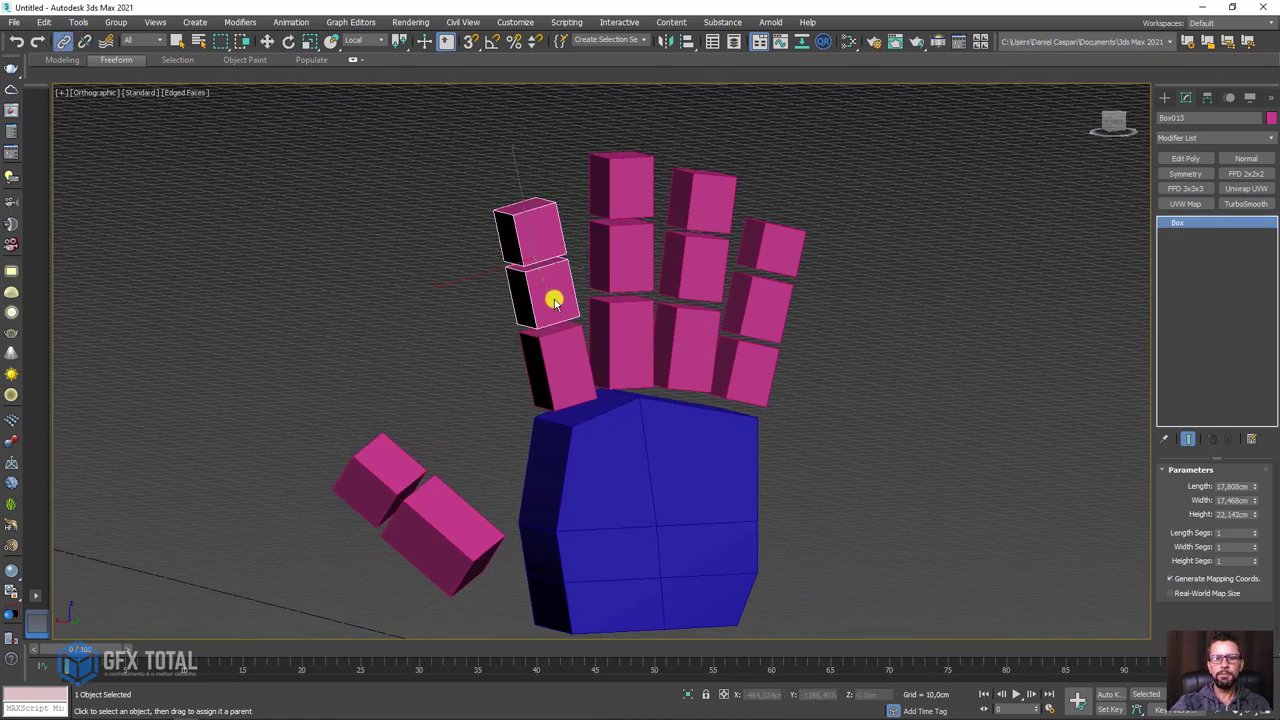
left_click_drag(554, 300, 563, 363)
left_click_drag(626, 183, 633, 318)
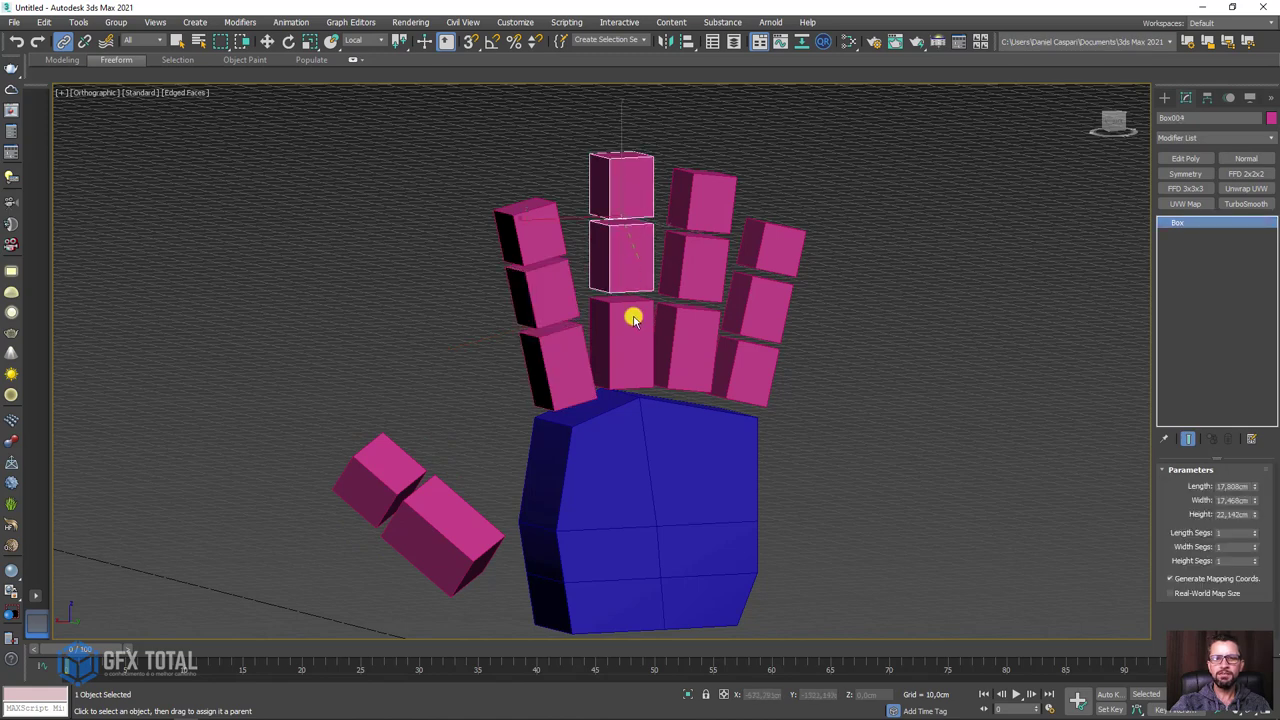
mouse_move(723, 222)
left_mouse_down()
mouse_move(703, 266)
mouse_move(703, 323)
left_mouse_up()
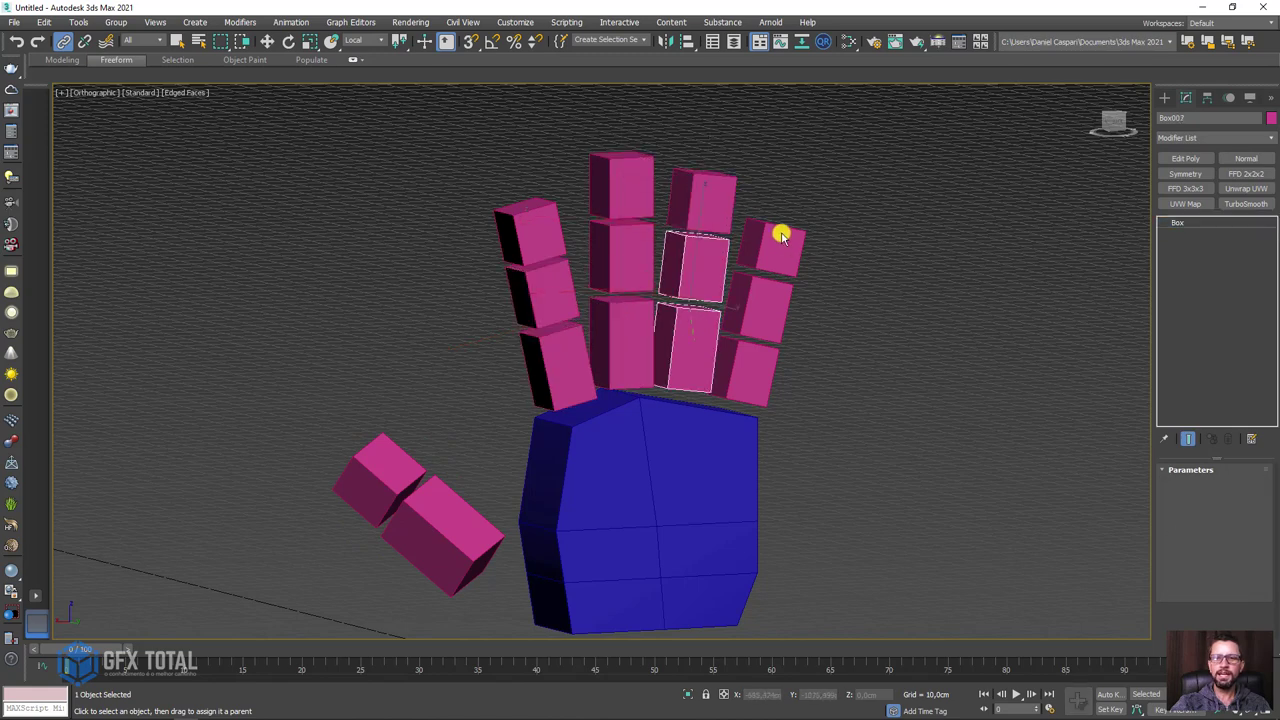
left_click_drag(781, 234, 757, 360)
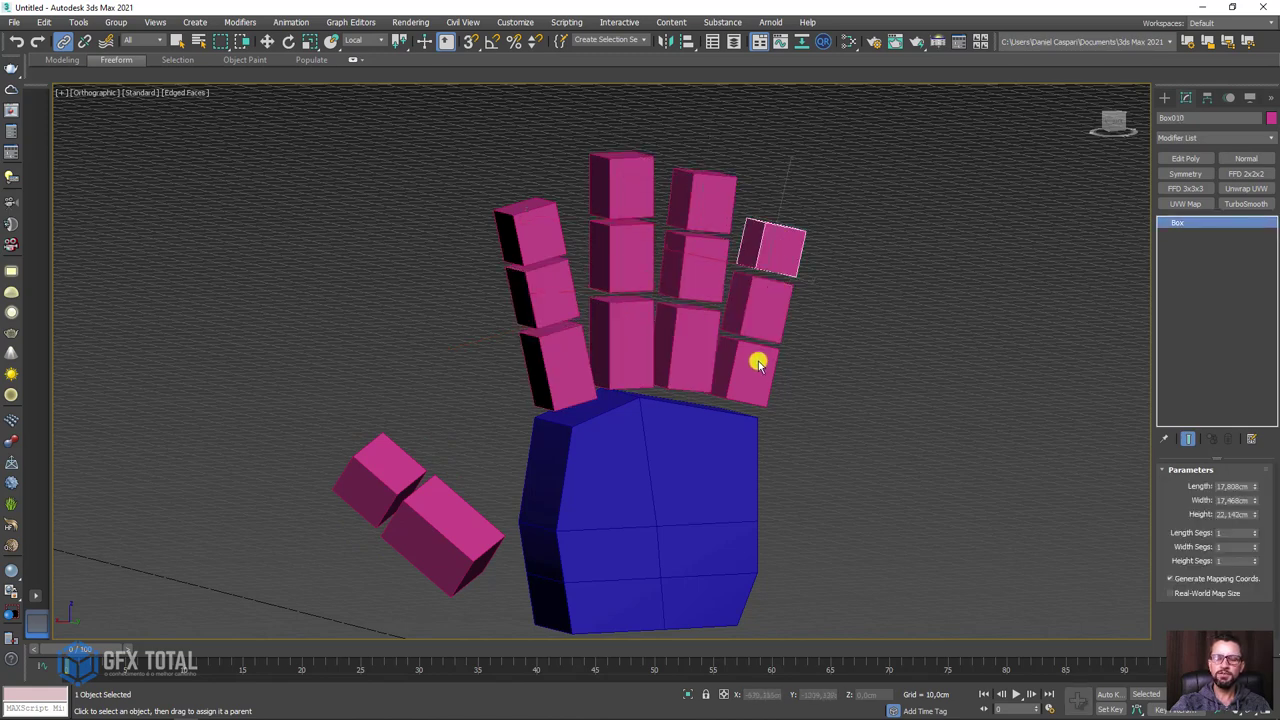
Step: Select the four finger base boxes together
left_click(568, 371)
left_click(614, 351, "ctrl")
left_click(680, 346, "ctrl")
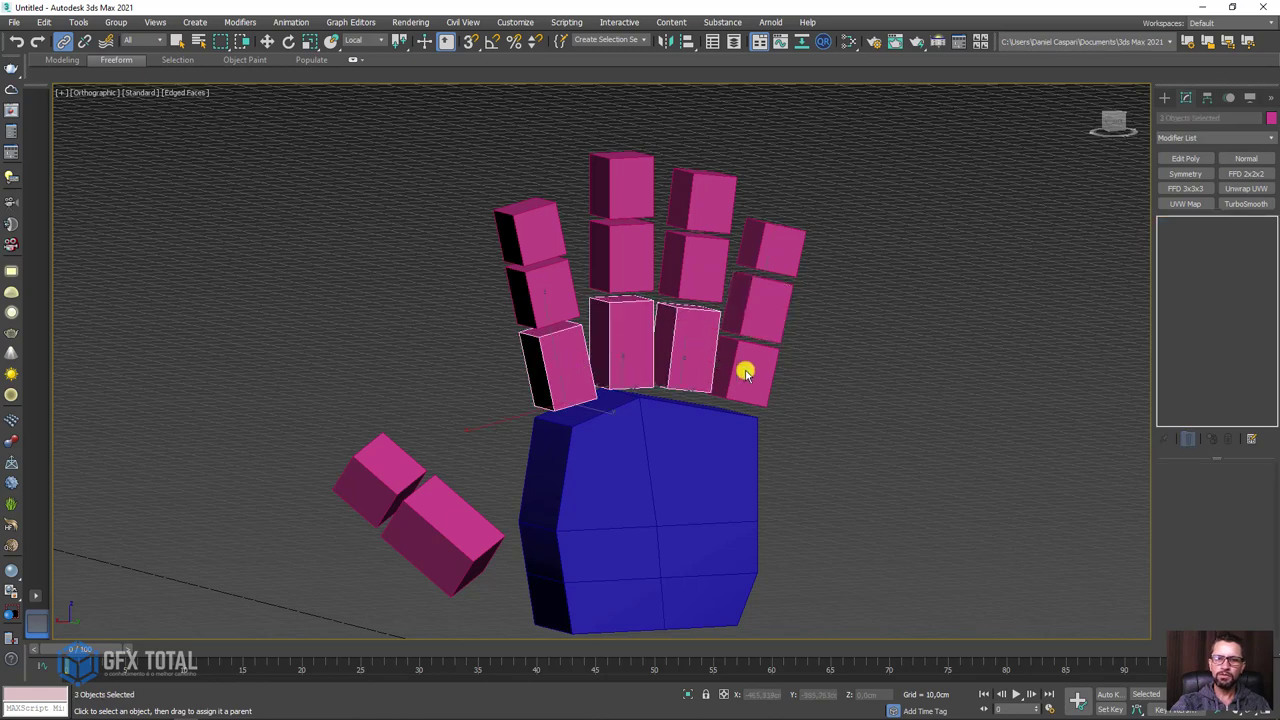
left_click(746, 369, "ctrl")
mouse_move(746, 369)
middle_mouse_down("alt")
mouse_move(717, 363)
mouse_move(726, 354)
mouse_move(719, 379)
middle_mouse_up("alt")
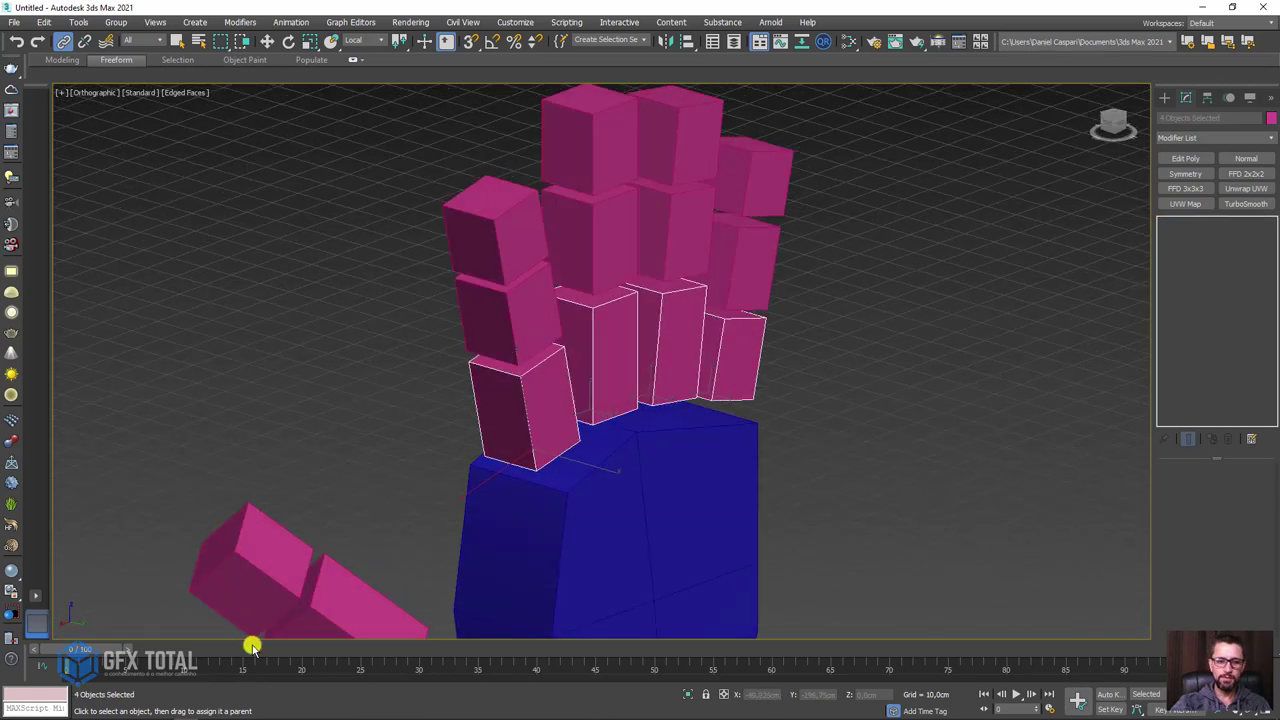
Step: Bring up the PureRef board and centre the clenched-fist photo
left_click(210, 711)
scroll(777, 343, "down", 2)
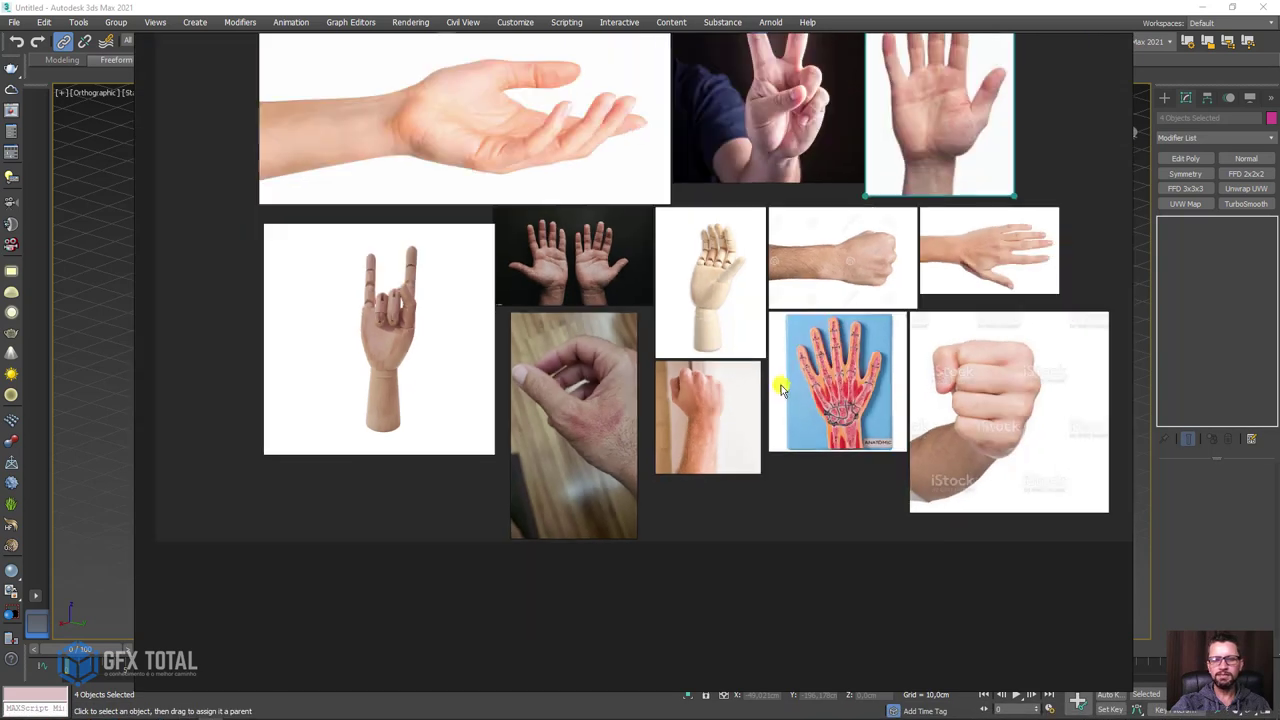
left_click(900, 209)
scroll(428, 320, "up", 1)
scroll(428, 320, "up", 1)
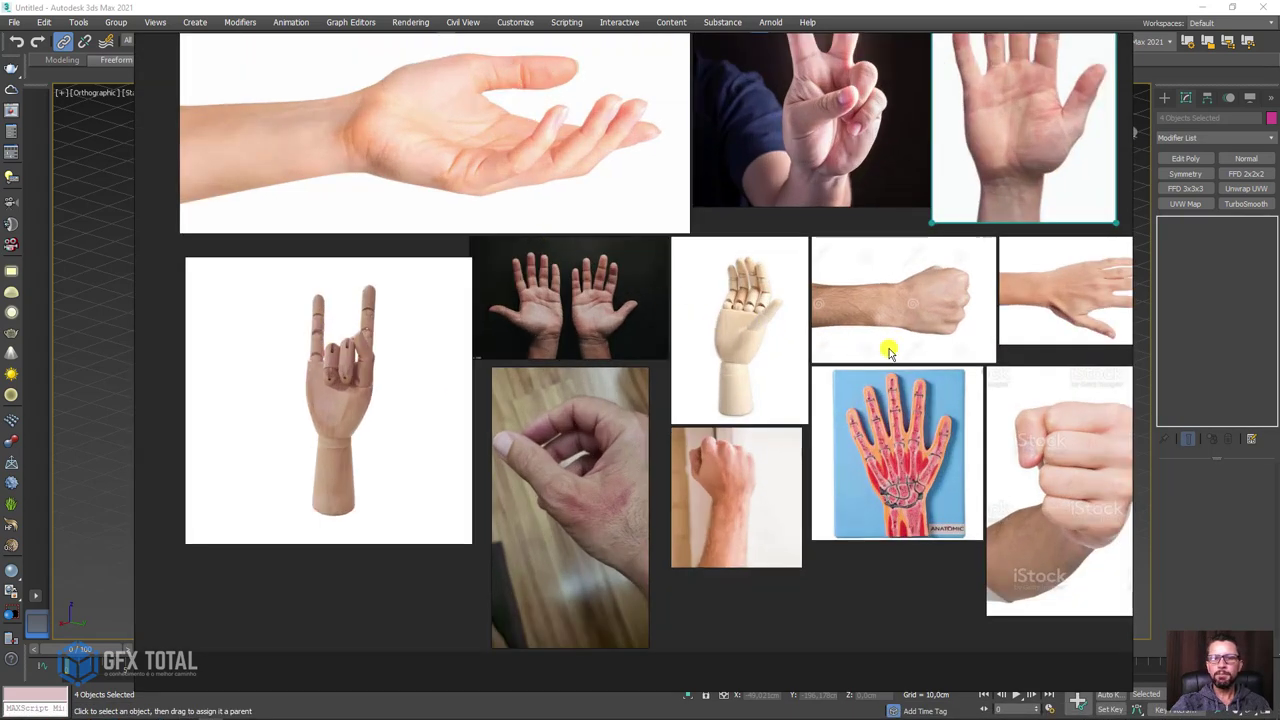
mouse_move(889, 349)
middle_mouse_down()
mouse_move(829, 360)
mouse_move(727, 440)
middle_mouse_up()
Step: Trace a line down the fist's right edge, zoom out, and minimise PureRef
scroll(727, 440, "up", 1)
scroll(723, 434, "up", 1)
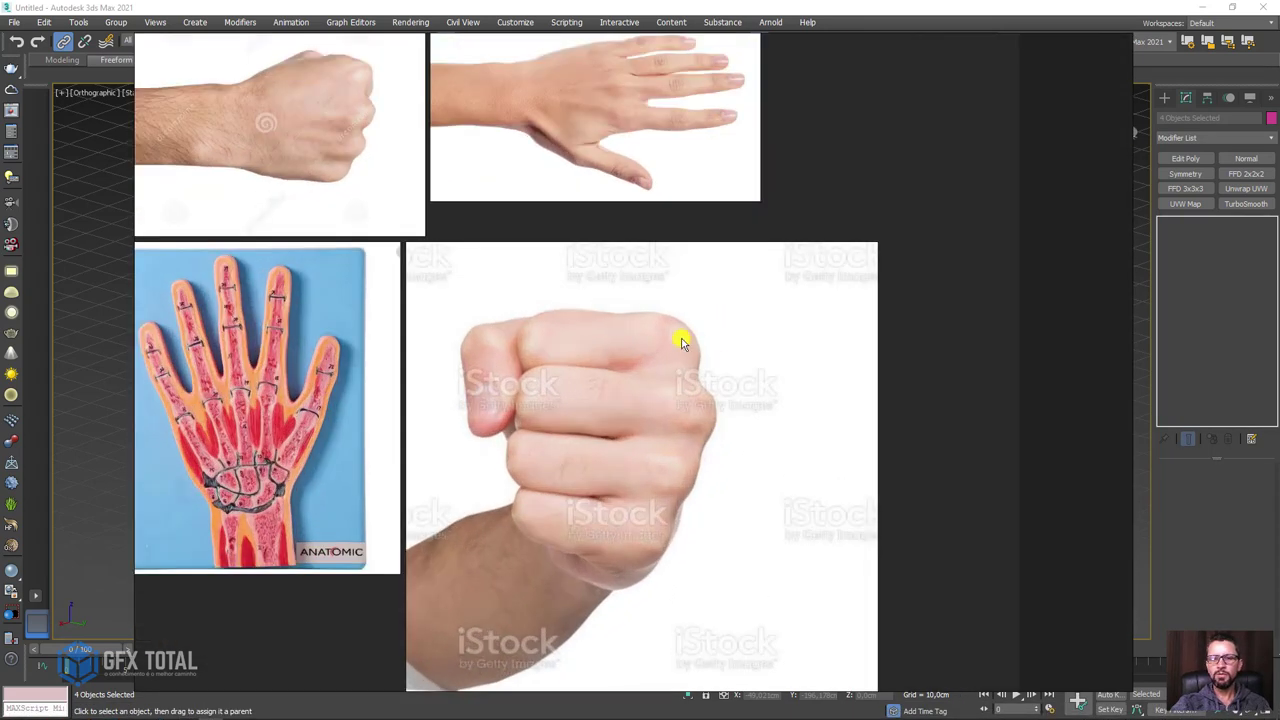
left_click_drag(696, 316, 684, 582)
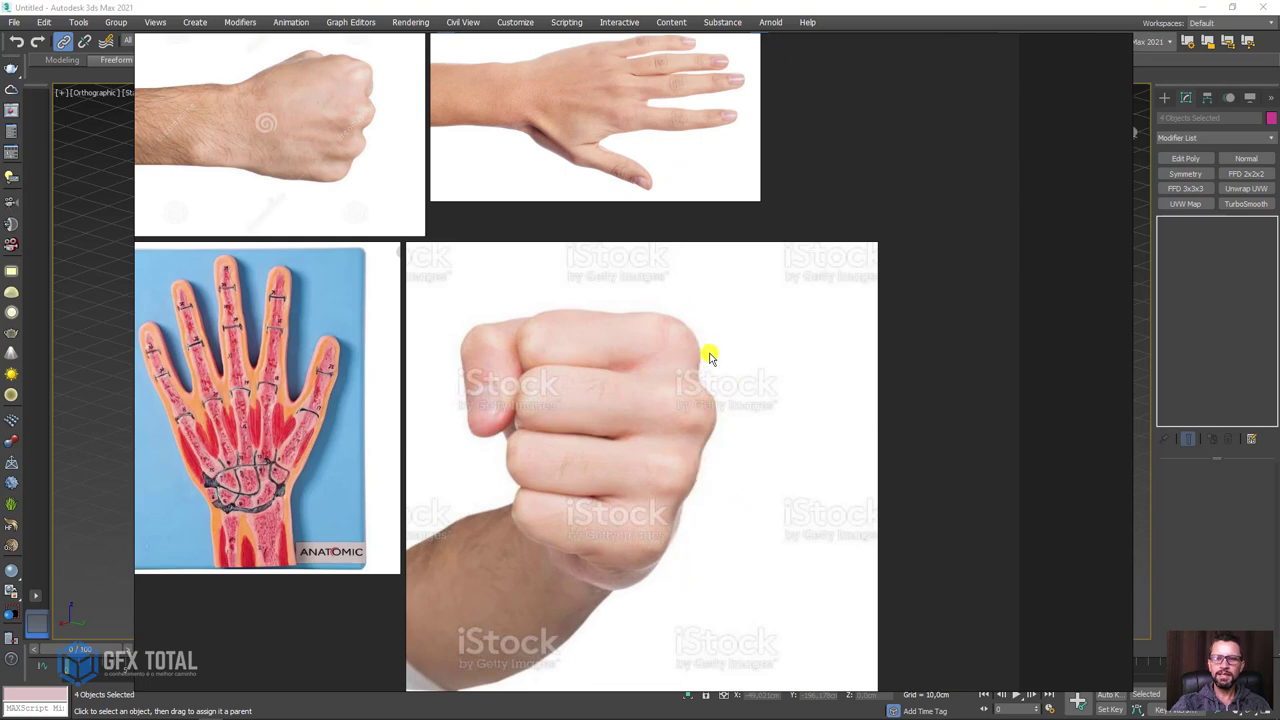
left_click_drag(708, 402, 670, 558)
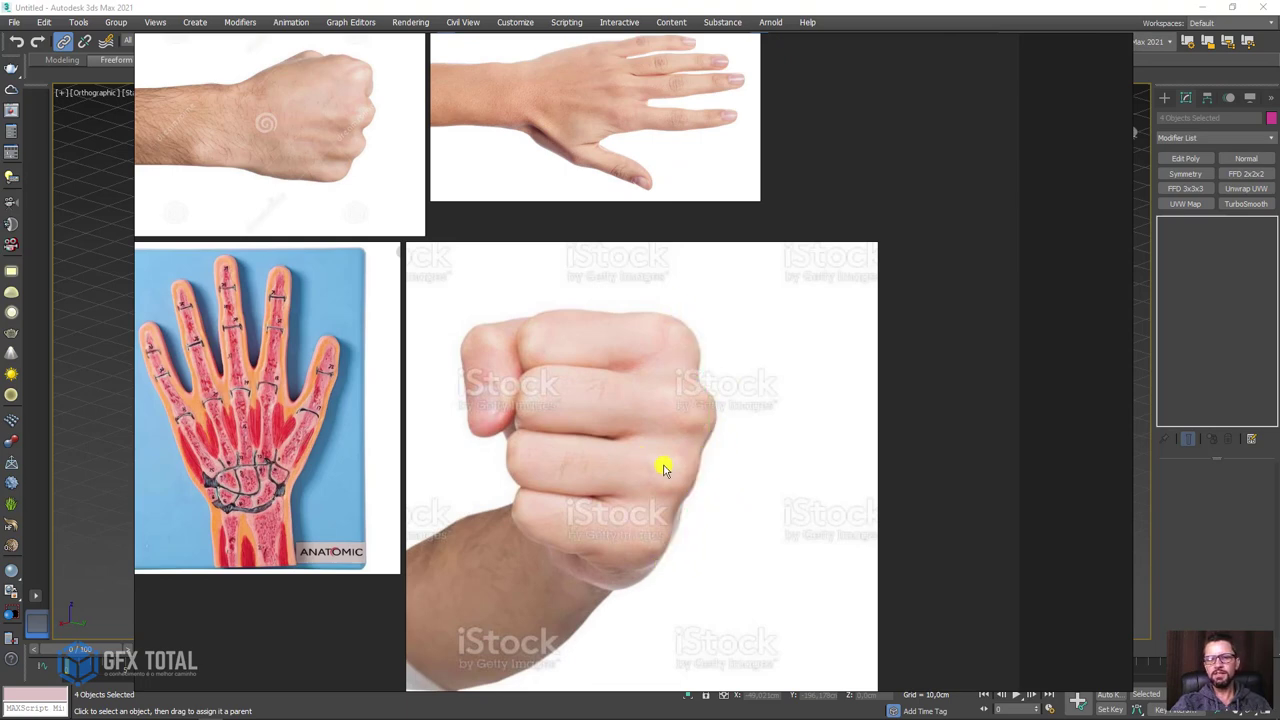
scroll(660, 466, "down", 5)
left_click(213, 690)
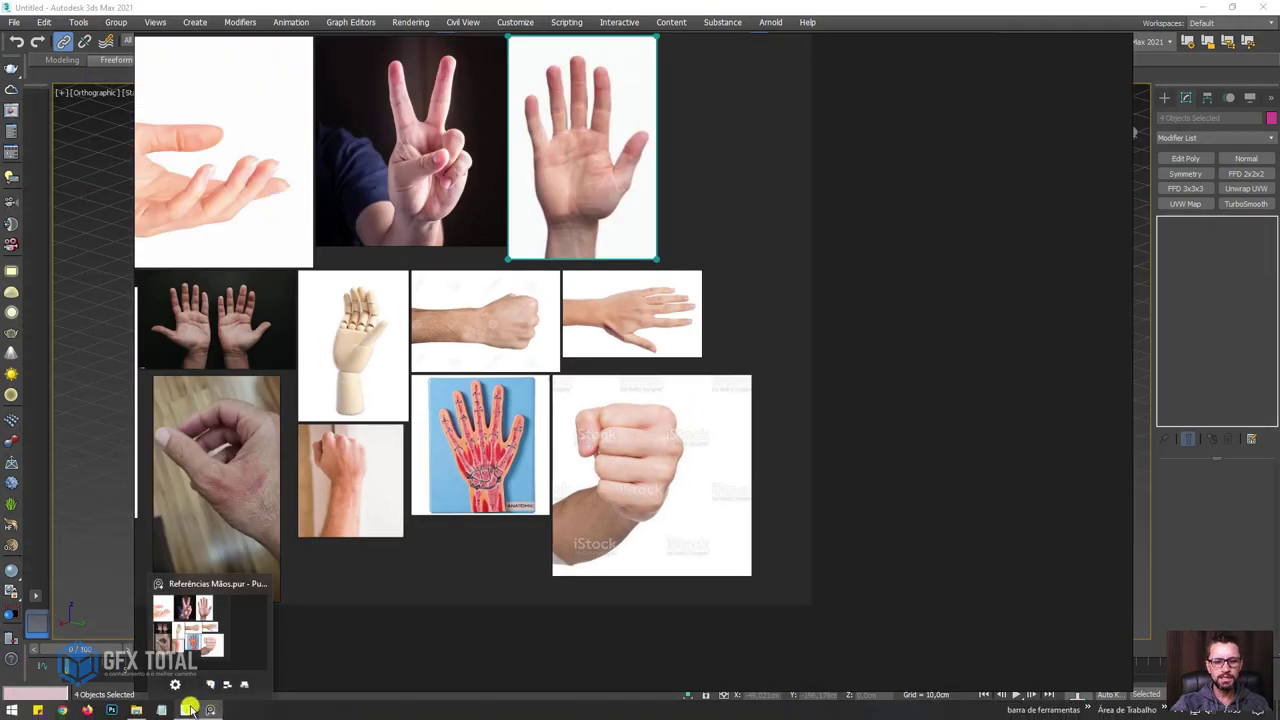
Step: Taper the palm toward the wrist by shifting its middle ring of vertices along Y
mouse_move(677, 457)
middle_mouse_down("alt")
mouse_move(720, 553)
mouse_move(640, 389)
middle_mouse_up("alt")
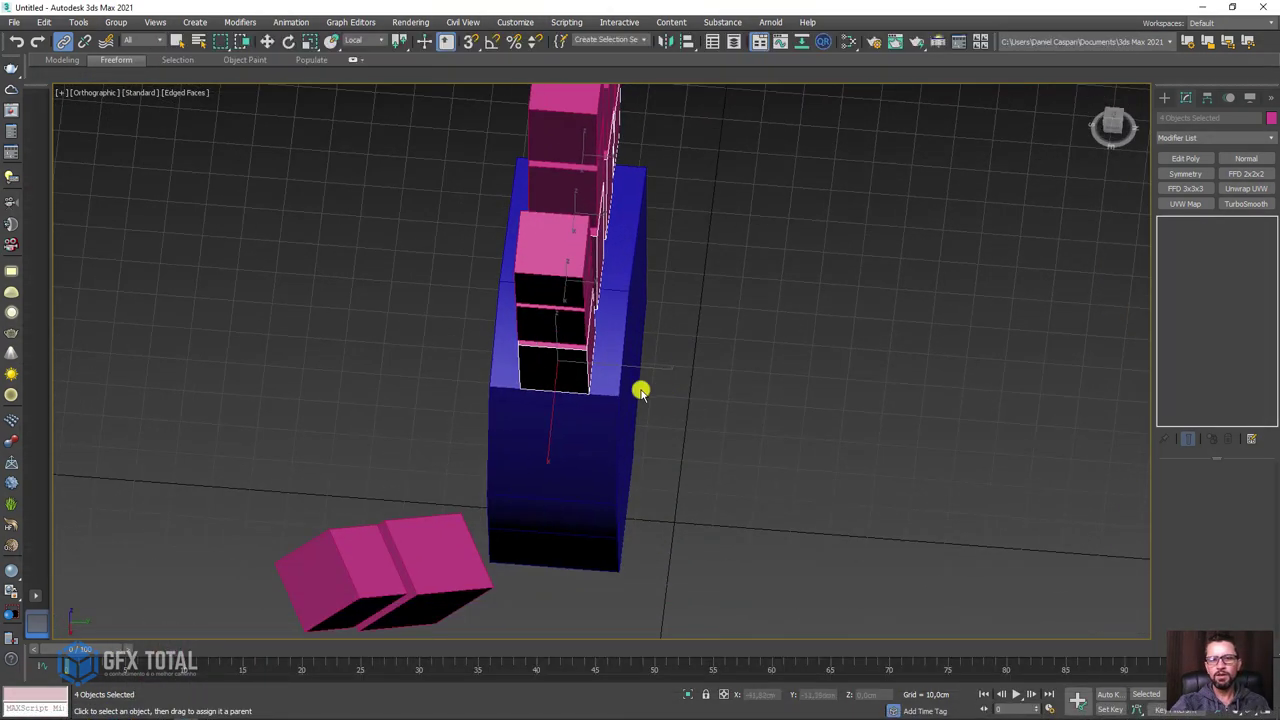
left_click(640, 389)
left_click(1201, 237)
mouse_move(1086, 251)
middle_mouse_down("alt")
mouse_move(866, 306)
mouse_move(877, 320)
mouse_move(672, 393)
middle_mouse_up("alt")
left_click_drag(700, 362, 466, 437)
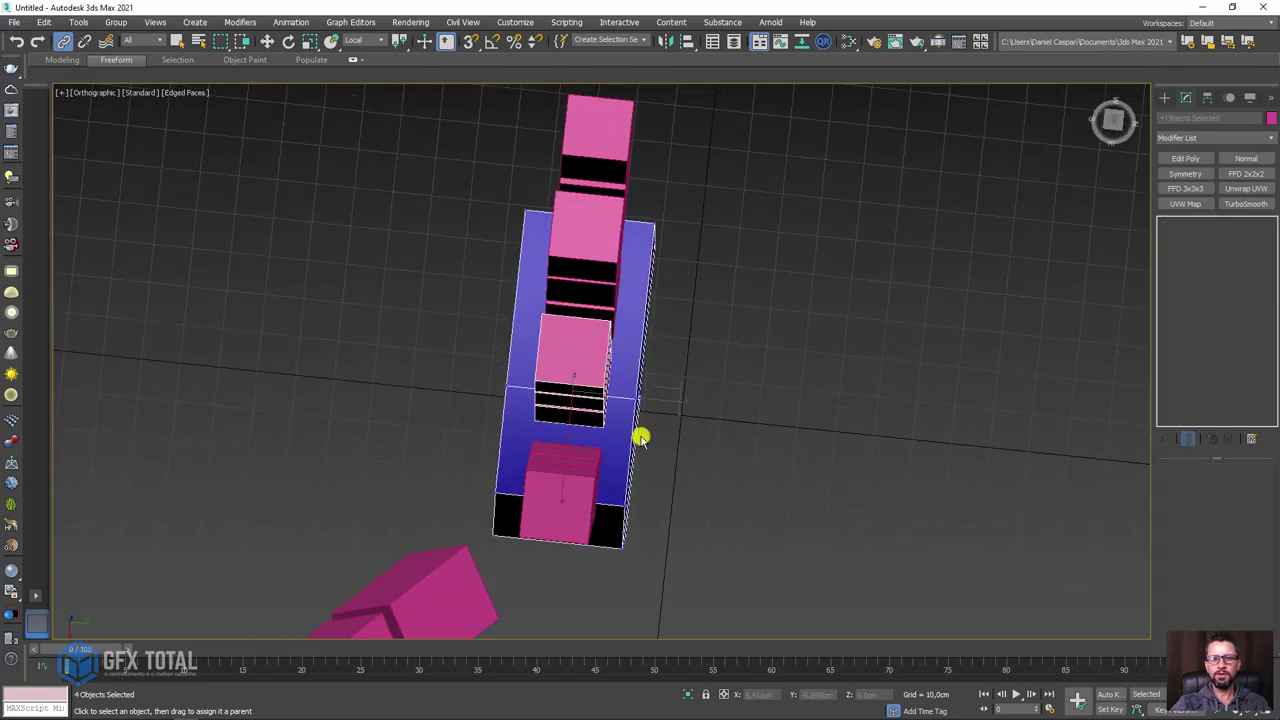
key("w")
left_click(1202, 236)
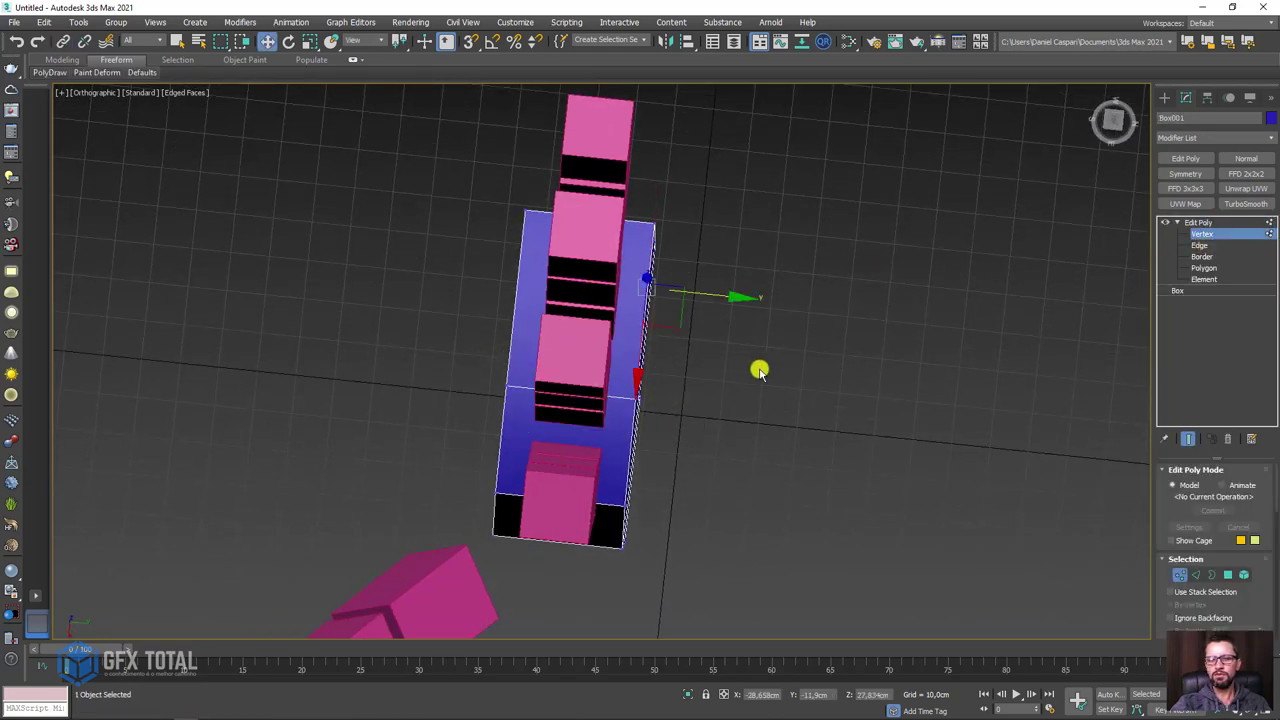
left_click_drag(760, 371, 440, 443)
middle_click_drag(520, 431, 651, 406, "alt")
left_click_drag(651, 406, 667, 398)
left_click(1213, 222)
Step: From a top-down view, select three finger boxes
middle_click_drag(663, 257, 680, 323, "alt")
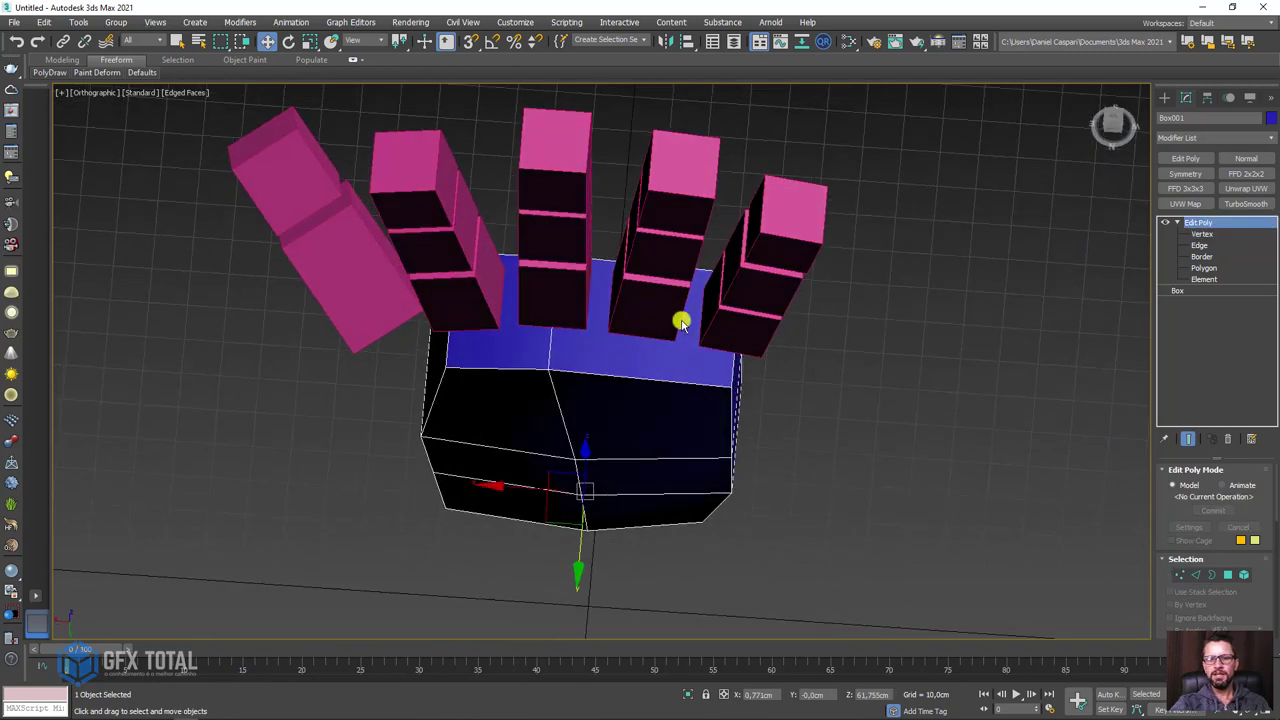
left_click(718, 325)
left_click(657, 309, "ctrl")
left_click(585, 297, "ctrl")
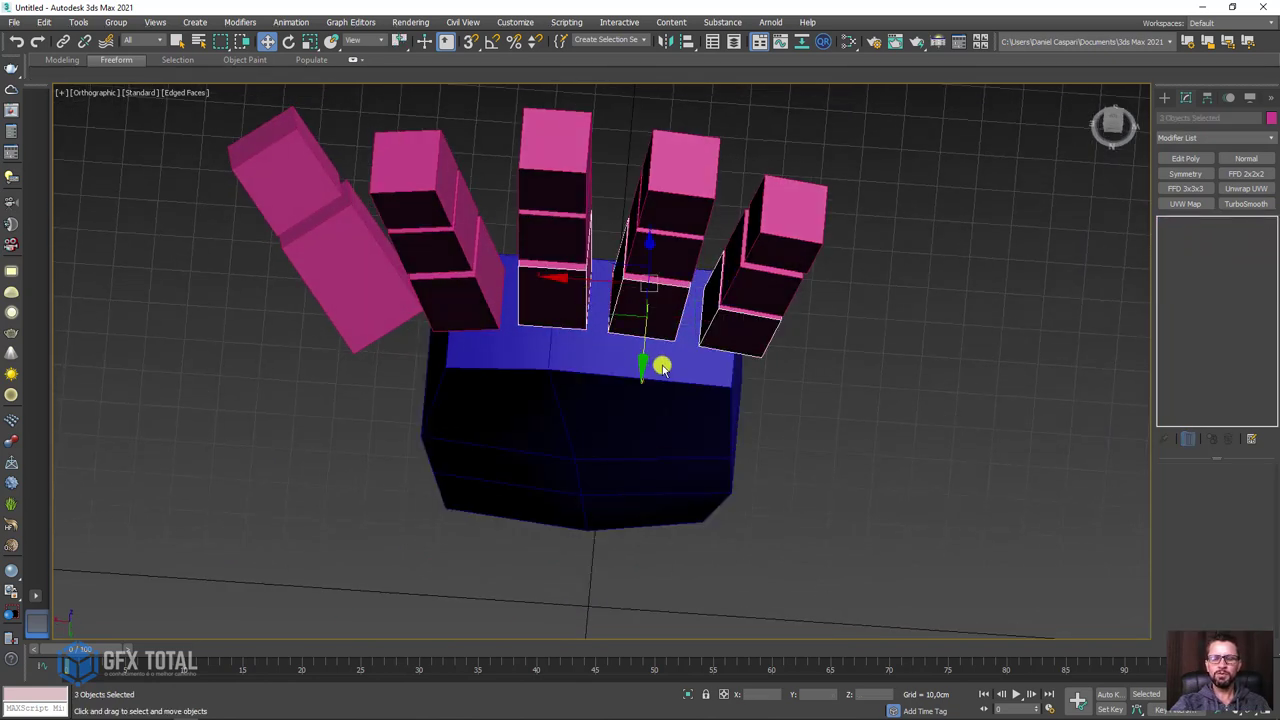
Step: Rotate the three selected fingers about 10 degrees in View coordinates
key("e")
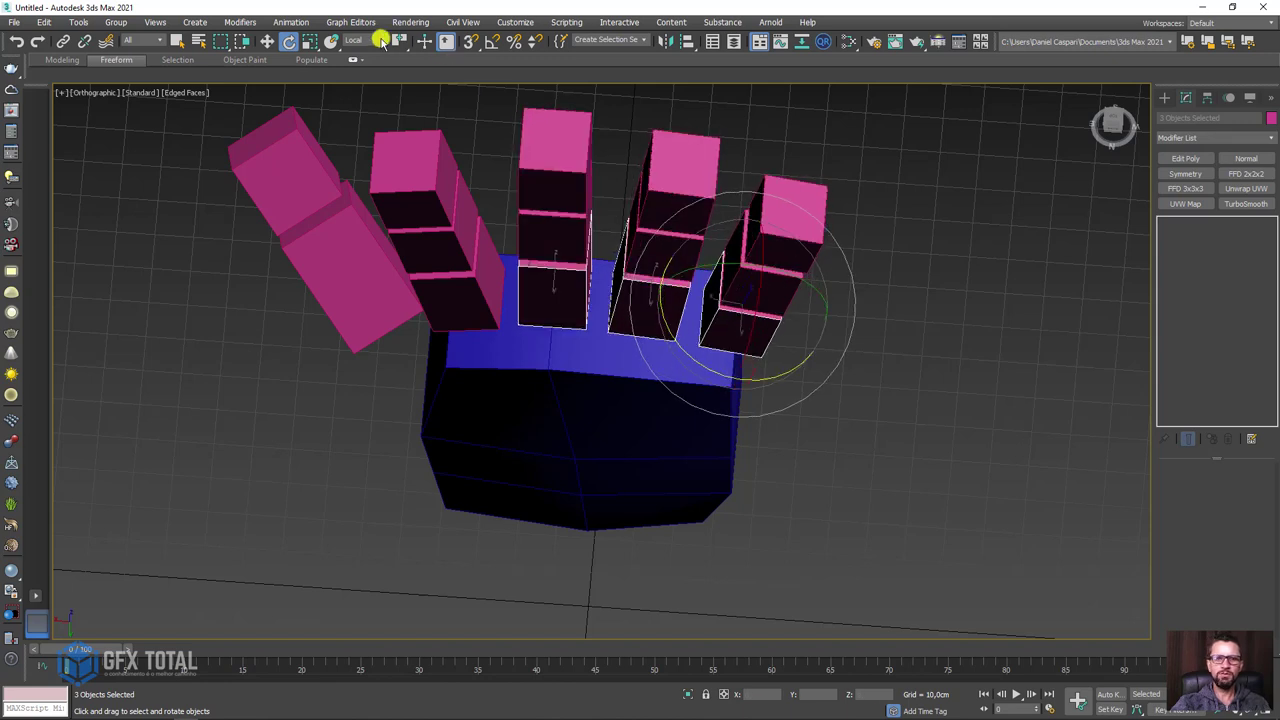
left_click(370, 41)
left_click(357, 50)
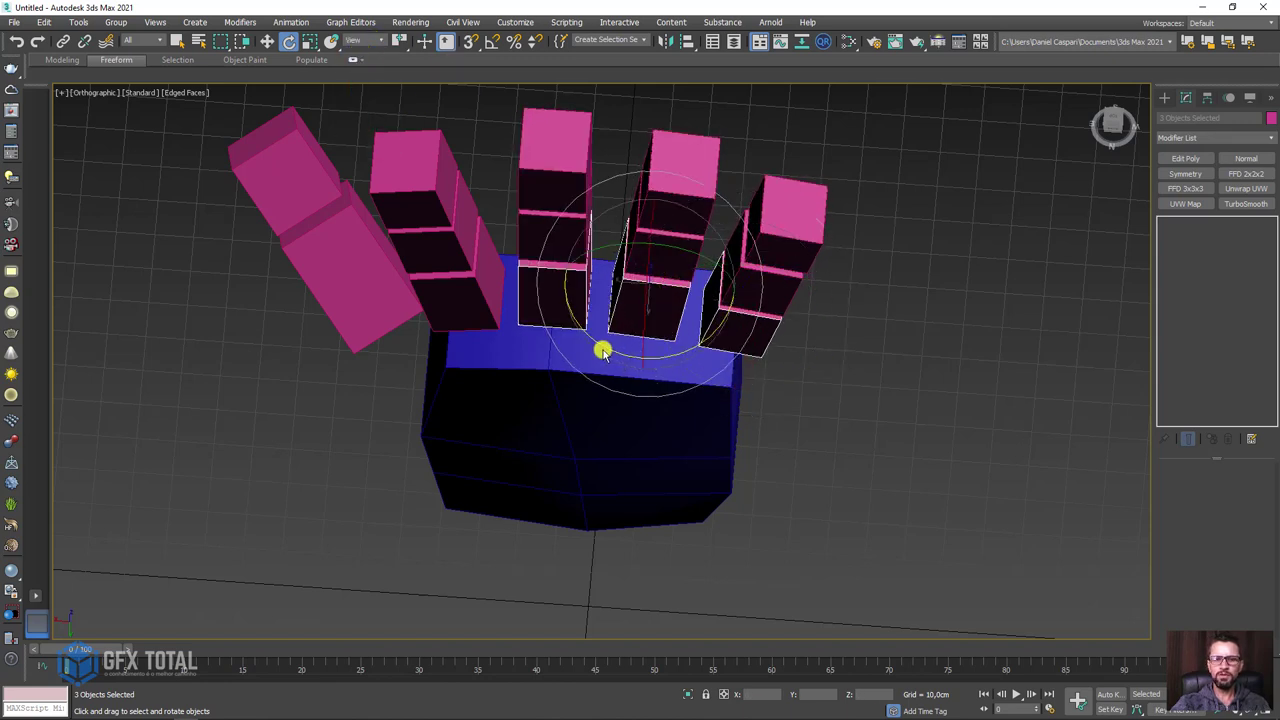
left_click_drag(603, 350, 622, 352)
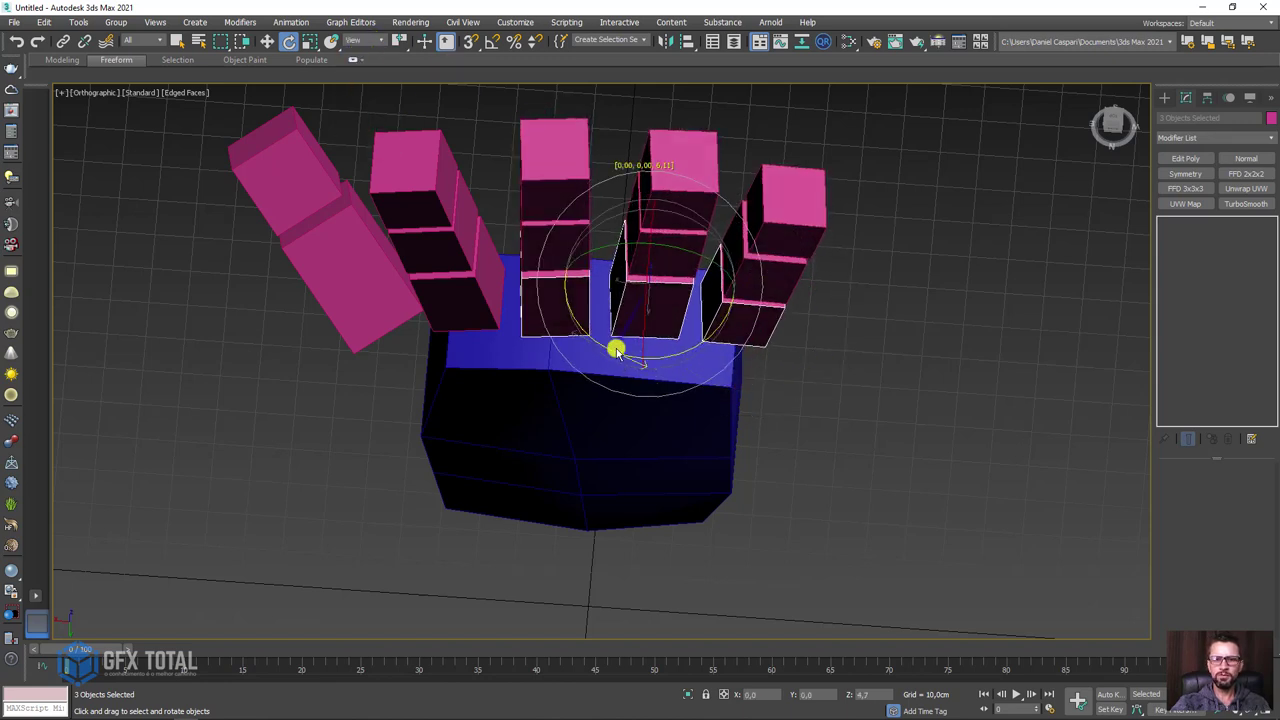
Step: Rotate one finger box back about 4 degrees, select another, and view the hand from the front
left_click(477, 314)
middle_click_drag(477, 314, 529, 326, "alt")
left_click_drag(523, 340, 517, 354)
mouse_move(517, 354)
middle_mouse_down("alt")
mouse_move(533, 347)
mouse_move(526, 331)
mouse_move(600, 308)
middle_mouse_up("alt")
left_click(584, 272)
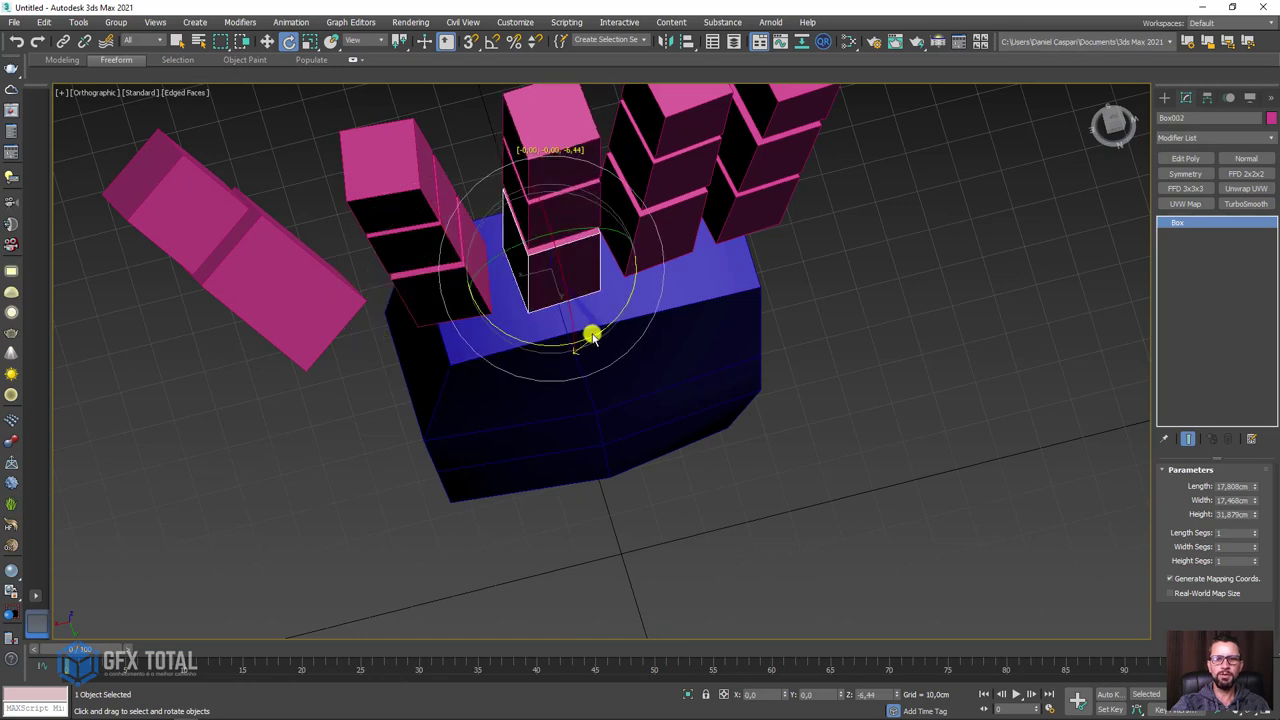
mouse_move(737, 331)
middle_mouse_down("alt")
mouse_move(566, 336)
mouse_move(817, 280)
mouse_move(837, 311)
mouse_move(864, 295)
middle_mouse_up("alt")
mouse_move(326, 240)
left_mouse_down()
mouse_move(566, 200)
mouse_move(840, 260)
left_mouse_up()
scroll(847, 412, "down", 2)
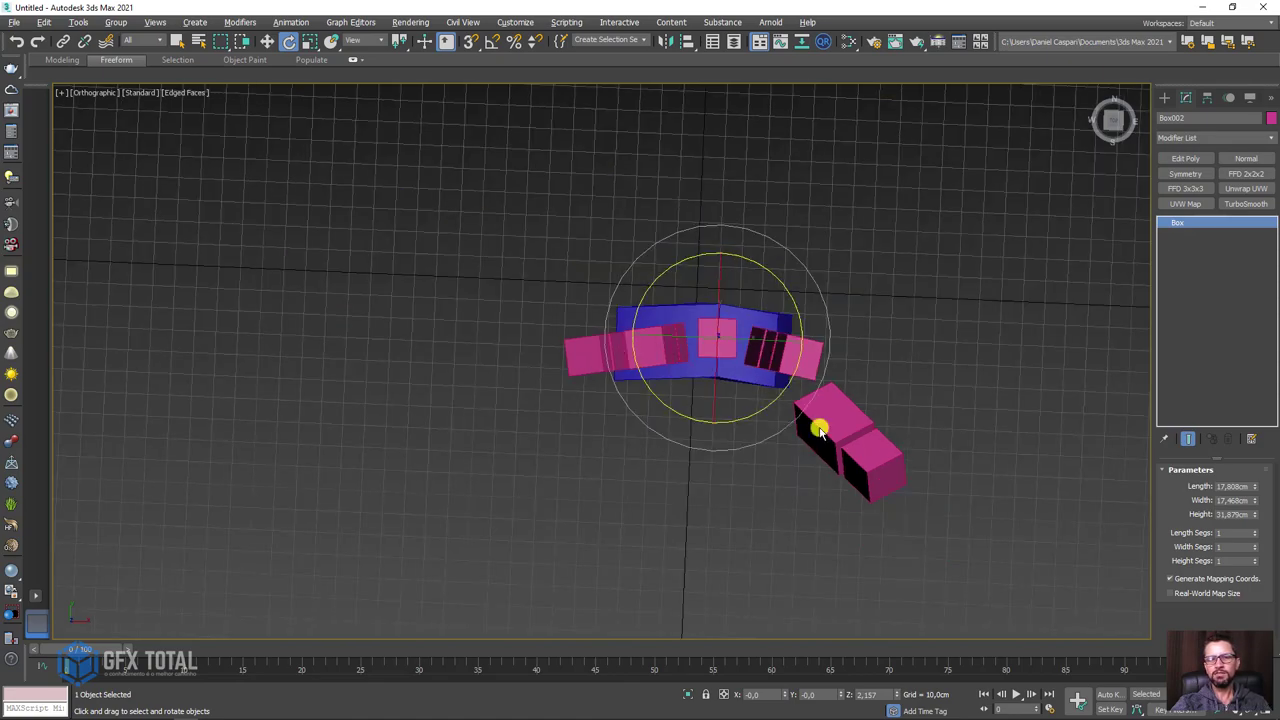
mouse_move(820, 423)
middle_mouse_down("alt")
mouse_move(903, 349)
mouse_move(1006, 406)
mouse_move(902, 445)
mouse_move(714, 400)
mouse_move(795, 328)
middle_mouse_up("alt")
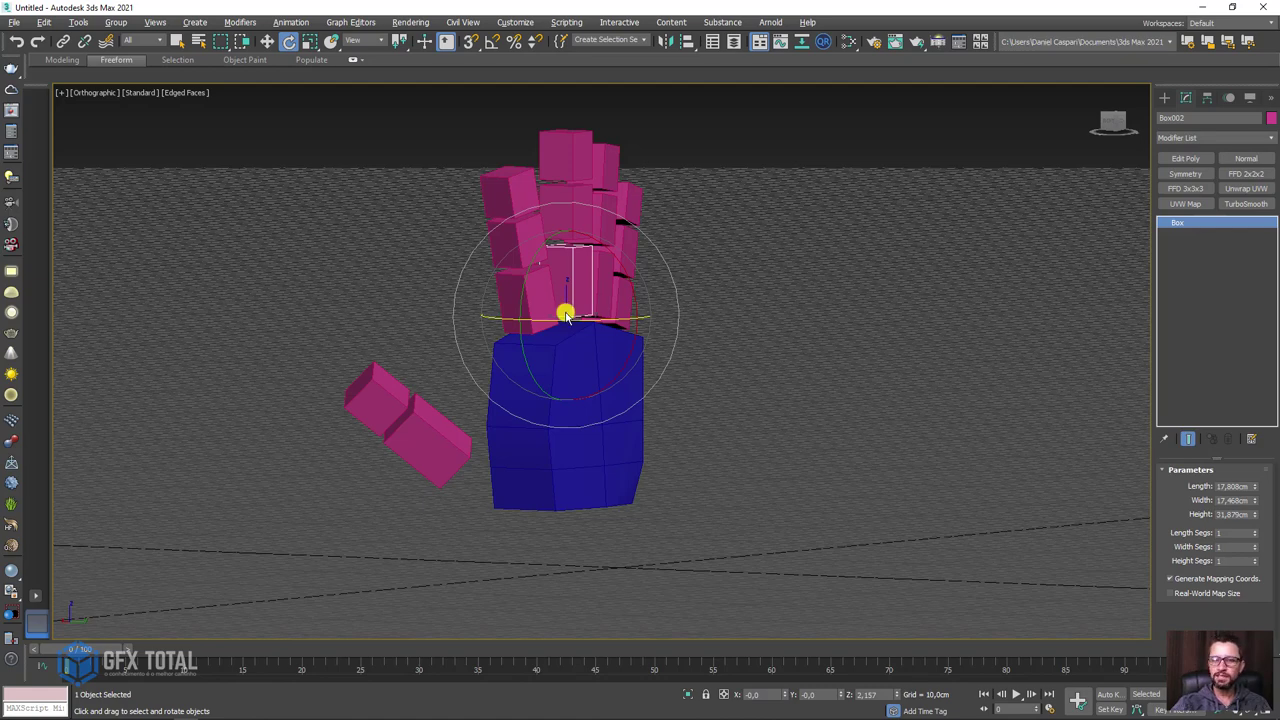
Step: Zoom in on the hand and select four finger segment boxes
scroll(615, 230, "up", 2)
scroll(640, 195, "up", 2)
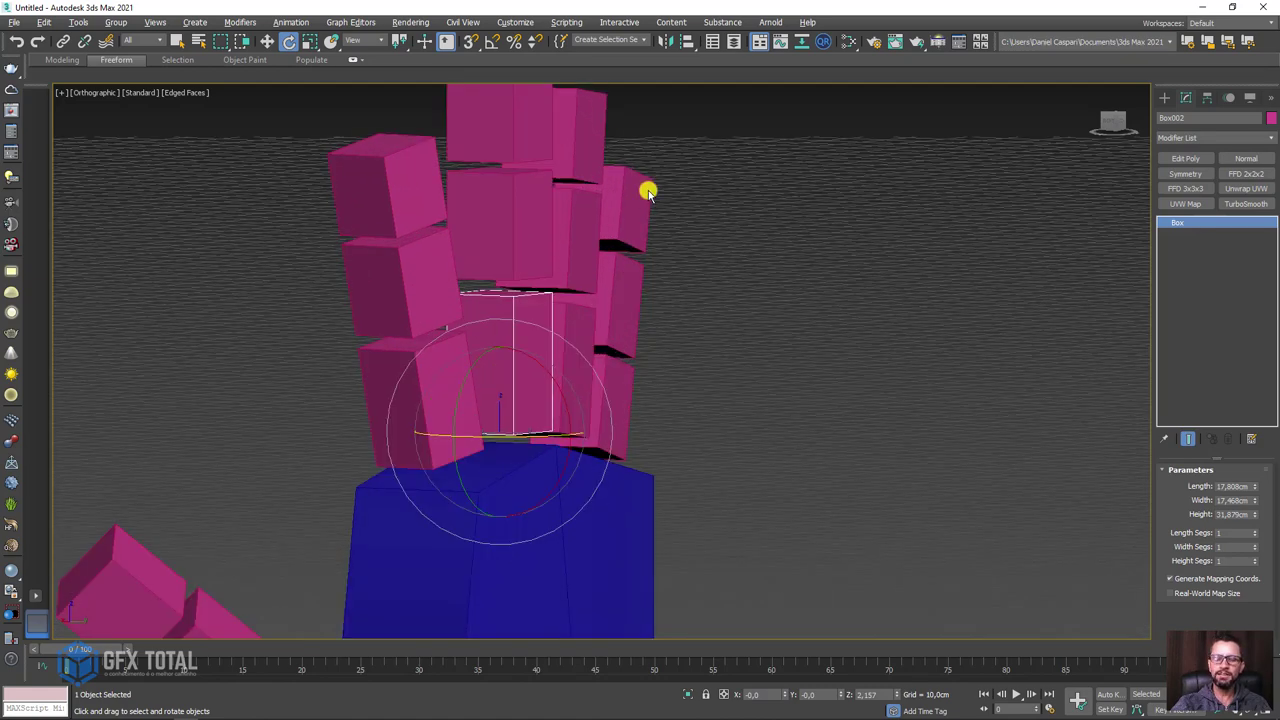
scroll(665, 200, "up", 2)
scroll(688, 235, "up", 2)
left_click(692, 284)
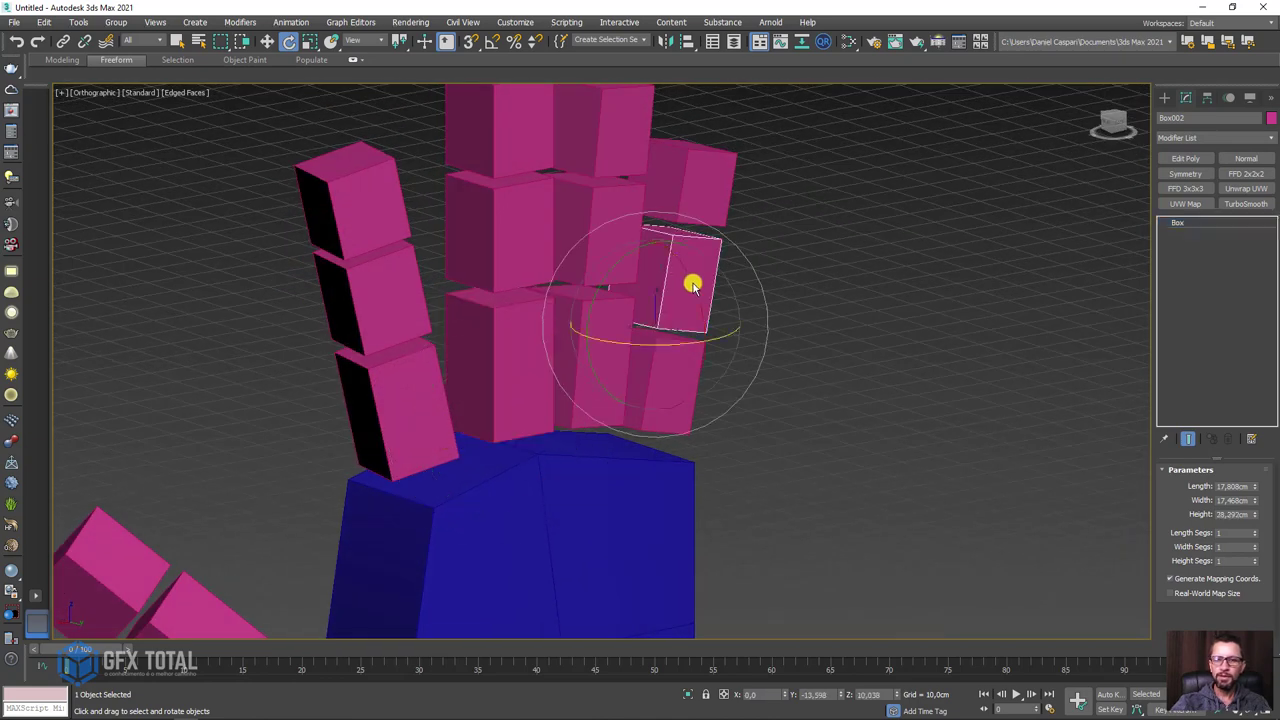
left_click(617, 222, "ctrl")
left_click(523, 229, "ctrl")
left_click(390, 280, "ctrl")
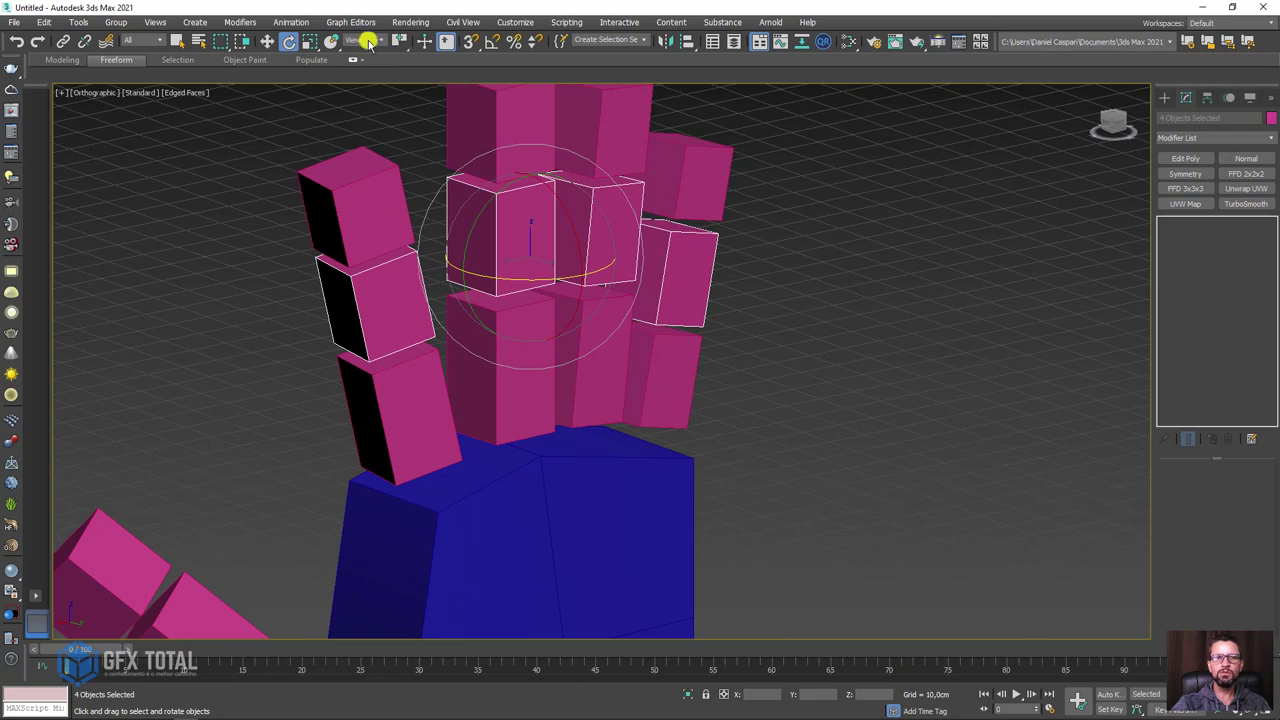
Step: Bend the four segments about 33 degrees on local X using Use Pivot Point Center
left_click(355, 88)
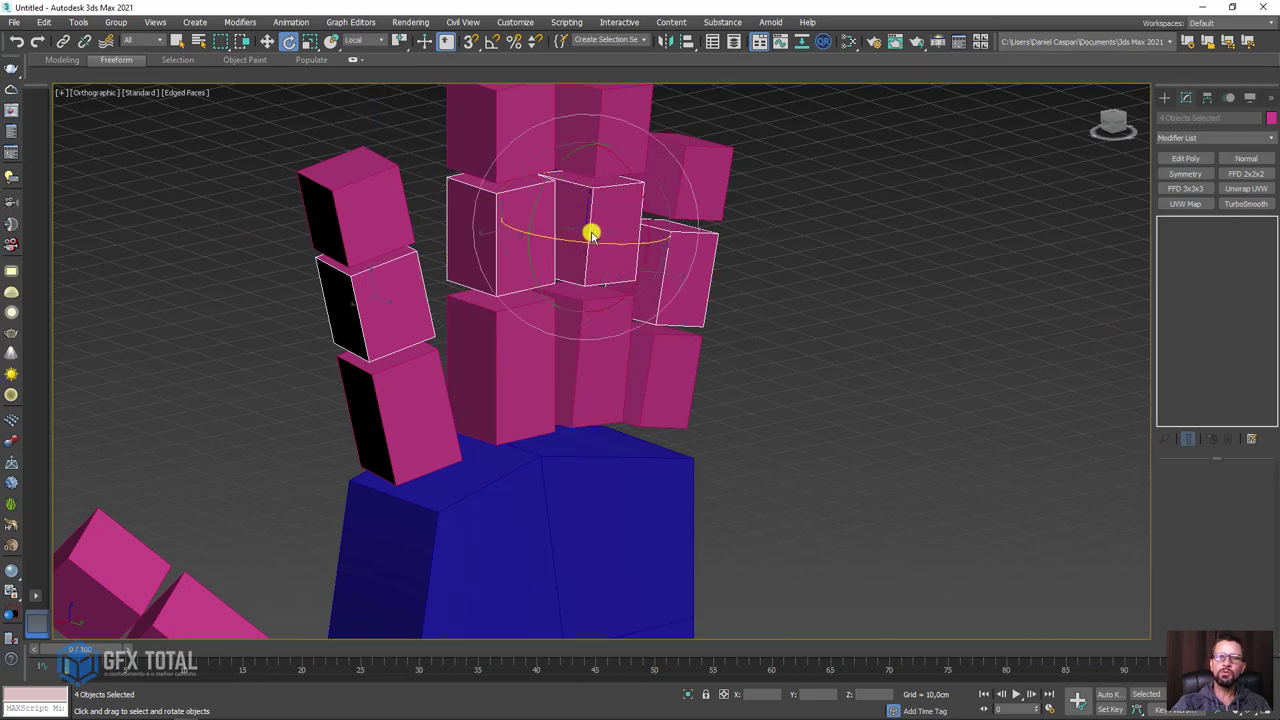
left_click_drag(647, 205, 610, 187)
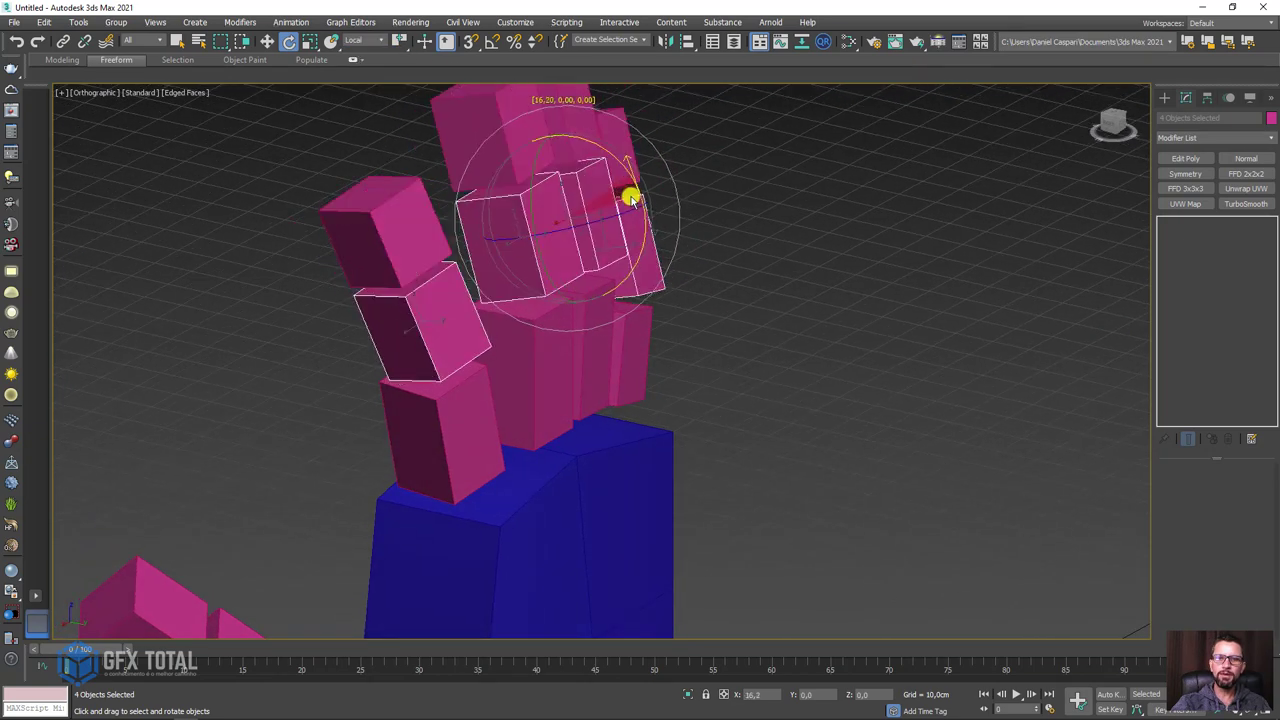
key("ctrl+z")
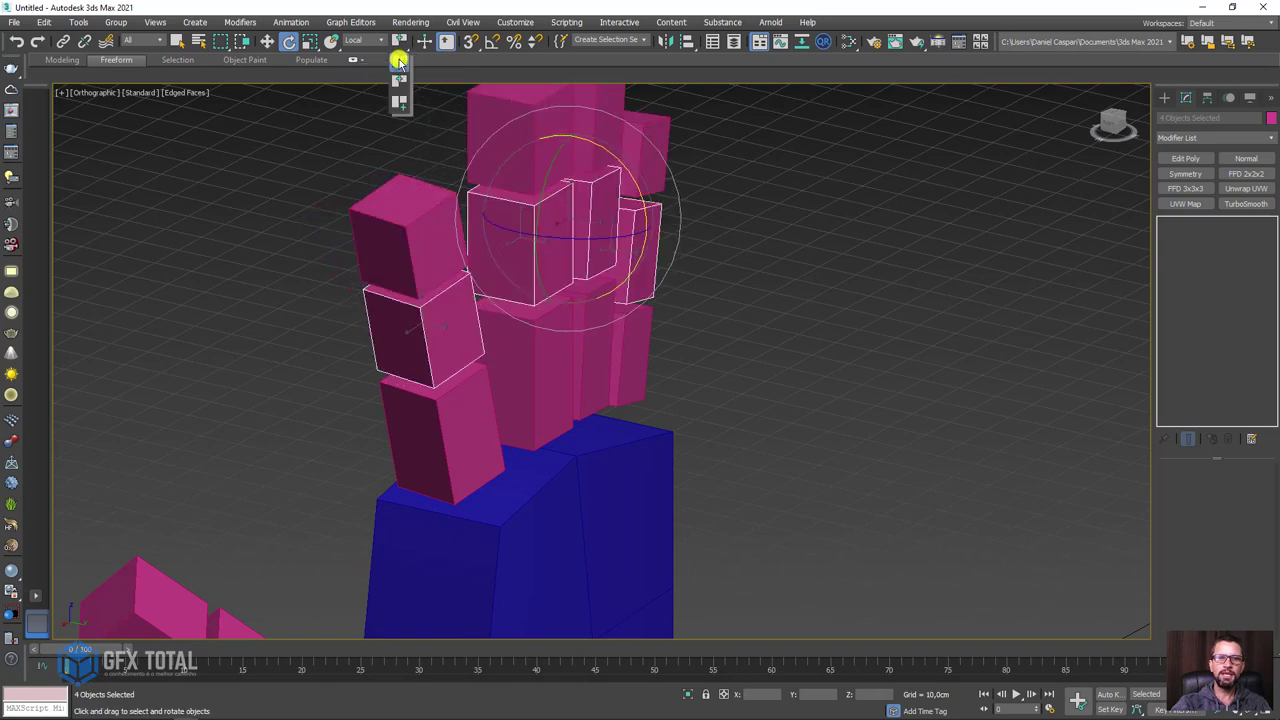
left_click(399, 62)
mouse_move(634, 231)
left_mouse_down()
mouse_move(593, 215)
mouse_move(610, 225)
left_mouse_up()
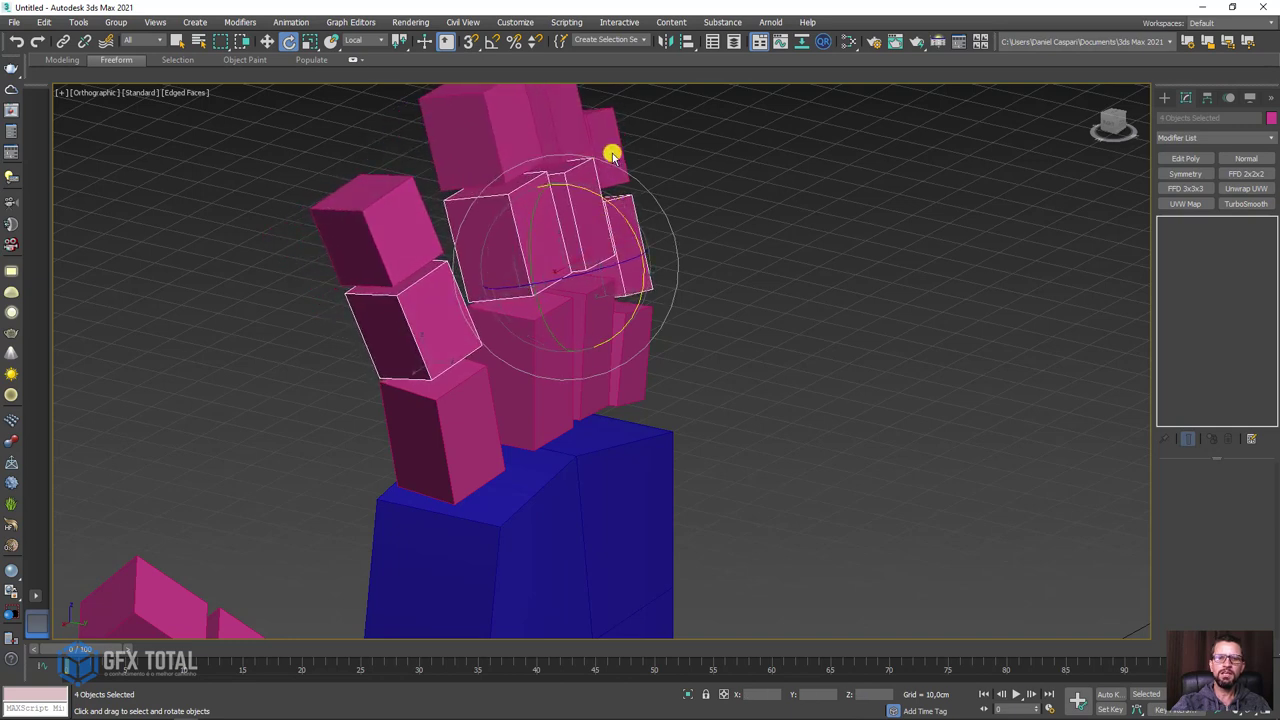
Step: Bend the fingertip boxes about 7 degrees and orbit to check the bend
left_click(580, 114)
left_click(560, 116, "ctrl")
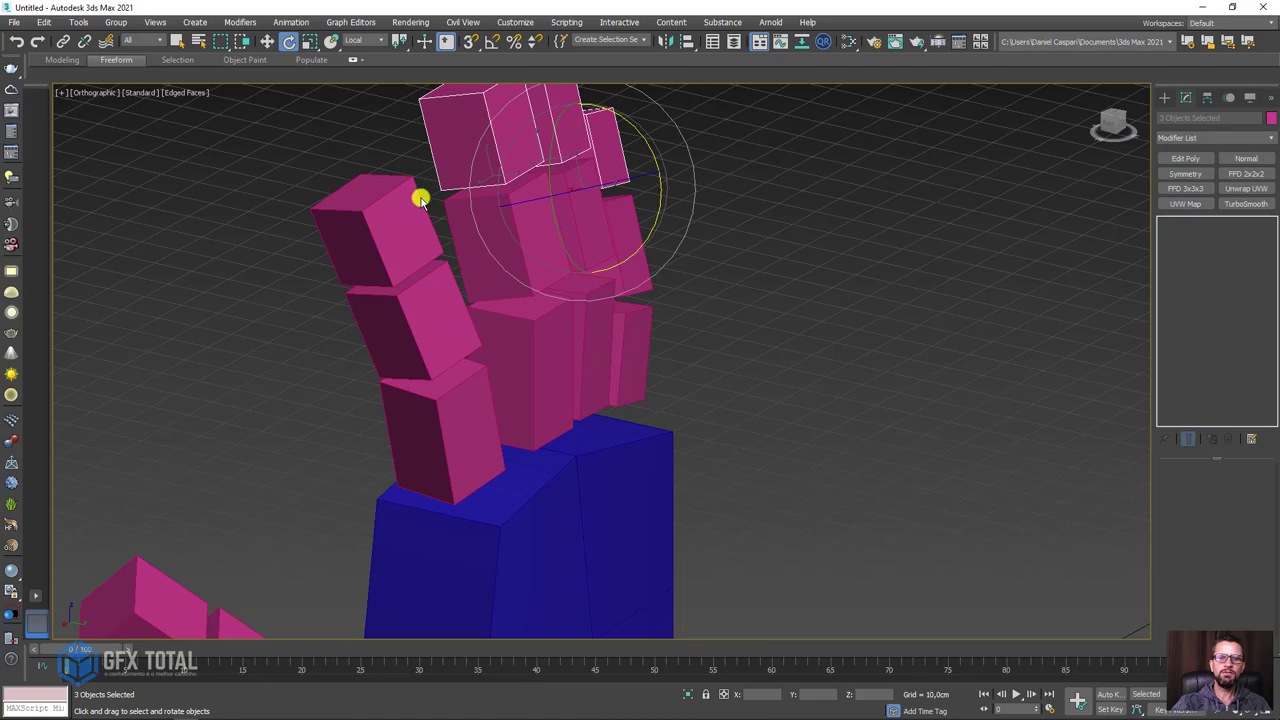
left_click_drag(648, 145, 640, 140)
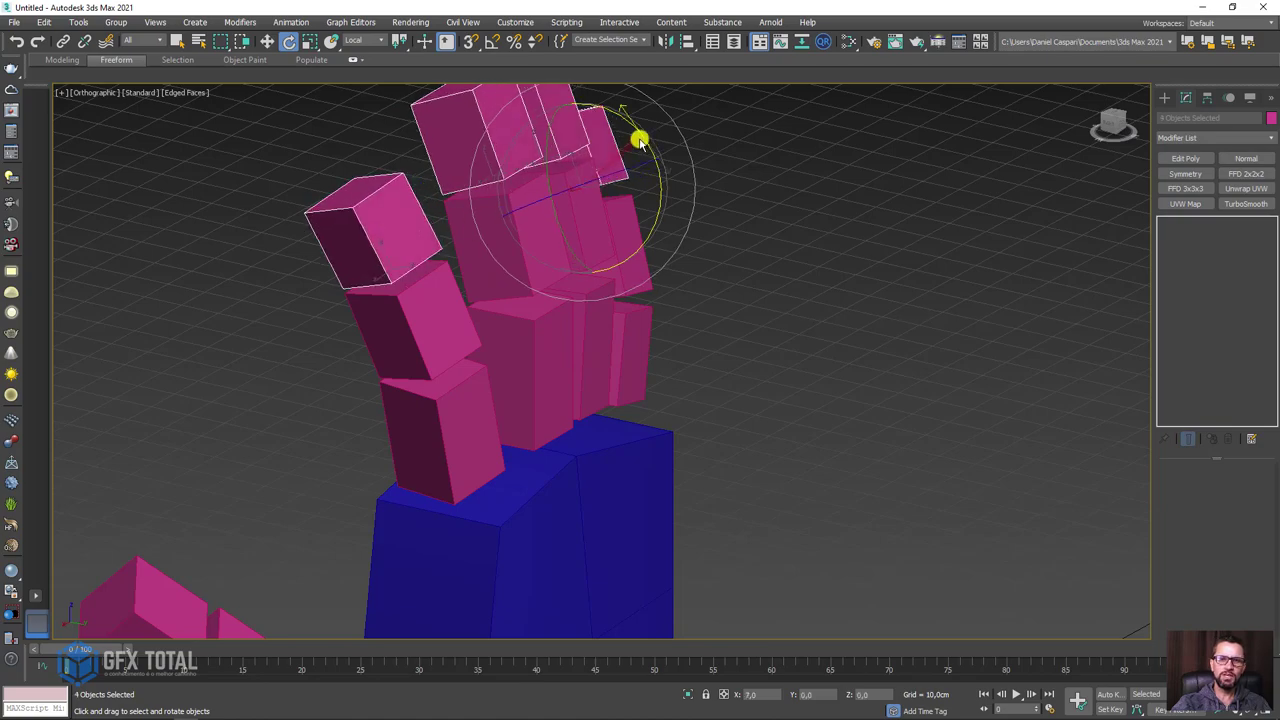
mouse_move(718, 276)
middle_mouse_down("alt")
mouse_move(440, 407)
mouse_move(429, 466)
mouse_move(234, 340)
mouse_move(414, 425)
middle_mouse_up("alt")
Step: Marquee-select all twelve finger boxes and test curling them into a fist and back
left_click(458, 383)
left_click(548, 373, "ctrl")
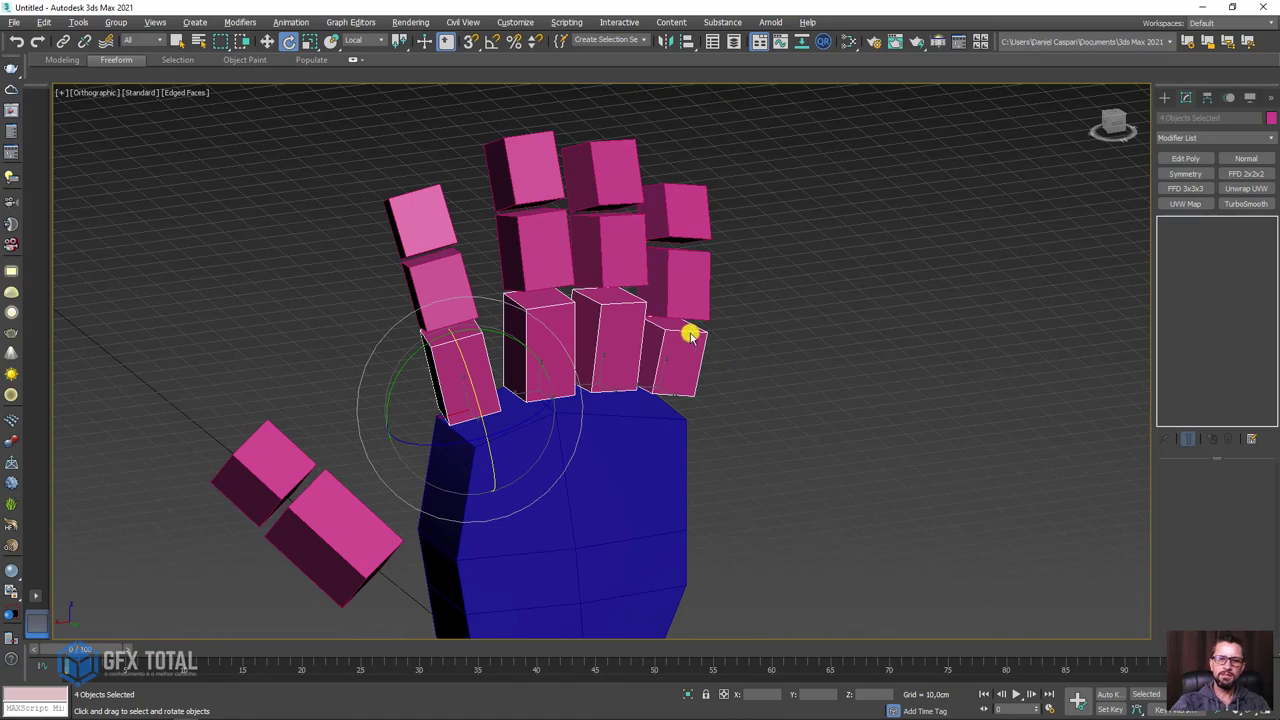
middle_click_drag(690, 335, 787, 117, "alt")
left_click_drag(287, 317, 287, 317, "ctrl")
middle_click_drag(420, 340, 560, 365, "alt")
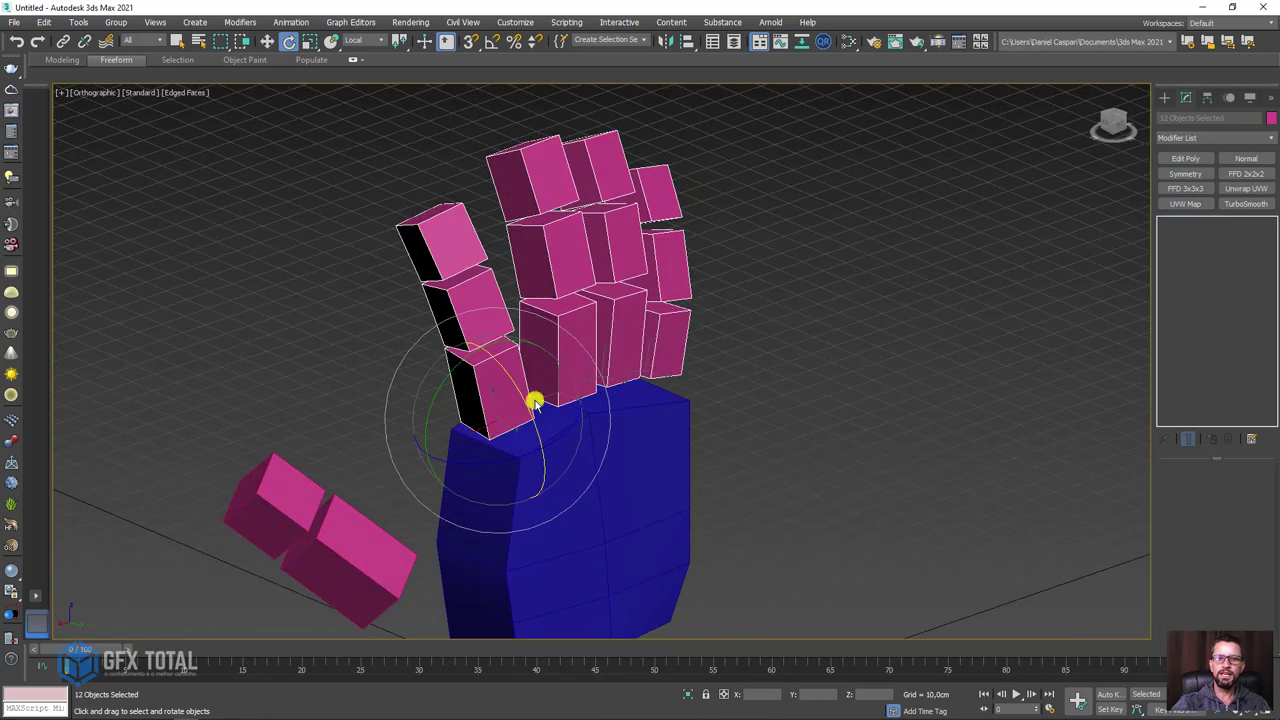
mouse_move(535, 400)
left_mouse_down()
mouse_move(476, 318)
mouse_move(529, 400)
mouse_move(480, 357)
mouse_move(480, 371)
mouse_move(524, 420)
mouse_move(451, 349)
mouse_move(397, 480)
left_mouse_up()
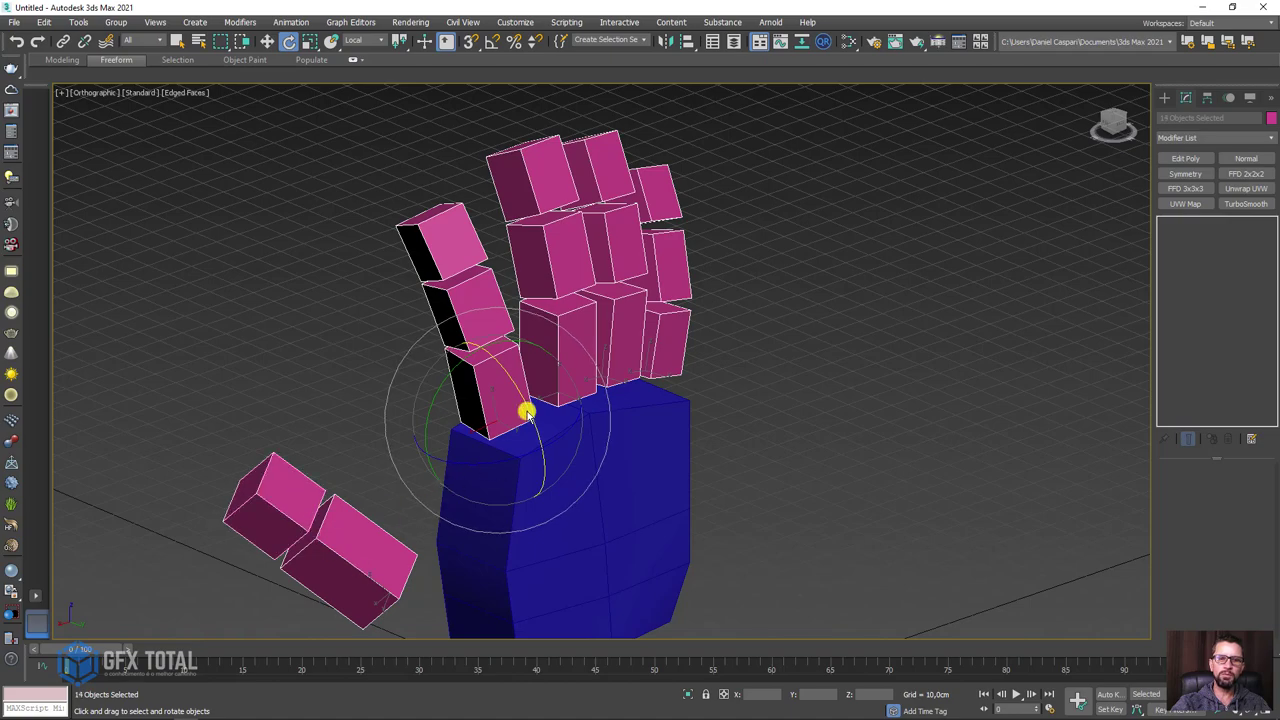
mouse_move(527, 411)
left_mouse_down()
mouse_move(491, 346)
mouse_move(506, 371)
mouse_move(772, 347)
left_mouse_up()
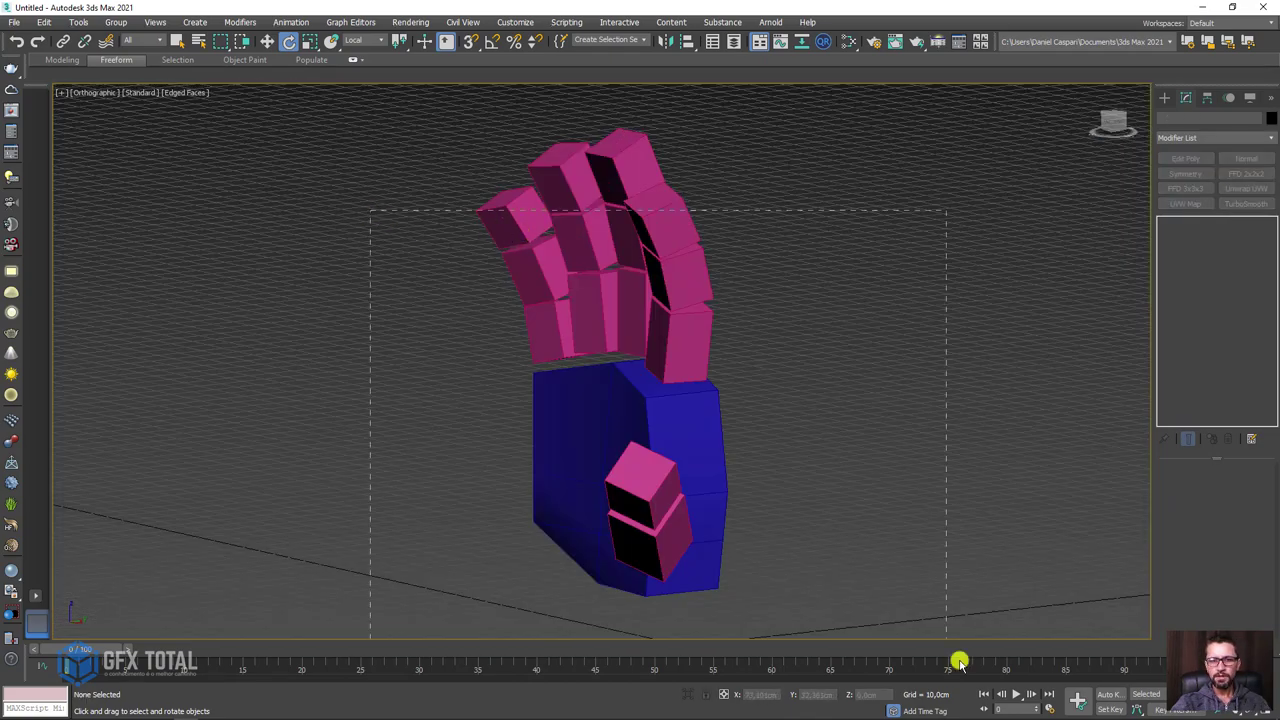
Step: Marquee-select all fourteen finger and thumb boxes, then orbit around the hand
left_click_drag(955, 660, 825, 498)
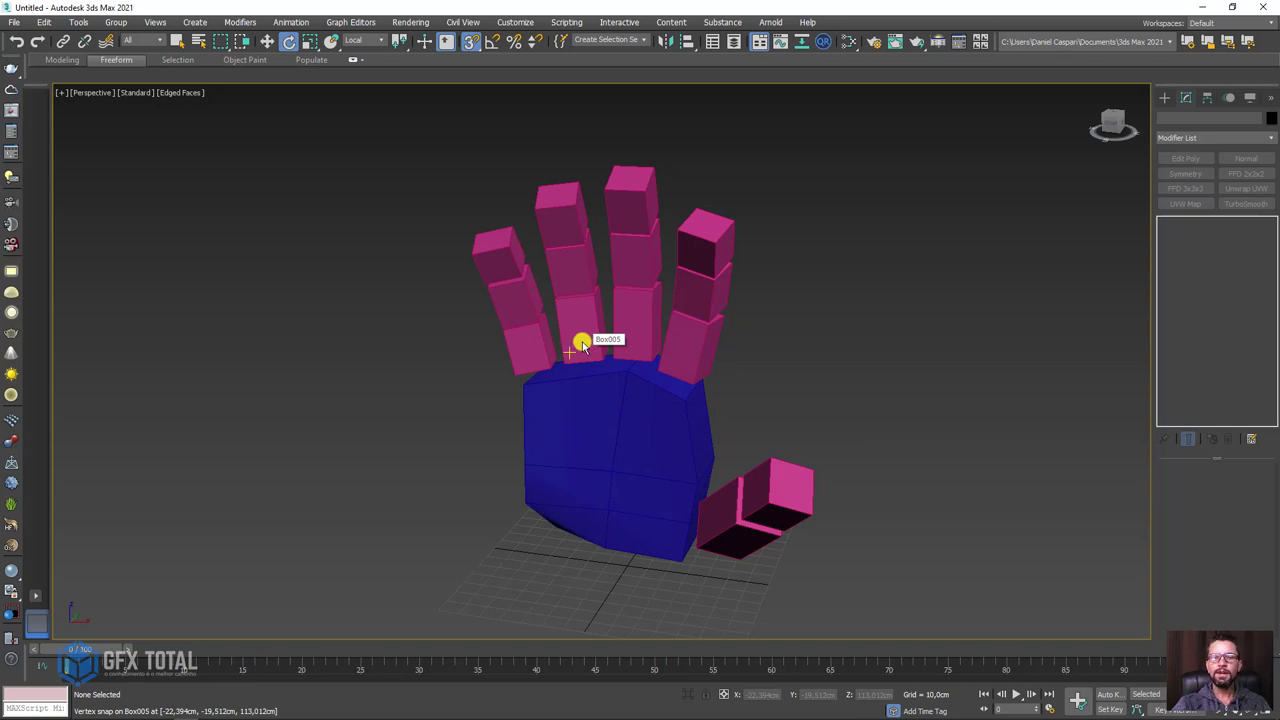
mouse_move(582, 345)
middle_mouse_down("alt")
mouse_move(580, 314)
mouse_move(460, 297)
mouse_move(634, 242)
middle_mouse_up("alt")
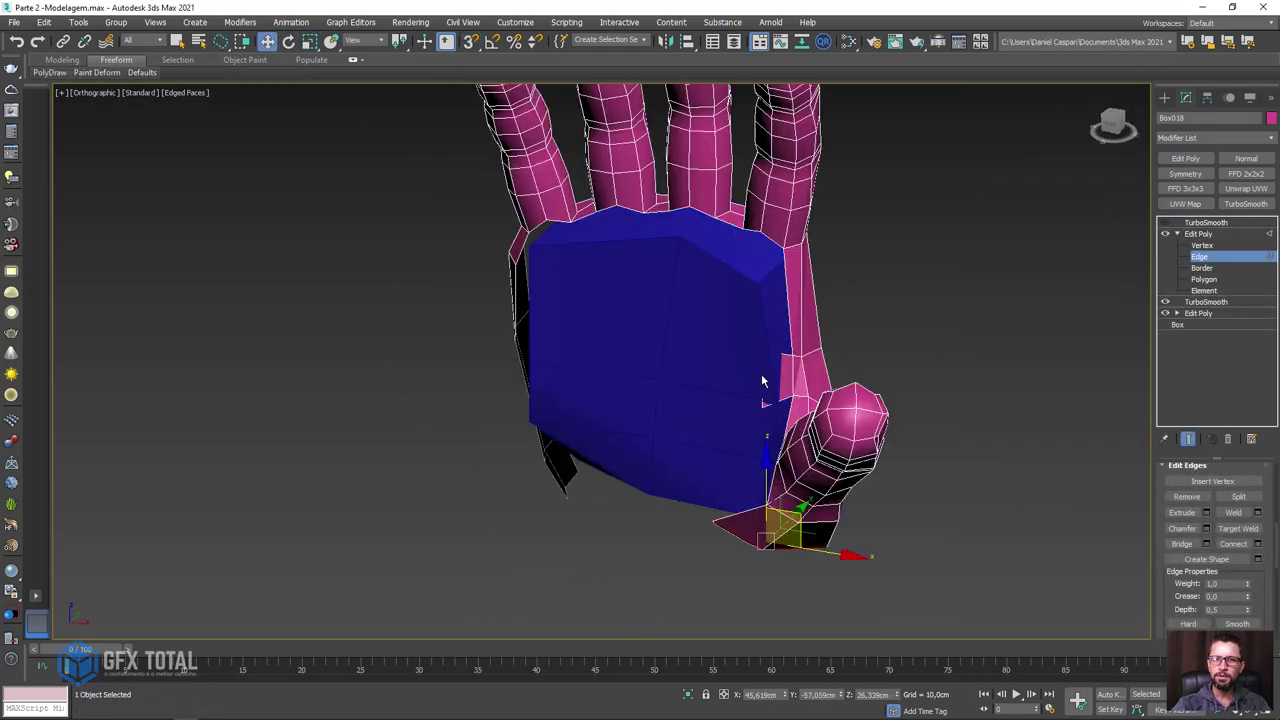
Step: Orbit and zoom around the TurboSmoothed hand to inspect its fingers and thumb
mouse_move(761, 380)
middle_mouse_down("alt")
mouse_move(714, 309)
mouse_move(783, 577)
middle_mouse_up("alt")
scroll(620, 351, "up", 3)
scroll(566, 393, "up", 3)
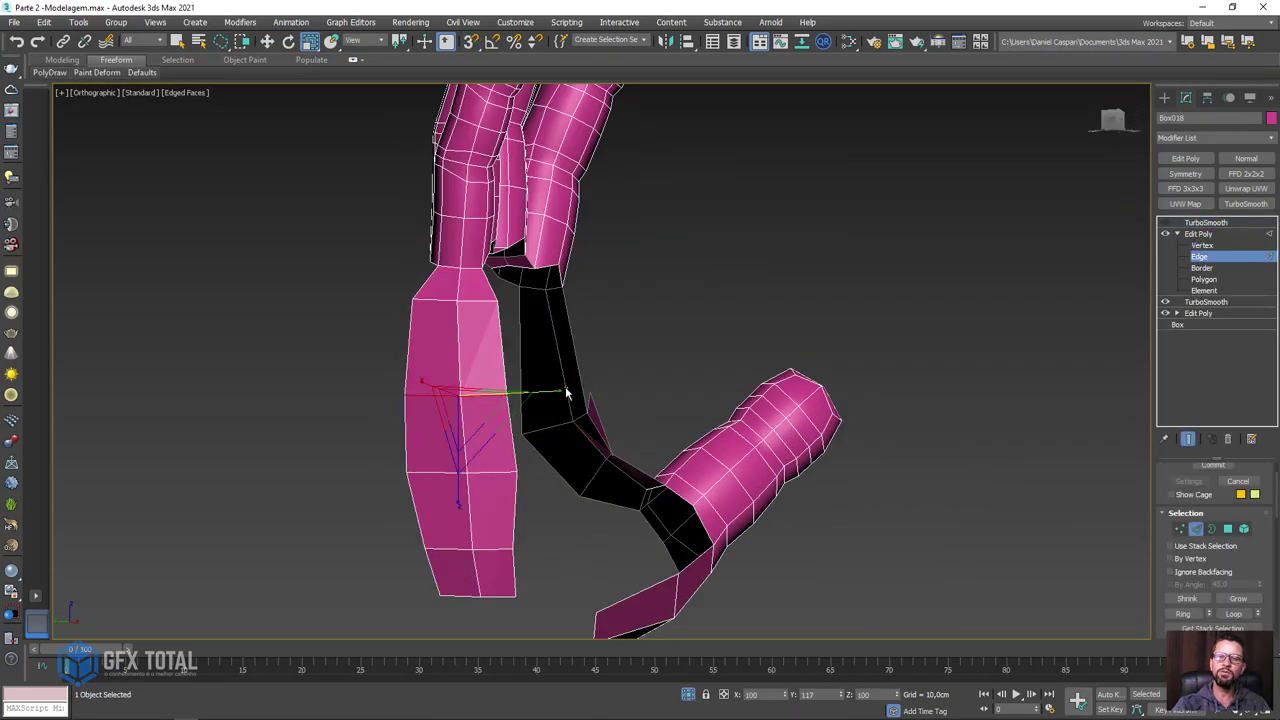
mouse_move(566, 393)
middle_mouse_down("alt")
mouse_move(410, 430)
mouse_move(470, 466)
mouse_move(460, 491)
middle_mouse_up("alt")
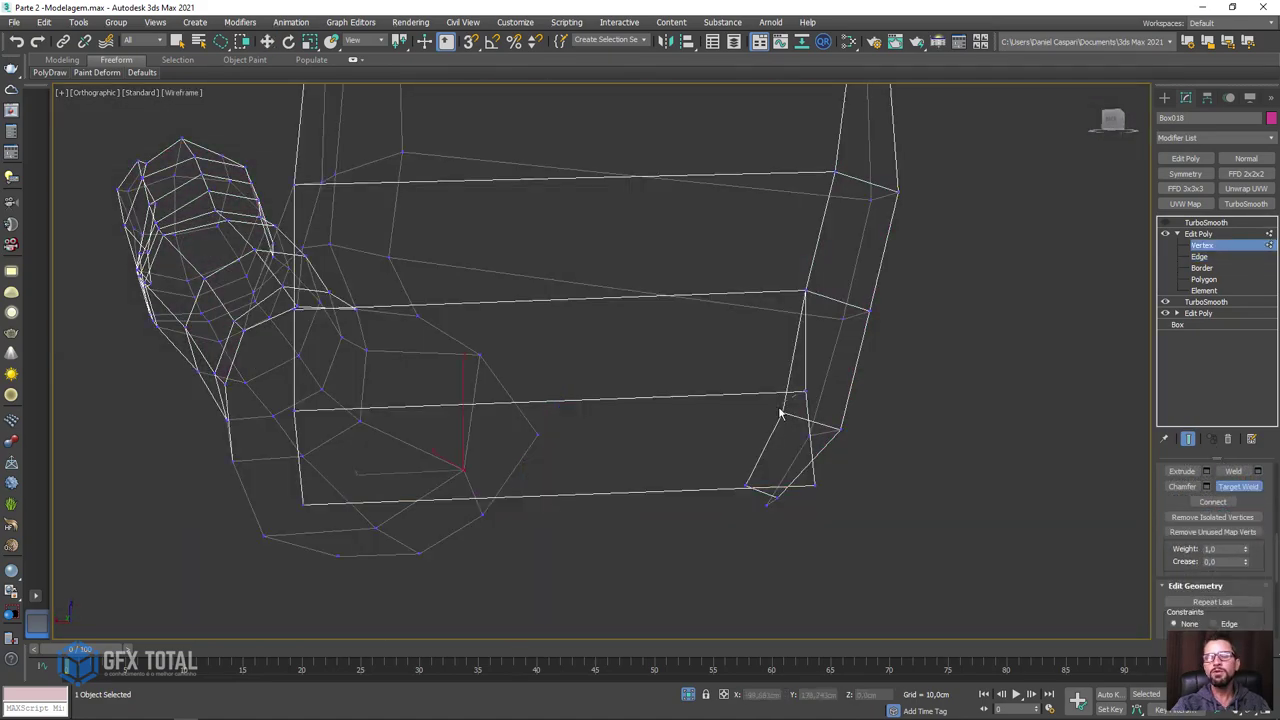
mouse_move(643, 577)
middle_mouse_down("alt")
mouse_move(651, 393)
mouse_move(700, 443)
mouse_move(694, 480)
middle_mouse_up("alt")
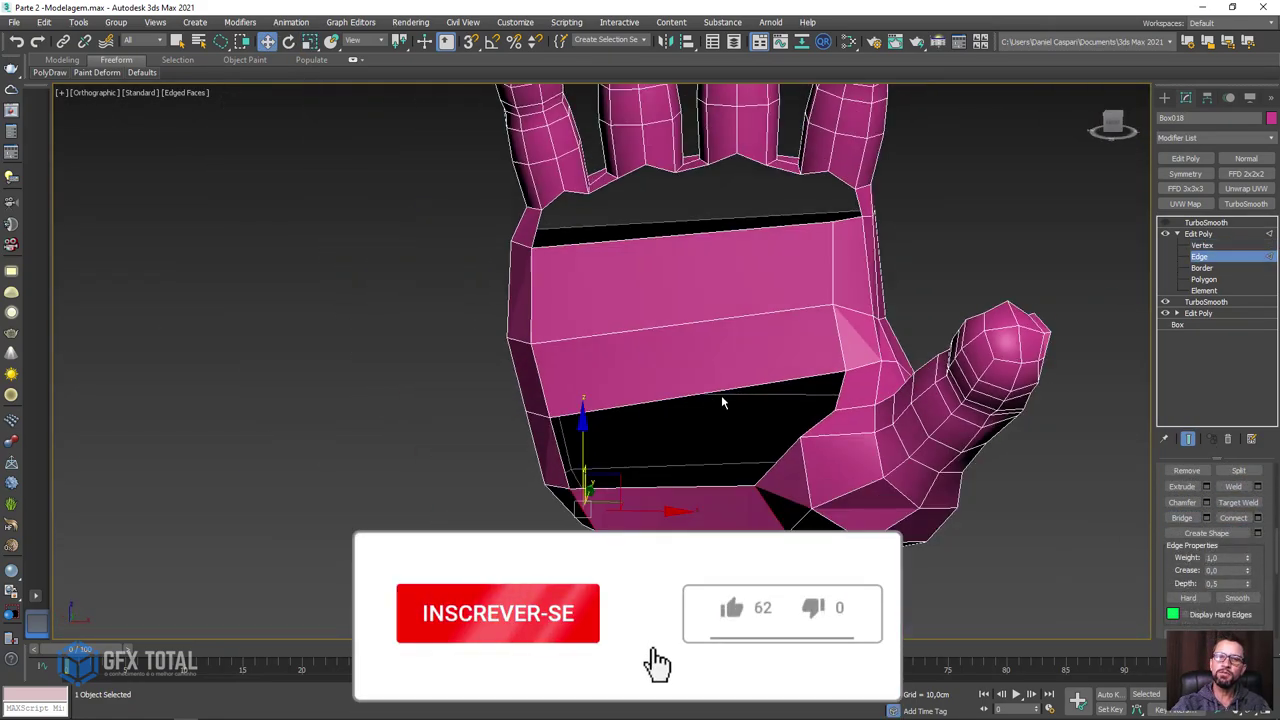